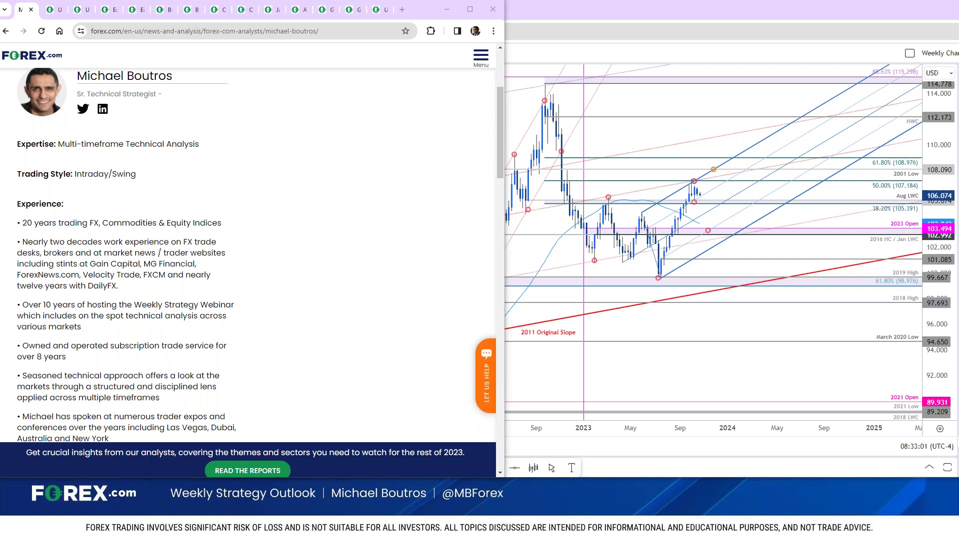
# Step: Open the US Dollar Price Forecast article and highlight its October 4 publication date
pyautogui.click(53, 10)
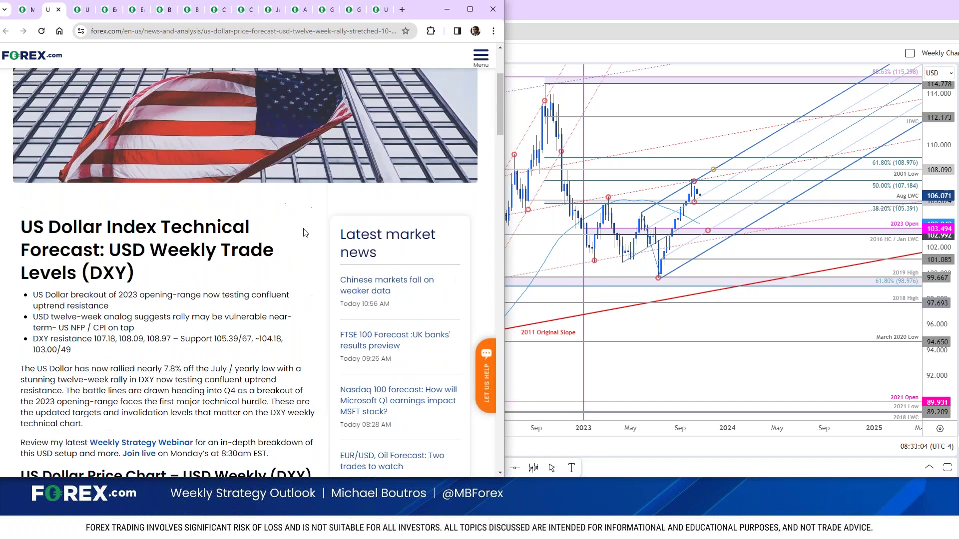
pyautogui.scroll(3, 300, 224)
pyautogui.moveTo(288, 199); pyautogui.dragTo(243, 200)
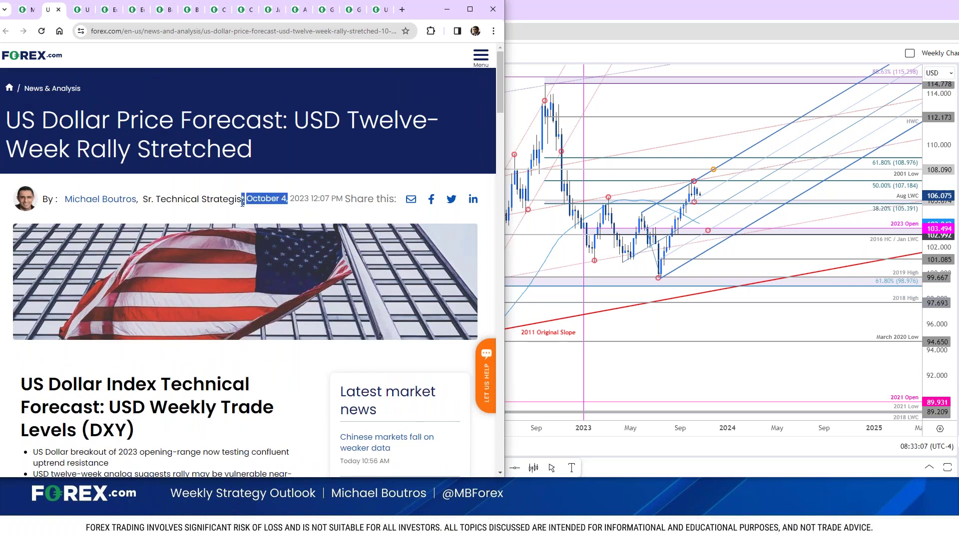
# Step: Scroll down to the article's weekly DXY chart and enlarge the image
pyautogui.scroll(-3, 307, 369)
pyautogui.scroll(-4, 300, 324)
pyautogui.scroll(-3, 279, 239)
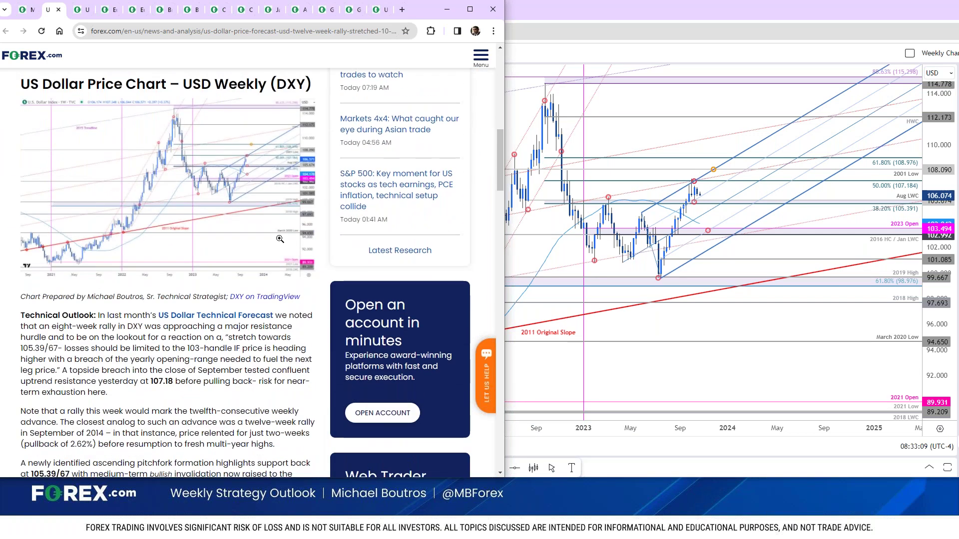
pyautogui.click(279, 239)
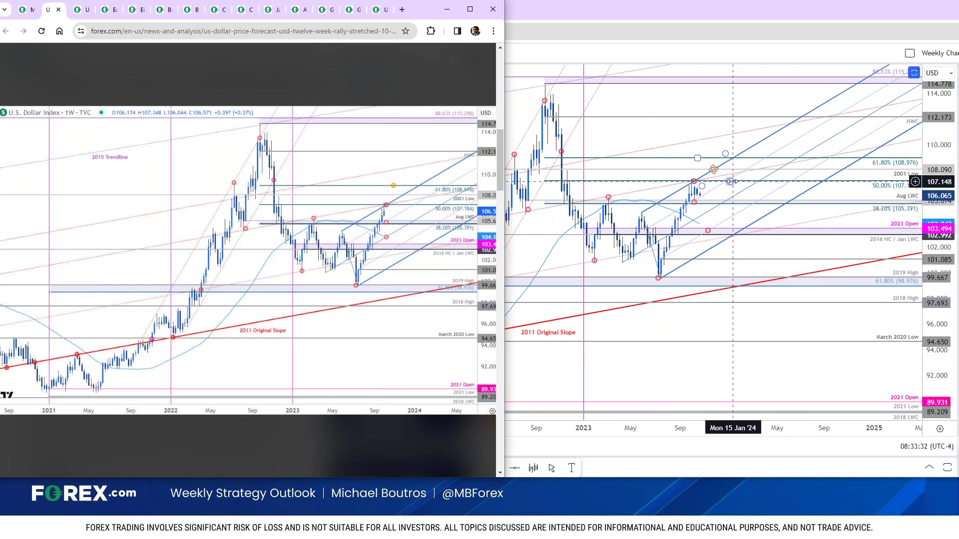
# Step: Move the small ellipse near the channel top on the weekly DXY chart and select the ascending channel
pyautogui.moveTo(731, 181); pyautogui.dragTo(694, 187)
pyautogui.click(695, 188)
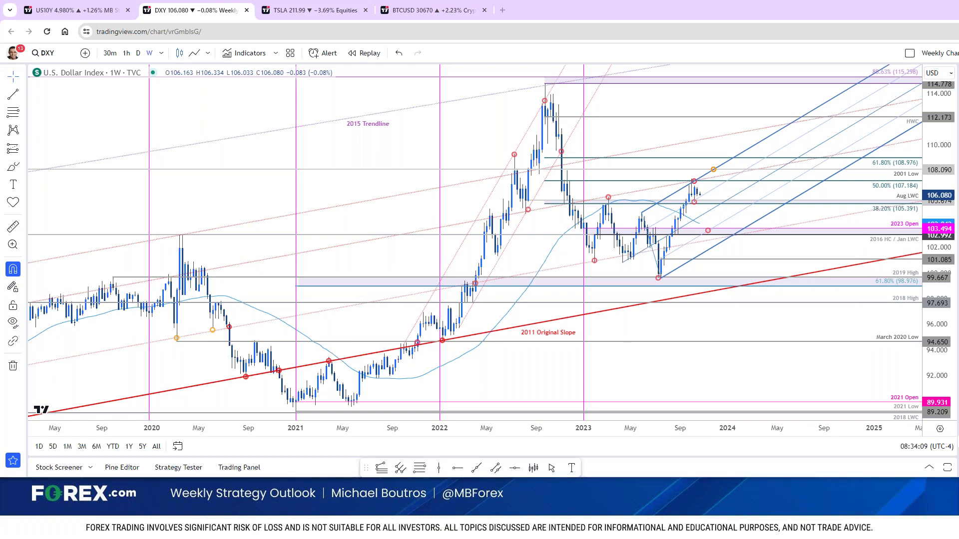
# Step: Check the forex.com article, return to TradingView, expand the price pane, and open the 4h/daily DXY layout
pyautogui.hotkey('alt', 'Tab')
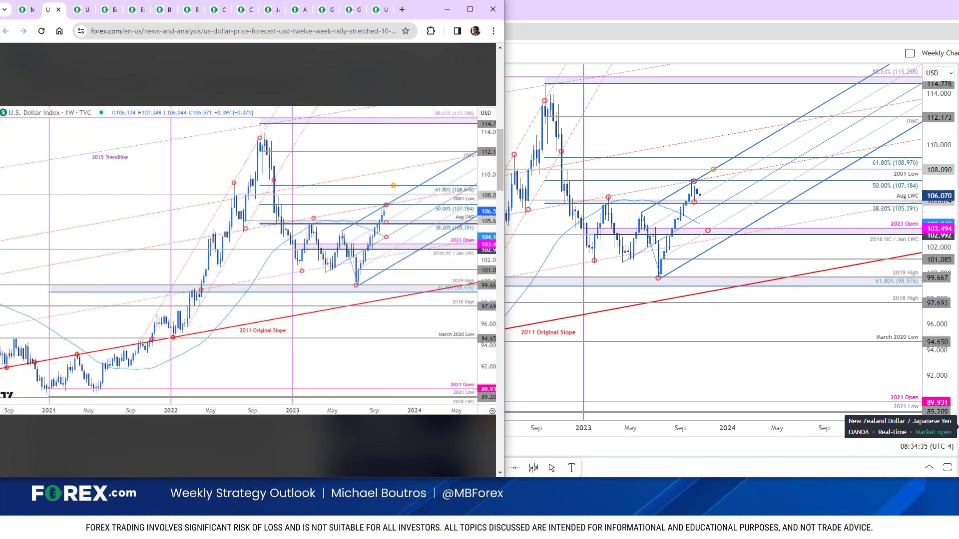
pyautogui.click(744, 162)
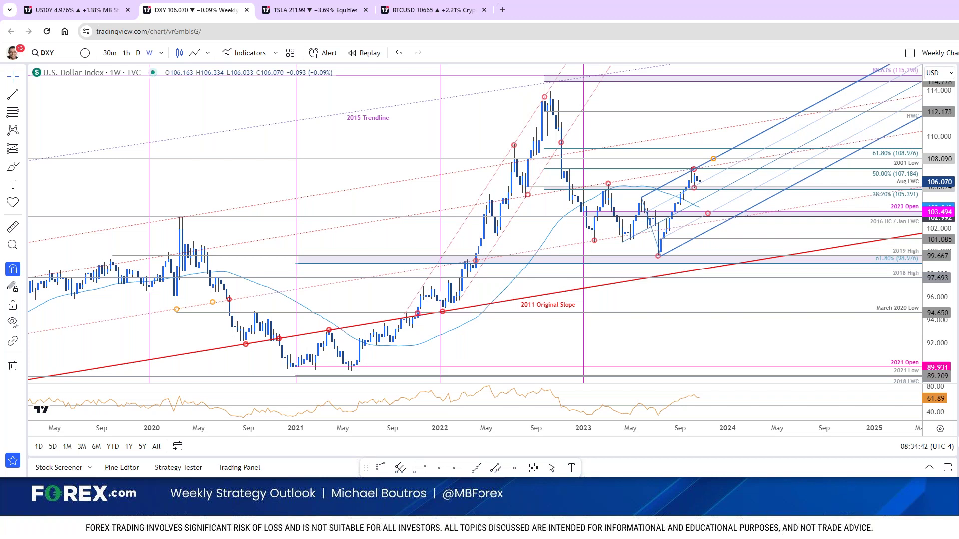
pyautogui.doubleClick(775, 340)
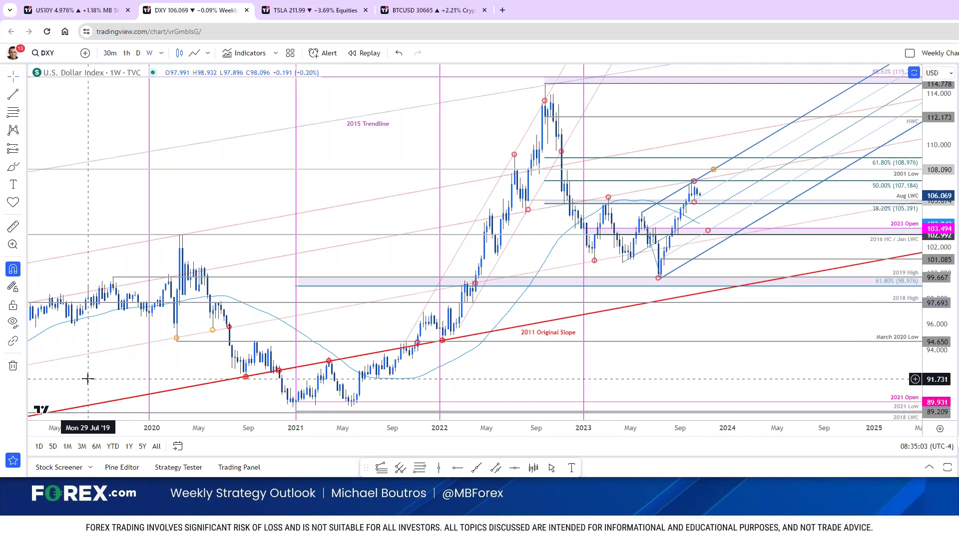
pyautogui.click(72, 10)
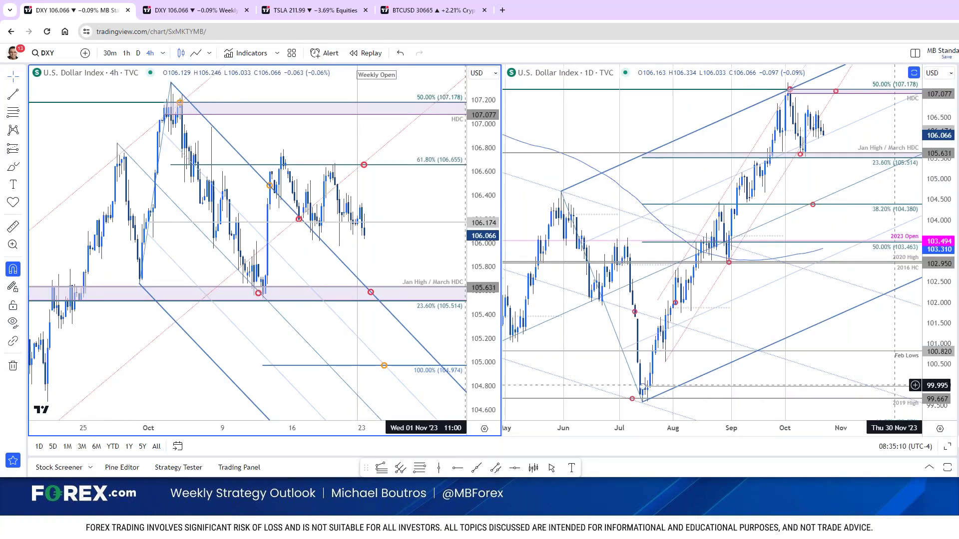
# Step: Make the daily DXY chart active, then close the forecast tab to reveal the USD Short-term Outlook article
pyautogui.click(945, 437)
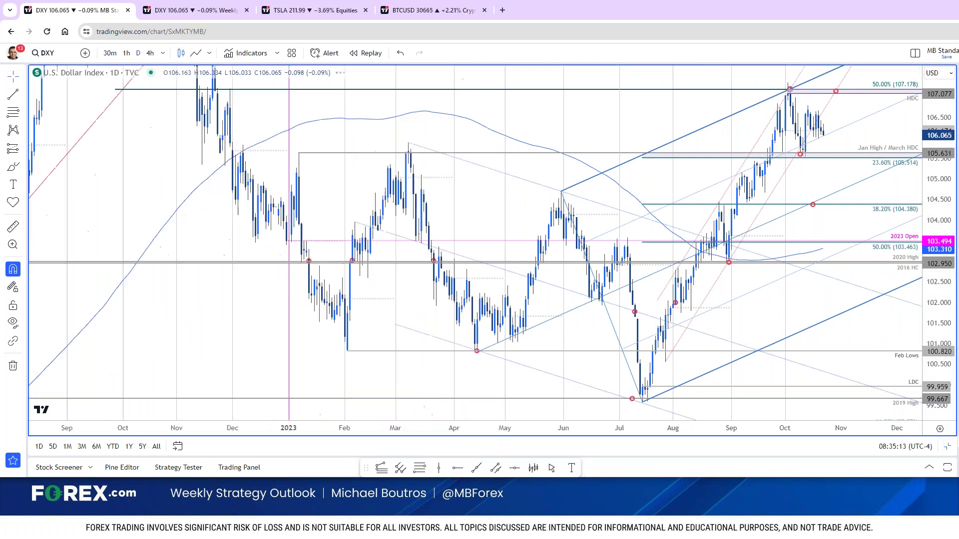
pyautogui.hotkey('alt', 'Tab')
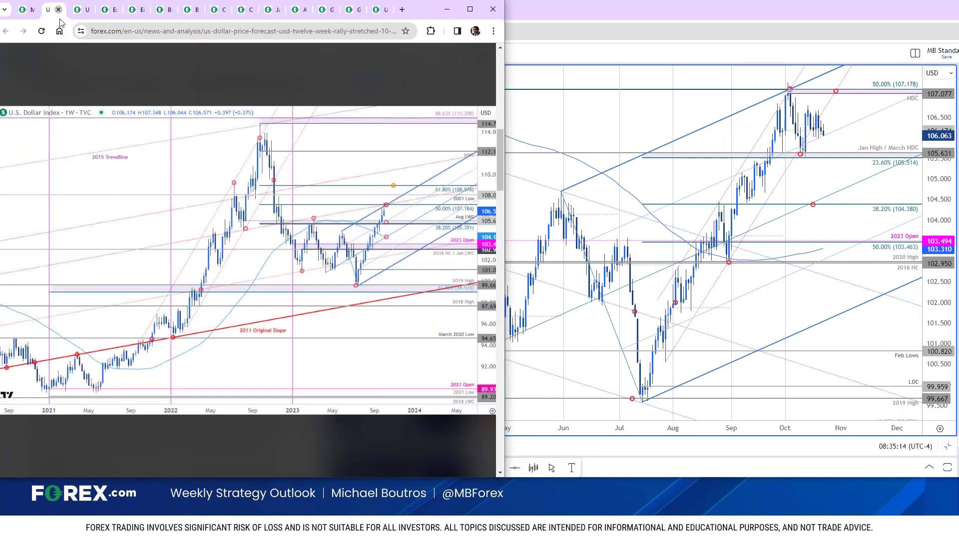
pyautogui.hotkey('ctrl', 'w')
# Step: Scroll to the outlook article's daily DXY chart and enlarge it
pyautogui.moveTo(299, 210); pyautogui.dragTo(223, 196)
pyautogui.scroll(-6, 351, 232)
pyautogui.scroll(-3, 354, 270)
pyautogui.click(228, 274)
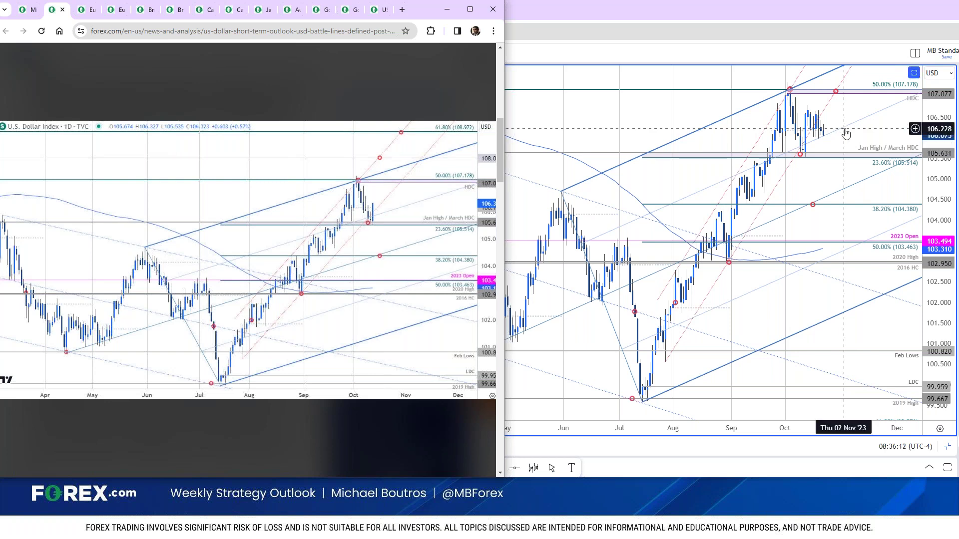
# Step: Close the daily chart lightbox, enlarge the USD 240min chart, then return to TradingView's daily DXY chart
pyautogui.click(250, 439)
pyautogui.scroll(-5, 199, 250)
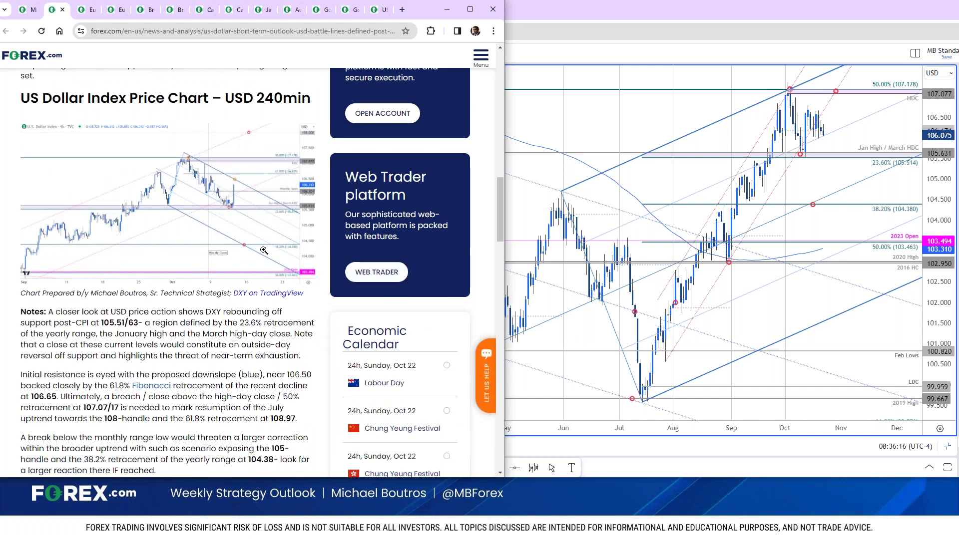
pyautogui.click(293, 274)
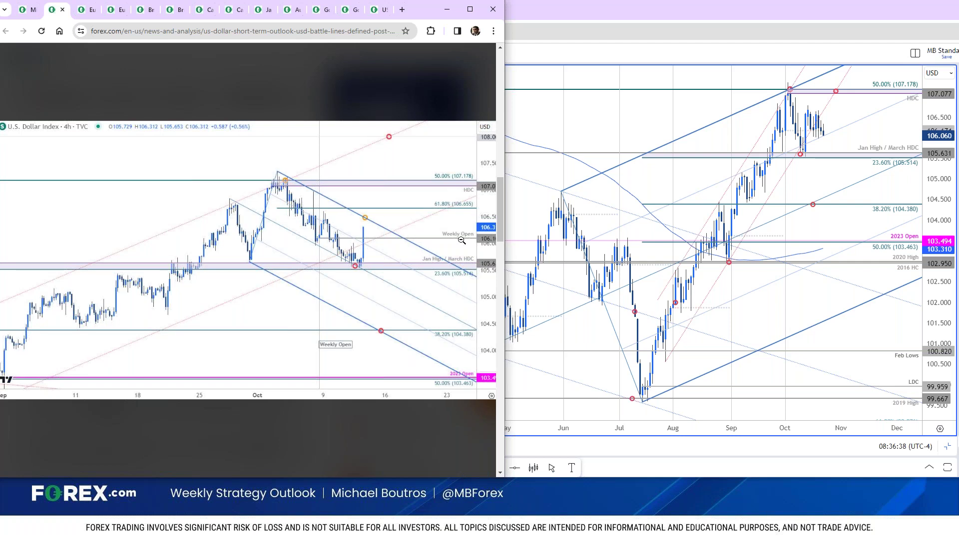
pyautogui.click(589, 124)
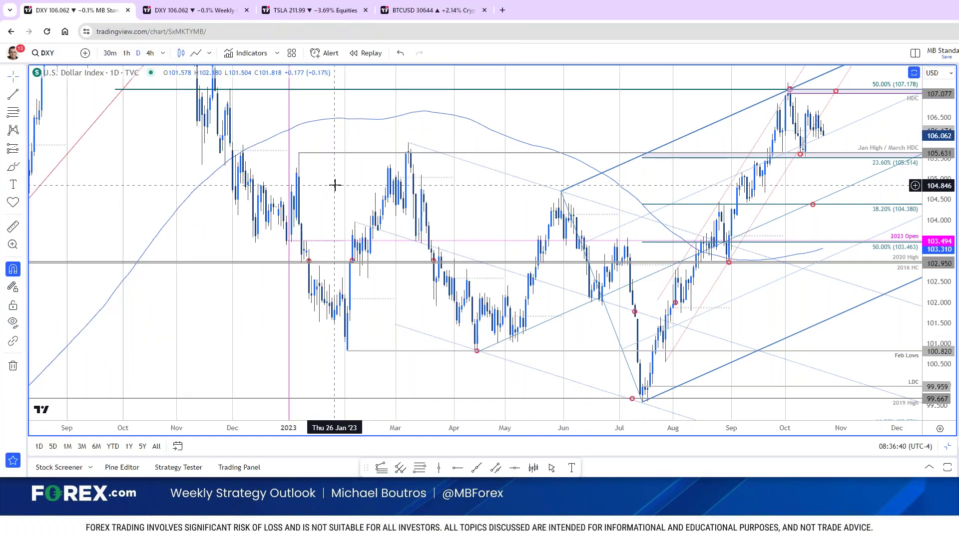
# Step: Switch the DXY chart to the 240 (4-hour) interval and bring the article's 4h chart alongside
pyautogui.write('240')
pyautogui.press('Return')
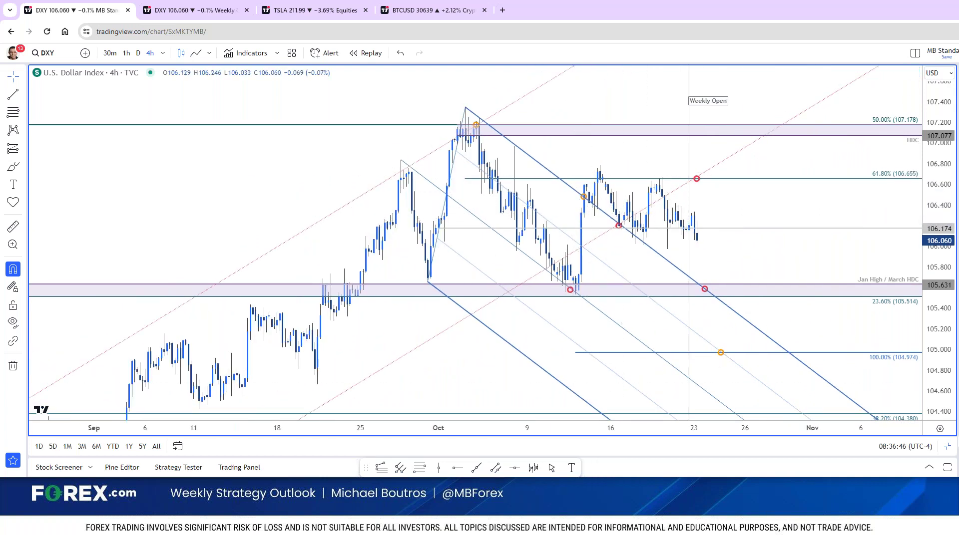
pyautogui.hotkey('alt', 'Tab')
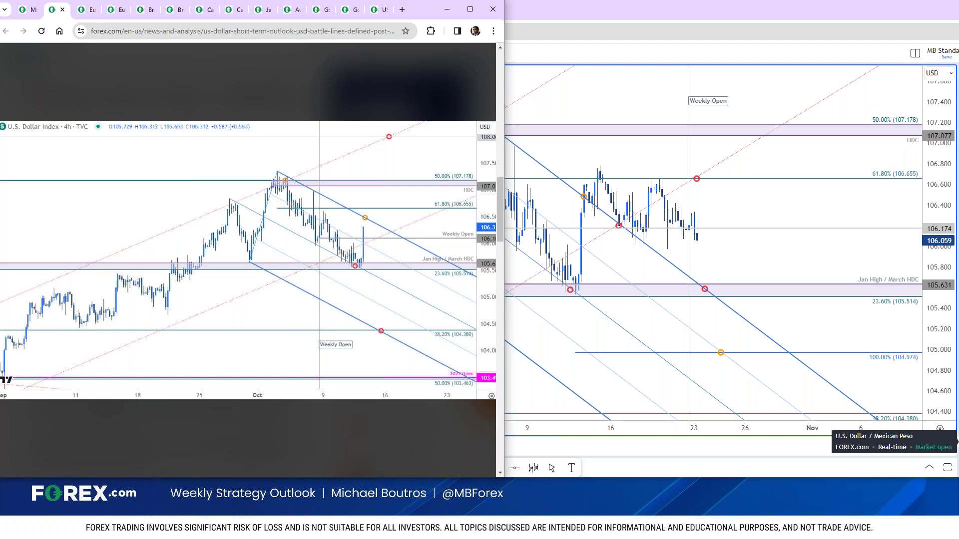
# Step: Bring TradingView forward, compress the price scale, and pan between the late July rally and October candles
pyautogui.click(747, 257)
pyautogui.moveTo(927, 213)
pyautogui.mouseDown()
pyautogui.moveTo(951, 294)
pyautogui.moveTo(951, 340)
pyautogui.mouseUp()
pyautogui.moveTo(492, 363)
pyautogui.mouseDown()
pyautogui.moveTo(527, 309)
pyautogui.moveTo(863, 249)
pyautogui.mouseUp()
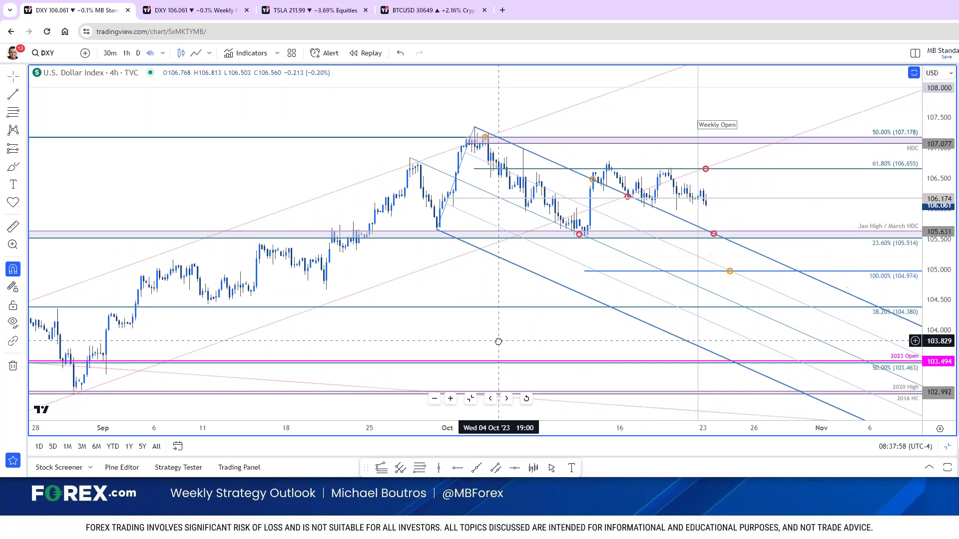
pyautogui.moveTo(669, 343); pyautogui.dragTo(862, 250)
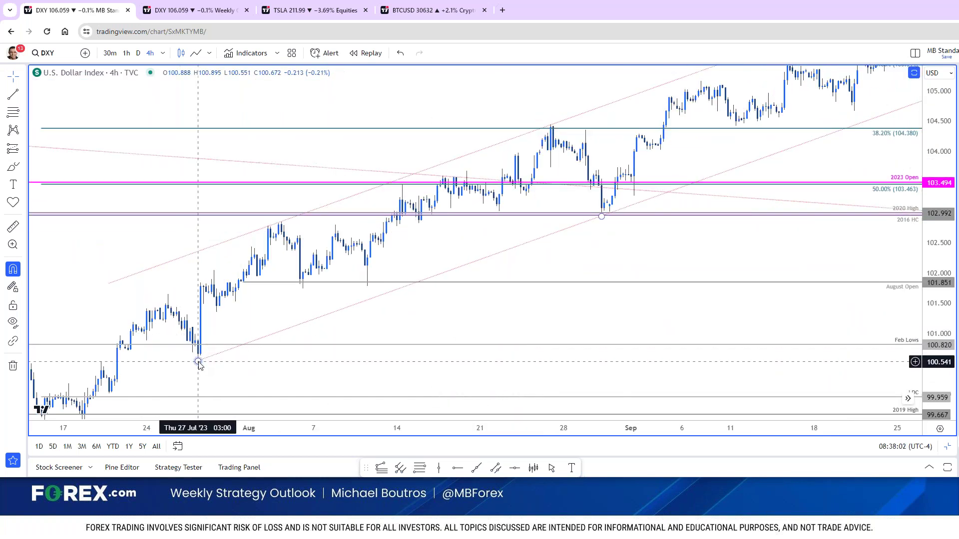
pyautogui.moveTo(644, 284); pyautogui.dragTo(155, 480)
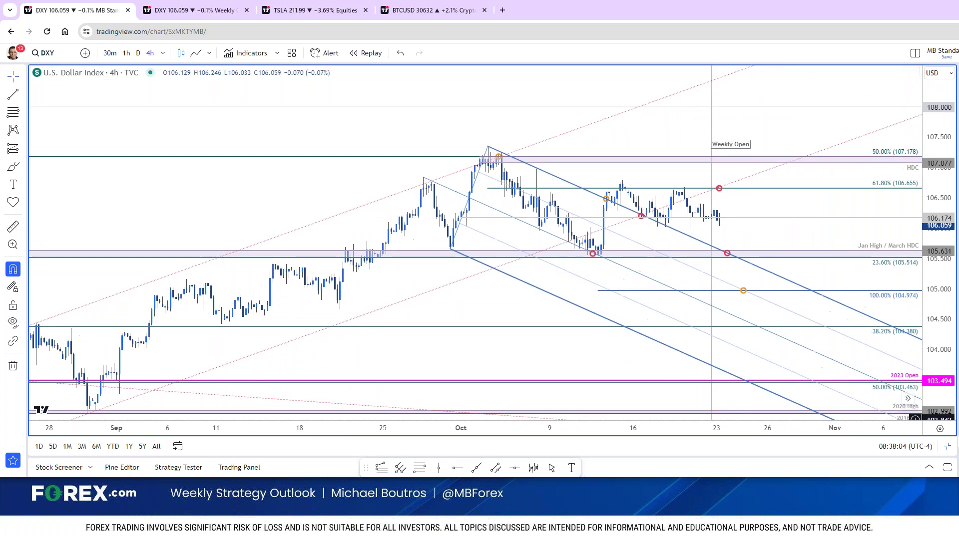
# Step: Stretch the price scale, centre the October swing, and select the descending pitchfork
pyautogui.moveTo(942, 265); pyautogui.dragTo(943, 243)
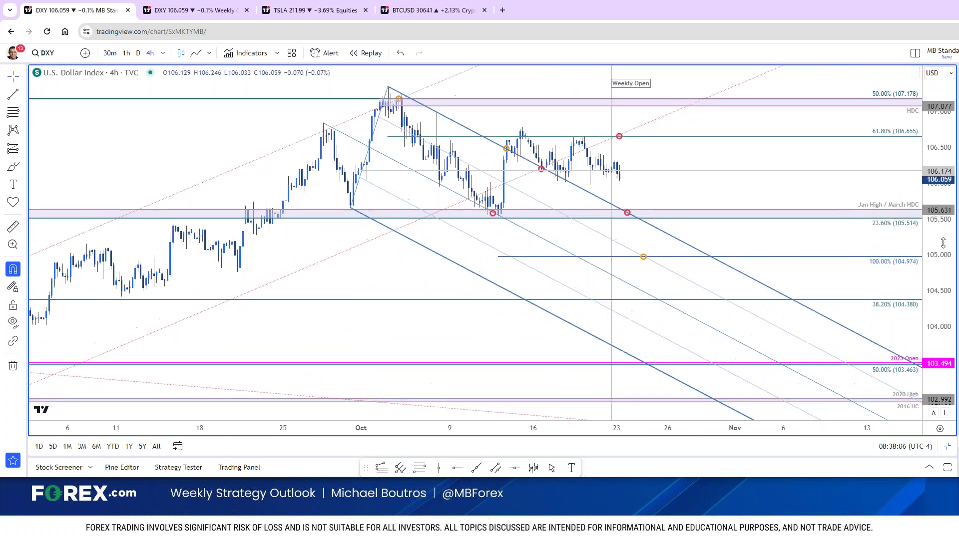
pyautogui.moveTo(657, 256); pyautogui.dragTo(649, 306)
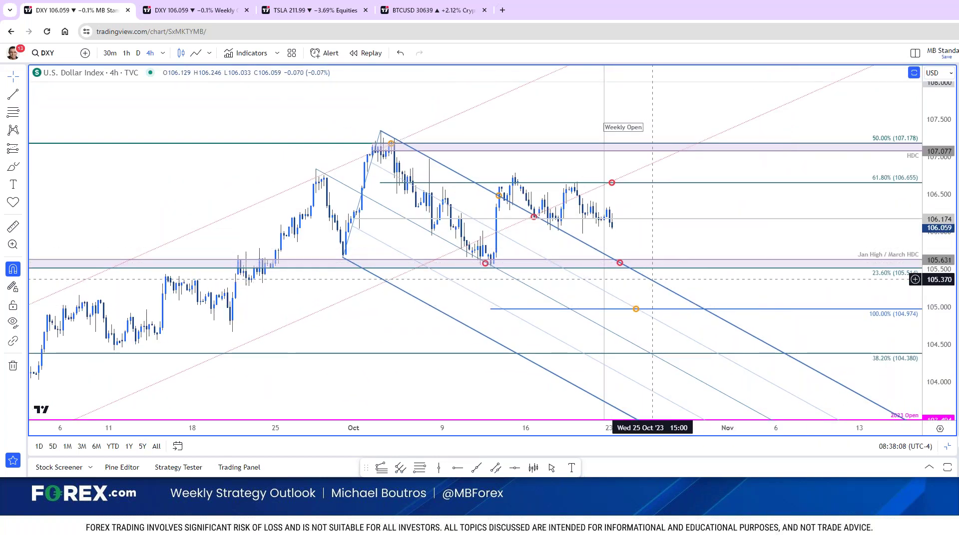
pyautogui.click(652, 280)
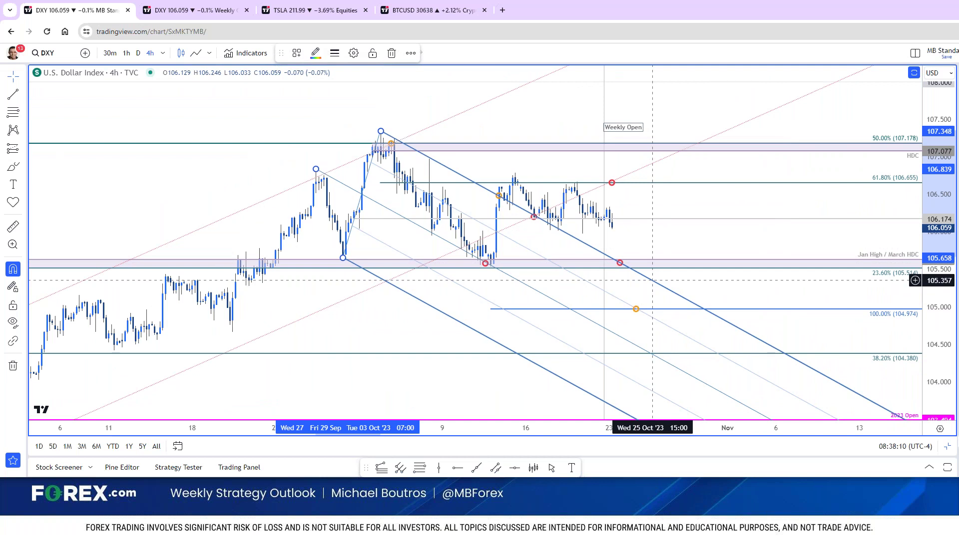
# Step: Replace the pitchfork with a new one from the October high through the mid-October low to the October 19 high
pyautogui.press('Delete')
pyautogui.click(400, 468)
pyautogui.click(381, 131)
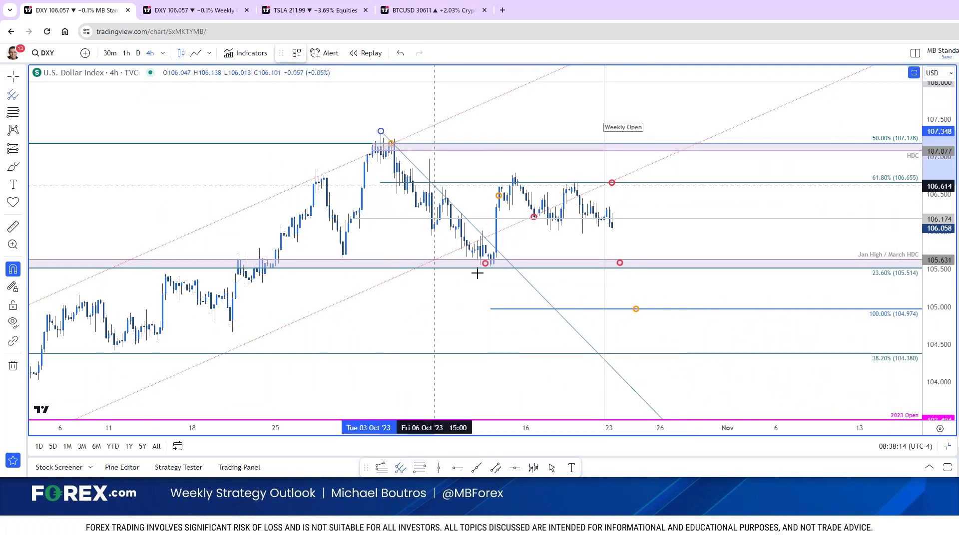
pyautogui.click(491, 268)
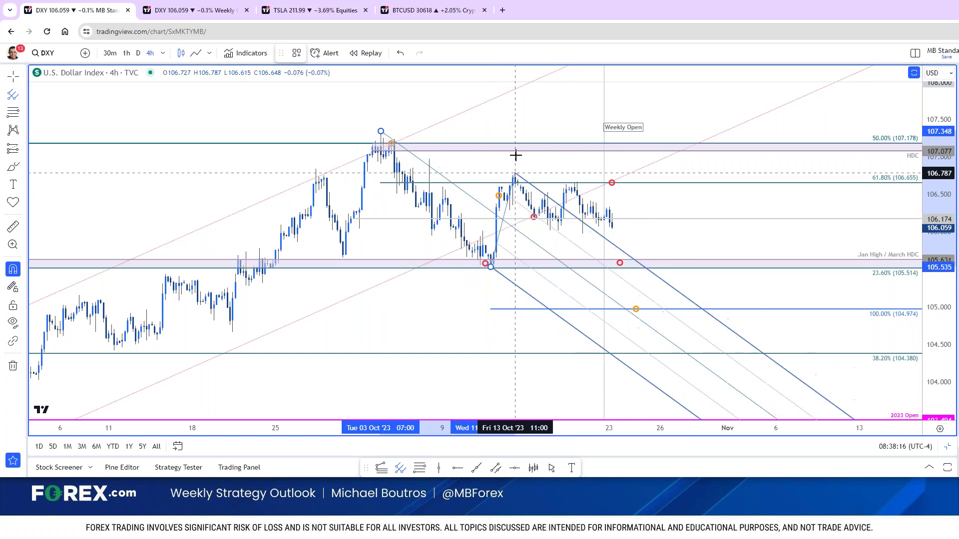
pyautogui.click(578, 169)
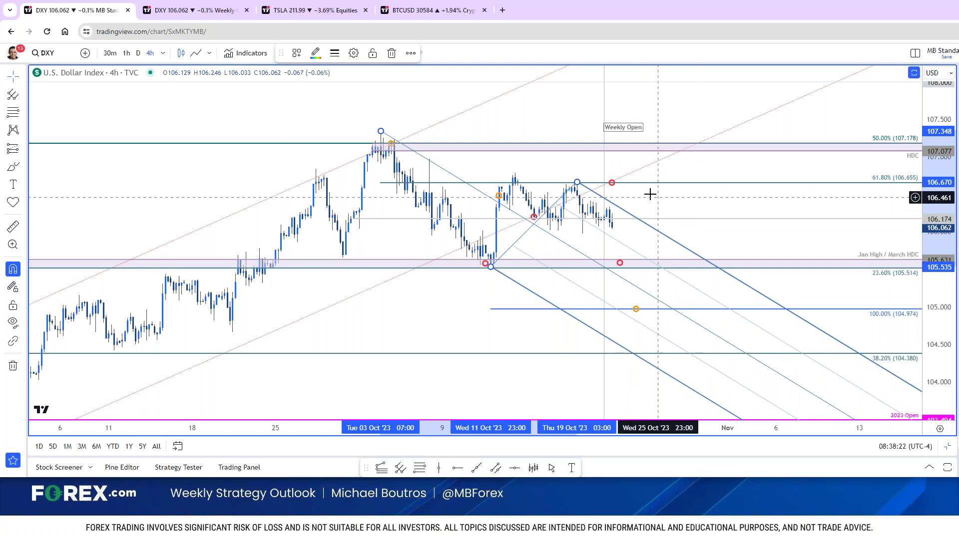
# Step: Delete the new pitchfork and draw a steep trend line down from the October high
pyautogui.press('Delete')
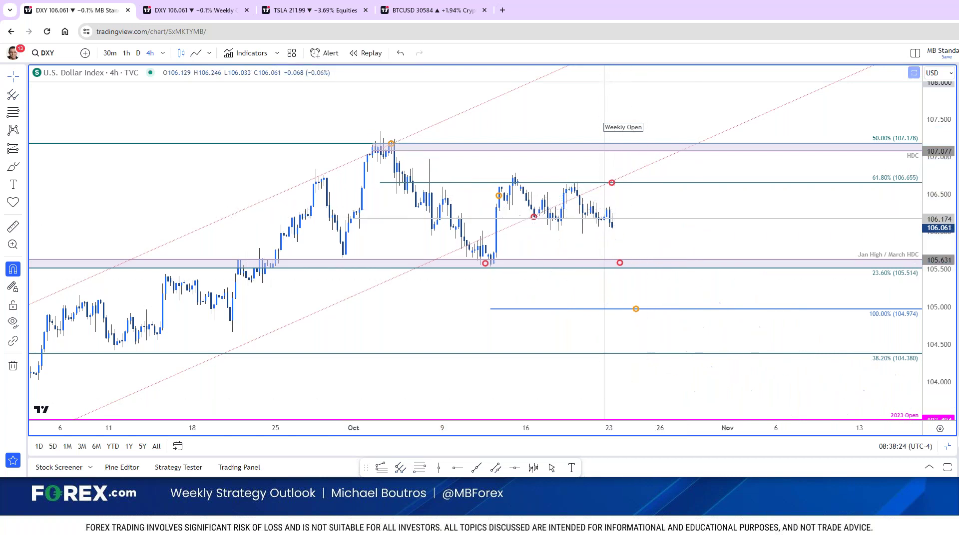
pyautogui.click(476, 468)
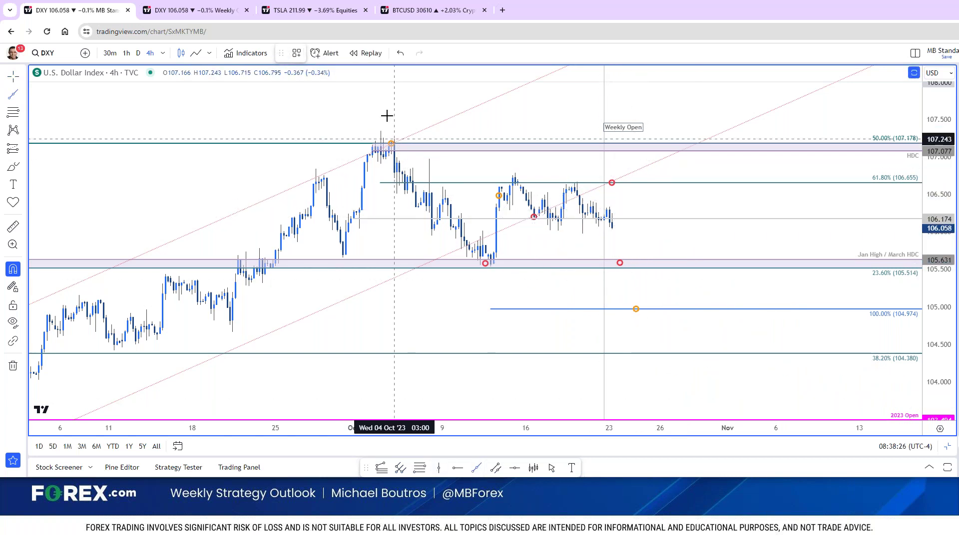
pyautogui.click(380, 132)
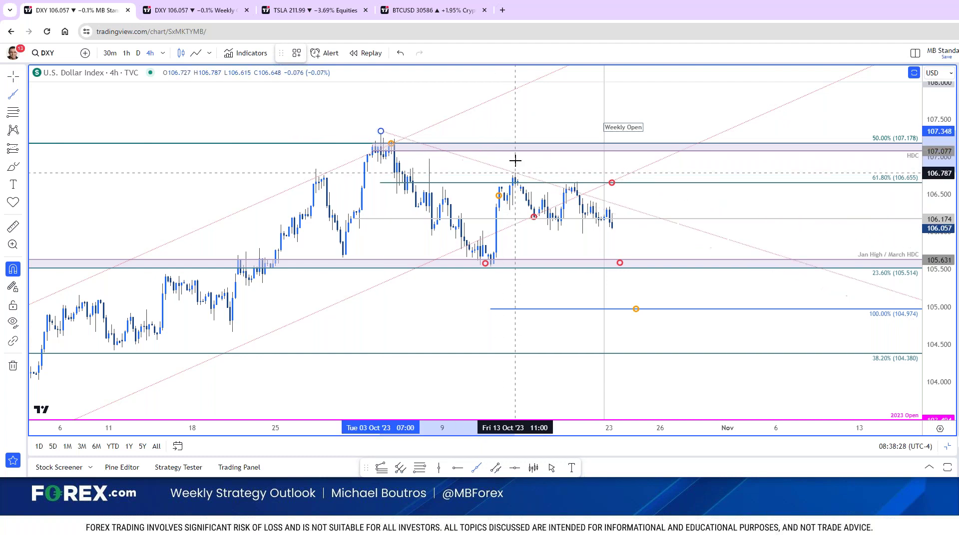
pyautogui.click(582, 174)
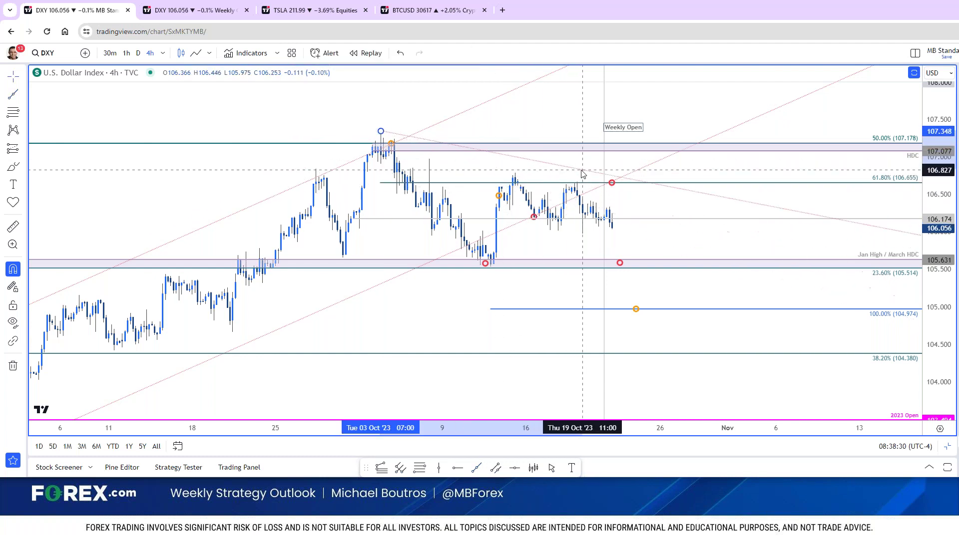
pyautogui.moveTo(582, 174); pyautogui.dragTo(537, 285)
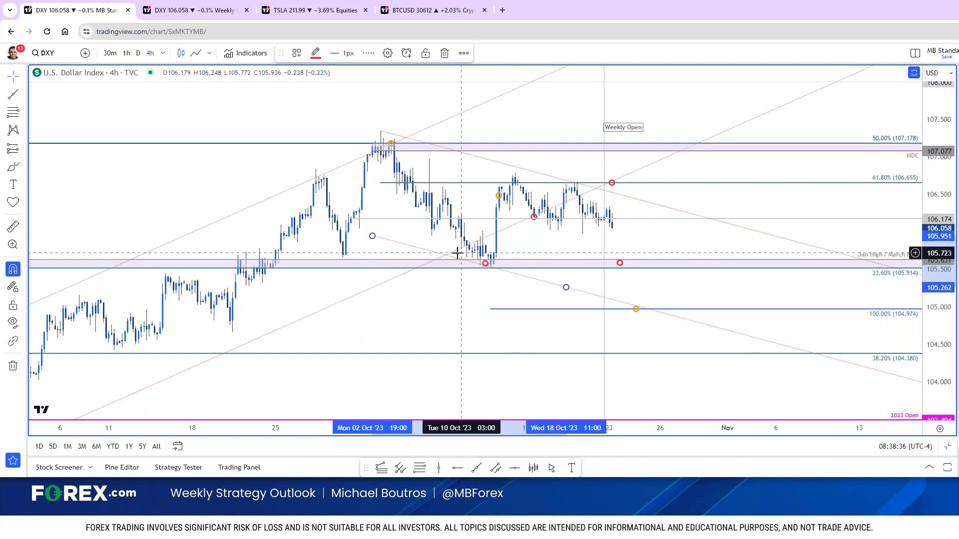
# Step: Nudge the orange marker on the 100% line, select the Fib extension, and pan to earlier dates
pyautogui.moveTo(636, 309); pyautogui.dragTo(647, 309)
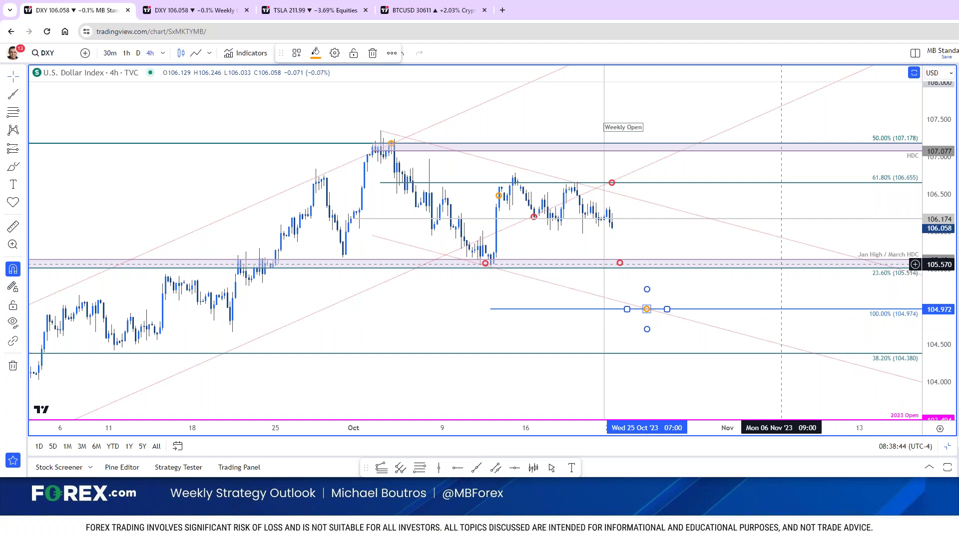
pyautogui.click(810, 309)
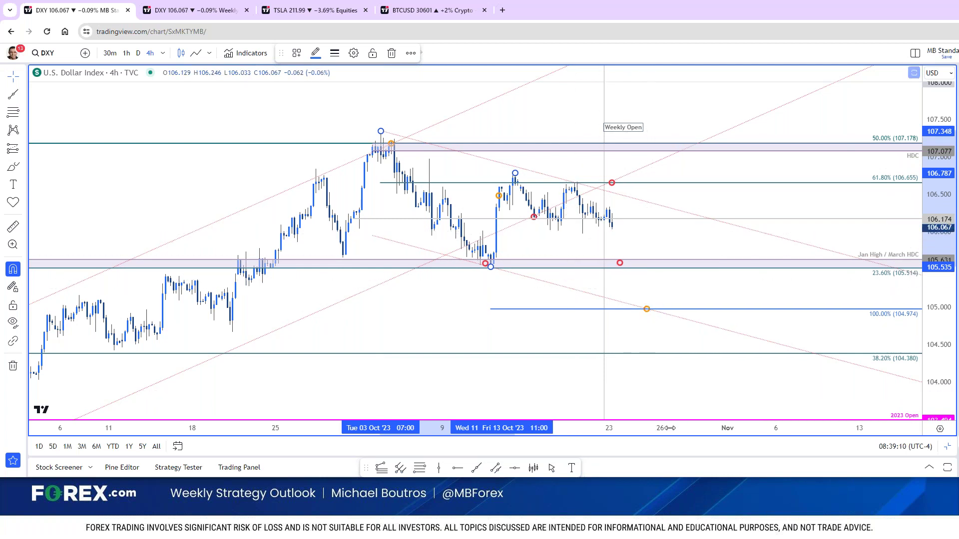
pyautogui.moveTo(758, 282)
pyautogui.mouseDown()
pyautogui.moveTo(918, 248)
pyautogui.moveTo(856, 233)
pyautogui.mouseUp()
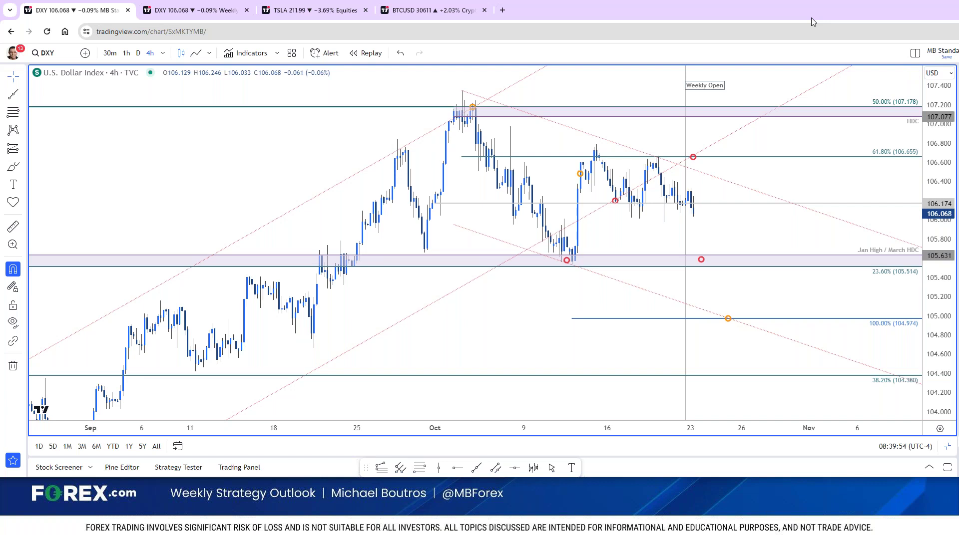
pyautogui.moveTo(811, 145)
pyautogui.mouseDown()
pyautogui.moveTo(817, 200)
pyautogui.moveTo(817, 160)
pyautogui.mouseUp()
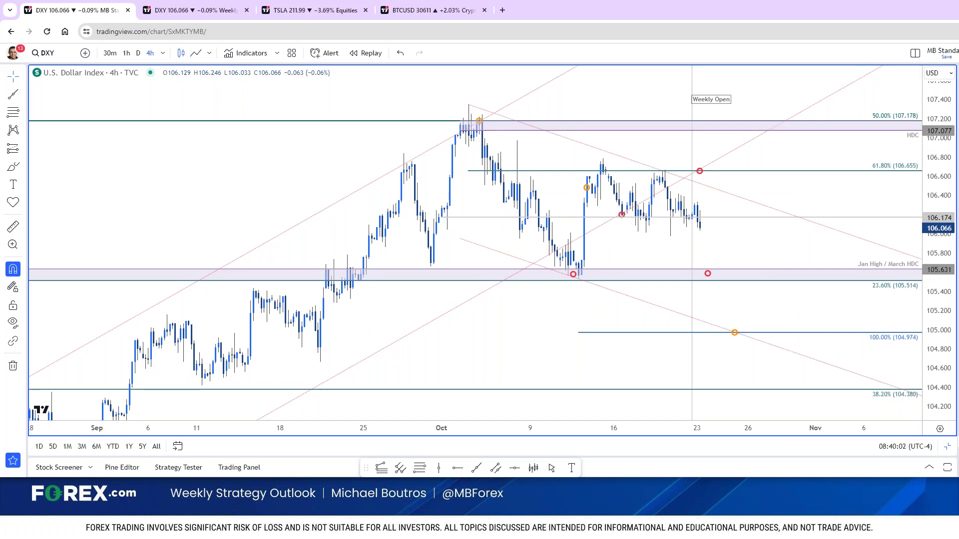
# Step: Select the orange 100% marker and red dotted channel, and remove the old Fib extension
pyautogui.click(735, 332)
pyautogui.click(787, 350)
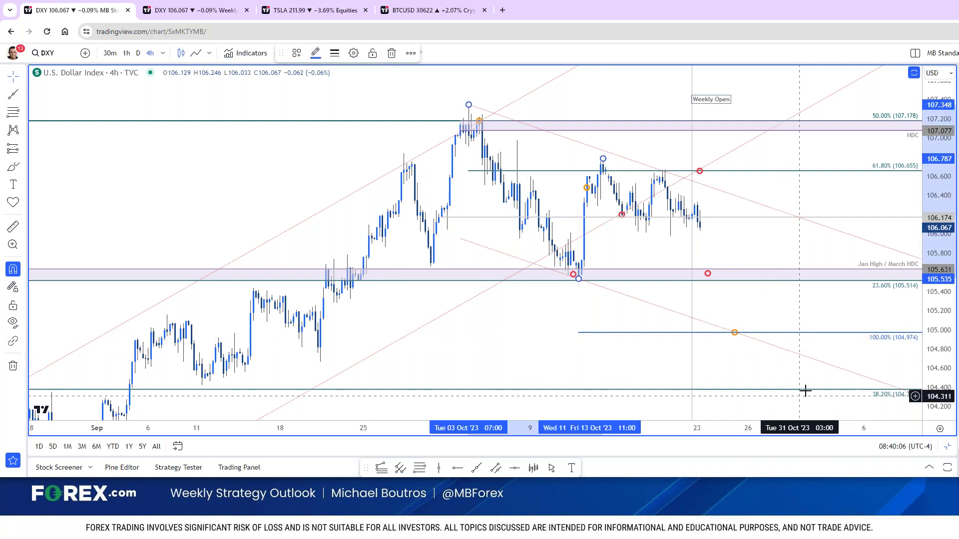
pyautogui.press('Escape')
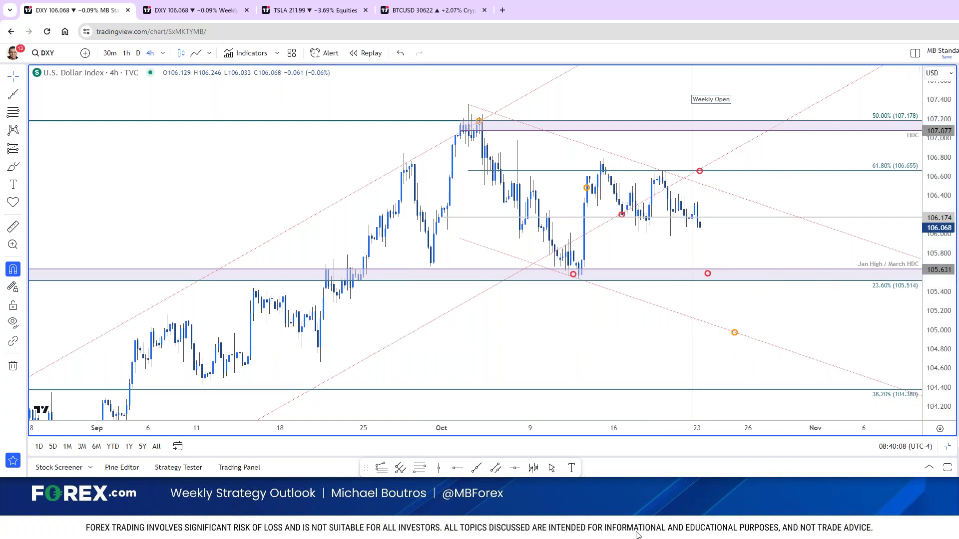
# Step: Draw a trend-based Fib extension from the October 3 high through the October 11 low to the rebound point
pyautogui.click(381, 472)
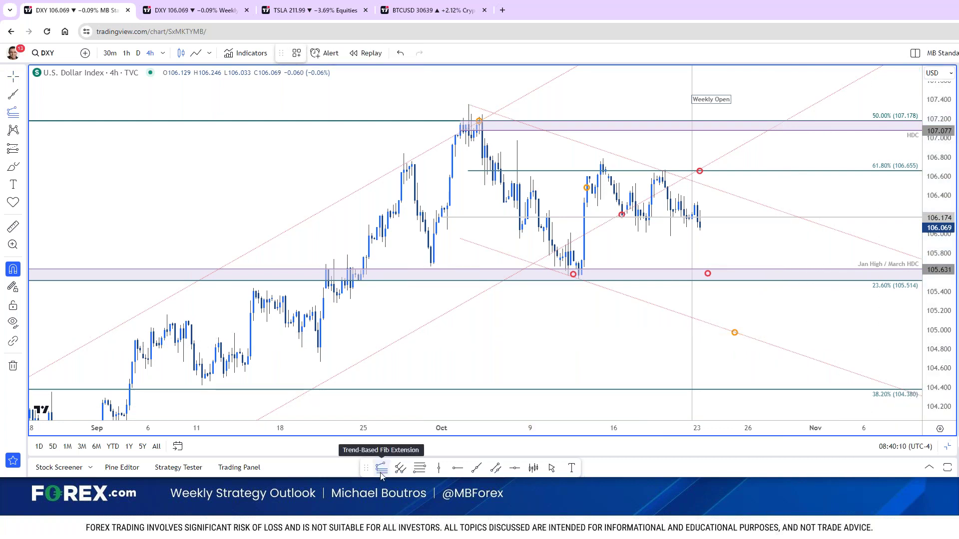
pyautogui.click(467, 93)
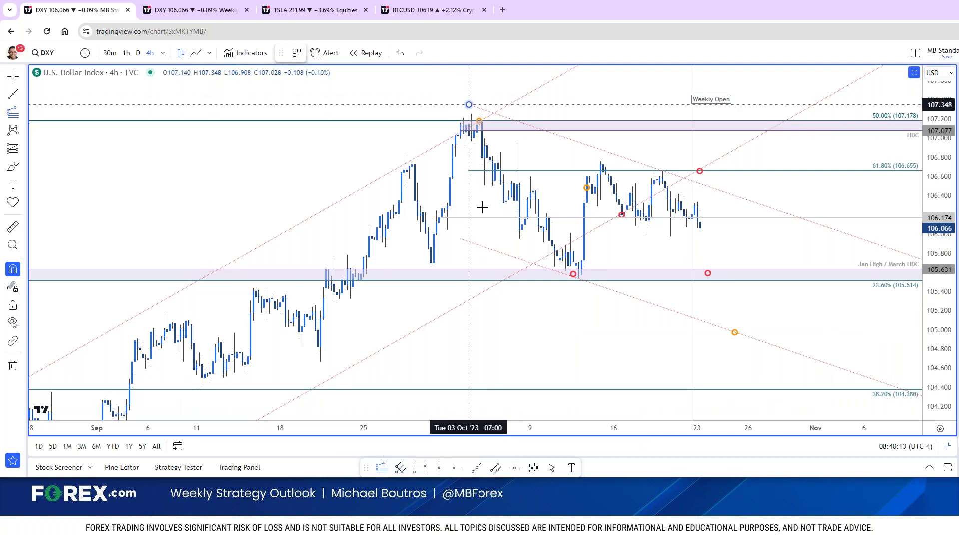
pyautogui.click(580, 281)
pyautogui.click(603, 159)
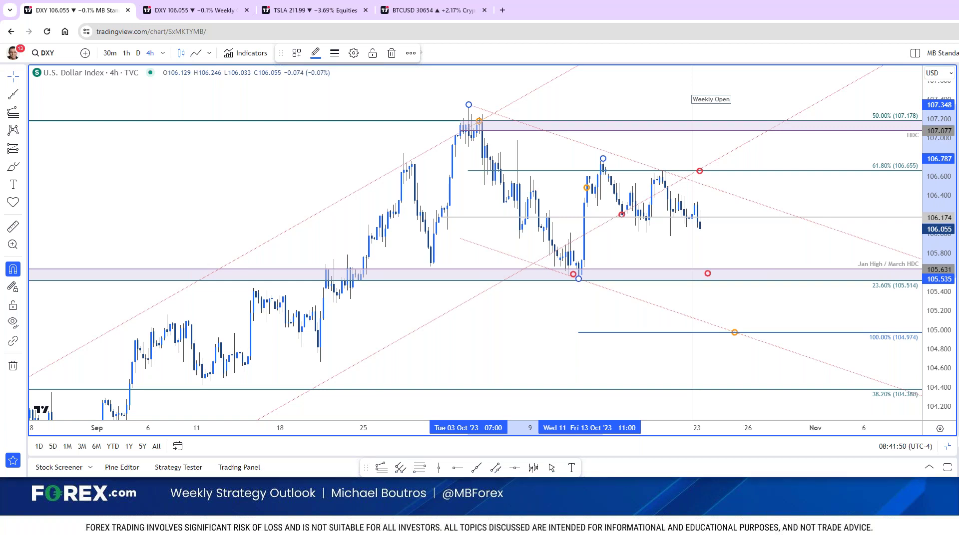
# Step: Change the DXY weekly chart to US10Y and shift it to reveal the 5.225% line
pyautogui.press('space')
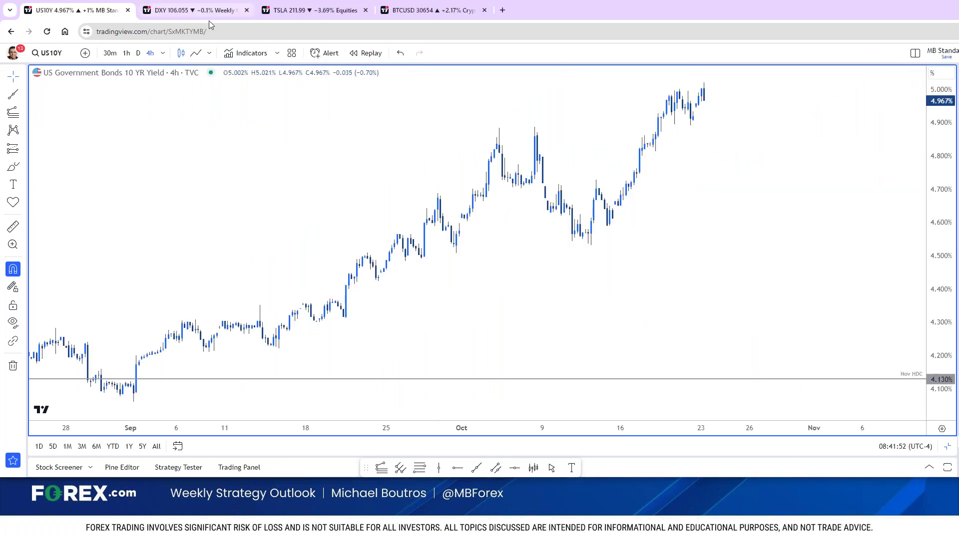
pyautogui.click(208, 19)
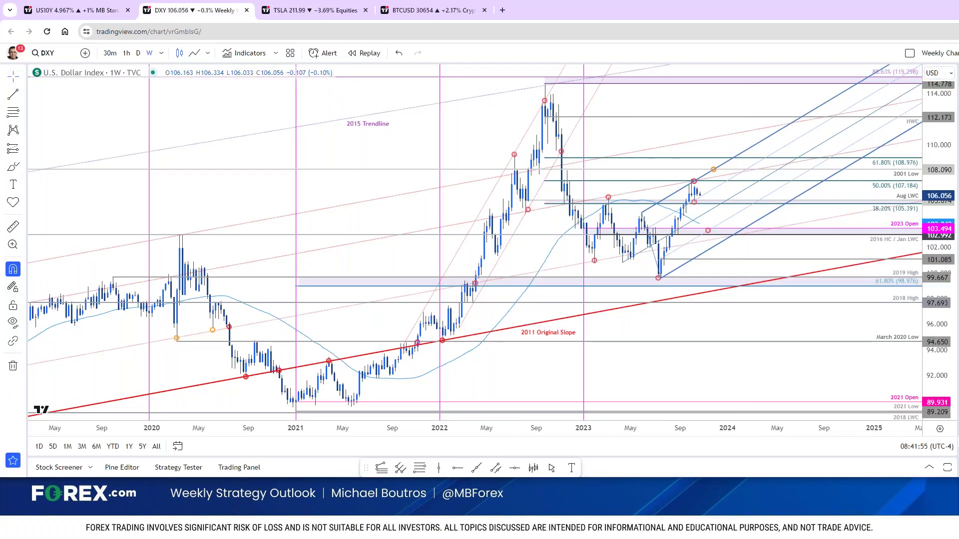
pyautogui.press('space')
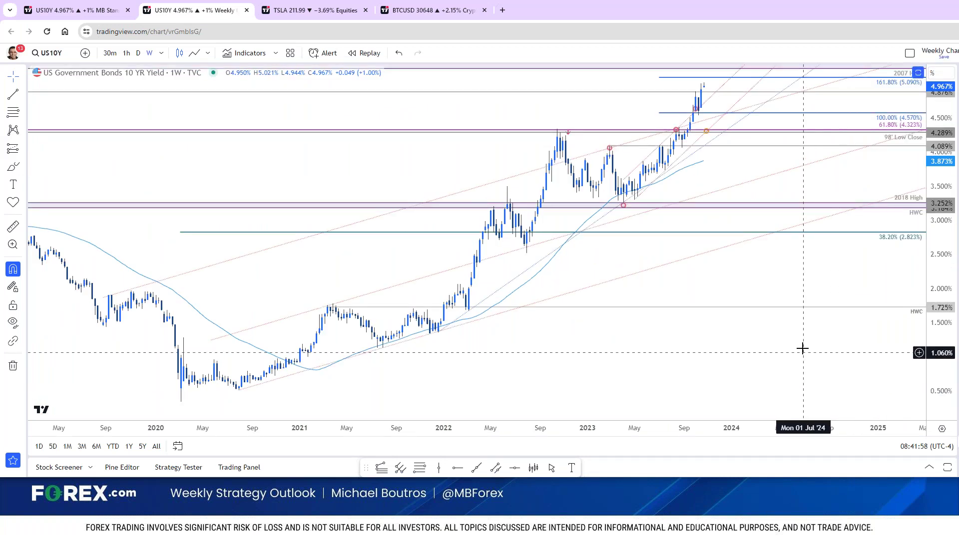
pyautogui.moveTo(802, 356); pyautogui.dragTo(799, 374)
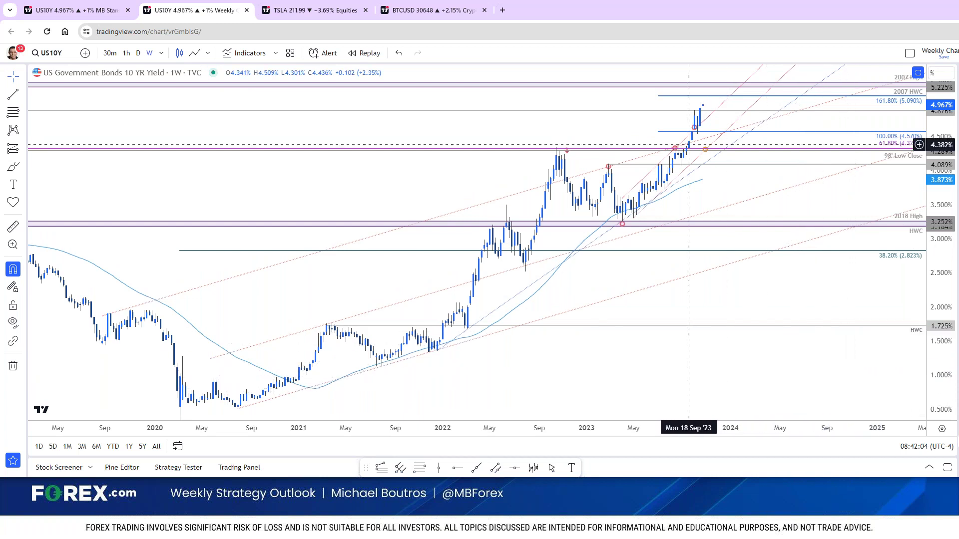
# Step: Inspect the dotted trendline, circle and Fib extension drawings, then show the RSI pane beneath
pyautogui.click(694, 131)
pyautogui.click(695, 130)
pyautogui.click(705, 131)
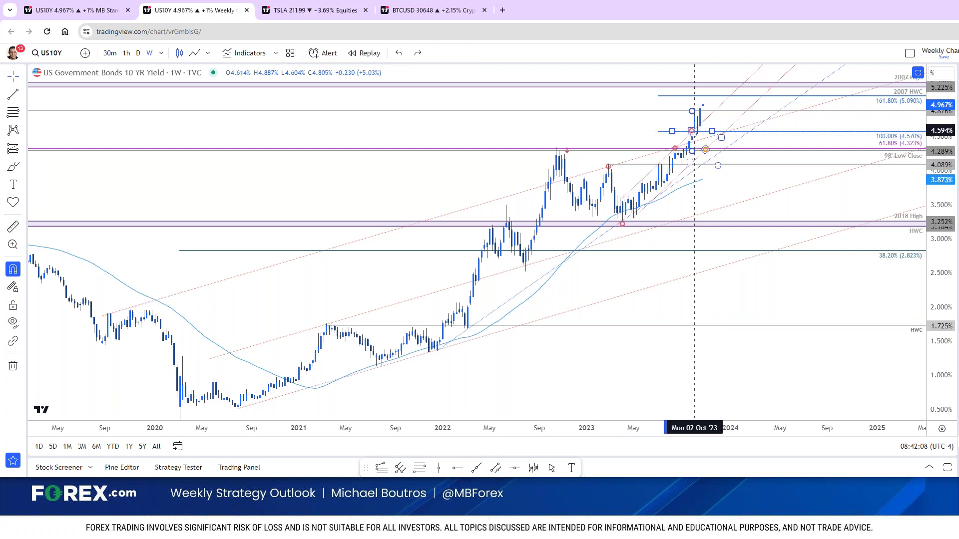
pyautogui.click(904, 138)
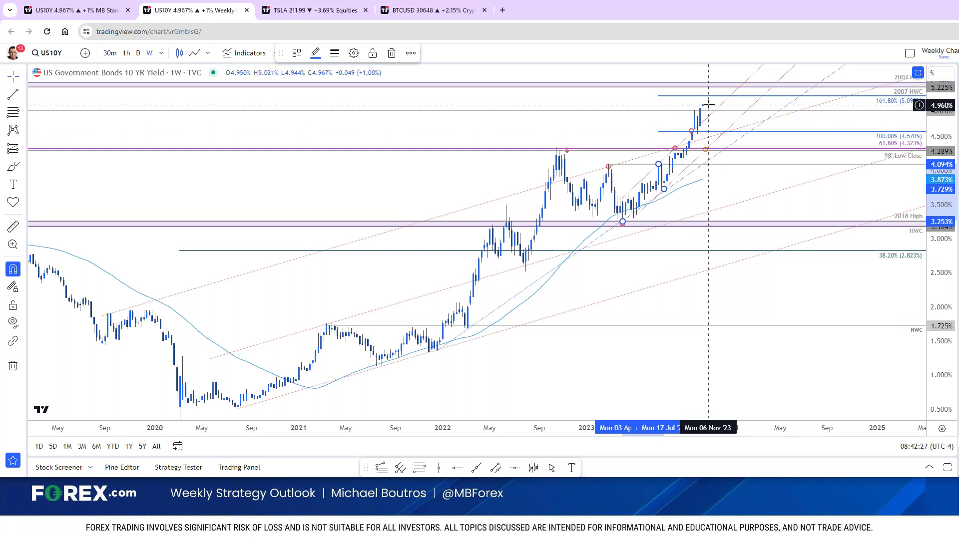
pyautogui.click(729, 183)
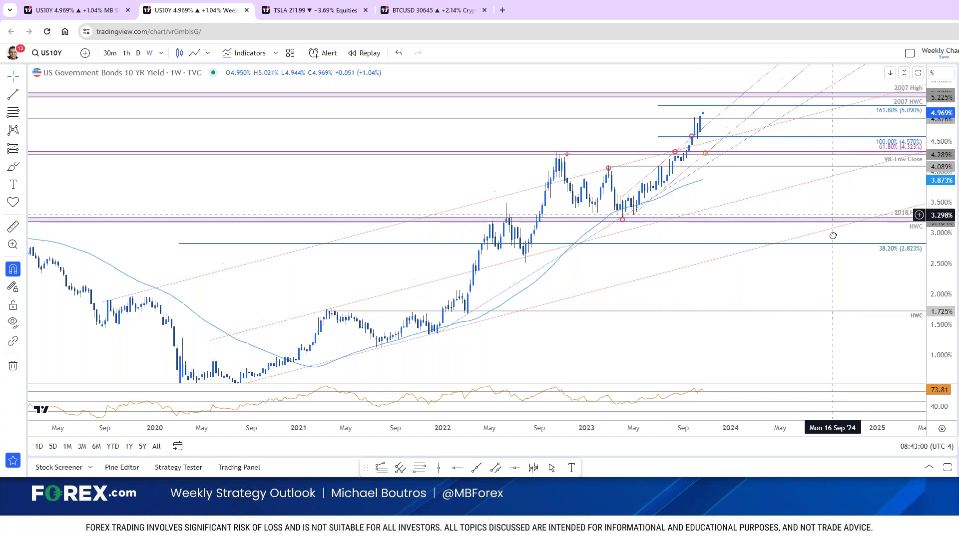
# Step: Inspect the 4.996% price level on the weekly US10Y chart and zoom out
pyautogui.moveTo(834, 234); pyautogui.dragTo(837, 264)
pyautogui.click(920, 135)
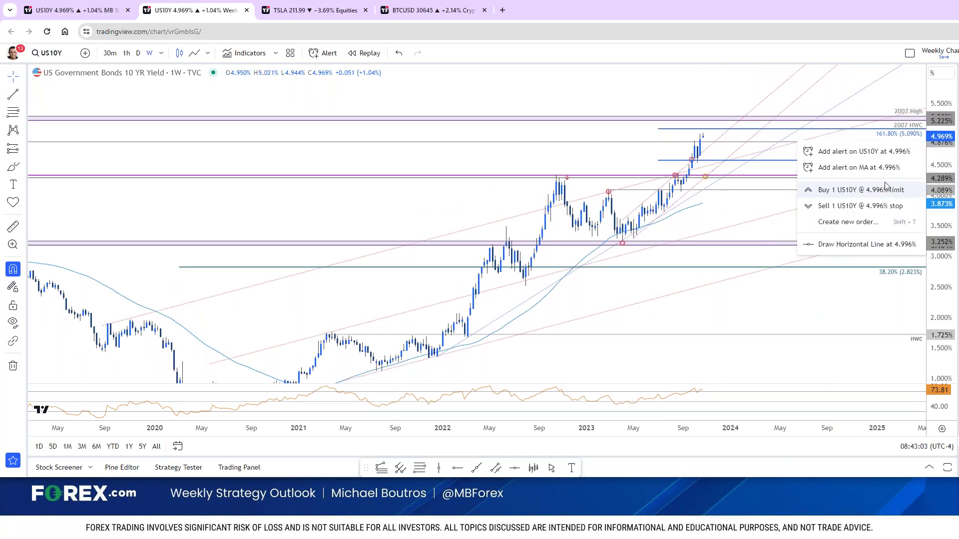
pyautogui.click(644, 220)
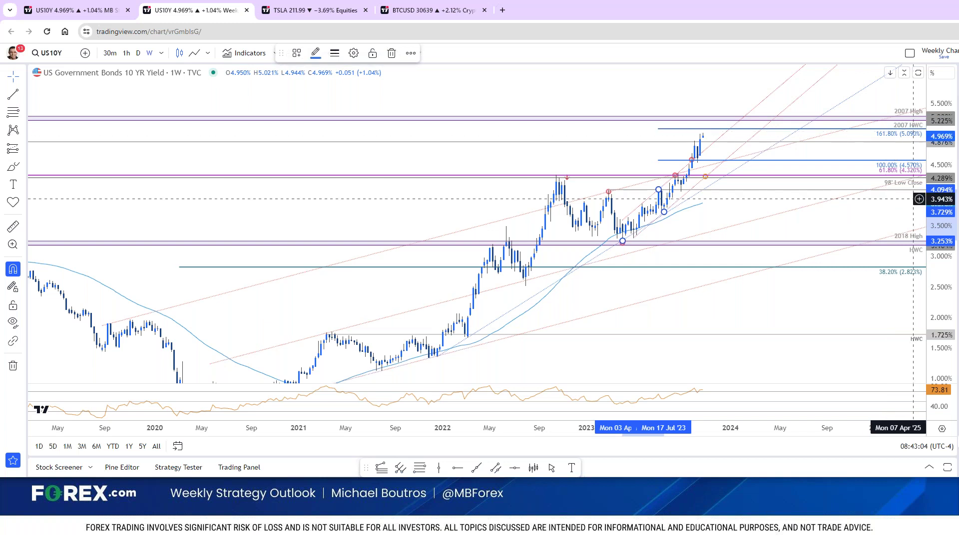
pyautogui.scroll(-2, 802, 276)
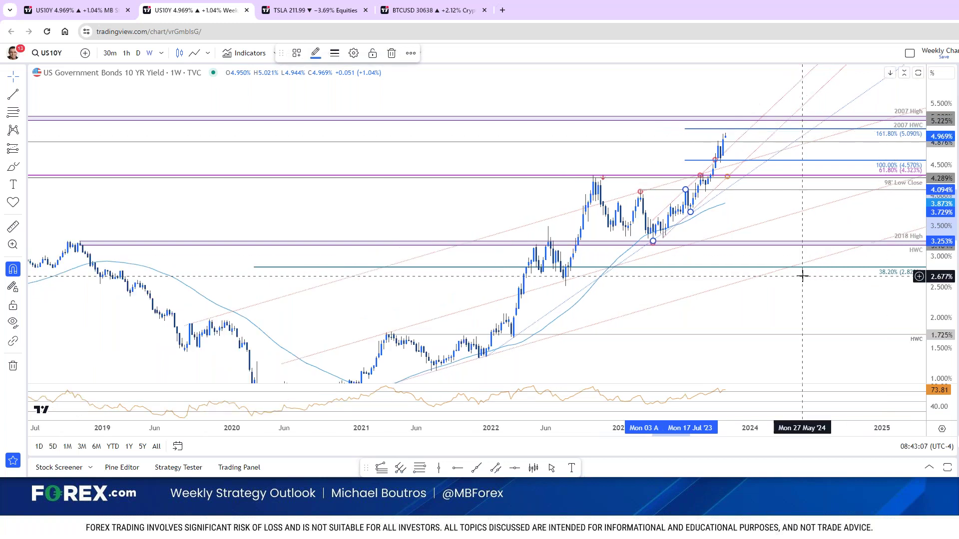
pyautogui.scroll(-2, 841, 274)
pyautogui.scroll(-5, 824, 310)
# Step: Check the 5.29% horizontal line, zoom back in, and move to the 4-hour US10Y chart
pyautogui.click(899, 118)
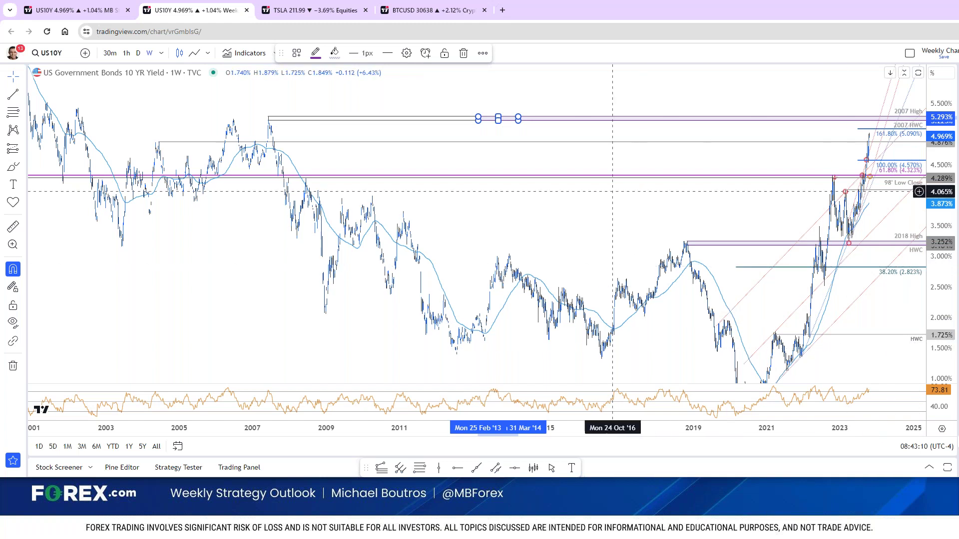
pyautogui.scroll(-2, 639, 196)
pyautogui.scroll(-2, 550, 224)
pyautogui.click(499, 253)
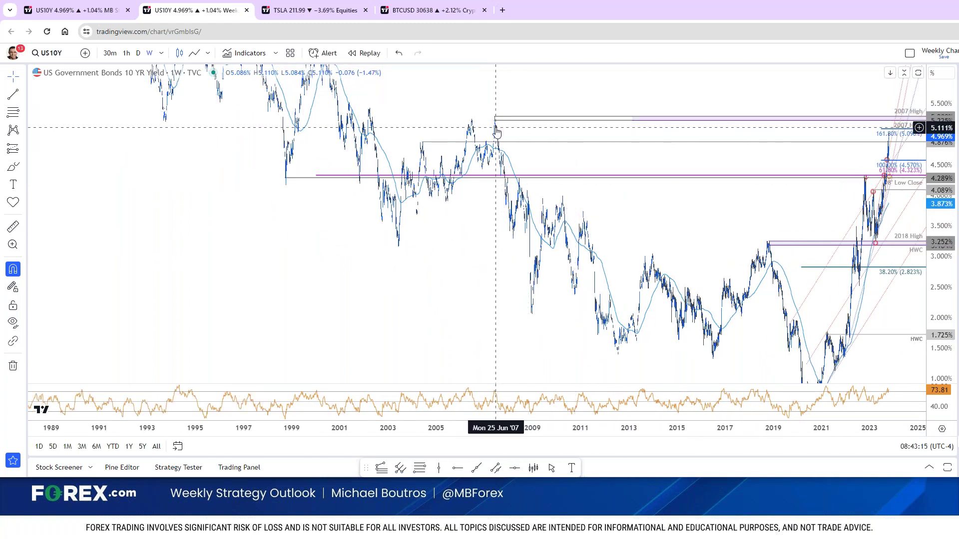
pyautogui.scroll(2, 669, 262)
pyautogui.scroll(2, 669, 262)
pyautogui.scroll(2, 670, 262)
pyautogui.scroll(2, 669, 262)
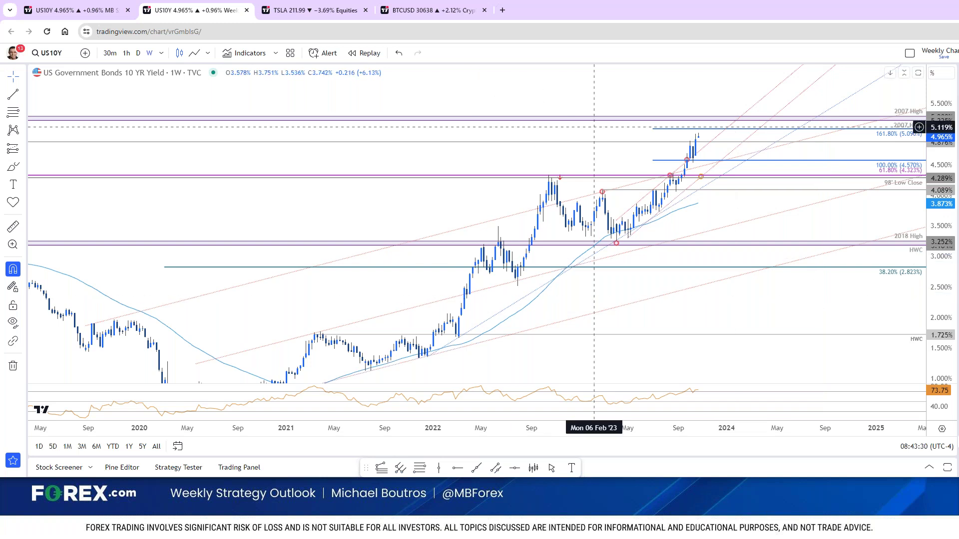
pyautogui.click(75, 10)
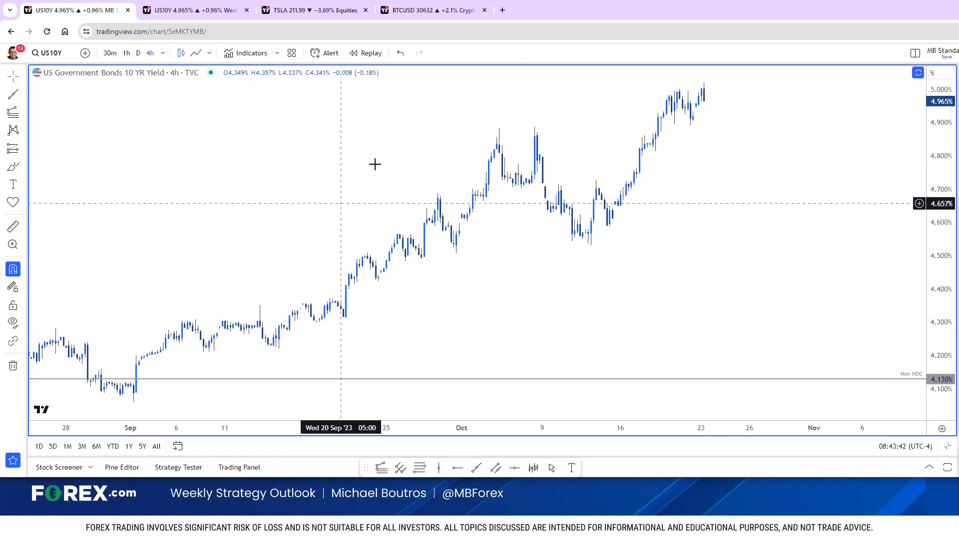
# Step: Set US10Y to the 1D interval, restore the RSI pane, and display it as a line chart
pyautogui.write('1D')
pyautogui.press('Return')
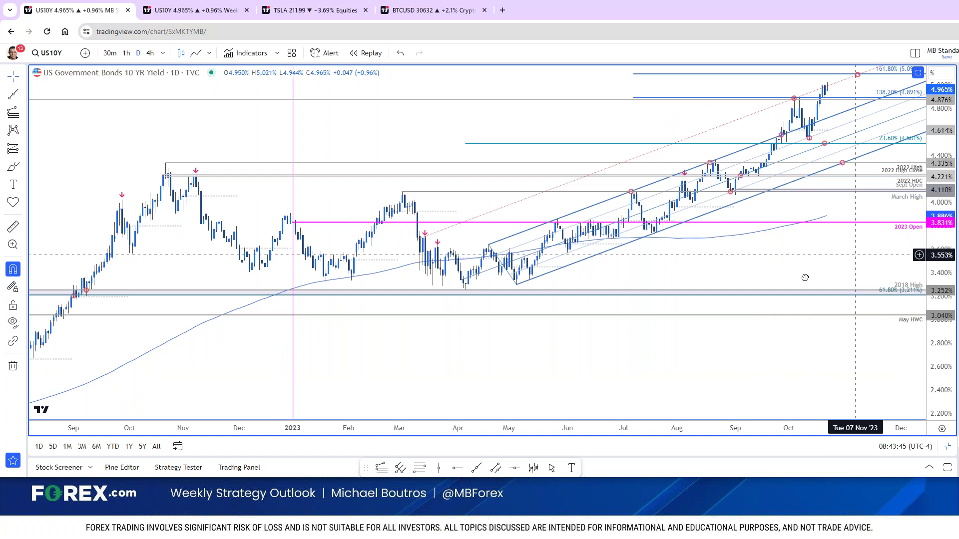
pyautogui.scroll(1, 895, 318)
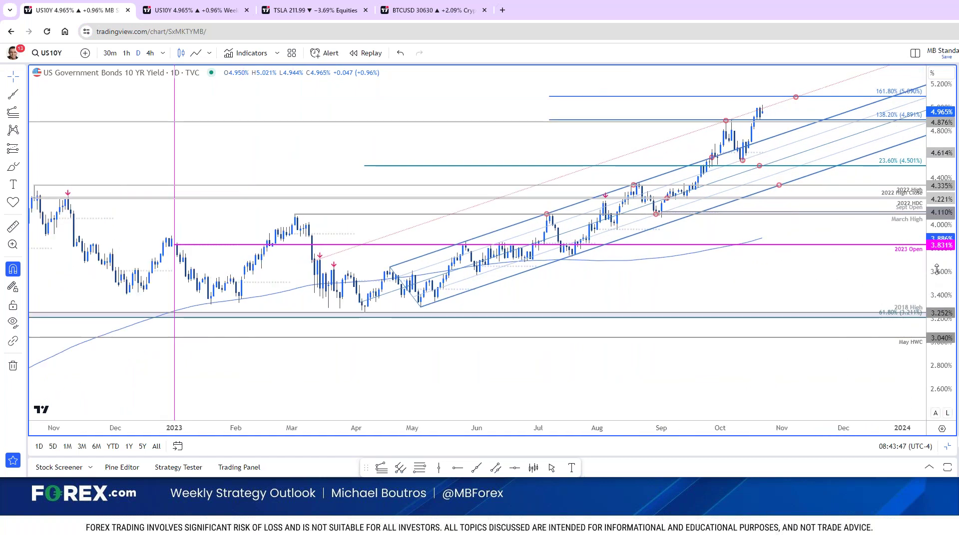
pyautogui.scroll(1, 914, 213)
pyautogui.moveTo(914, 214); pyautogui.dragTo(837, 300)
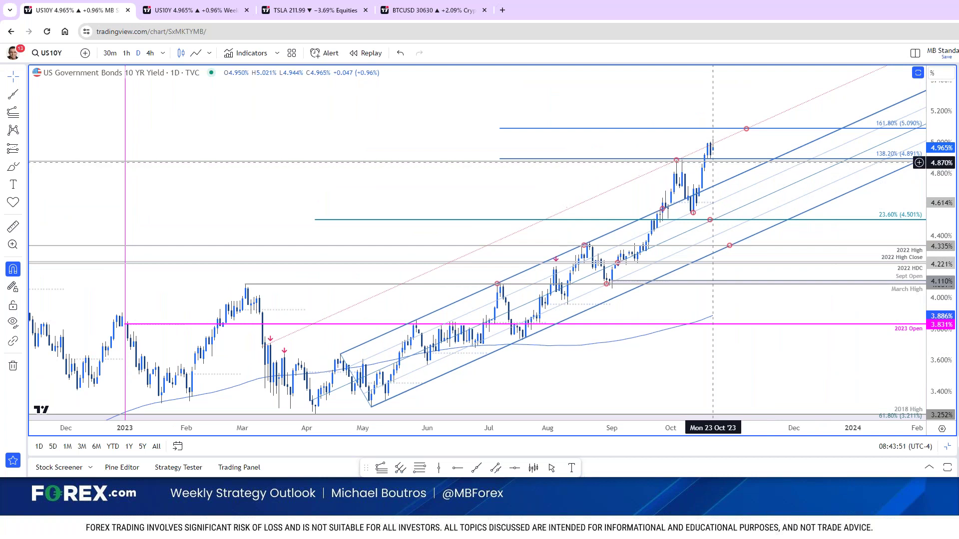
pyautogui.doubleClick(774, 86)
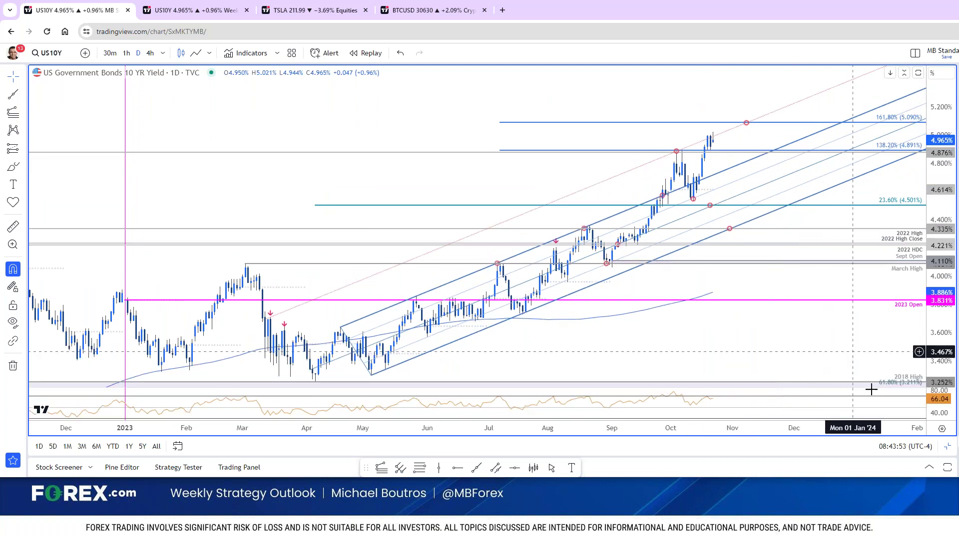
pyautogui.moveTo(760, 403)
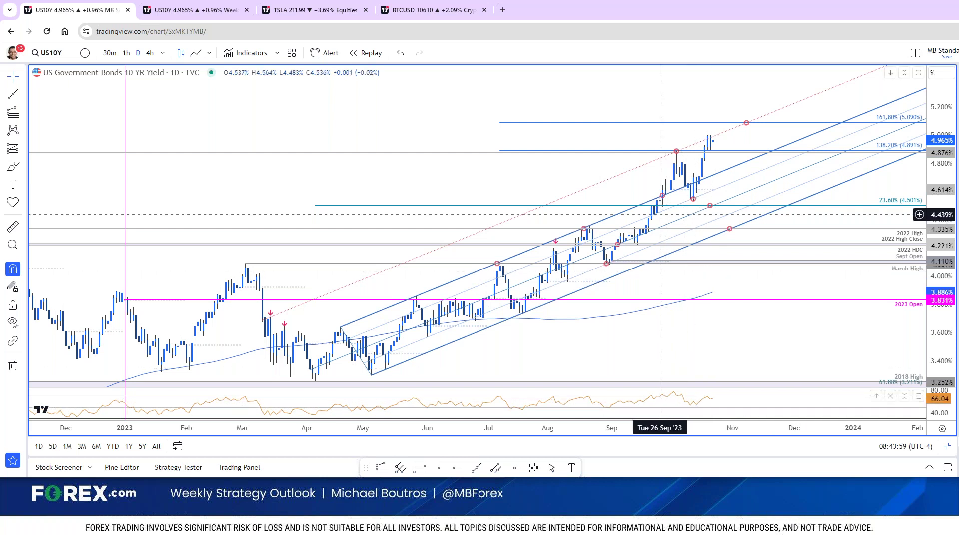
pyautogui.click(195, 53)
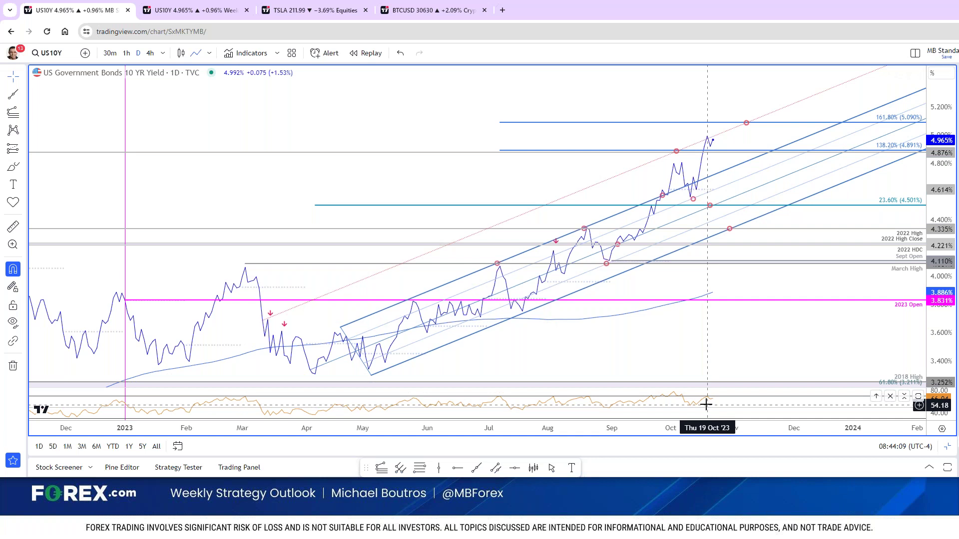
# Step: Switch the daily US10Y back to candlesticks and reposition the dotted trend line
pyautogui.click(183, 57)
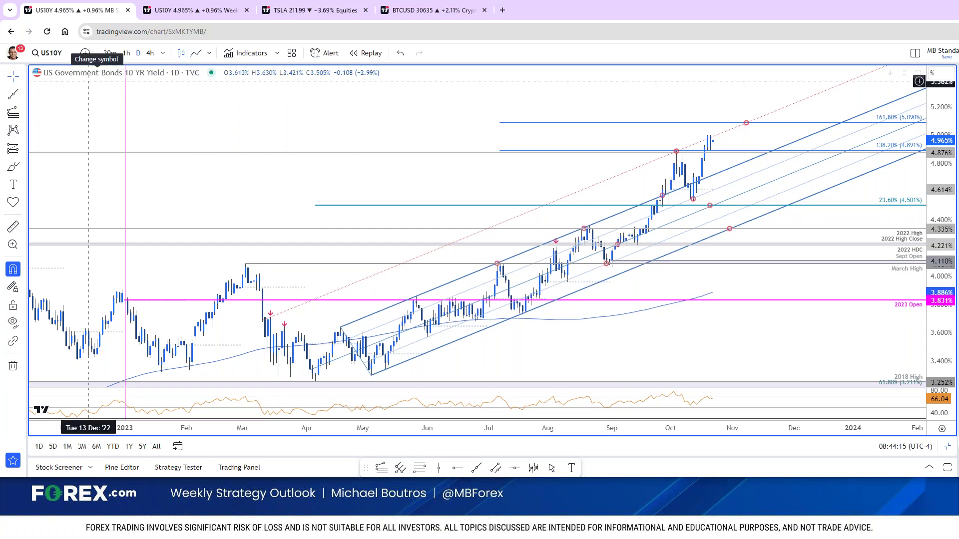
pyautogui.moveTo(505, 220); pyautogui.dragTo(534, 252)
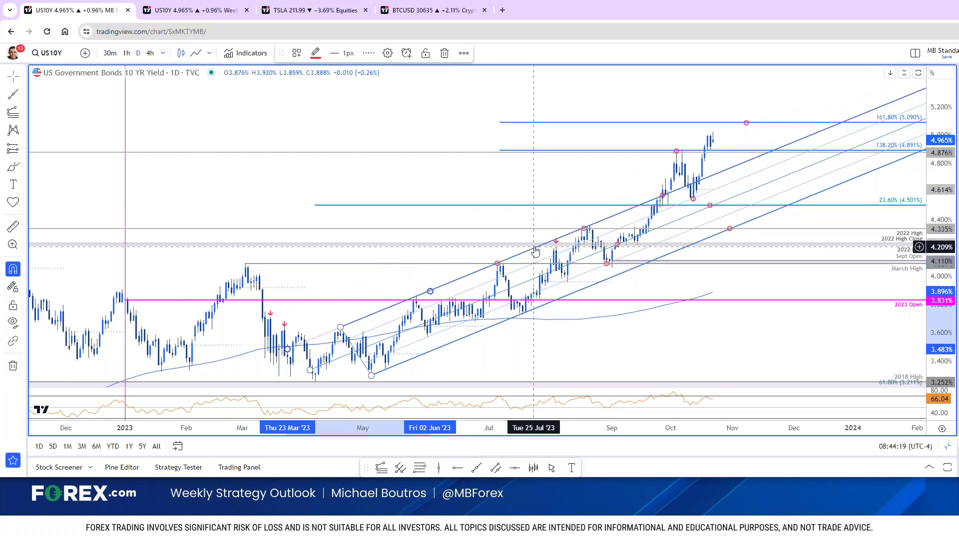
pyautogui.moveTo(534, 252); pyautogui.dragTo(258, 326)
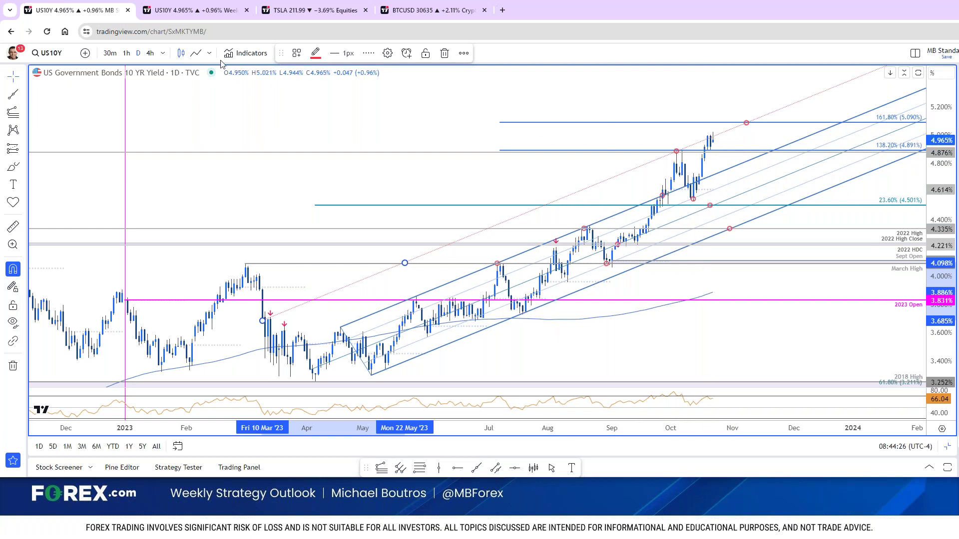
# Step: Briefly view the daily yield as a line, restore candles, and return to the weekly US10Y chart
pyautogui.click(196, 53)
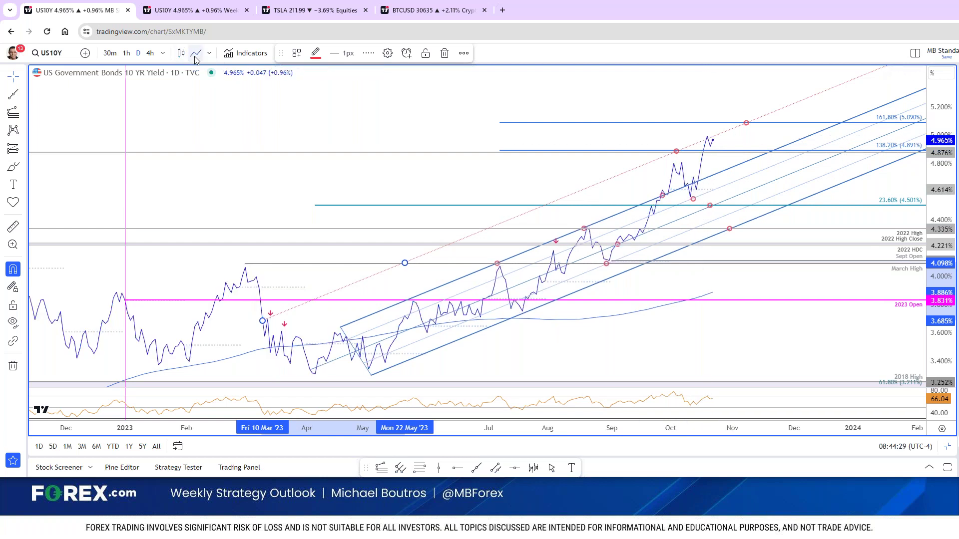
pyautogui.click(181, 54)
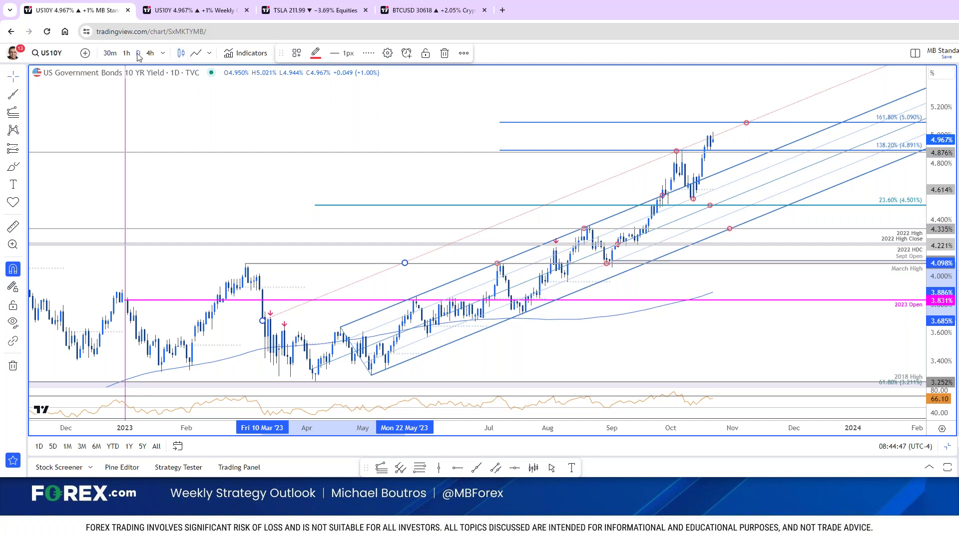
pyautogui.hotkey('ctrl', 'Tab')
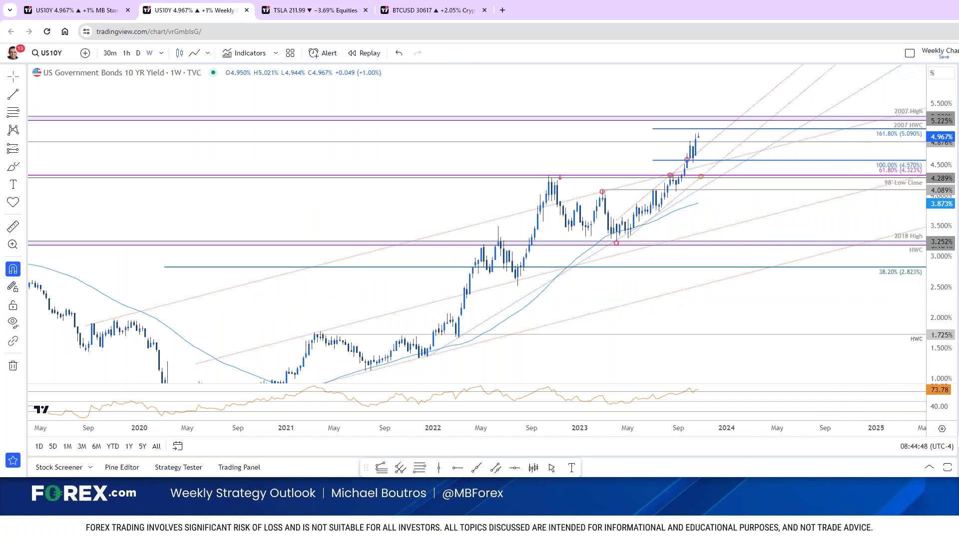
# Step: Load the weekly US02Y chart, zoom out, and nudge the 2006 High line up slightly
pyautogui.press('Down')
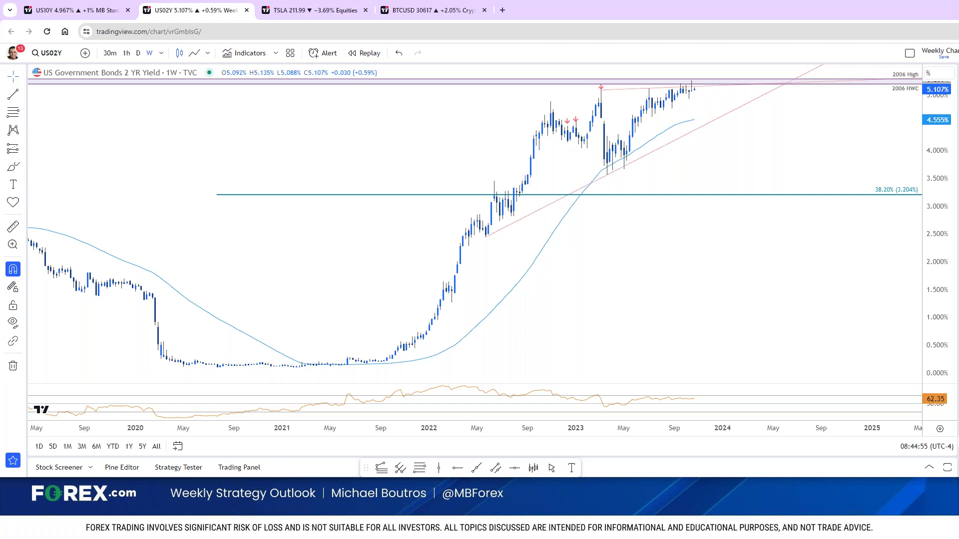
pyautogui.scroll(-1, 738, 296)
pyautogui.scroll(-2, 737, 296)
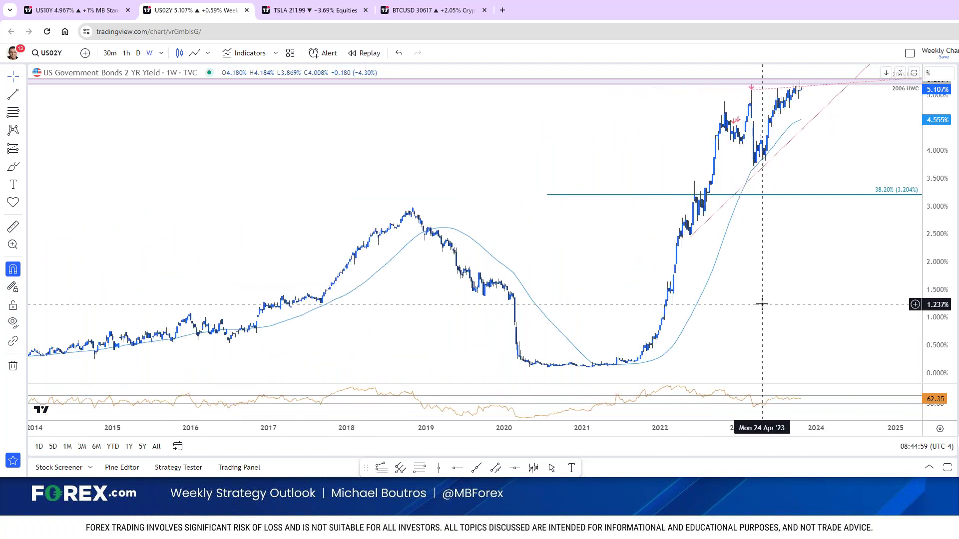
pyautogui.scroll(-2, 761, 303)
pyautogui.scroll(-2, 769, 247)
pyautogui.scroll(-2, 729, 245)
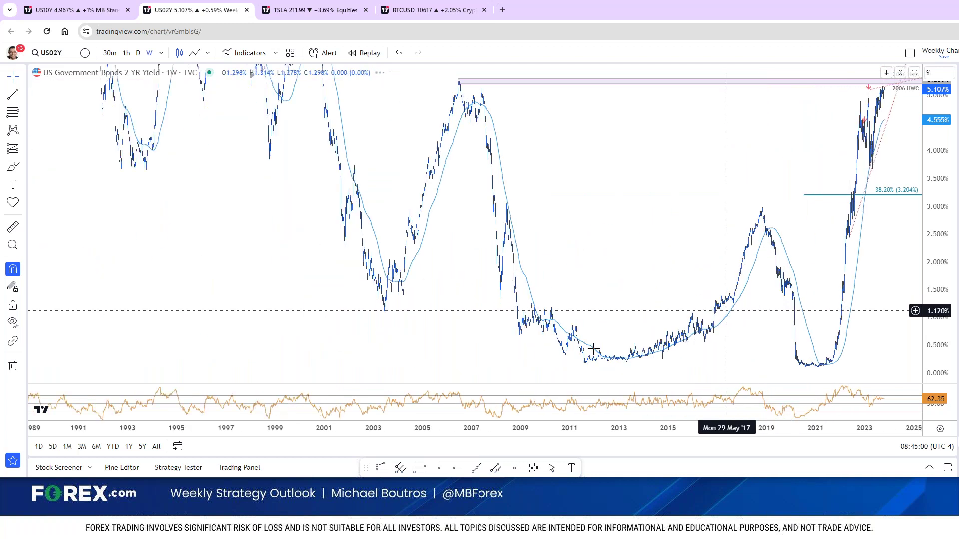
pyautogui.click(459, 83)
pyautogui.moveTo(459, 83); pyautogui.dragTo(464, 81)
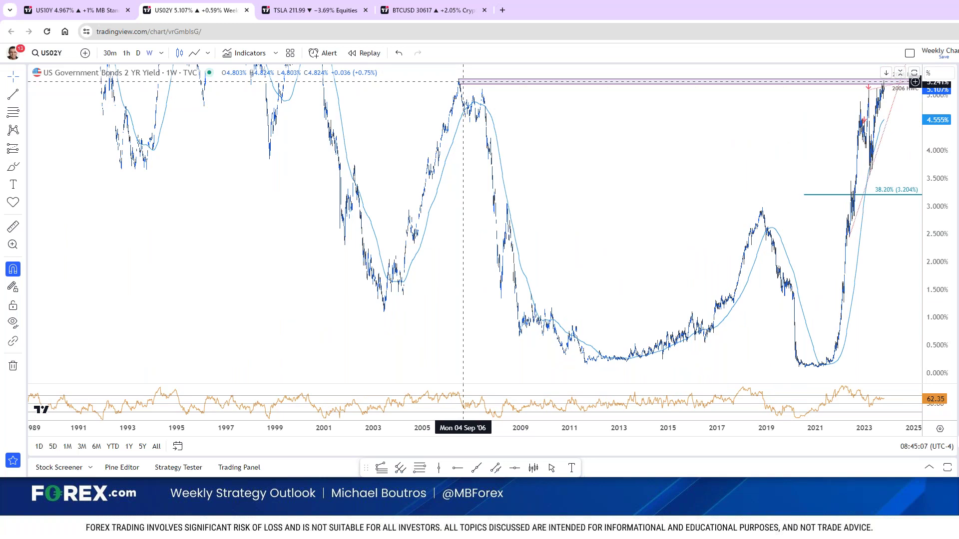
# Step: Zoom in, select the 2006 HWC line, centre recent candles, and switch back to US10Y
pyautogui.scroll(5, 841, 270)
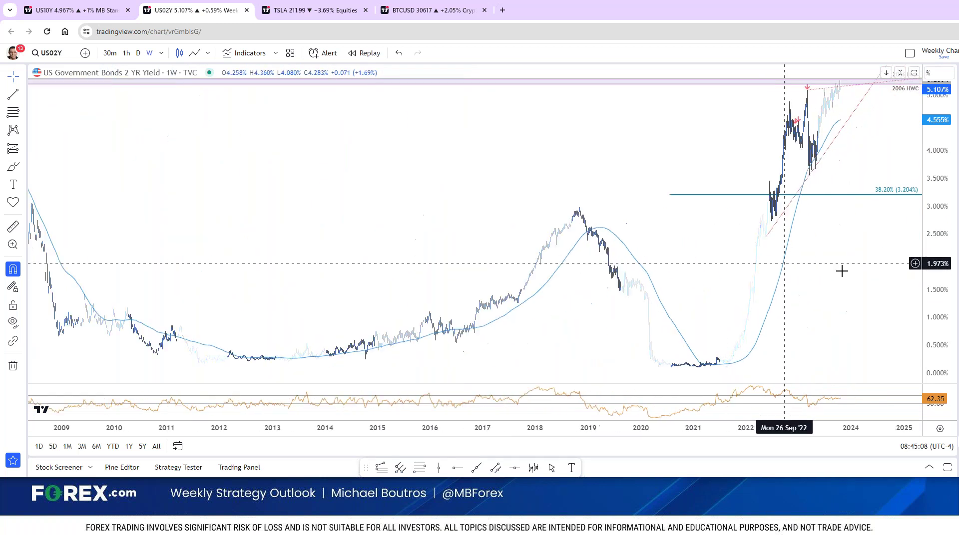
pyautogui.scroll(3, 839, 331)
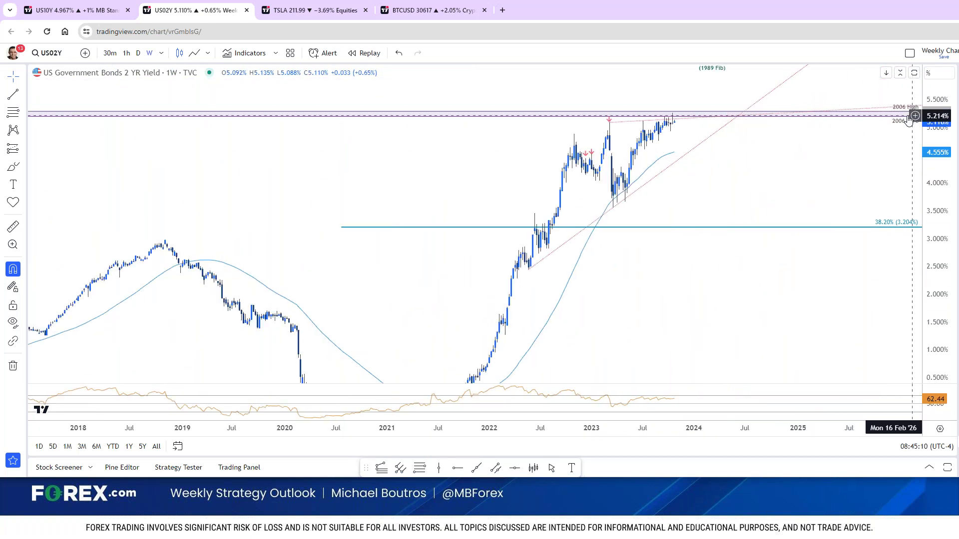
pyautogui.click(903, 129)
pyautogui.scroll(2, 706, 270)
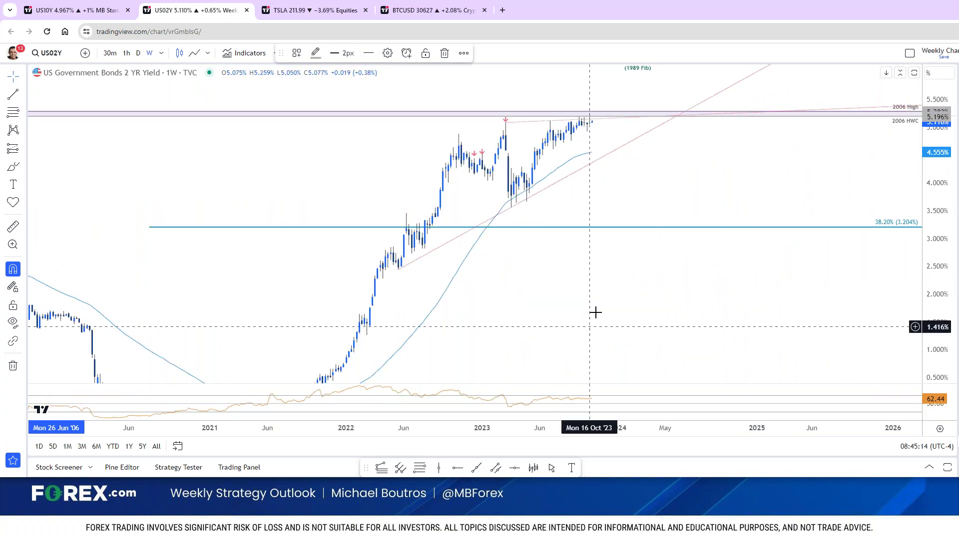
pyautogui.moveTo(588, 326); pyautogui.dragTo(783, 350)
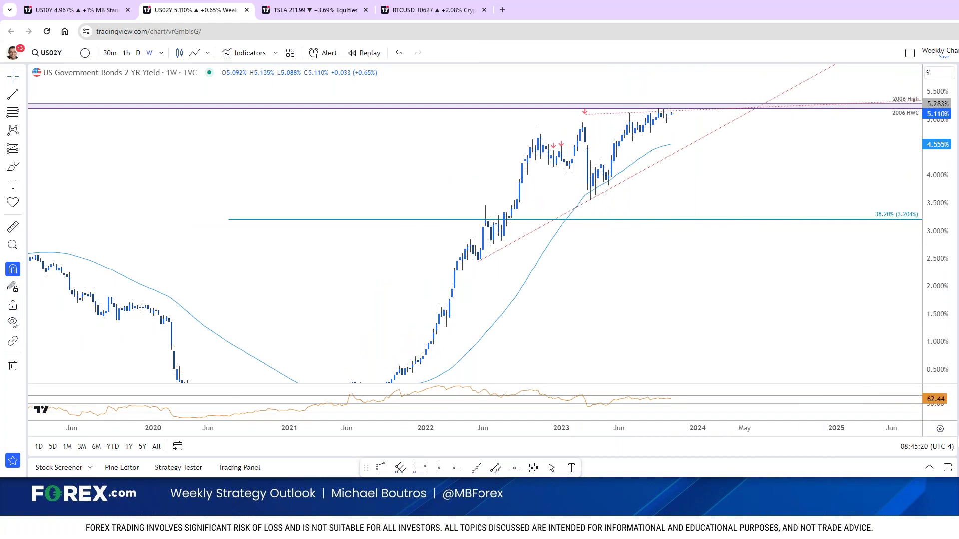
pyautogui.press('Down')
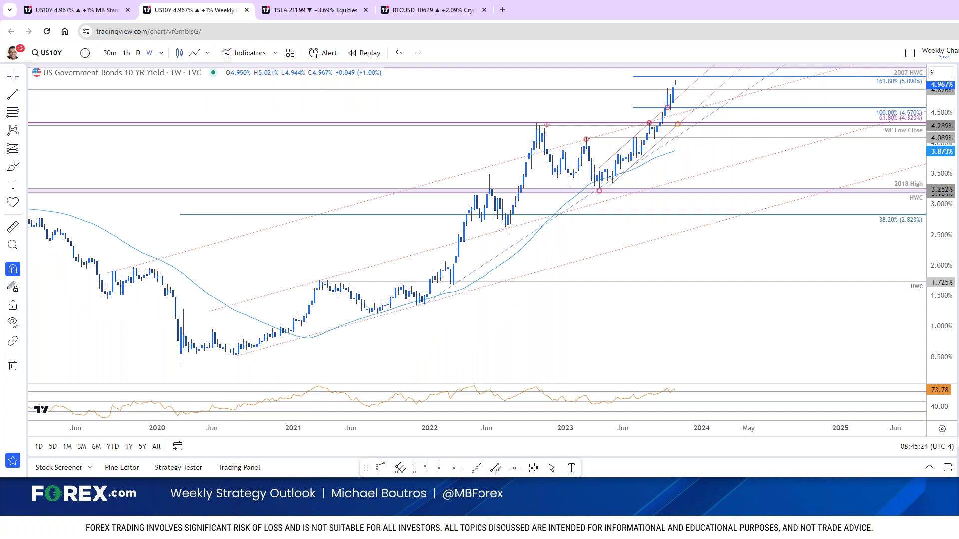
# Step: Revisit the US02Y chart, then load the weekly DXY Dollar Index chart
pyautogui.press('Up')
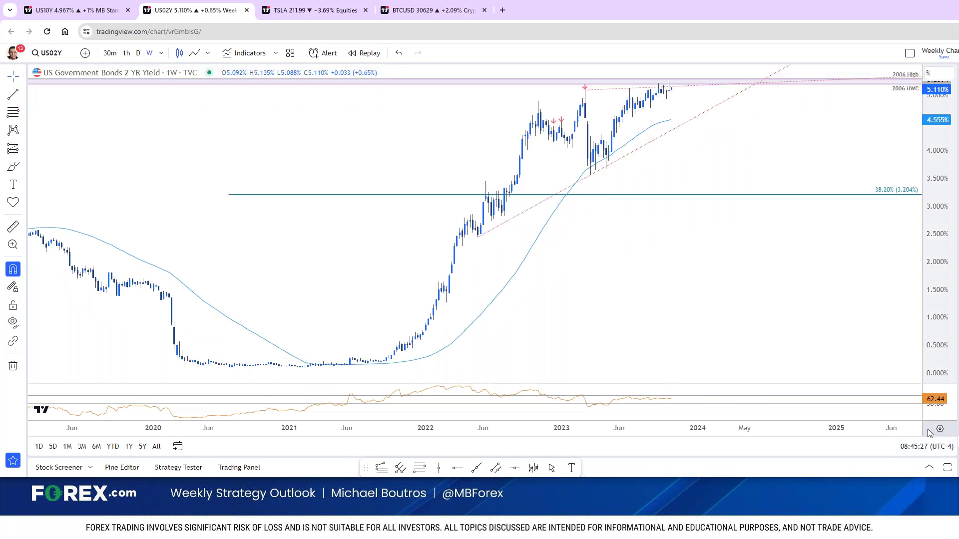
pyautogui.moveTo(924, 412)
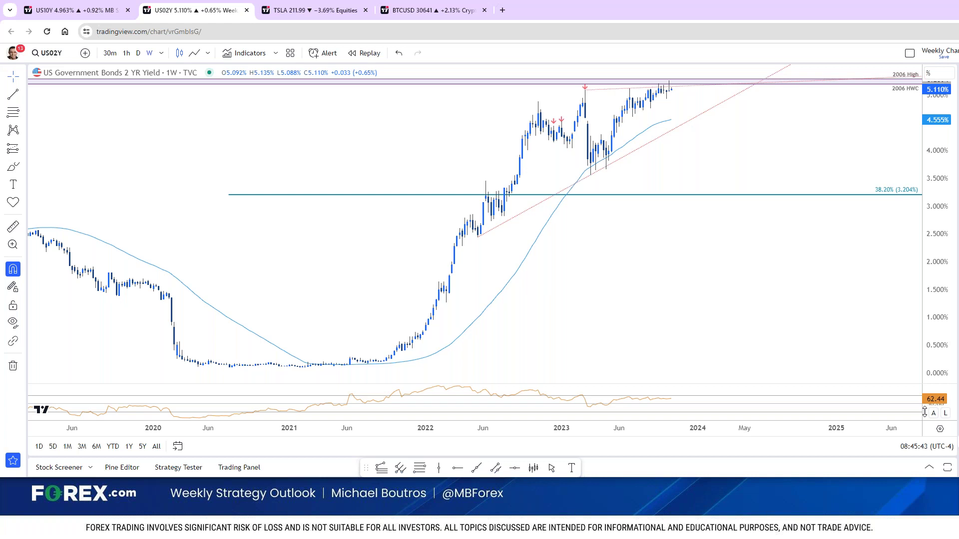
pyautogui.press('space')
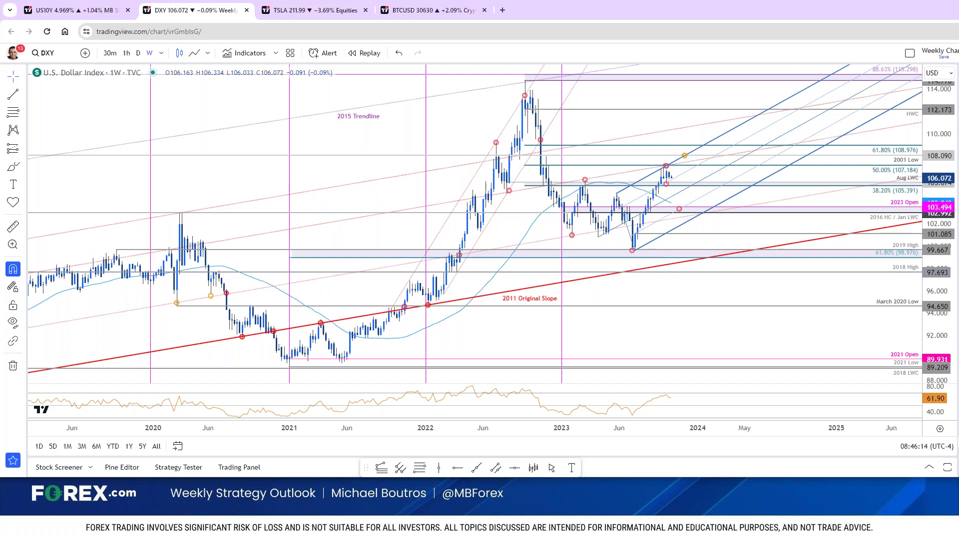
# Step: Review the 10-year minus 2-year yield spread at -0.140% before showing weekly EUR/USD
pyautogui.press('space')
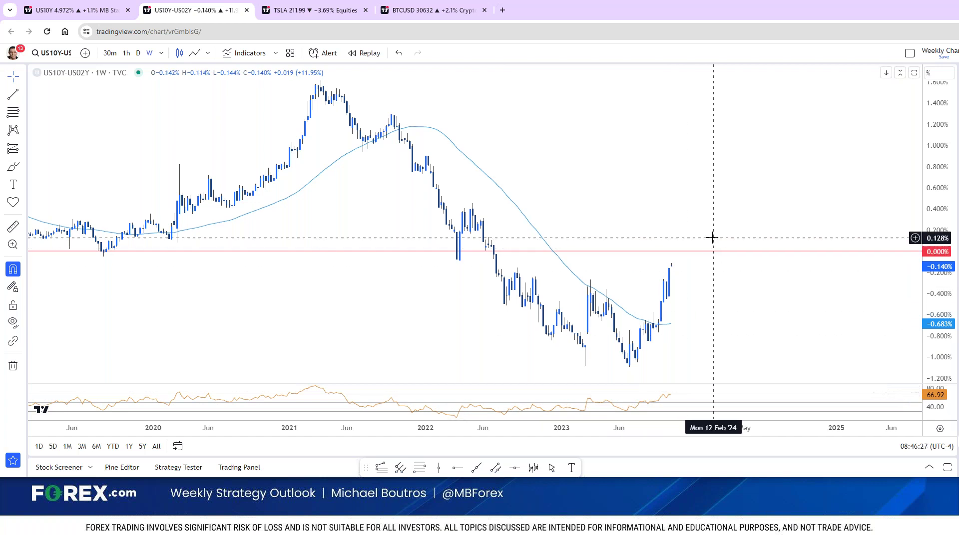
pyautogui.moveTo(939, 284)
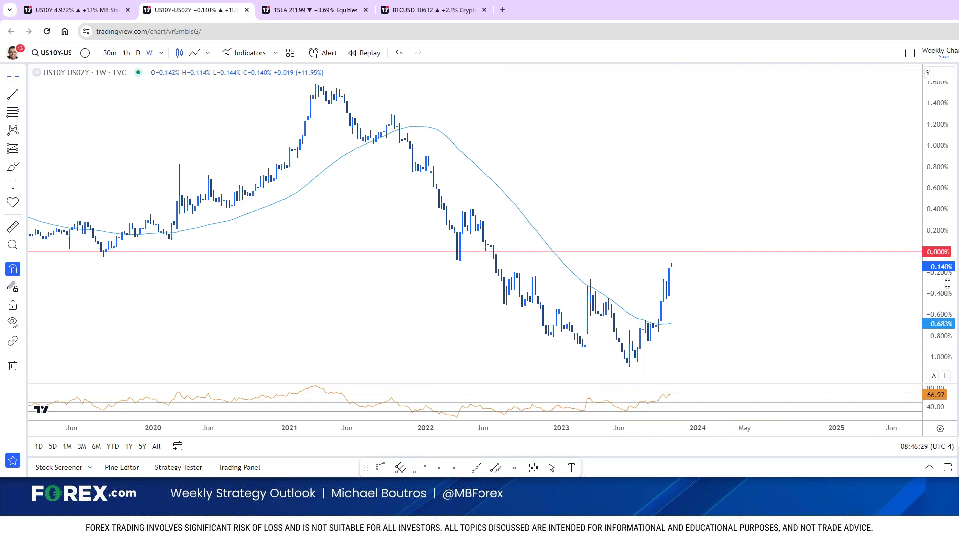
pyautogui.scroll(-3, 825, 324)
pyautogui.scroll(3, 826, 324)
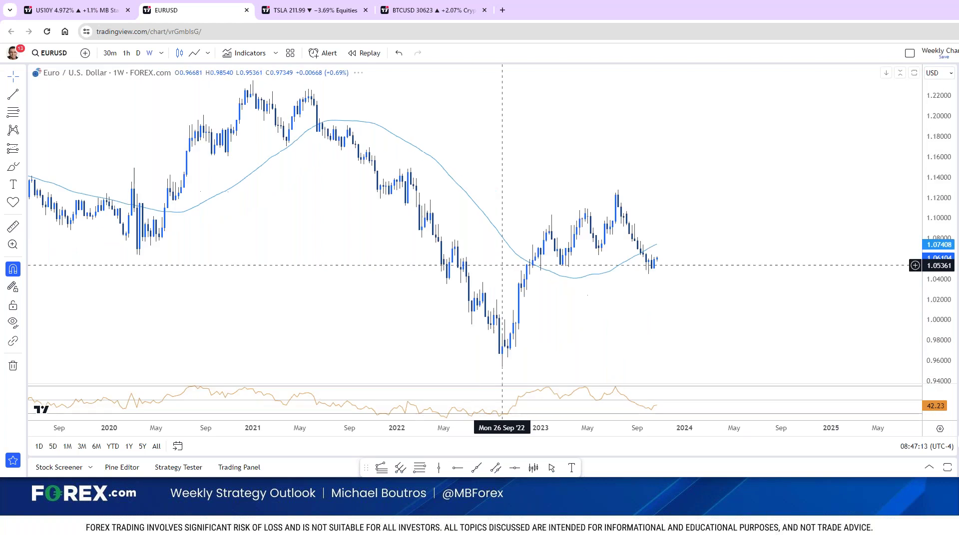
# Step: Bring Forex.com forward, close the USD article, and highlight the September 29 EUR/USD forecast date
pyautogui.hotkey('alt', 'Tab')
pyautogui.click(62, 10)
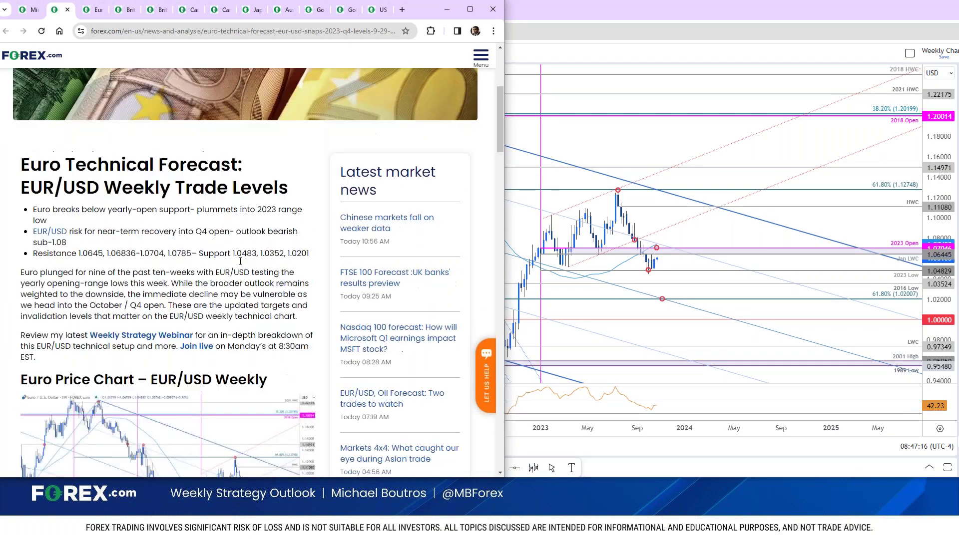
pyautogui.scroll(5, 248, 238)
pyautogui.moveTo(365, 199); pyautogui.dragTo(432, 198)
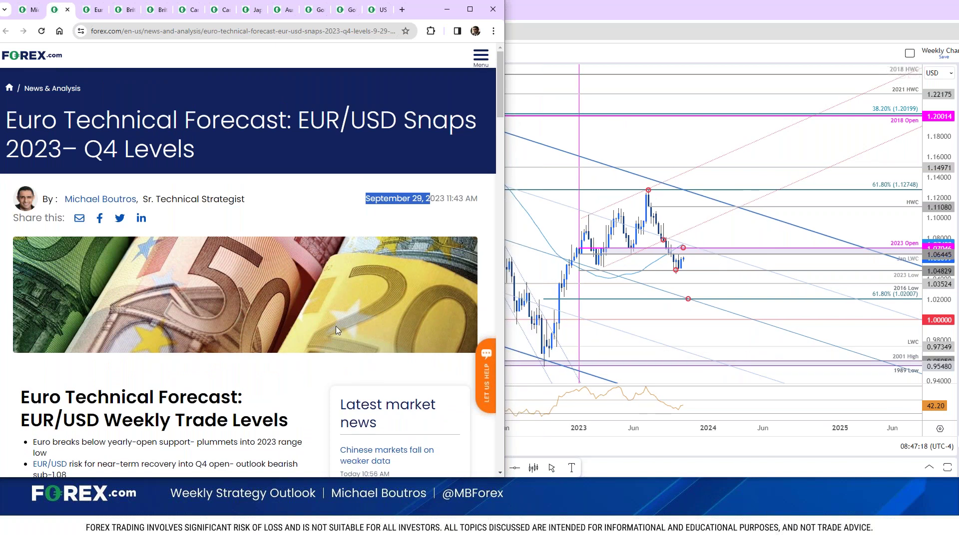
# Step: Enlarge the article's weekly EUR/USD chart and compare it with TradingView's 2023 Open zone
pyautogui.scroll(-5, 333, 320)
pyautogui.scroll(-6, 270, 233)
pyautogui.click(269, 232)
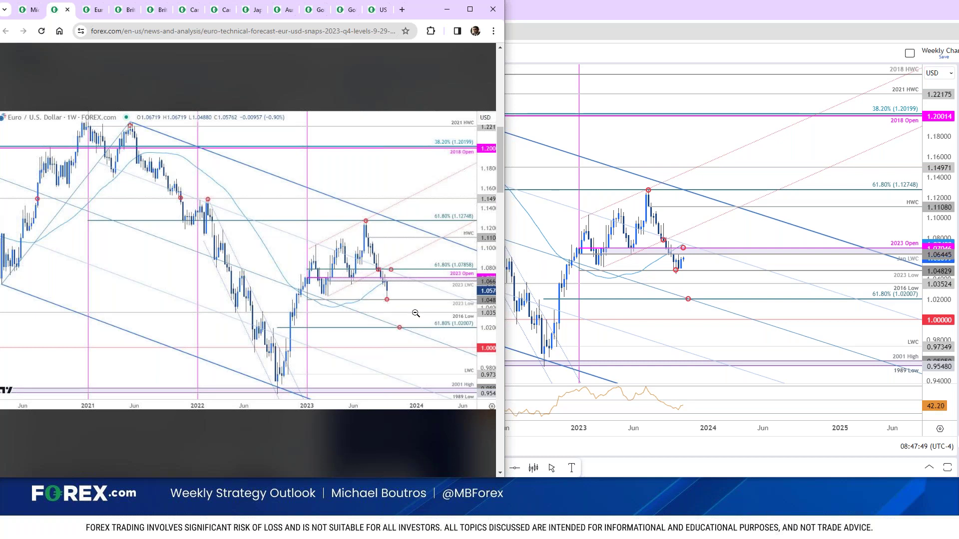
pyautogui.click(909, 252)
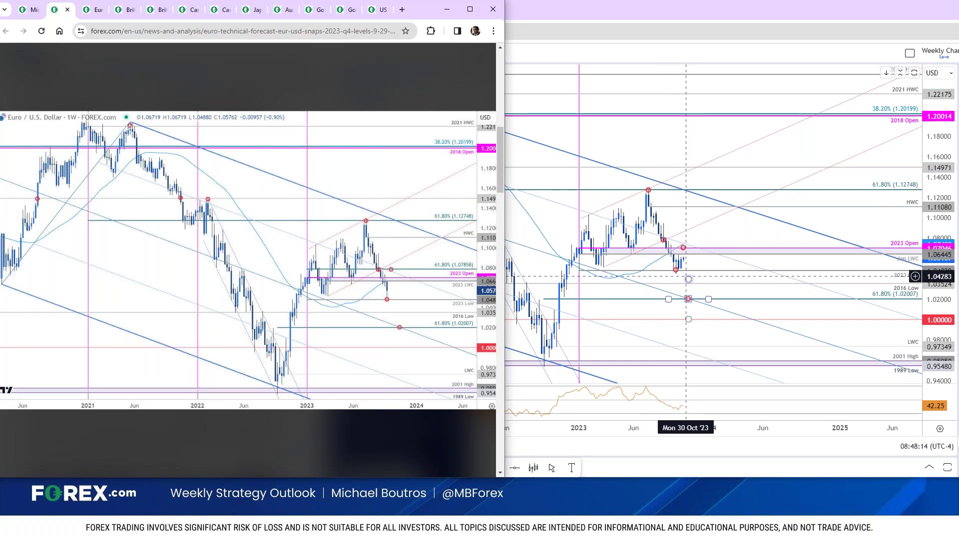
pyautogui.moveTo(868, 300)
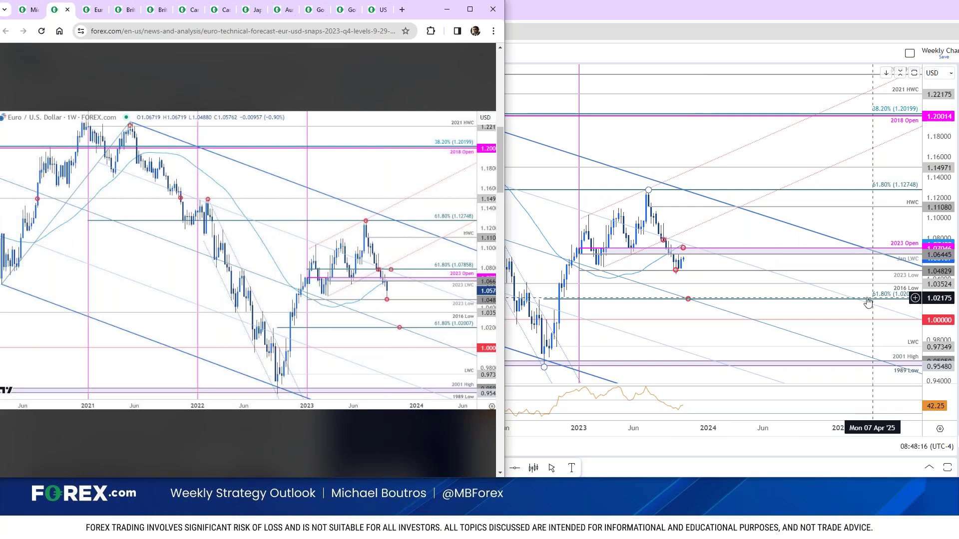
pyautogui.click(753, 225)
# Step: Pan the weekly EUR/USD chart, inspect its moving average, then switch to the US10Y daily chart
pyautogui.moveTo(762, 224); pyautogui.dragTo(802, 224)
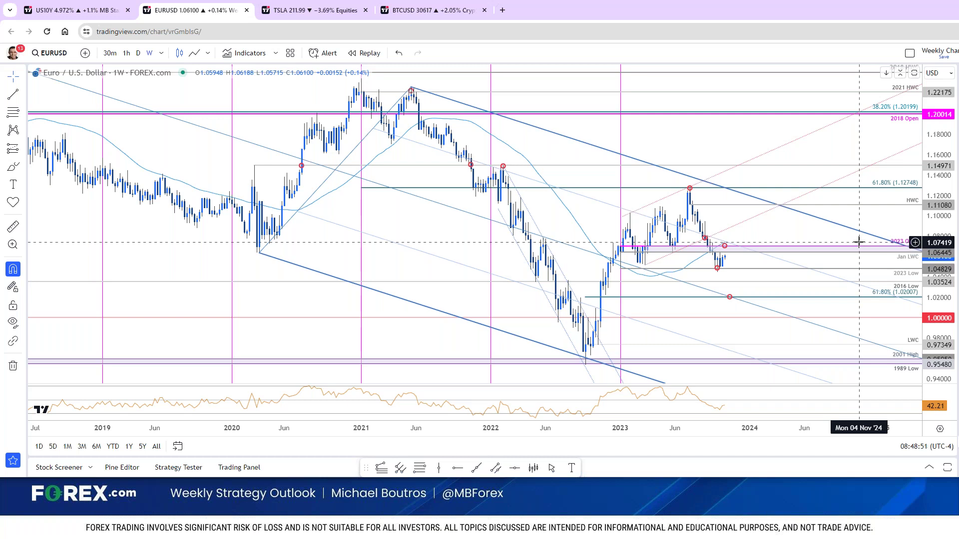
pyautogui.click(719, 248)
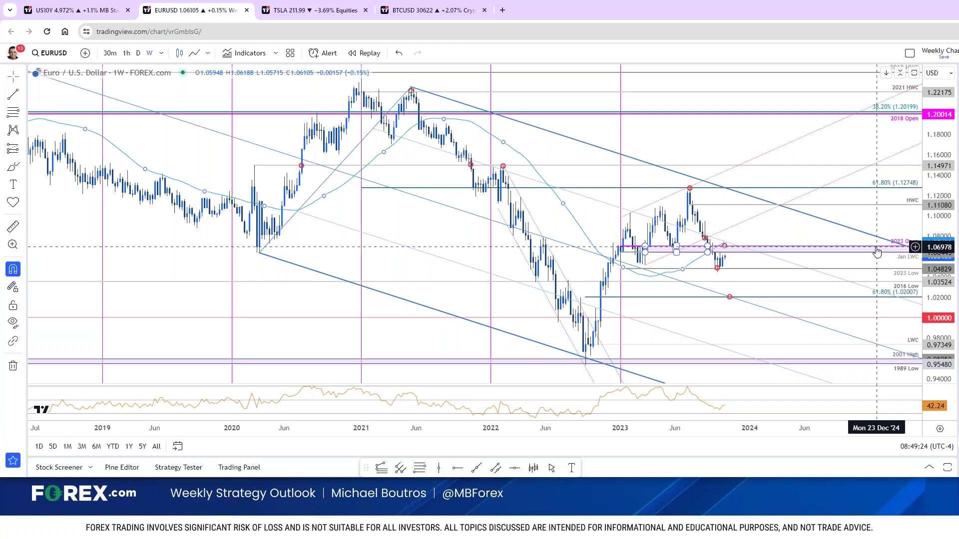
pyautogui.click(75, 10)
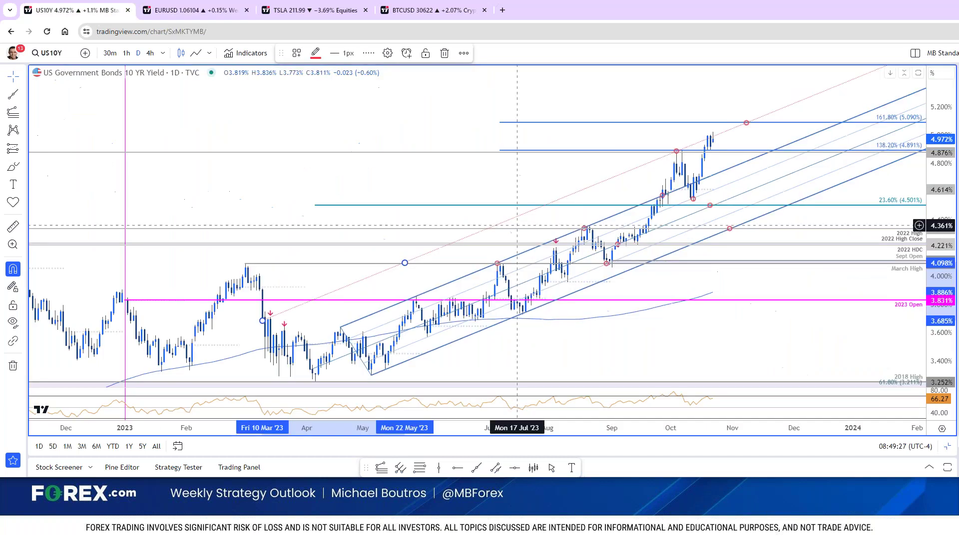
# Step: Close the weekly EUR/USD forecast tab and place the Forex.com analyst page beside the daily EUR/USD chart
pyautogui.hotkey('ctrl', 'Tab')
pyautogui.hotkey('alt', 'Tab')
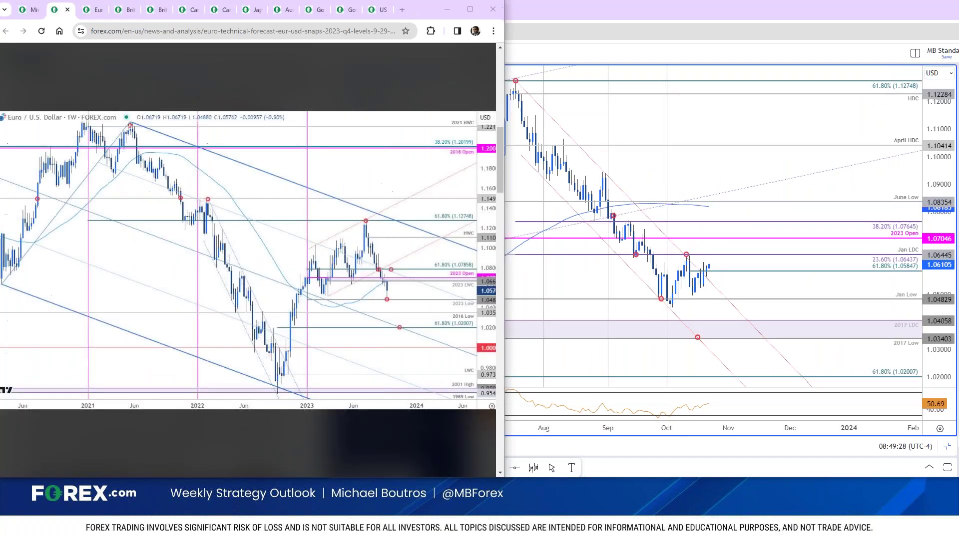
pyautogui.click(68, 10)
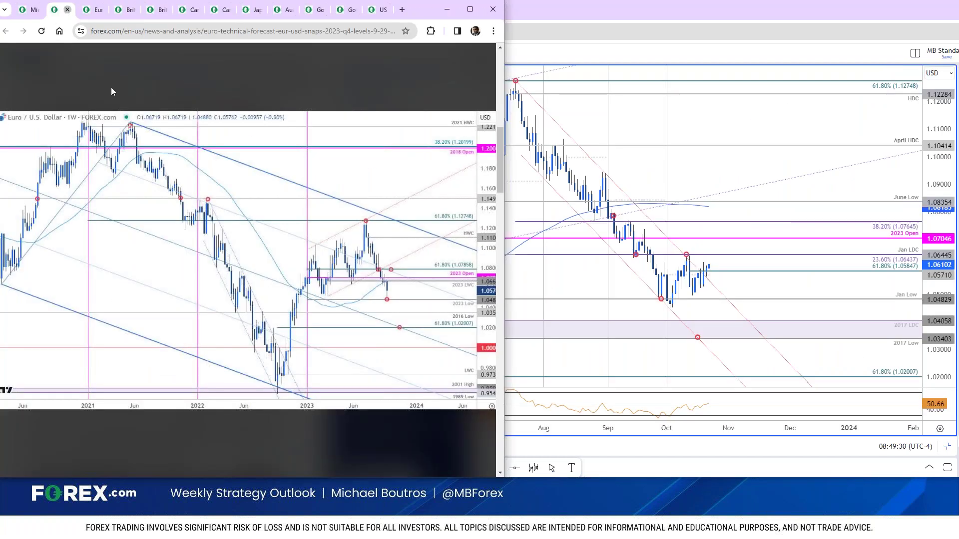
pyautogui.click(33, 11)
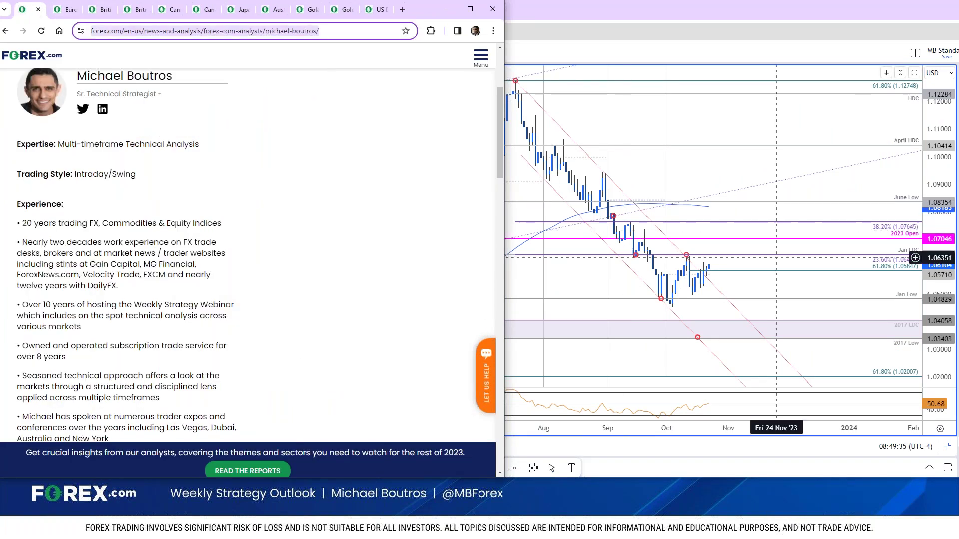
pyautogui.click(776, 256)
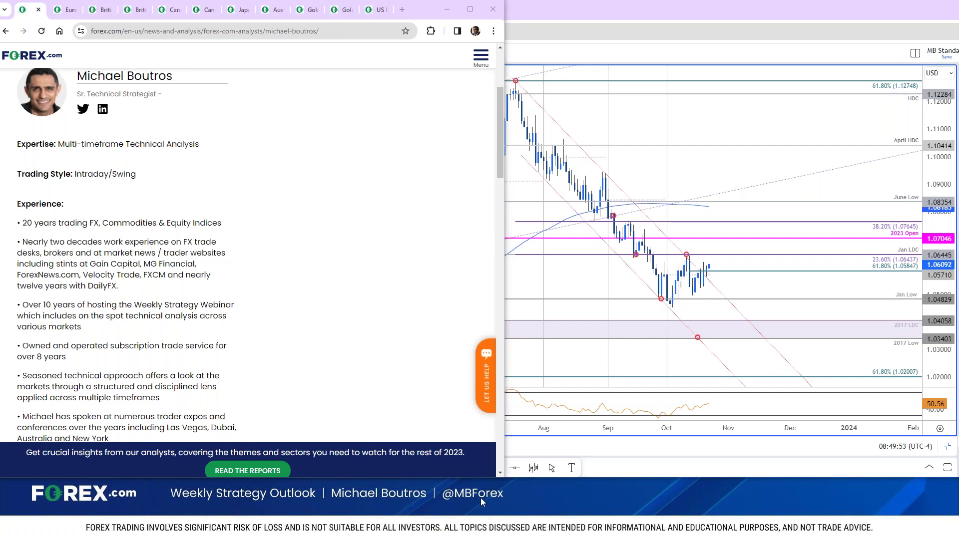
pyautogui.click(757, 150)
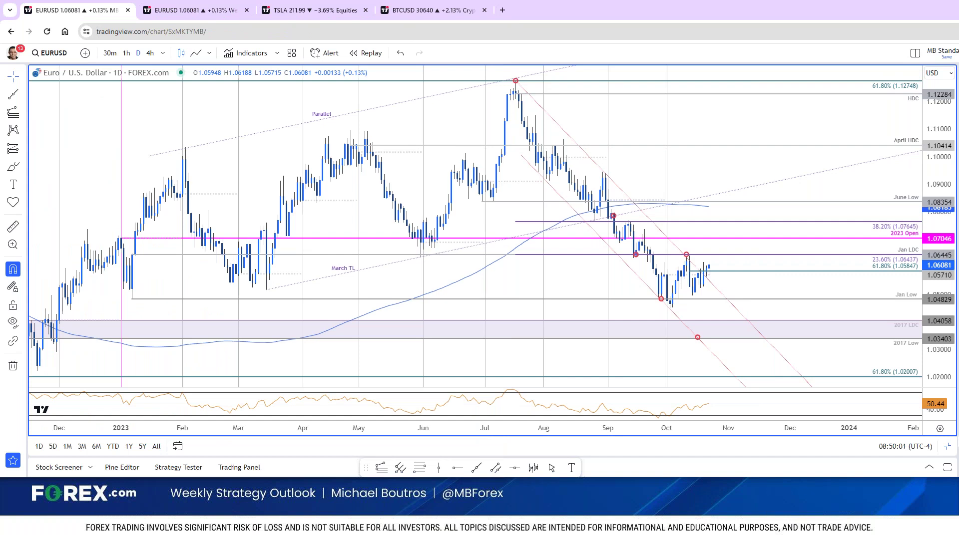
pyautogui.hotkey('alt', 'Tab')
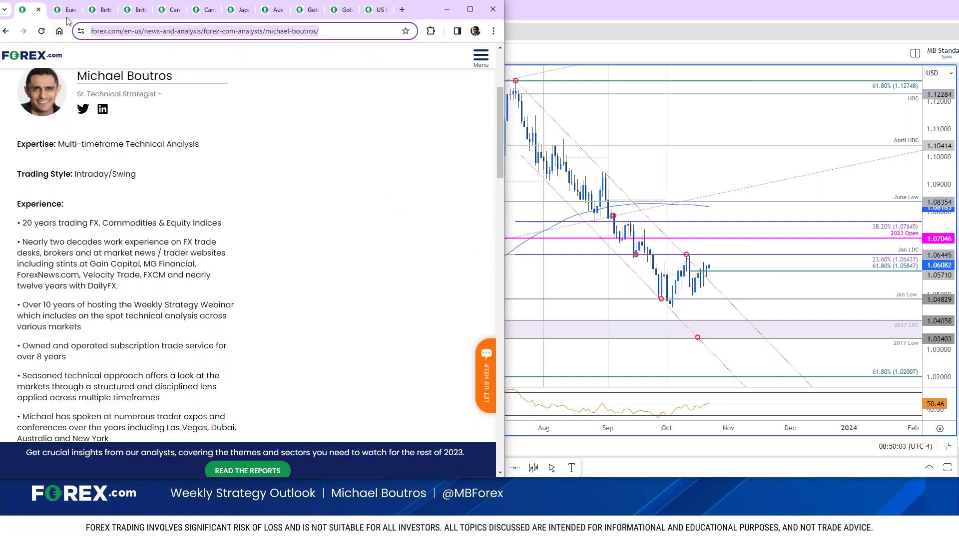
# Step: Scroll the Euro Short-term Outlook article and view its enlarged daily EUR/USD chart
pyautogui.scroll(-15, 250, 249)
pyautogui.scroll(7, 285, 206)
pyautogui.scroll(8, 285, 205)
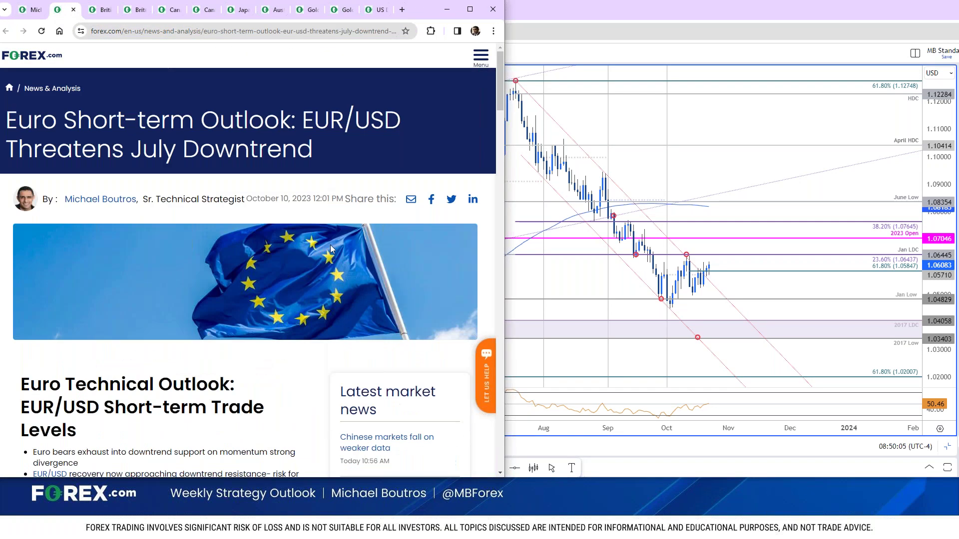
pyautogui.moveTo(285, 206); pyautogui.dragTo(223, 200)
pyautogui.scroll(-1, 288, 299)
pyautogui.scroll(-10, 288, 317)
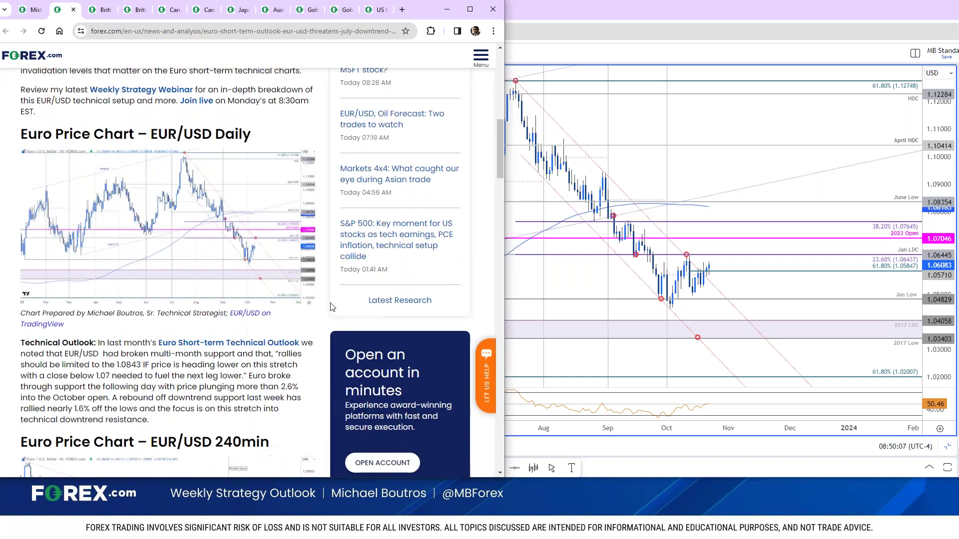
pyautogui.click(288, 318)
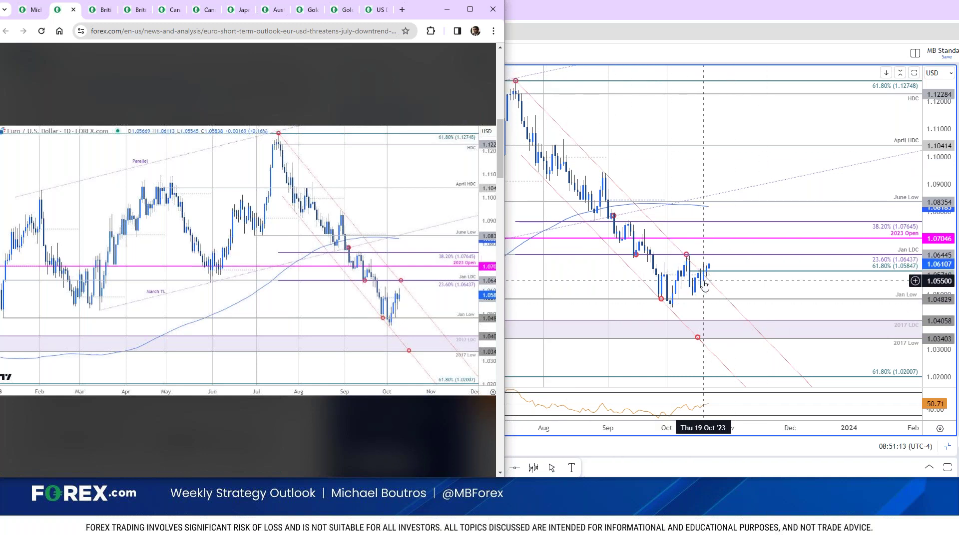
pyautogui.click(368, 83)
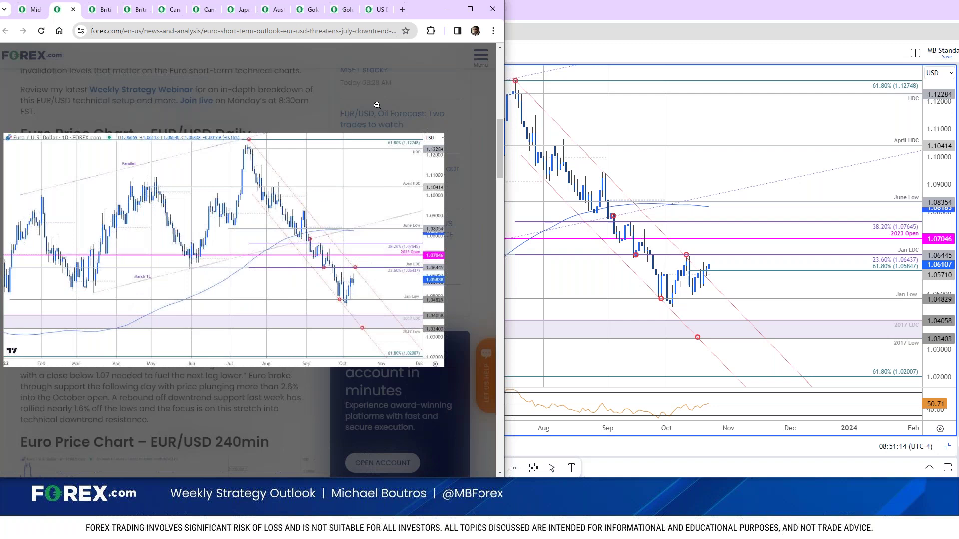
# Step: Enlarge the article's 240min EUR/USD chart for comparison with TradingView's daily chart
pyautogui.scroll(-5, 247, 225)
pyautogui.click(247, 224)
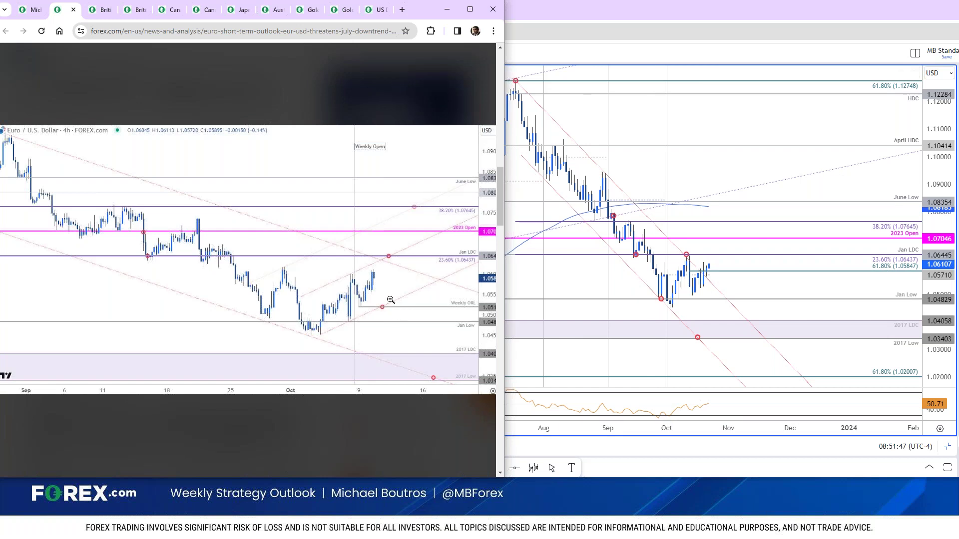
pyautogui.scroll(5, 394, 119)
pyautogui.scroll(5, 394, 118)
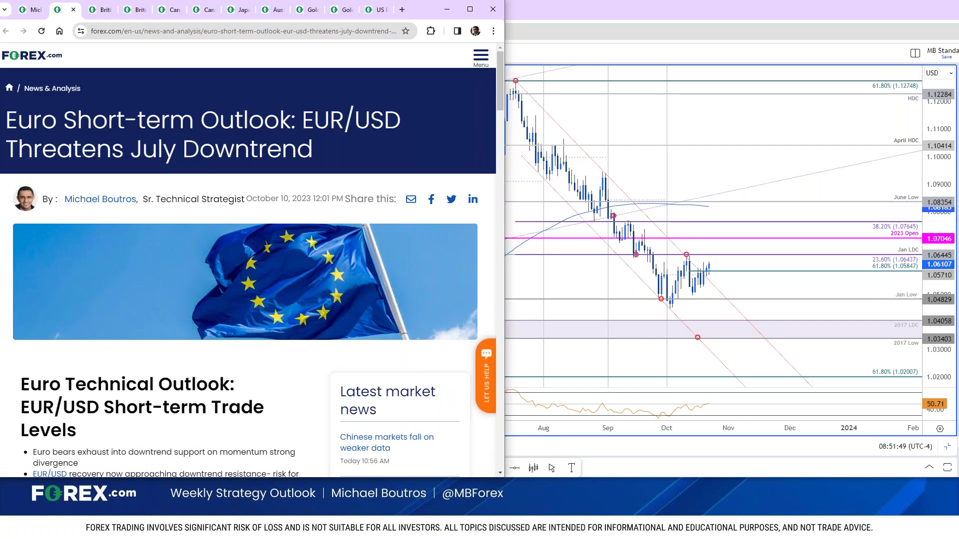
pyautogui.scroll(-10, 437, 205)
pyautogui.scroll(-5, 436, 205)
pyautogui.scroll(3, 288, 189)
pyautogui.scroll(1, 288, 188)
pyautogui.scroll(5, 288, 188)
pyautogui.click(165, 280)
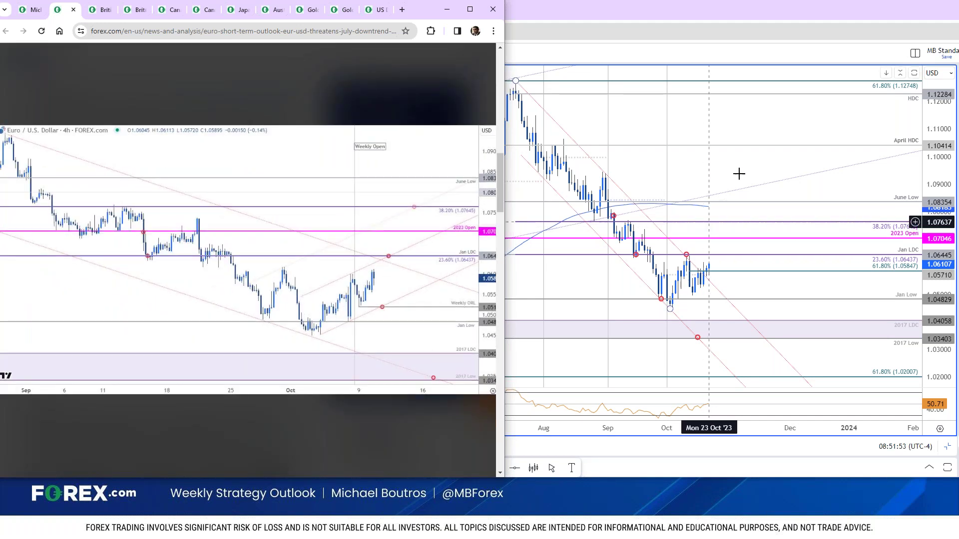
pyautogui.click(718, 199)
pyautogui.write('240')
pyautogui.press('Return')
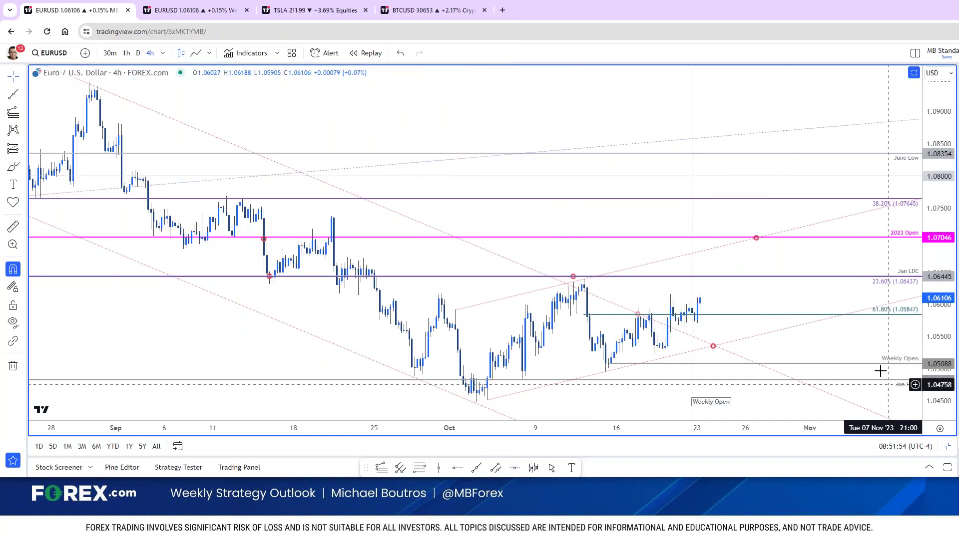
pyautogui.scroll(-2, 883, 374)
pyautogui.scroll(-2, 879, 367)
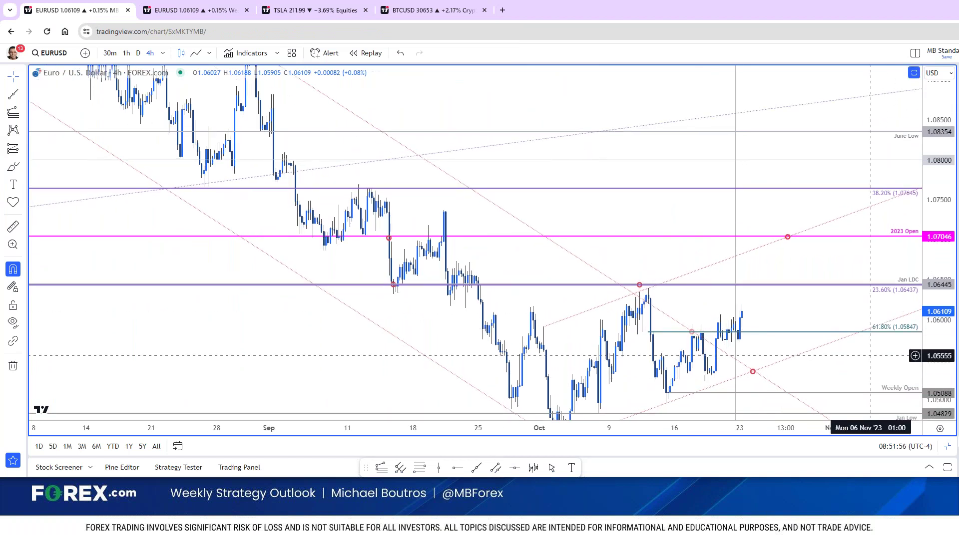
pyautogui.moveTo(735, 355); pyautogui.dragTo(693, 361)
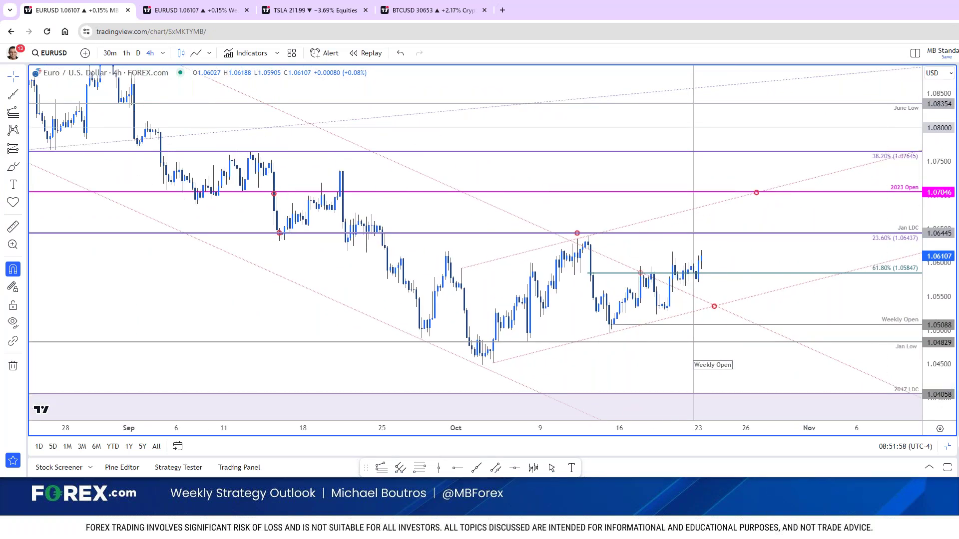
pyautogui.hotkey('alt', 'Tab')
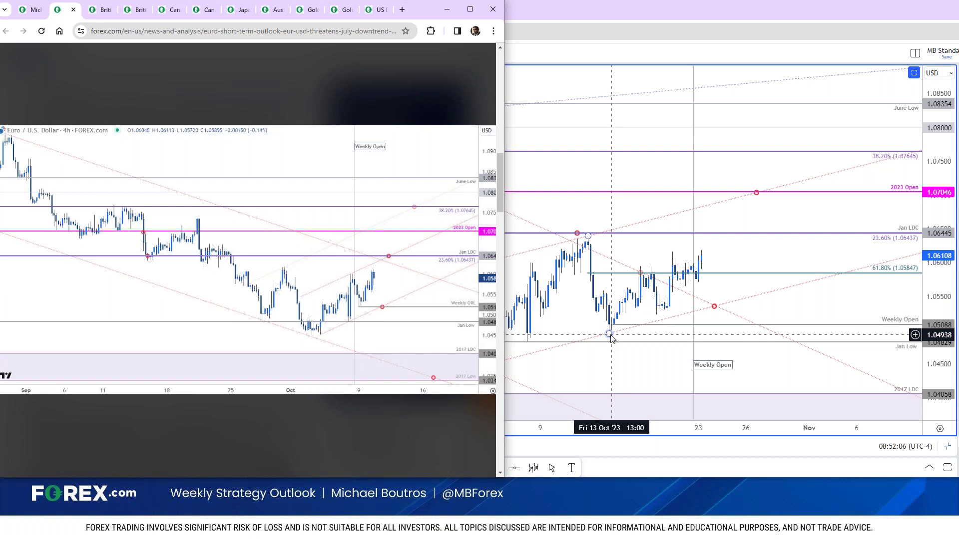
pyautogui.click(589, 344)
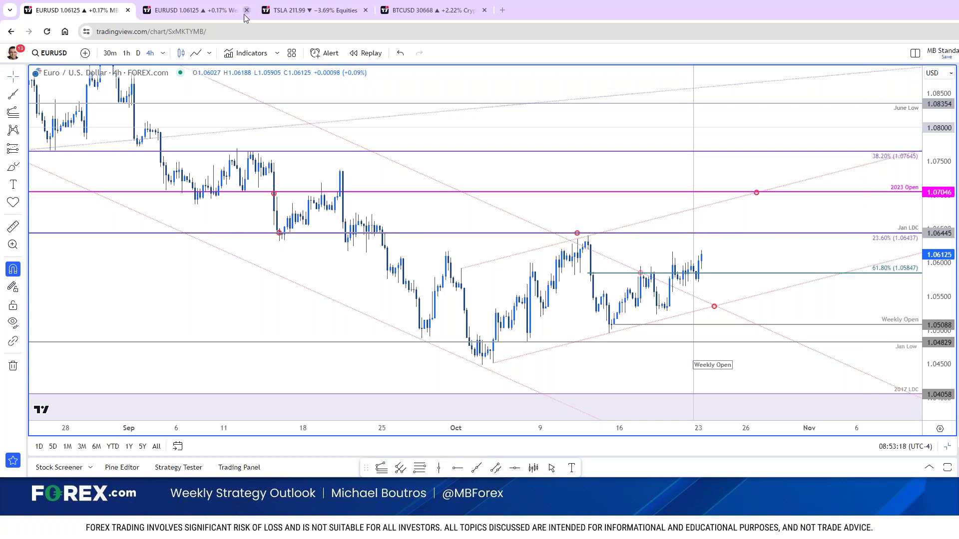
pyautogui.click(222, 13)
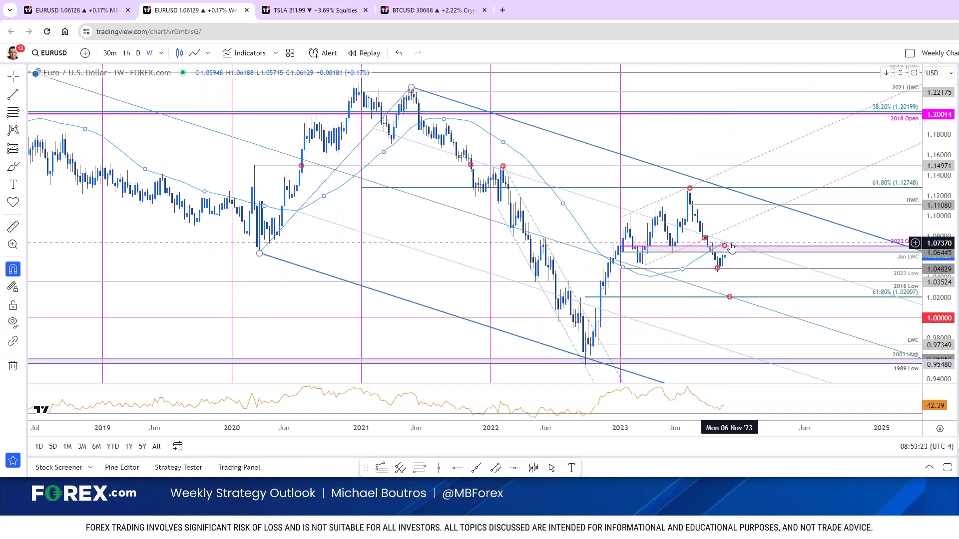
# Step: Switch to the 4-hour EUR/USD chart, with price between the 61.8% level and the Jan LWC
pyautogui.hotkey('ctrl', 'shift', 'Tab')
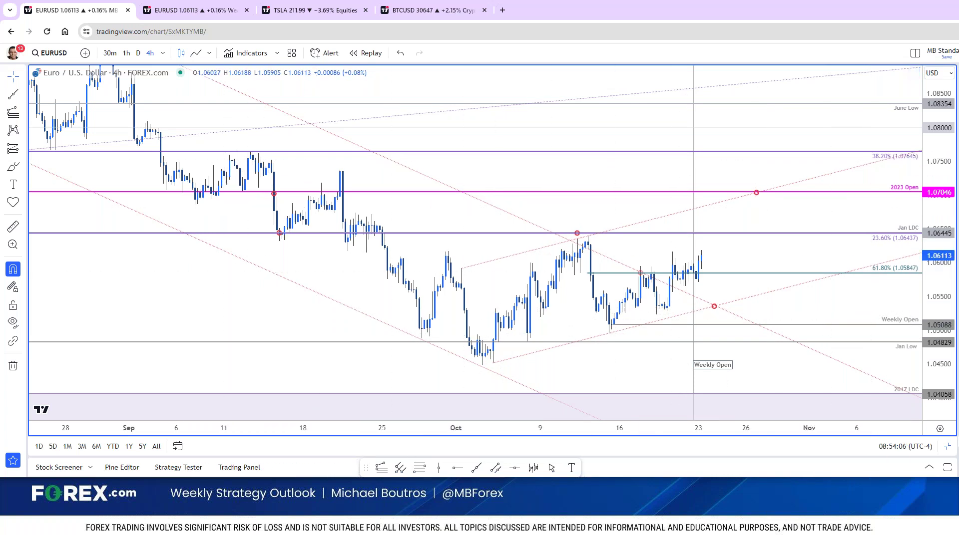
# Step: Pan and rescale the 4-hour EUR/USD chart to show the lower levels down to the 2017 zone
pyautogui.moveTo(897, 353); pyautogui.dragTo(918, 333)
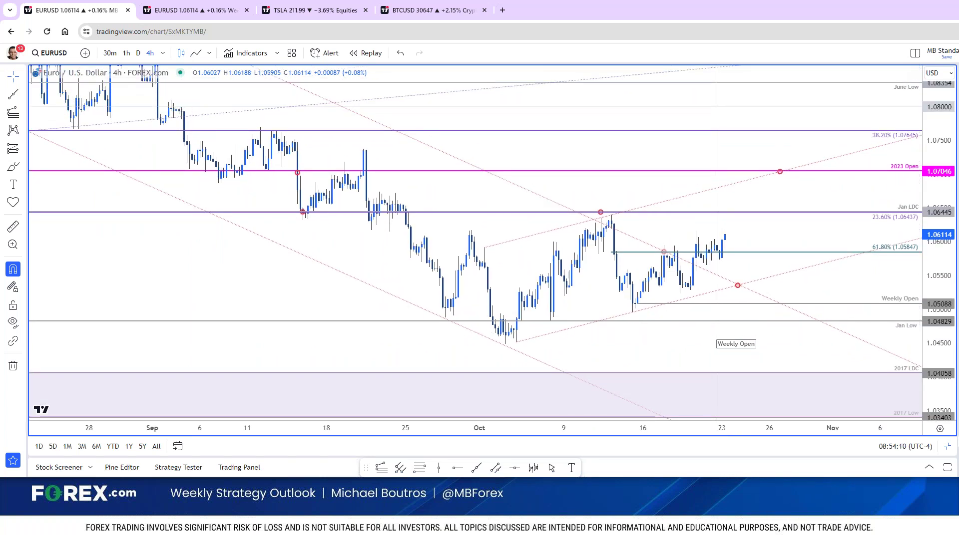
pyautogui.scroll(-2, 874, 325)
pyautogui.moveTo(953, 308); pyautogui.dragTo(875, 320)
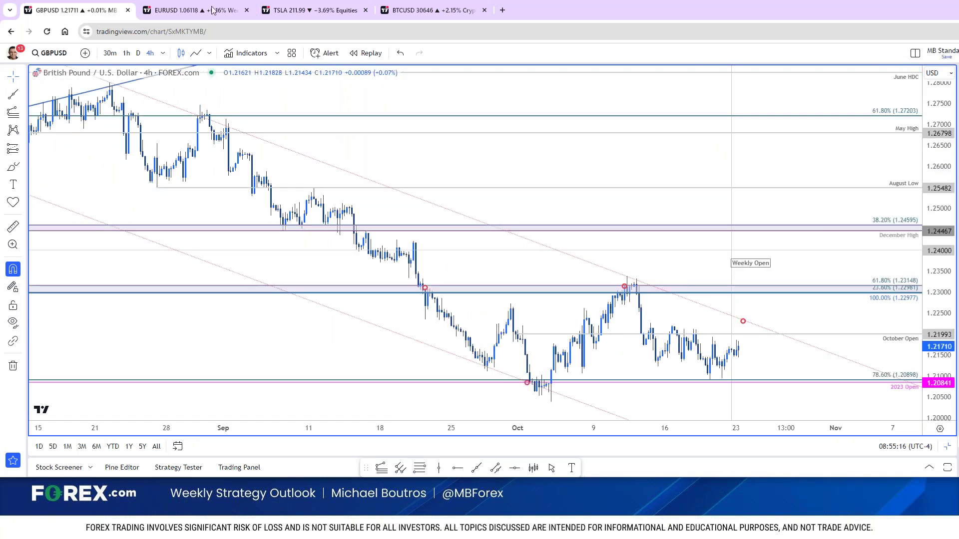
# Step: Switch both the 4-hour and weekly TradingView charts to GBP/USD
pyautogui.hotkey('ctrl', 'Tab')
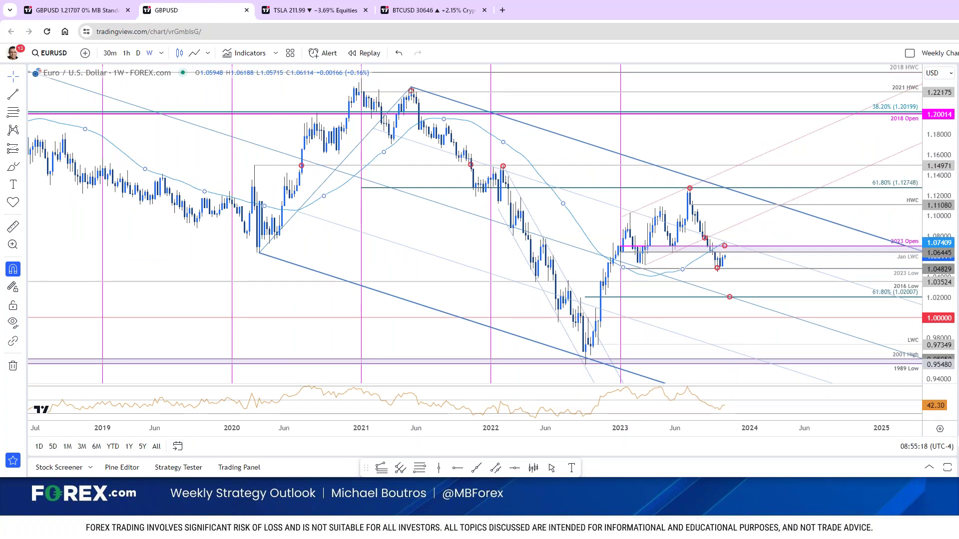
pyautogui.hotkey('ctrl', 'shift', 'Tab')
pyautogui.hotkey('alt', 'Tab')
# Step: Close the EUR/USD article and enlarge the British Pound forecast's weekly GBP/USD chart
pyautogui.click(73, 10)
pyautogui.scroll(-3, 275, 255)
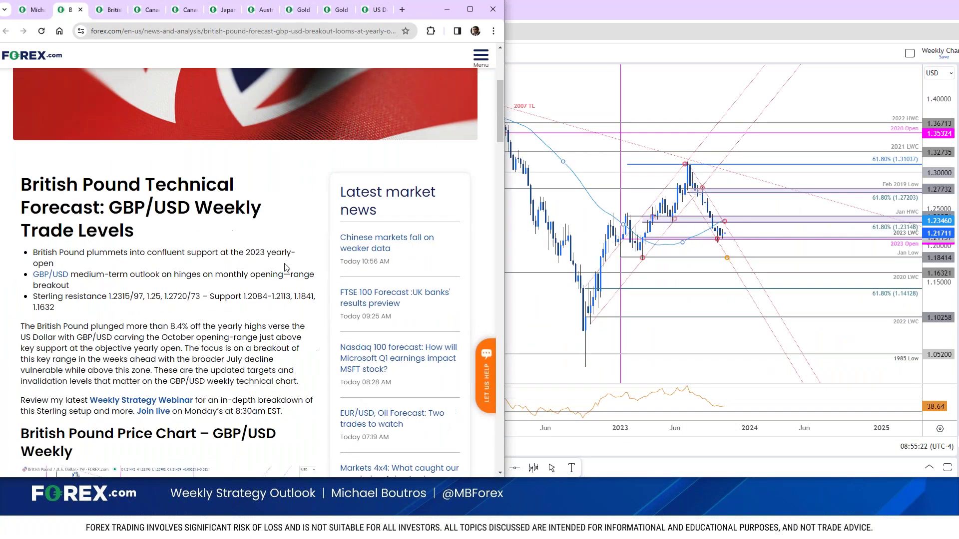
pyautogui.scroll(-1, 284, 261)
pyautogui.scroll(-6, 288, 263)
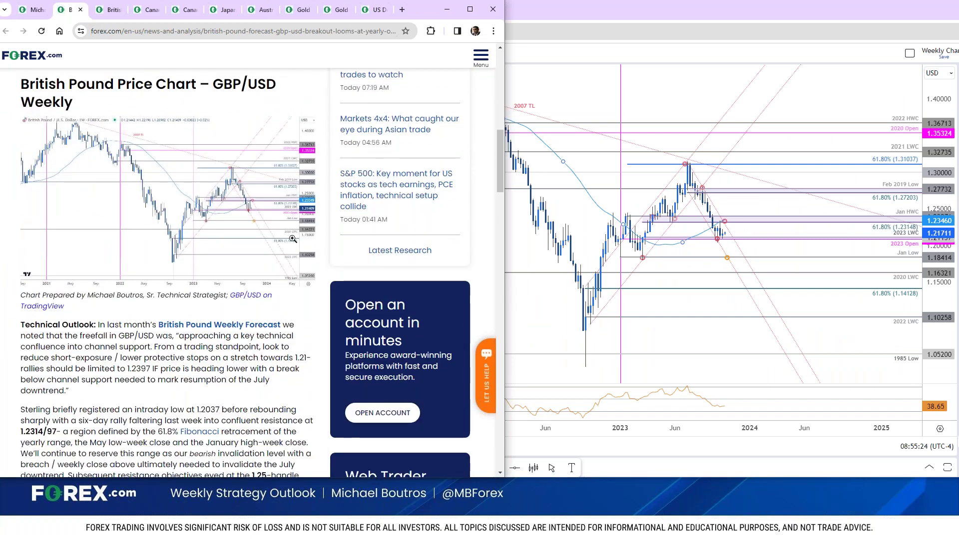
pyautogui.scroll(10, 294, 240)
pyautogui.tripleClick(338, 98)
pyautogui.scroll(-10, 274, 360)
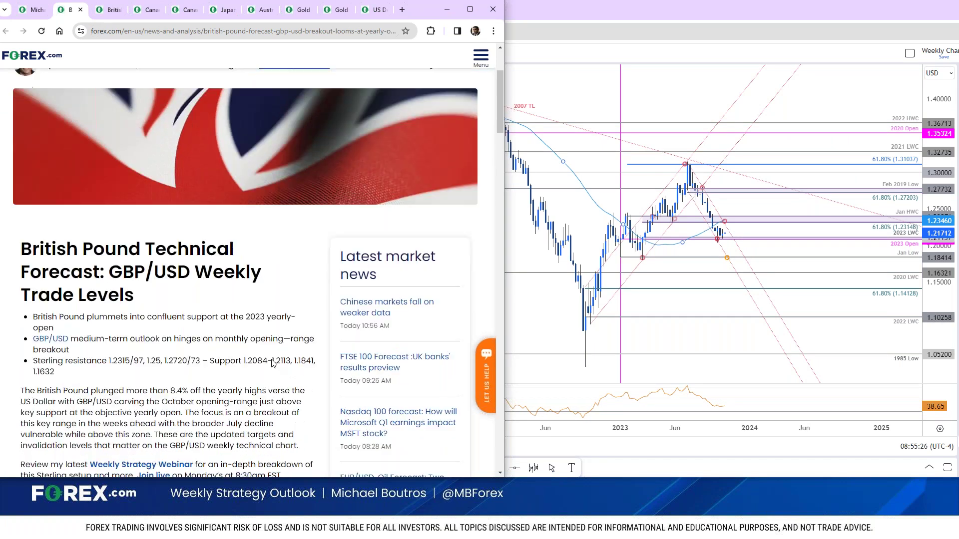
pyautogui.click(262, 269)
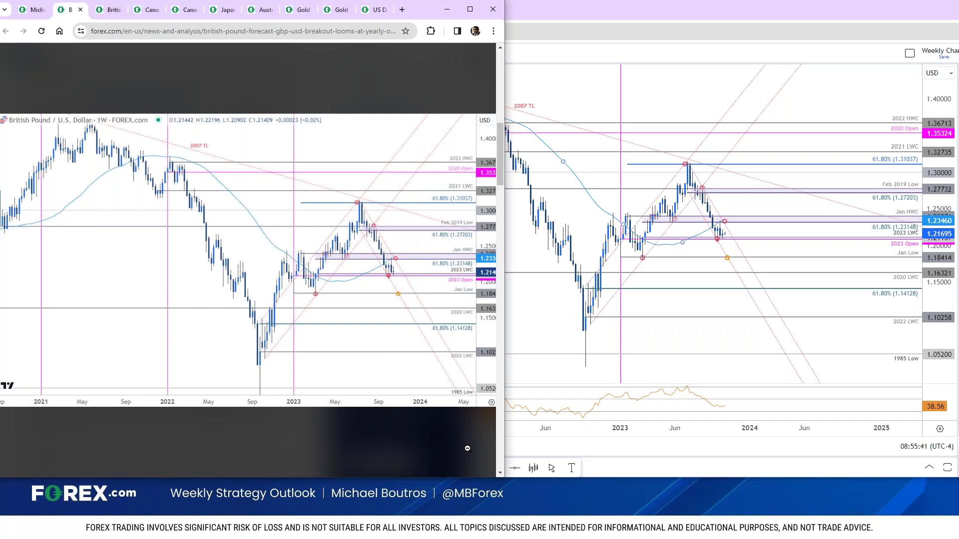
pyautogui.click(894, 244)
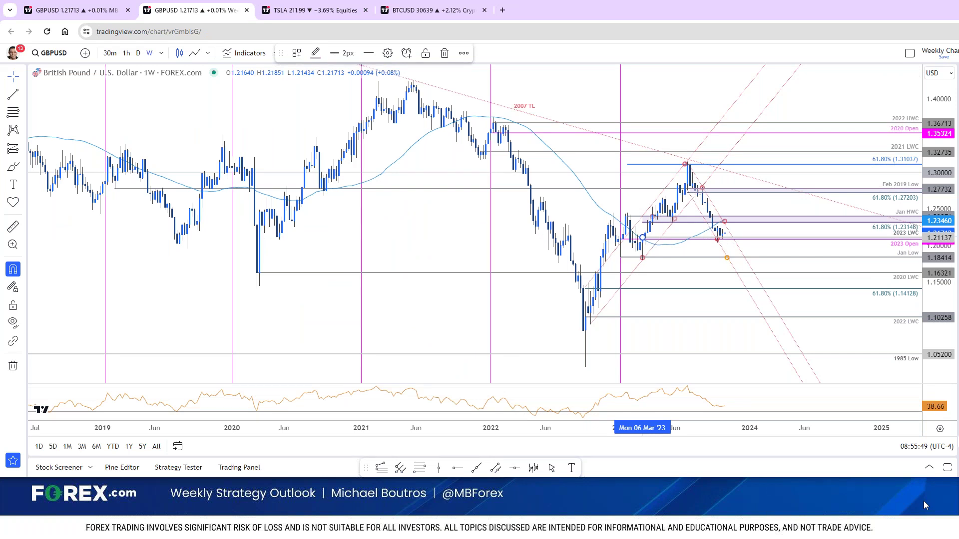
# Step: Compare the weekly GBP/USD chart with the article, inspecting its moving average and March-to-July trend line
pyautogui.click(871, 330)
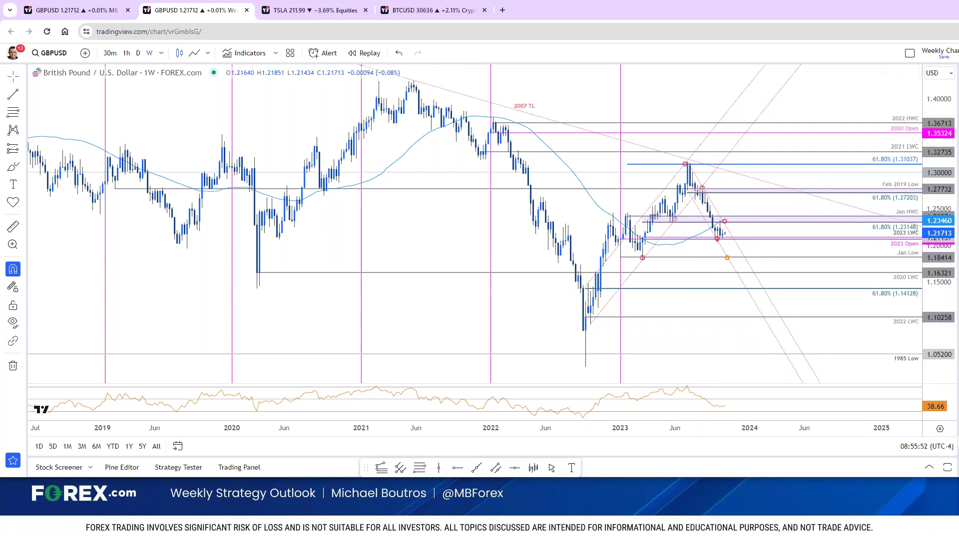
pyautogui.hotkey('alt', 'Tab')
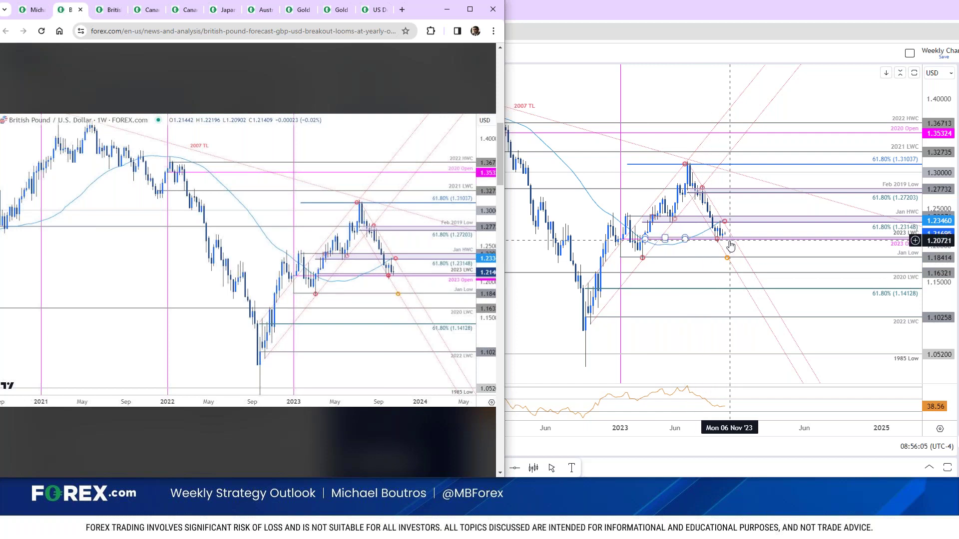
pyautogui.click(902, 214)
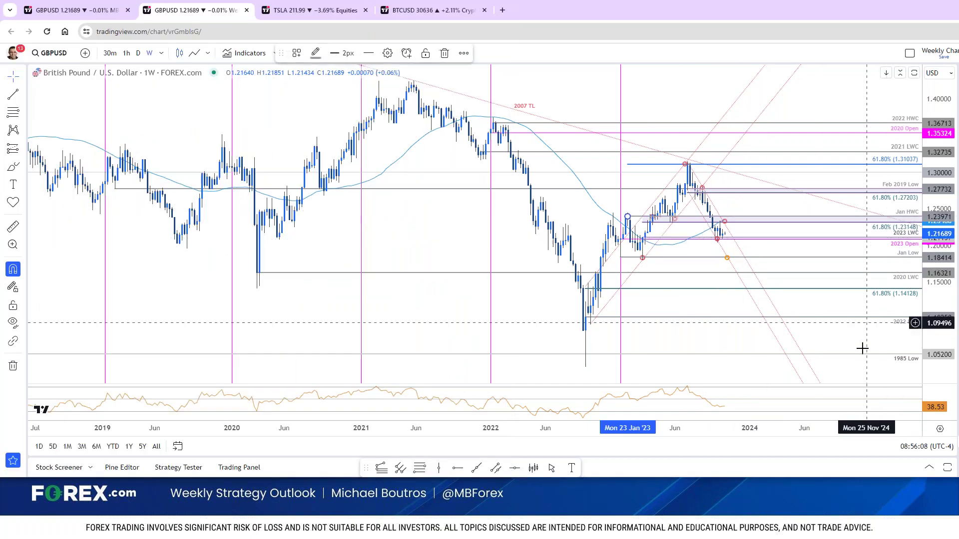
pyautogui.click(705, 233)
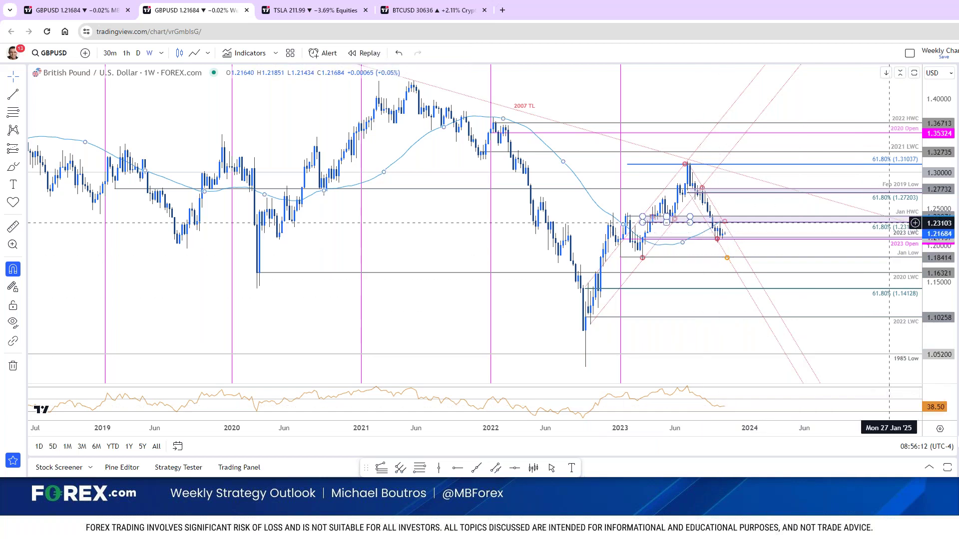
pyautogui.click(792, 336)
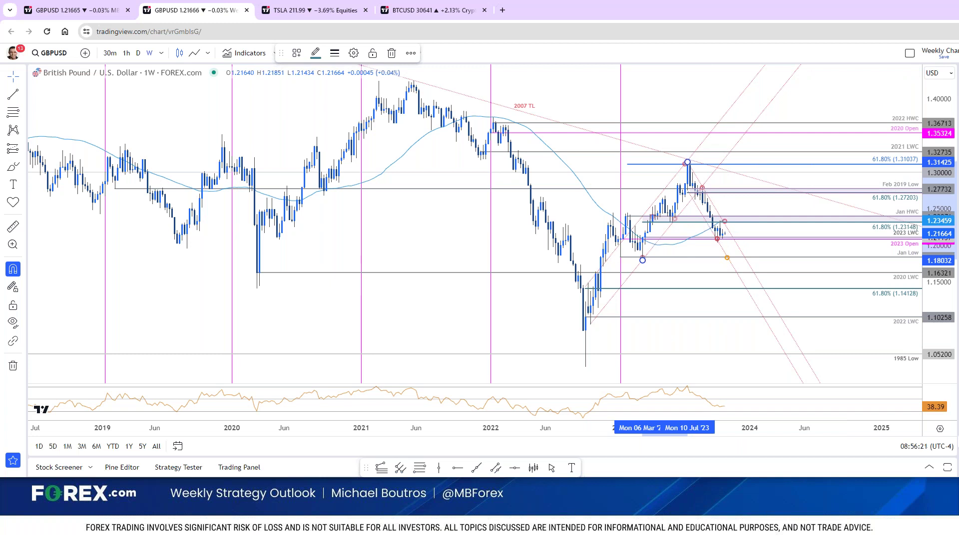
pyautogui.click(803, 406)
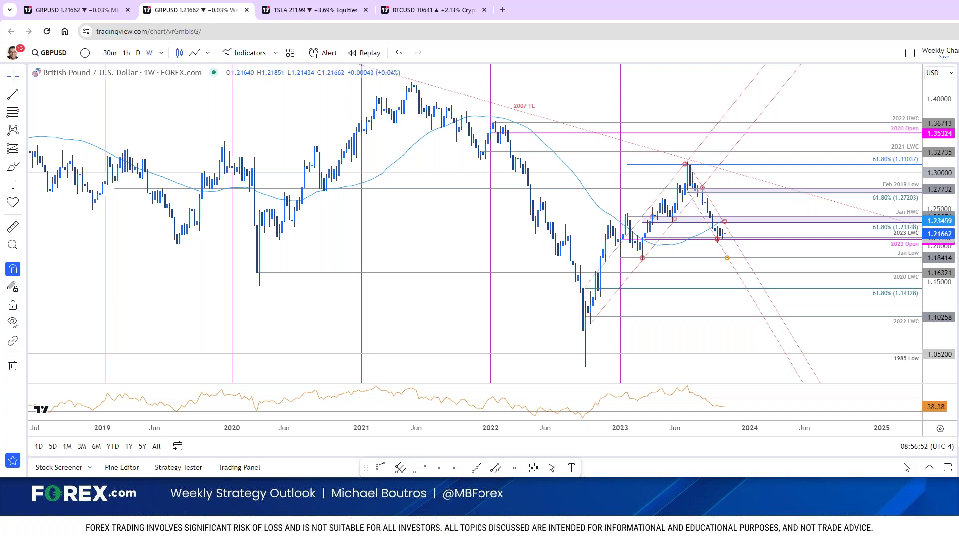
pyautogui.moveTo(113, 224)
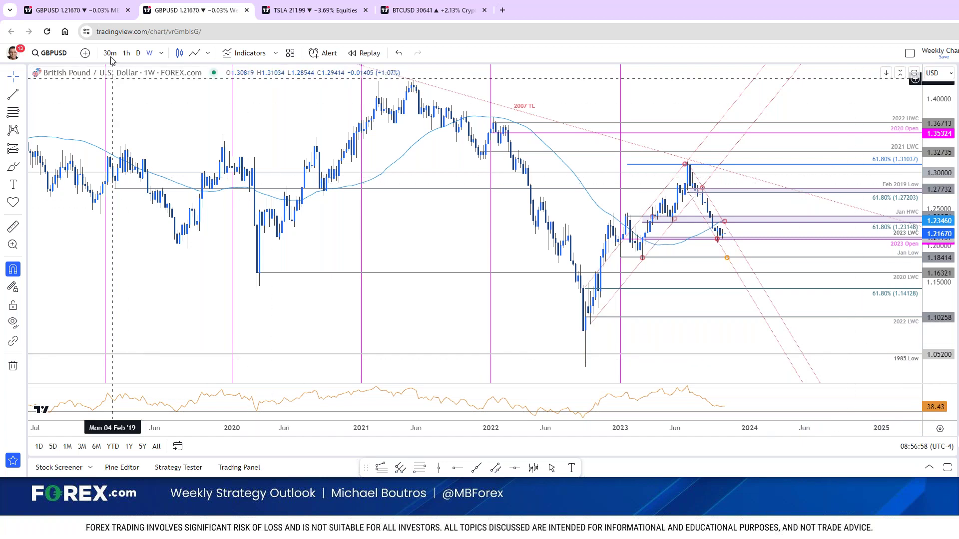
pyautogui.click(109, 10)
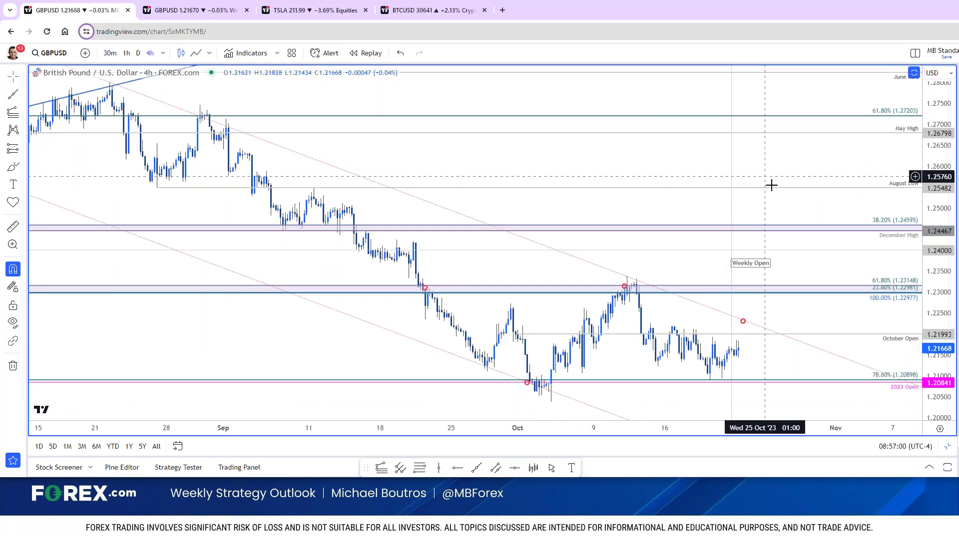
# Step: Change the GBP/USD chart to the daily (1D) timeframe
pyautogui.write('1D')
pyautogui.press('Return')
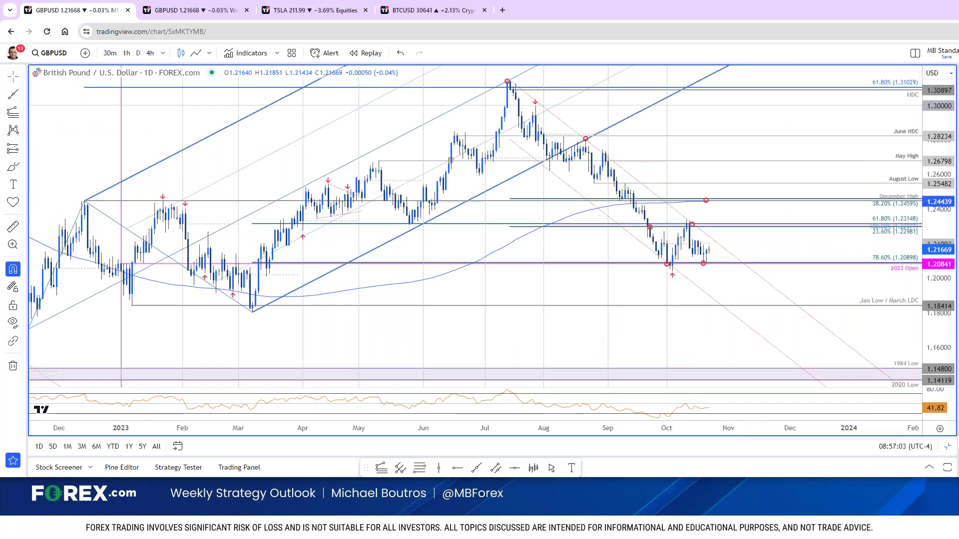
pyautogui.hotkey('alt', 'Tab')
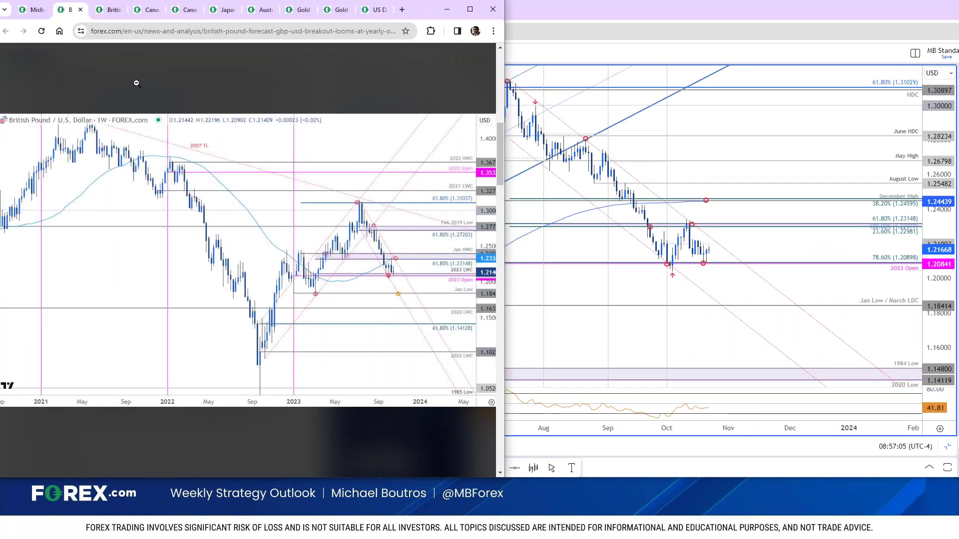
# Step: Close the weekly forecast and enlarge the Short-Term Outlook article's daily GBP/USD chart
pyautogui.click(81, 9)
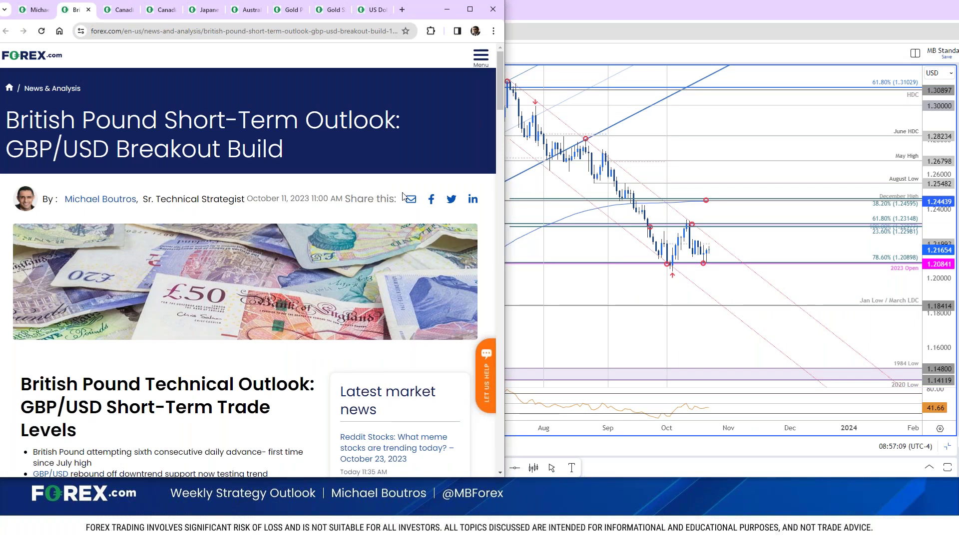
pyautogui.moveTo(403, 196); pyautogui.dragTo(247, 198)
pyautogui.scroll(-3, 246, 198)
pyautogui.scroll(-3, 246, 199)
pyautogui.click(279, 394)
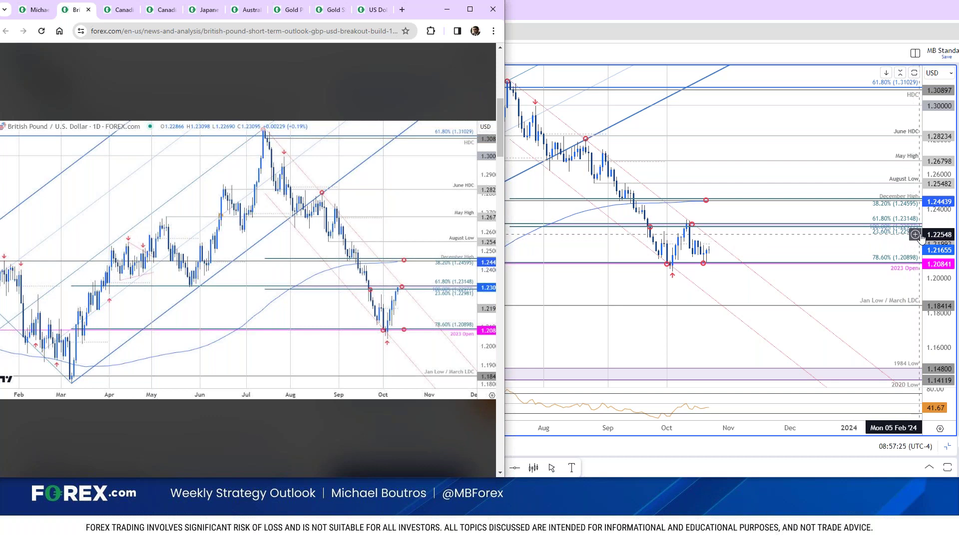
pyautogui.scroll(-1, 729, 302)
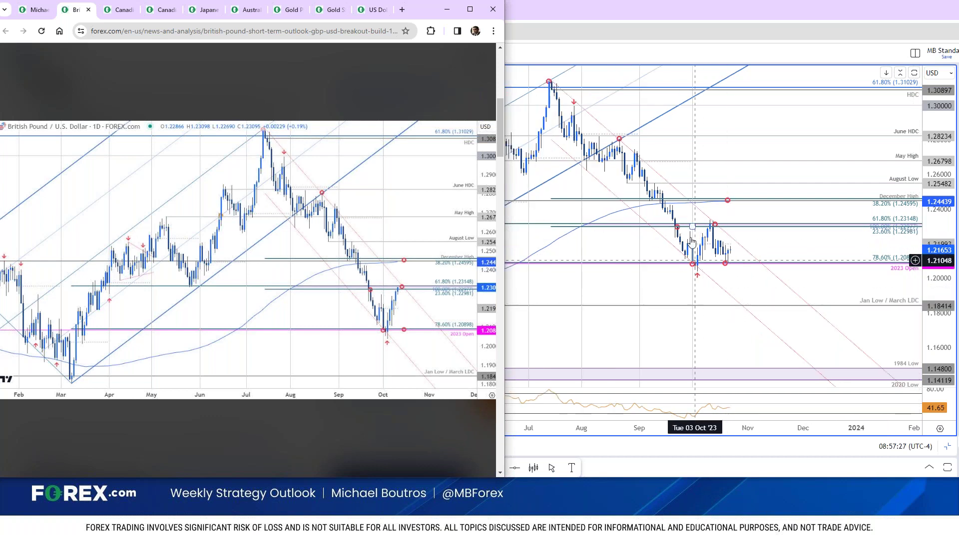
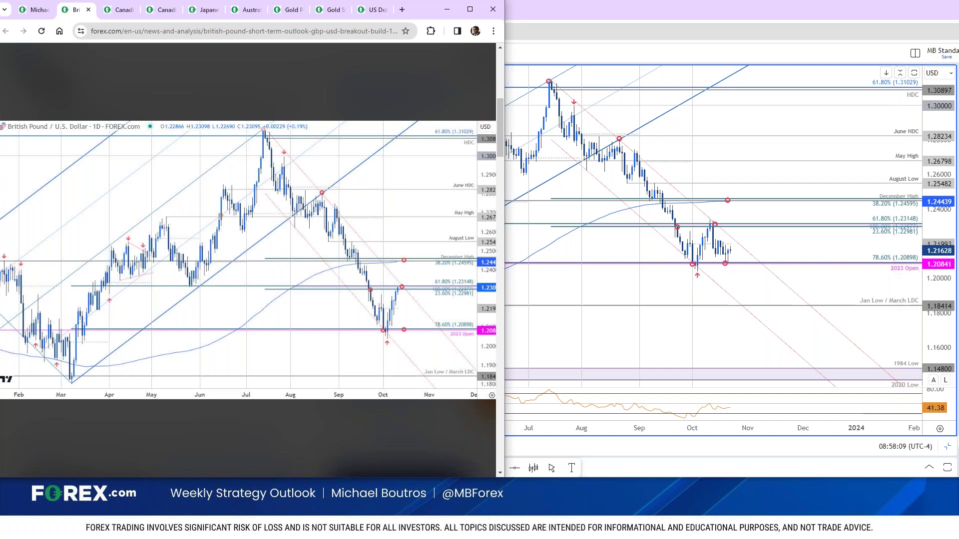
# Step: Draw a horizontal ray at 1.21345 on the daily GBP/USD chart
pyautogui.click(899, 272)
pyautogui.scroll(2, 826, 290)
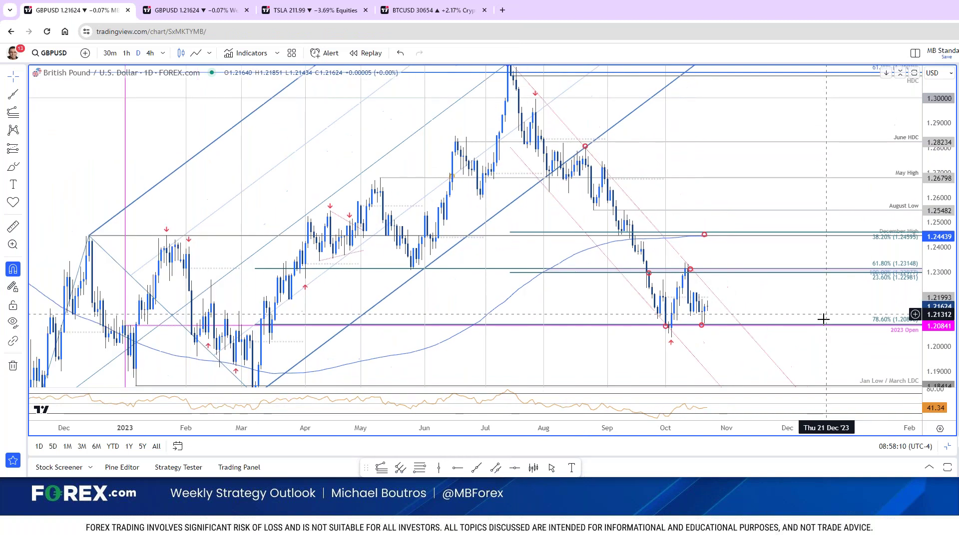
pyautogui.scroll(1, 822, 317)
pyautogui.click(457, 468)
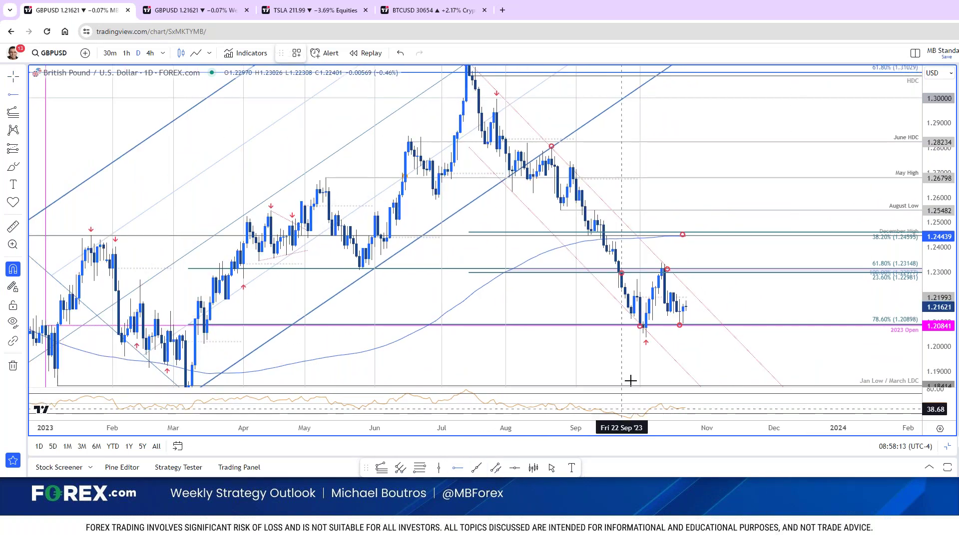
pyautogui.click(646, 313)
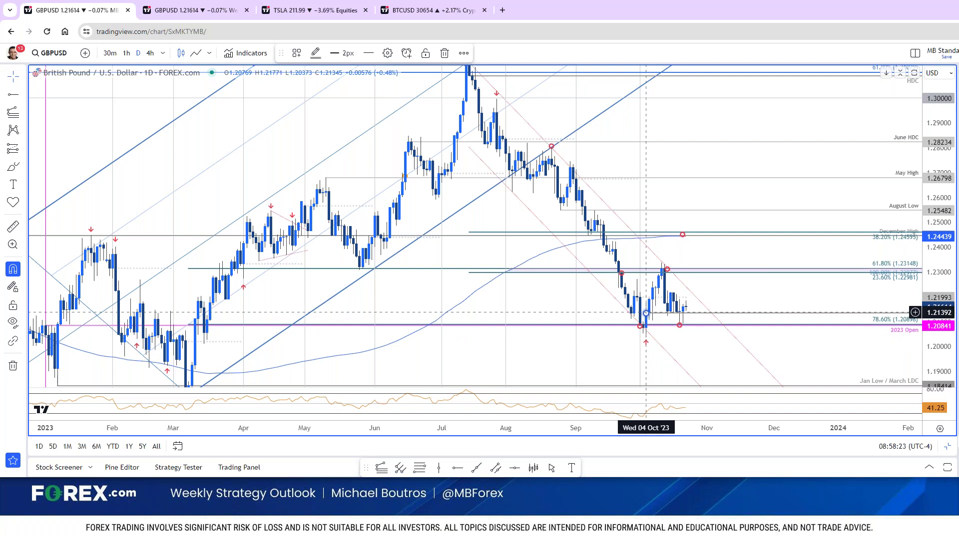
pyautogui.click(645, 325)
pyautogui.click(645, 325)
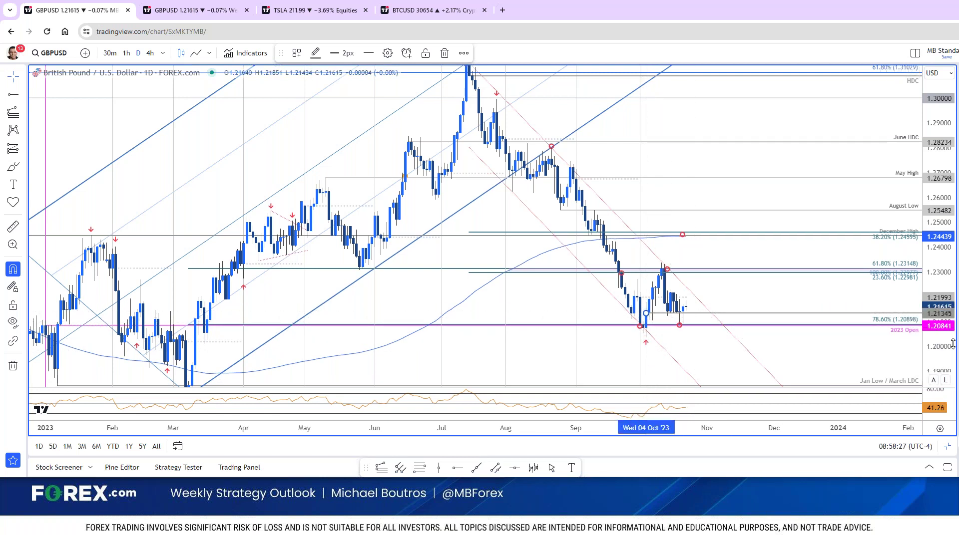
pyautogui.scroll(-1, 779, 427)
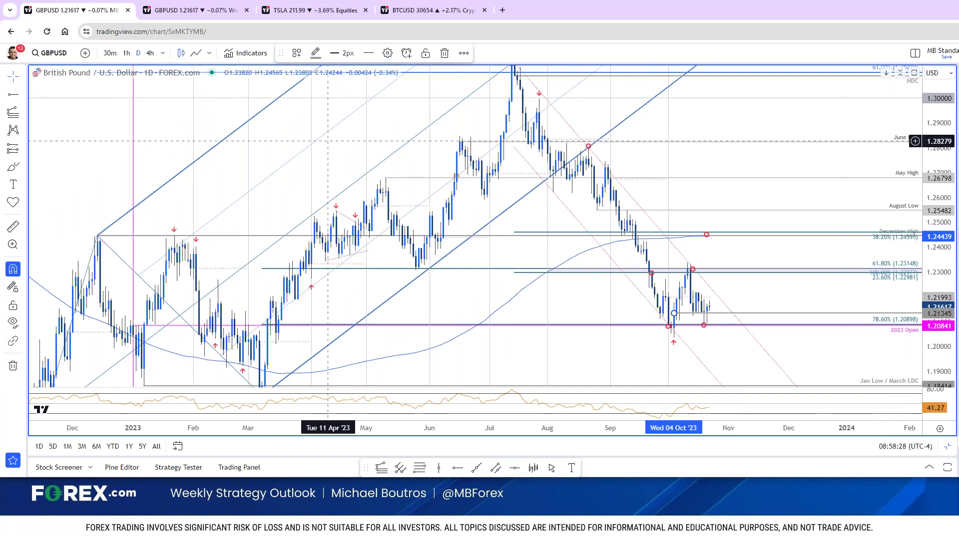
# Step: View the chart as a line, return to candlesticks, and switch to the 4-hour timeframe
pyautogui.click(196, 54)
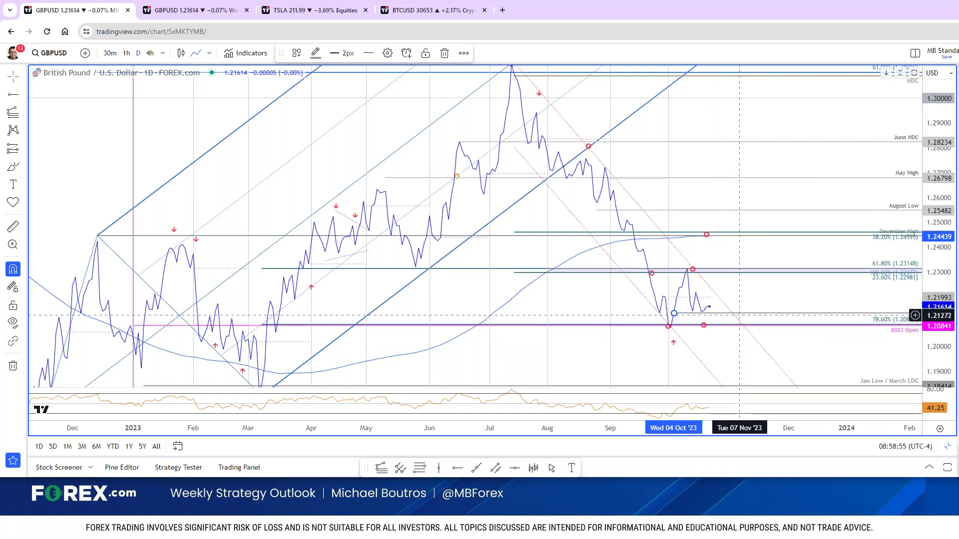
pyautogui.click(181, 54)
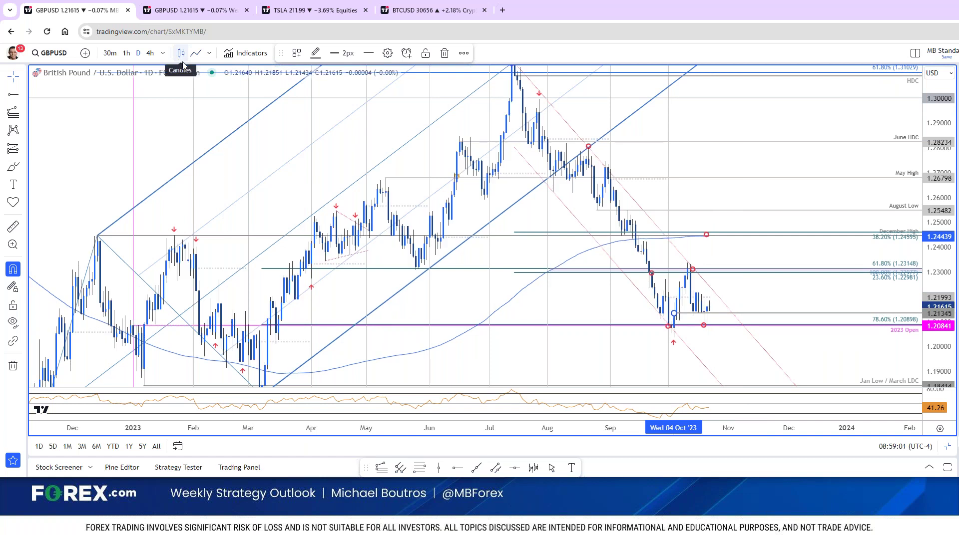
pyautogui.click(150, 53)
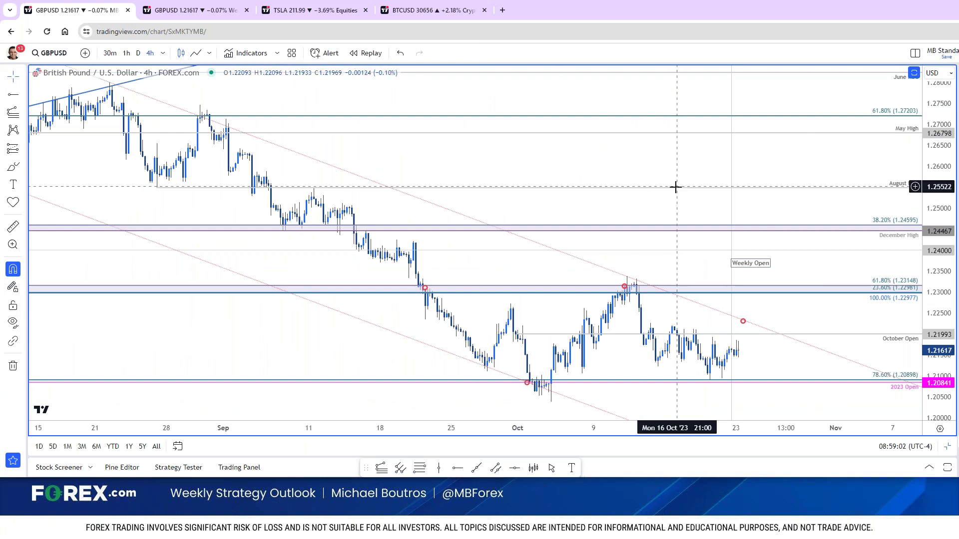
pyautogui.moveTo(676, 137); pyautogui.dragTo(676, 109)
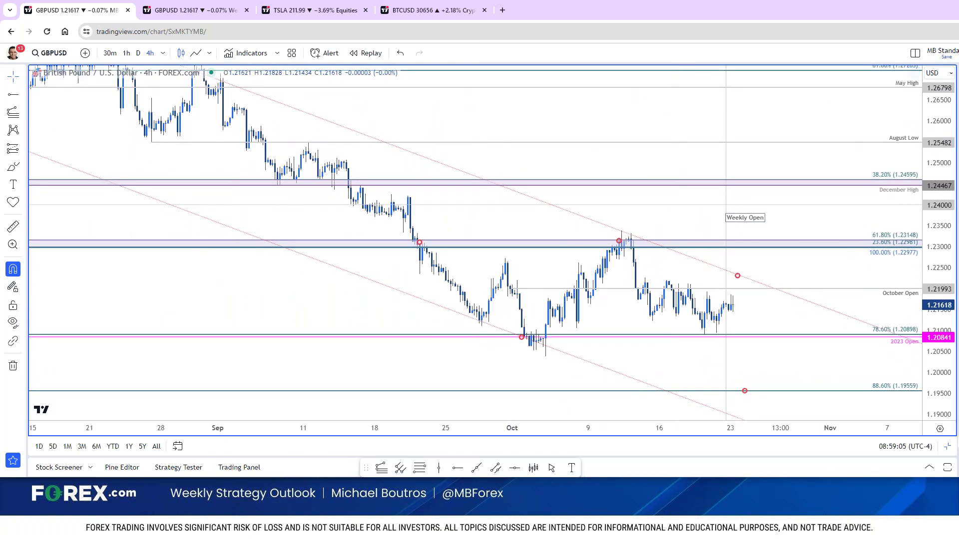
pyautogui.hotkey('alt', 'Tab')
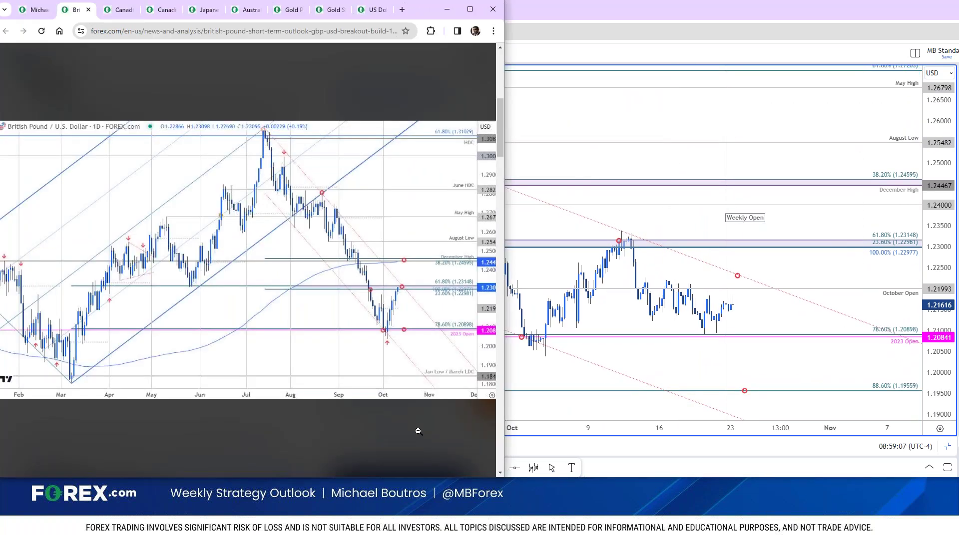
pyautogui.click(419, 431)
pyautogui.scroll(-8, 285, 208)
pyautogui.scroll(-2, 285, 207)
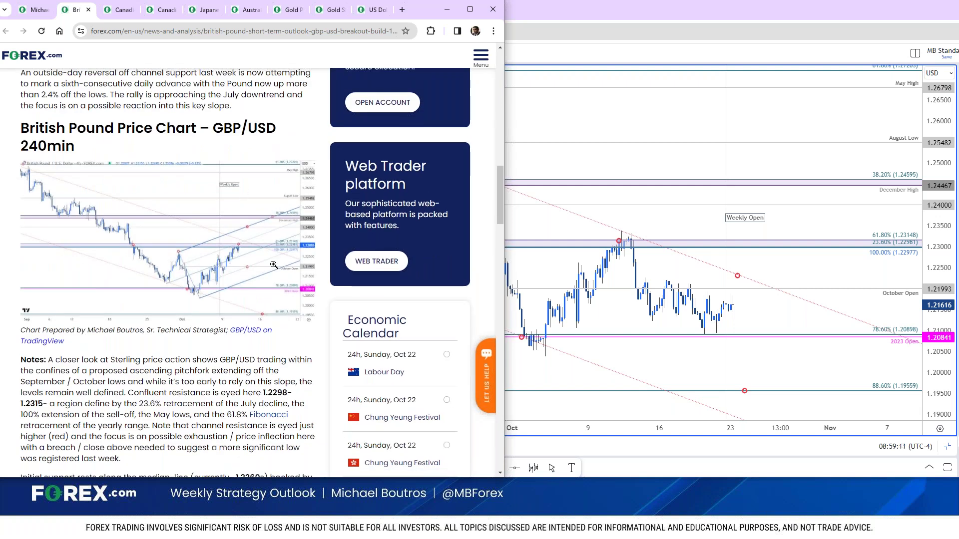
pyautogui.scroll(2, 274, 265)
pyautogui.scroll(3, 331, 199)
pyautogui.scroll(3, 334, 275)
pyautogui.scroll(2, 332, 272)
pyautogui.scroll(-10, 331, 270)
pyautogui.scroll(4, 280, 225)
pyautogui.scroll(2, 238, 174)
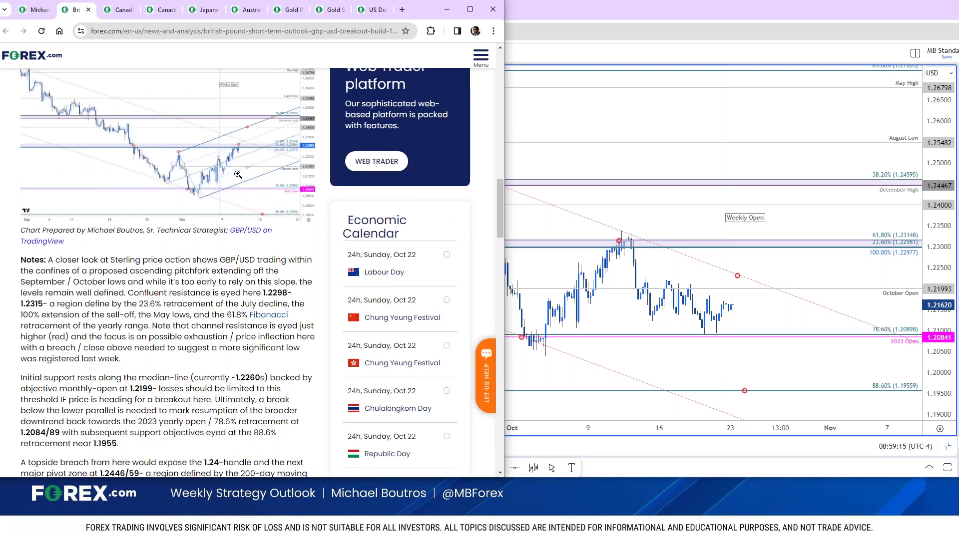
pyautogui.click(237, 174)
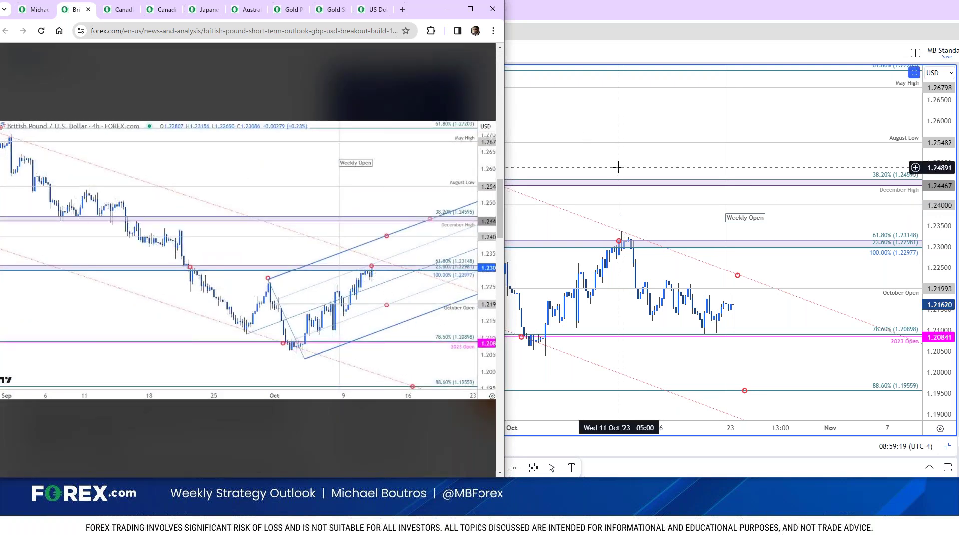
pyautogui.moveTo(616, 163); pyautogui.dragTo(702, 155)
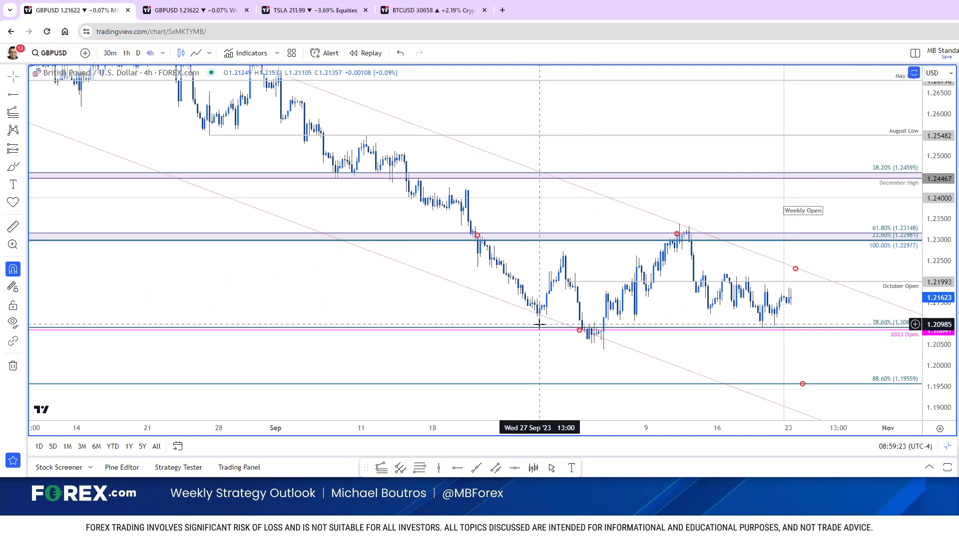
pyautogui.click(402, 471)
# Step: Draw a parallel channel from the late-September low through the Sep 29 high to the Oct 4 low
pyautogui.click(537, 316)
pyautogui.click(563, 252)
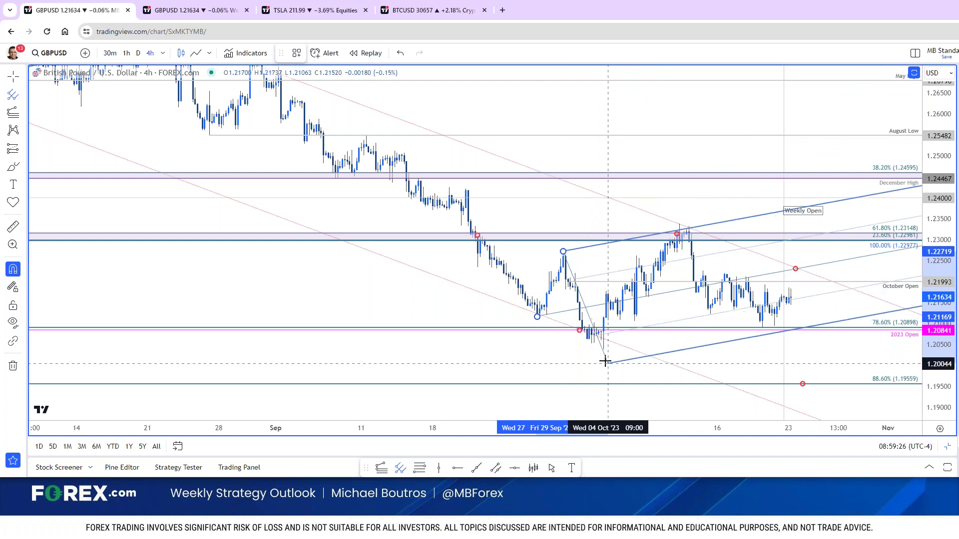
pyautogui.click(602, 358)
# Step: Compare the new channel against the Forex.com article's GBP/USD chart
pyautogui.hotkey('alt', 'Tab')
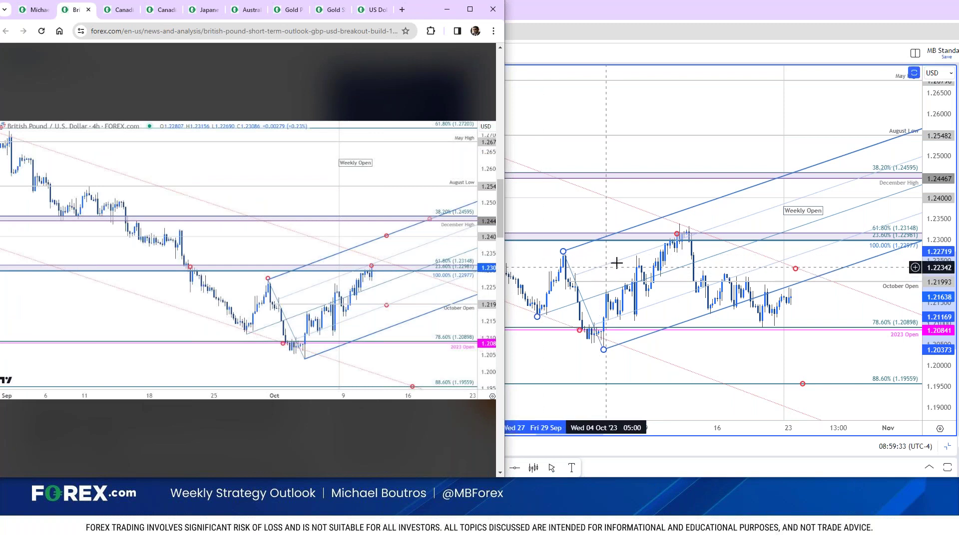
pyautogui.click(697, 237)
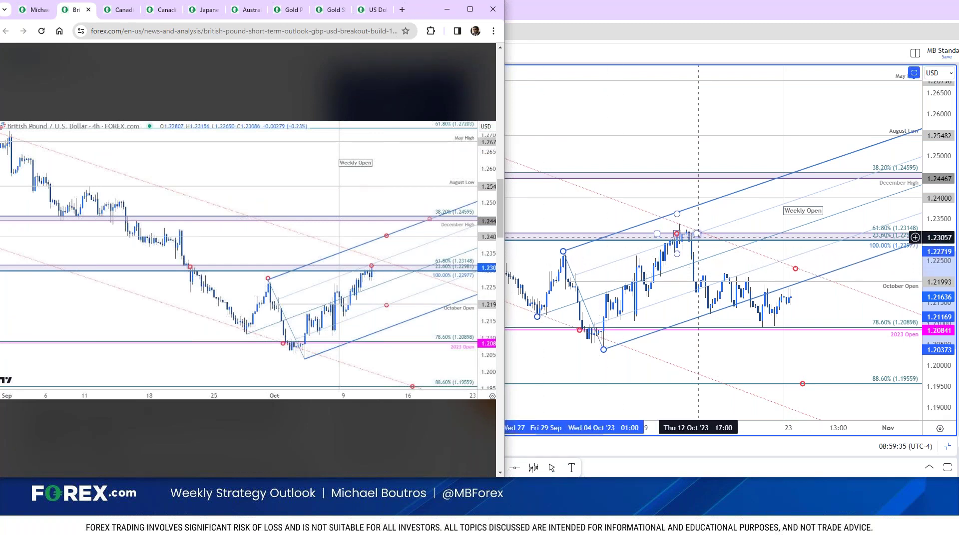
pyautogui.click(539, 325)
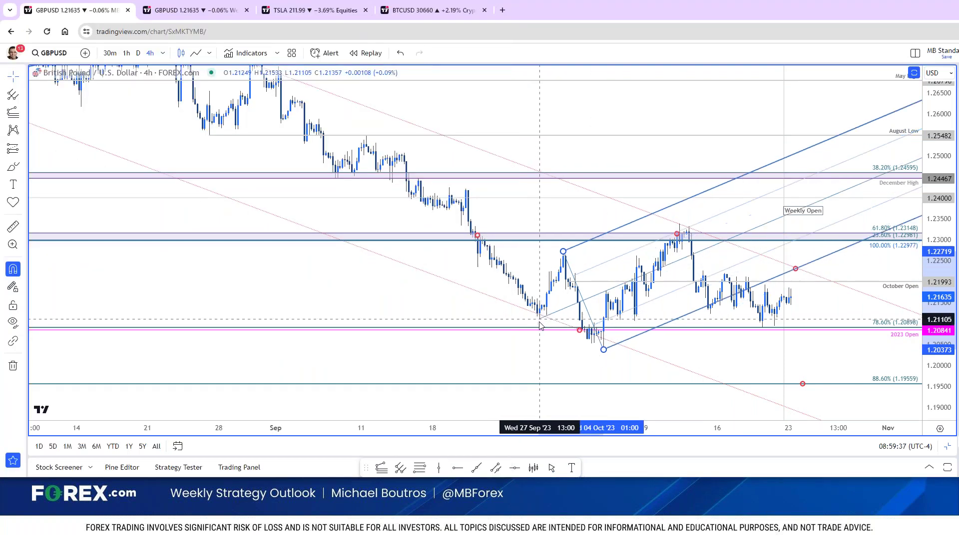
pyautogui.hotkey('alt', 'Tab')
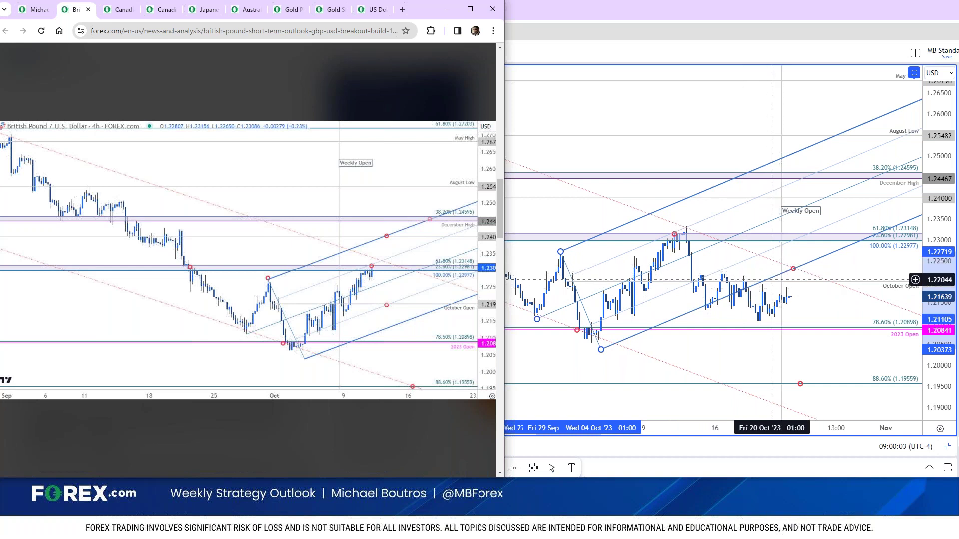
pyautogui.click(771, 278)
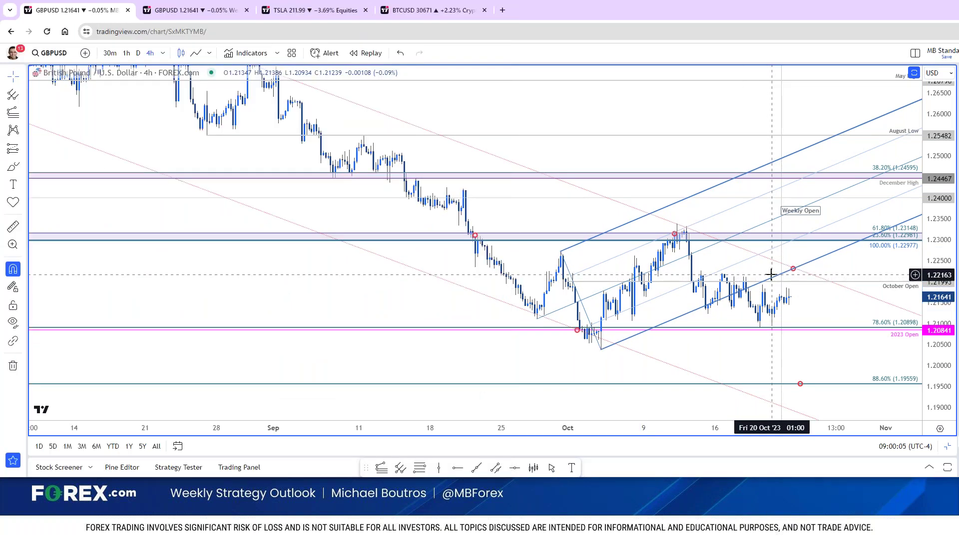
# Step: Delete the parallel channel, check the 1.2298–1.2315 resistance zone, and open the weekly GBPUSD tab
pyautogui.press('Delete')
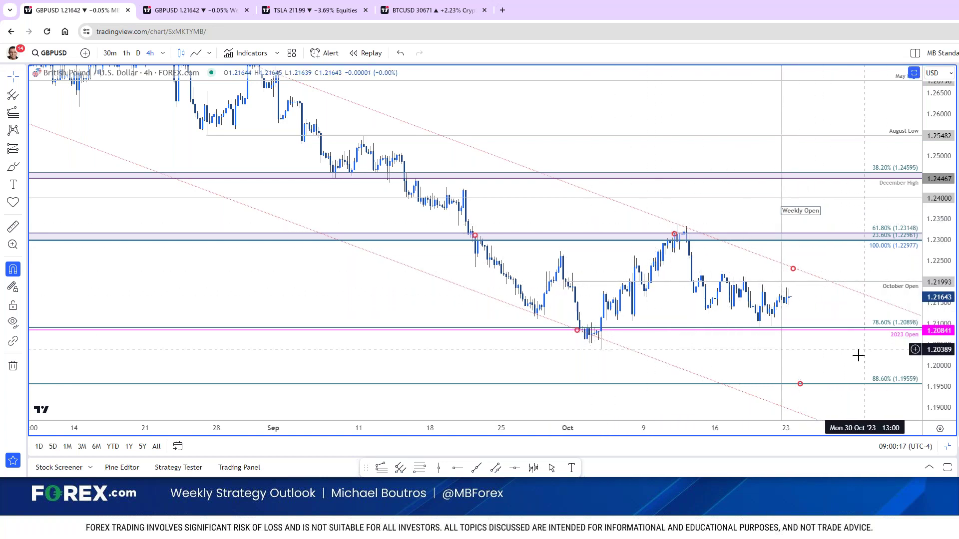
pyautogui.moveTo(861, 352); pyautogui.dragTo(785, 354)
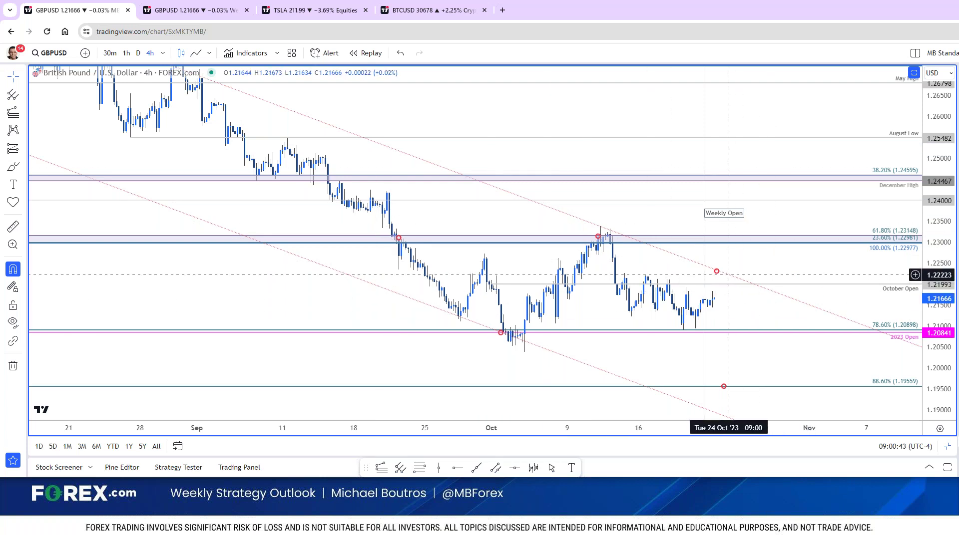
pyautogui.click(785, 240)
pyautogui.press('Escape')
pyautogui.click(231, 12)
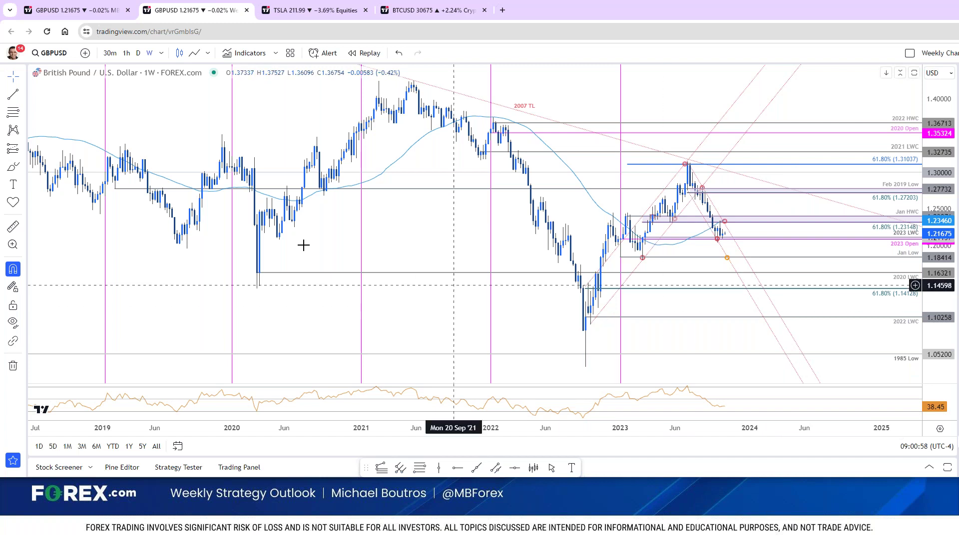
# Step: Return to the first GBPUSD tab on the daily interval and inspect the 1.2315 resistance band
pyautogui.click(98, 16)
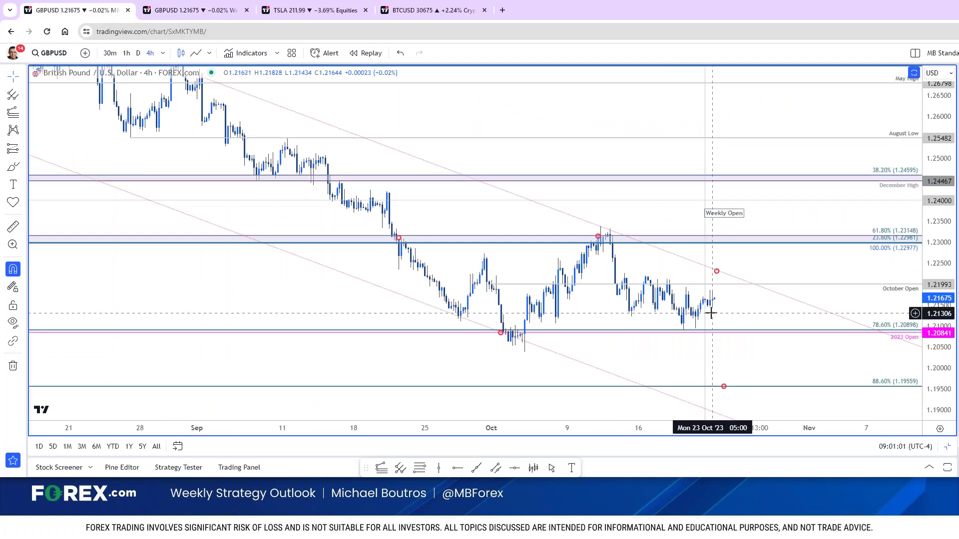
pyautogui.press('d')
pyautogui.press('Return')
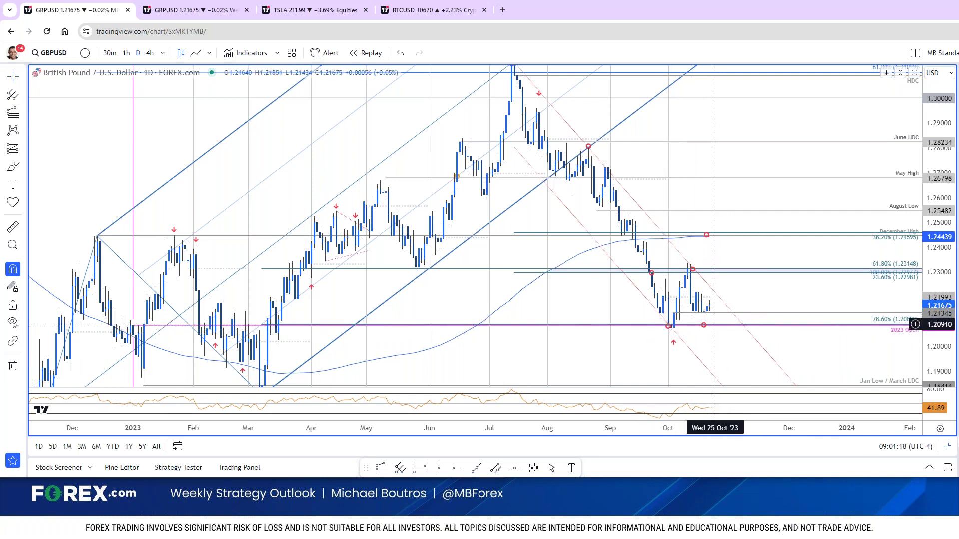
pyautogui.click(697, 271)
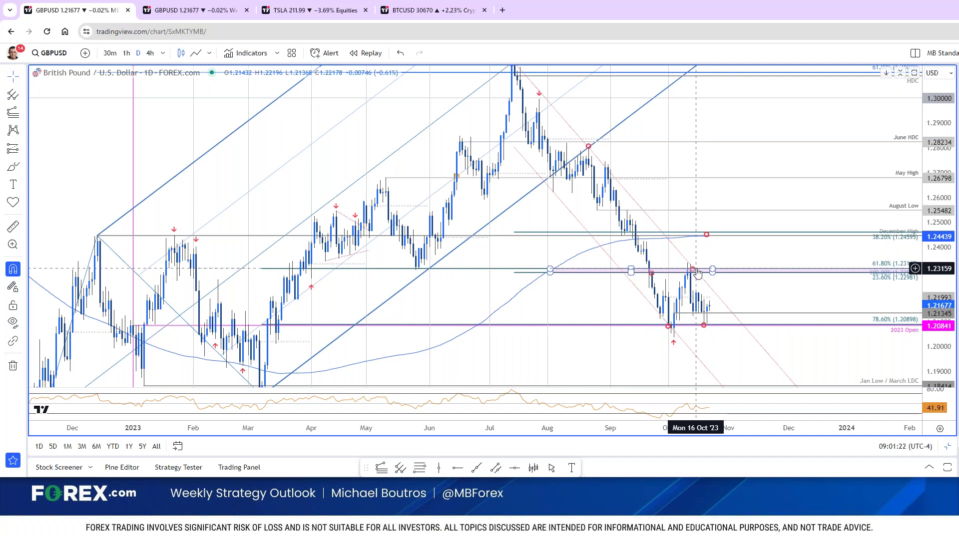
pyautogui.click(696, 287)
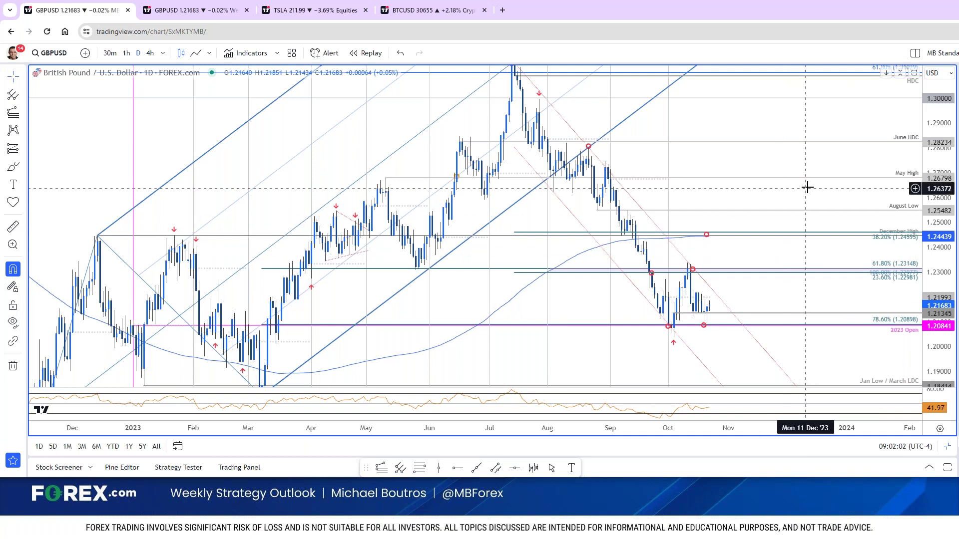
pyautogui.write('4h')
pyautogui.press('Return')
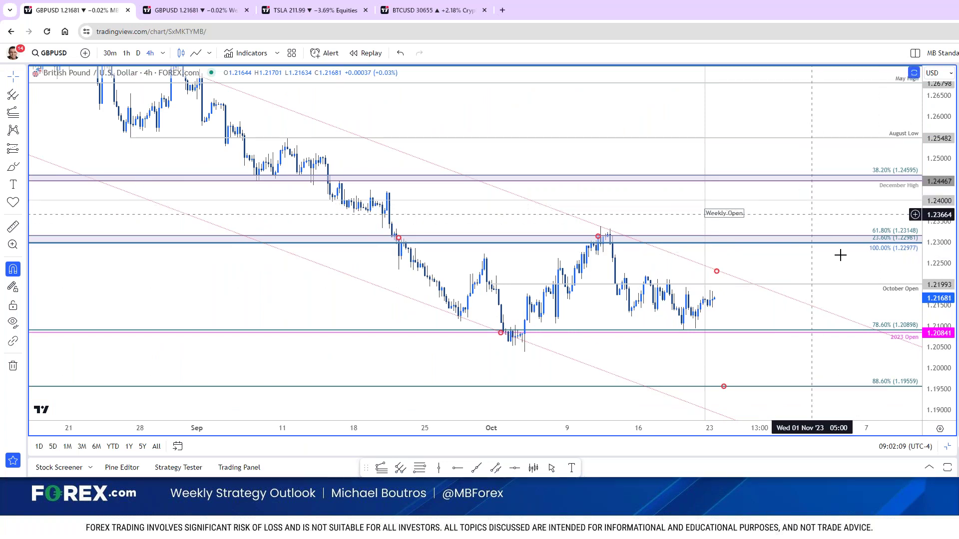
pyautogui.write('1D')
pyautogui.press('Return')
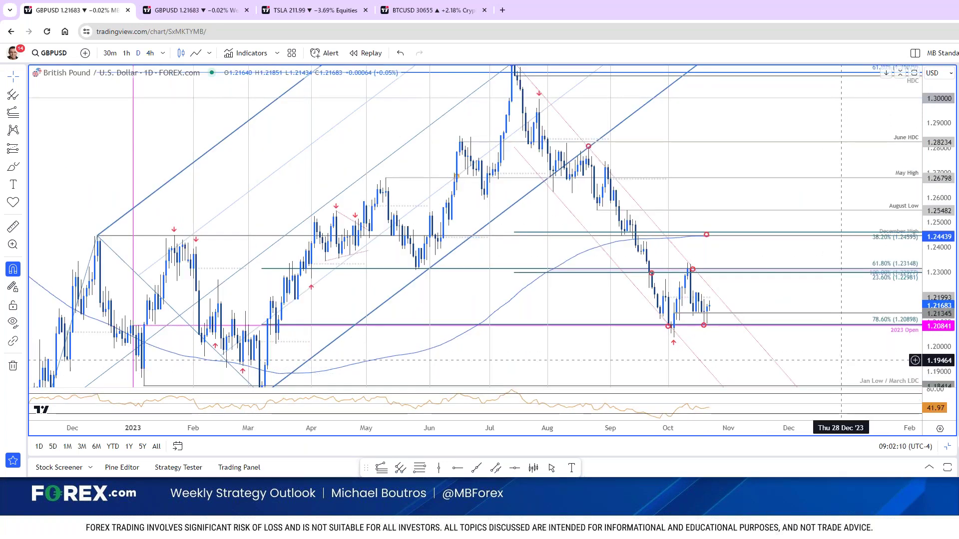
pyautogui.moveTo(845, 362); pyautogui.dragTo(847, 344)
pyautogui.moveTo(947, 281)
pyautogui.mouseDown()
pyautogui.moveTo(947, 309)
pyautogui.moveTo(947, 300)
pyautogui.mouseUp()
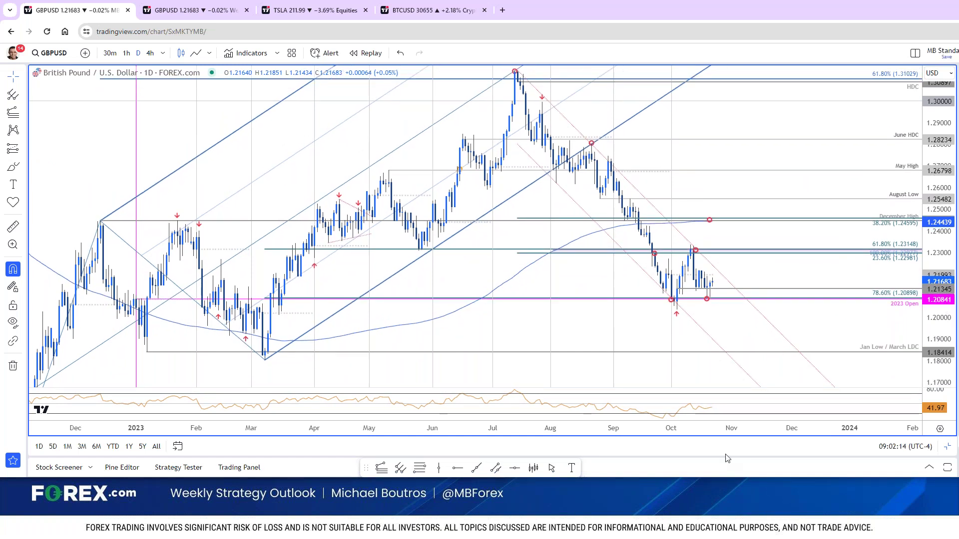
pyautogui.write('240')
pyautogui.press('Return')
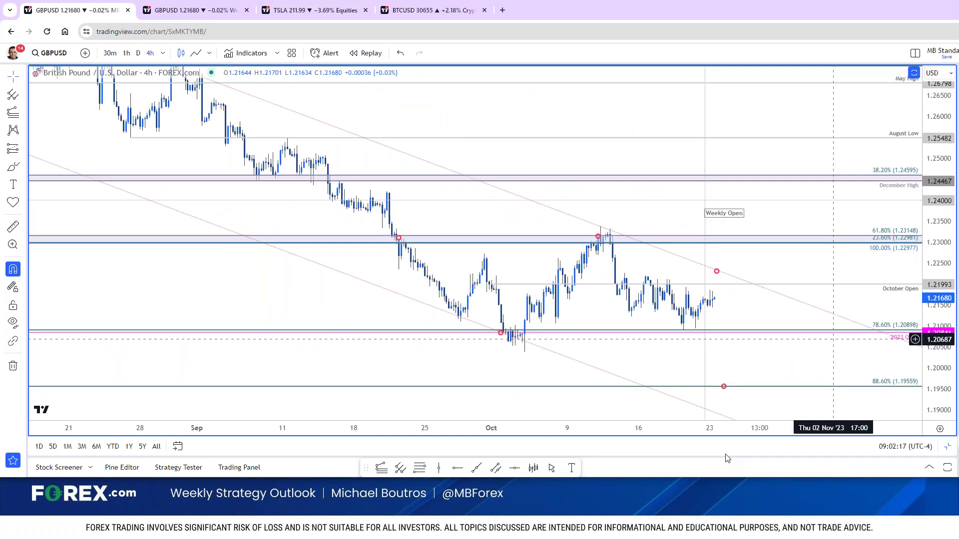
pyautogui.write('1D')
pyautogui.press('Return')
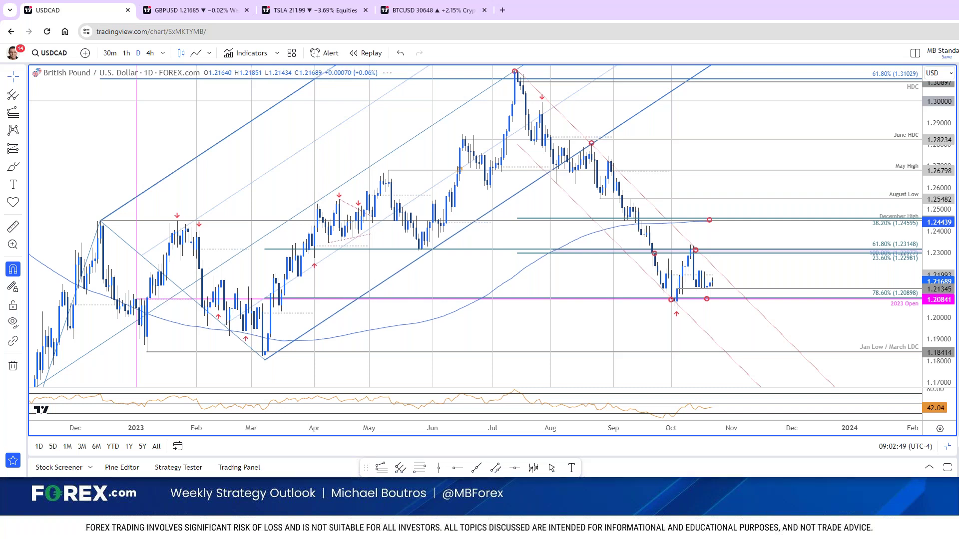
pyautogui.click(184, 12)
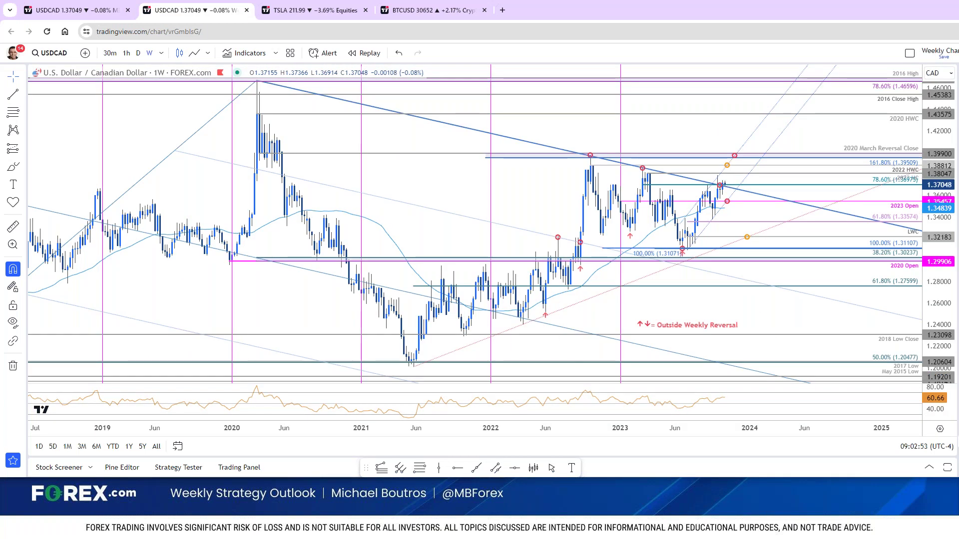
# Step: Open the Forex.com Canadian dollar forecast article and enlarge its USD/CAD weekly chart
pyautogui.hotkey('alt', 'Tab')
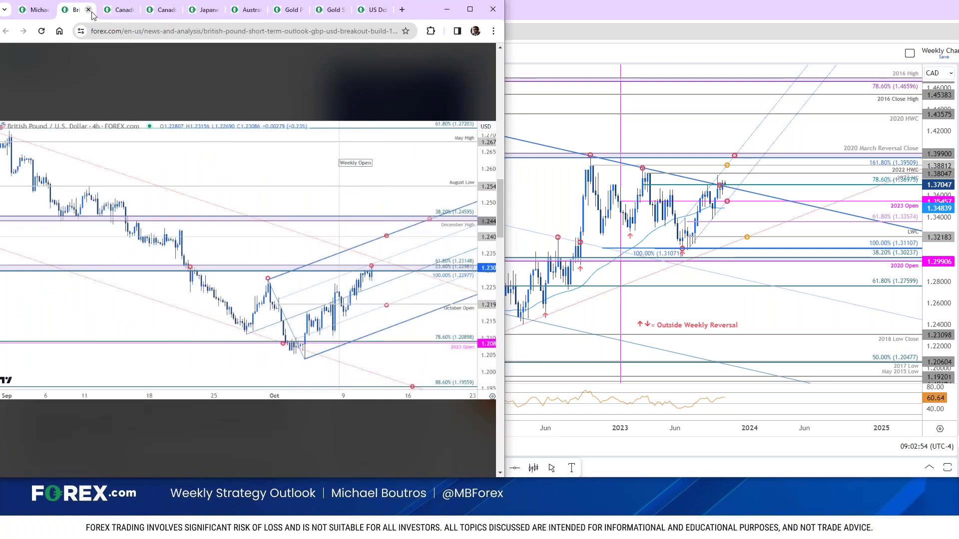
pyautogui.click(117, 9)
pyautogui.scroll(3, 313, 236)
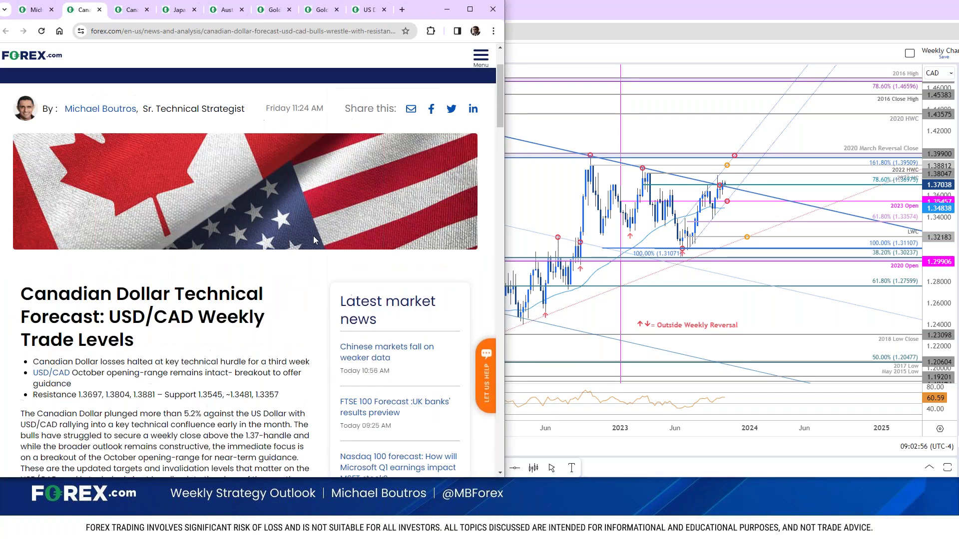
pyautogui.scroll(3, 272, 185)
pyautogui.scroll(-7, 271, 300)
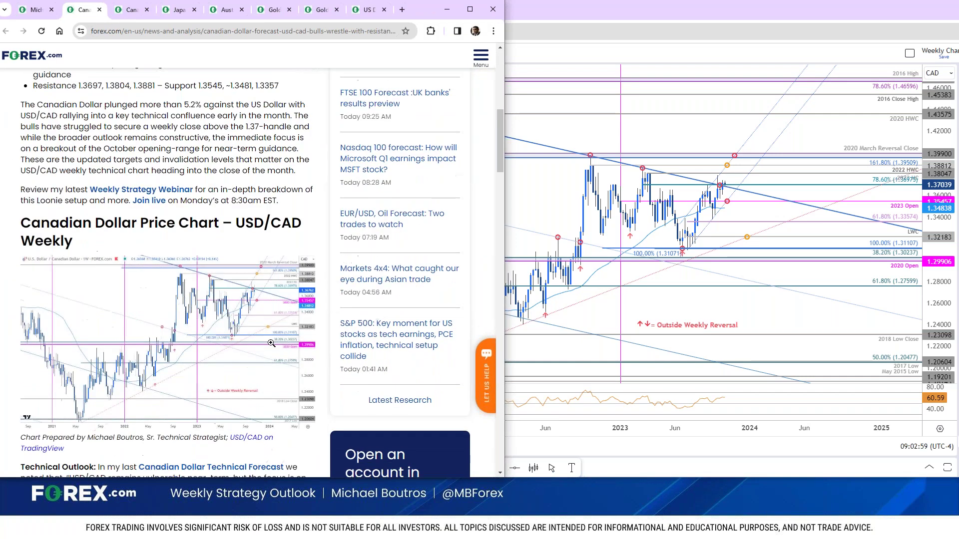
pyautogui.click(272, 348)
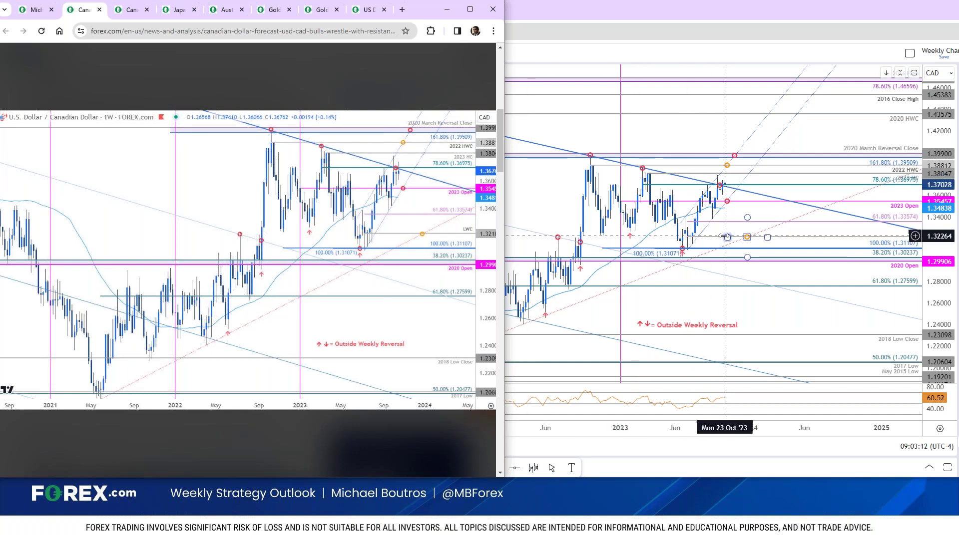
# Step: Maximize and rescale TradingView's weekly USD/CAD chart to match the article's chart
pyautogui.moveTo(936, 278); pyautogui.dragTo(937, 234)
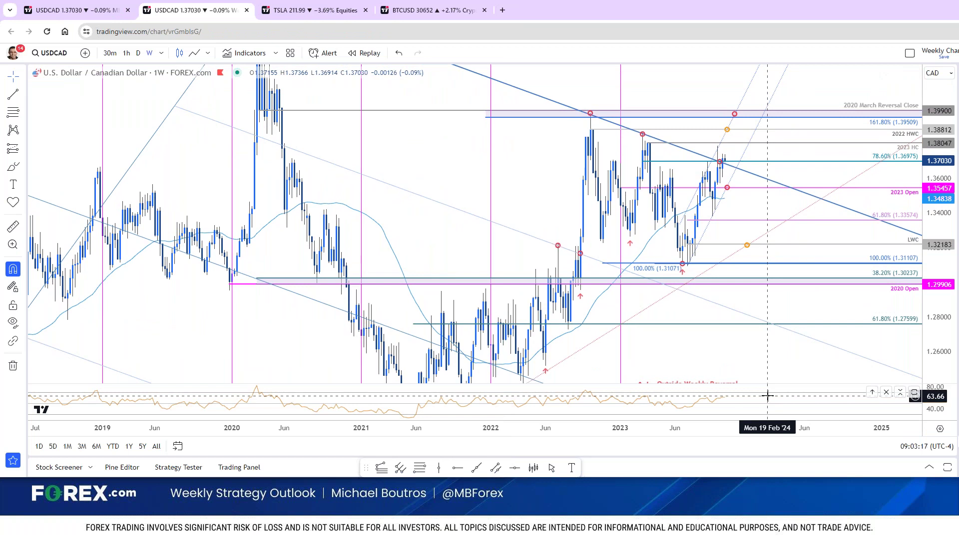
pyautogui.doubleClick(773, 372)
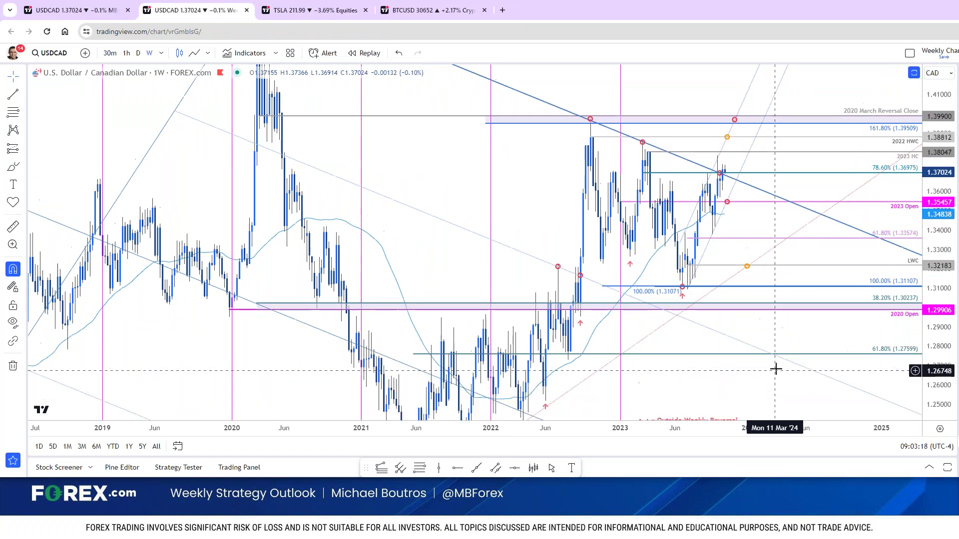
pyautogui.moveTo(944, 320); pyautogui.dragTo(945, 360)
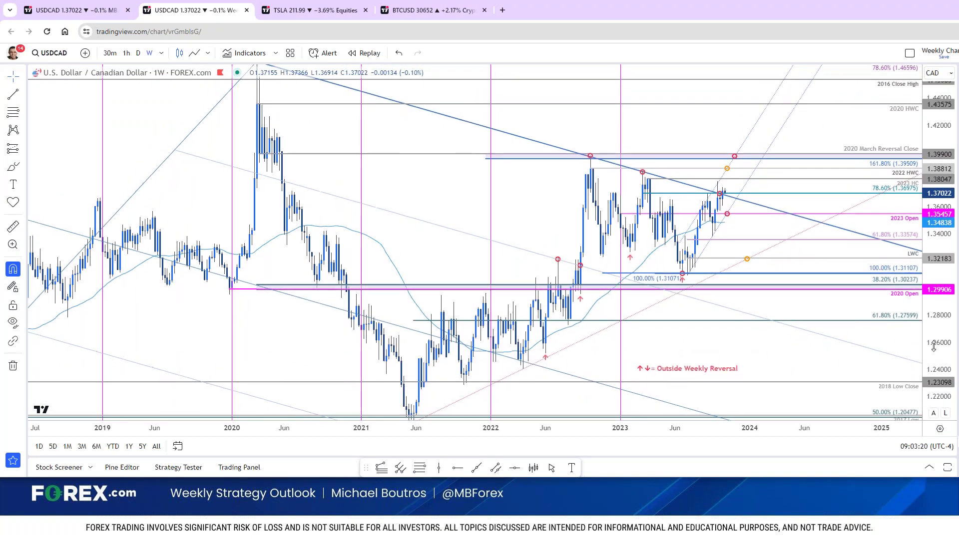
pyautogui.moveTo(804, 349); pyautogui.dragTo(789, 321)
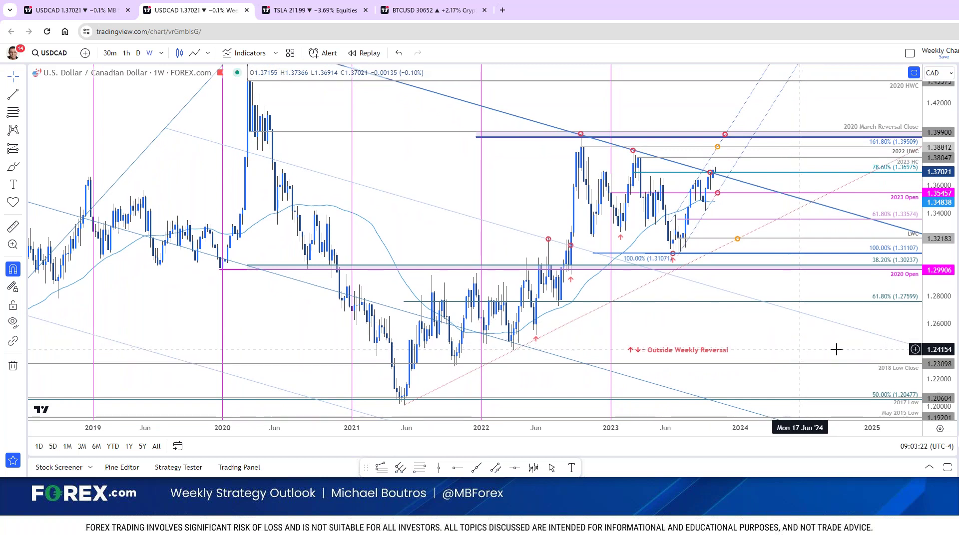
pyautogui.hotkey('alt', 'Tab')
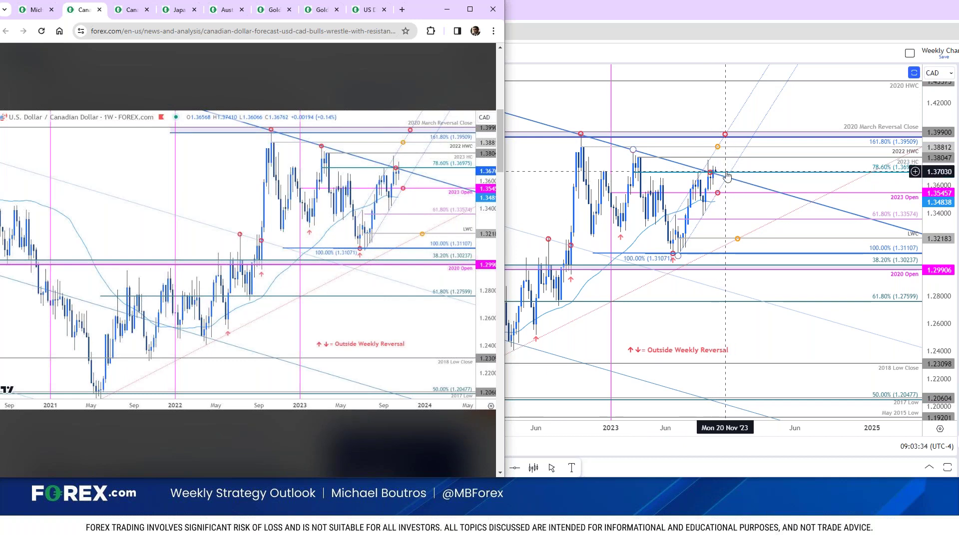
pyautogui.click(646, 100)
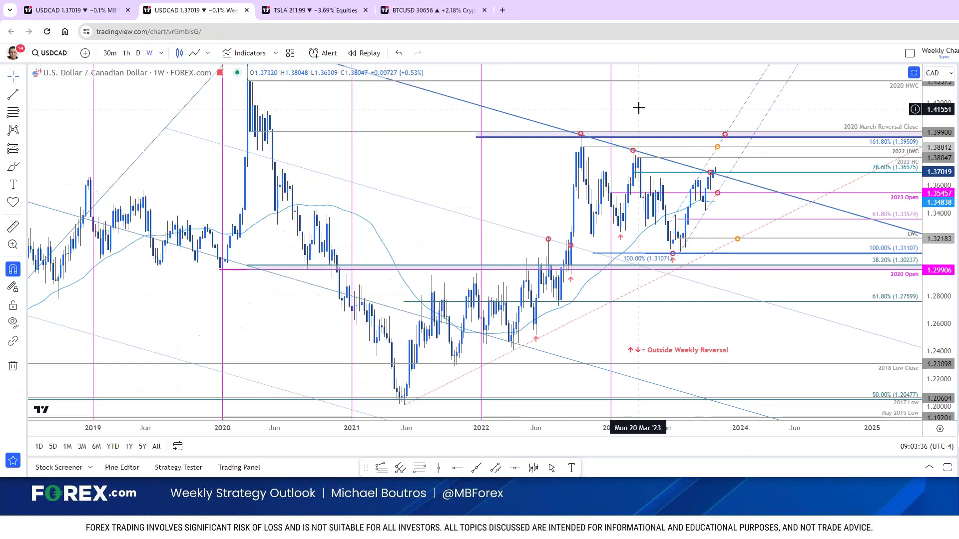
pyautogui.moveTo(642, 117); pyautogui.dragTo(639, 136)
pyautogui.scroll(-5, 718, 279)
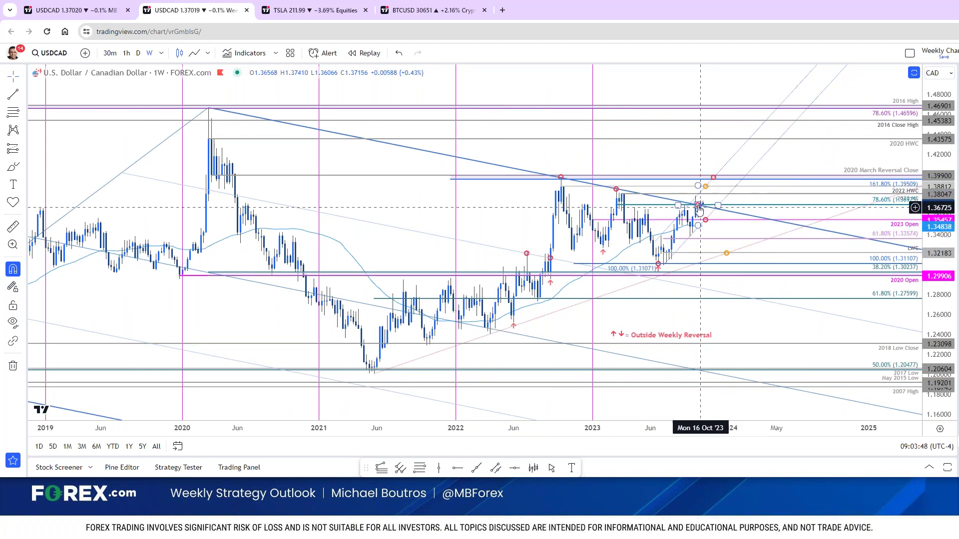
pyautogui.moveTo(937, 314); pyautogui.dragTo(937, 279)
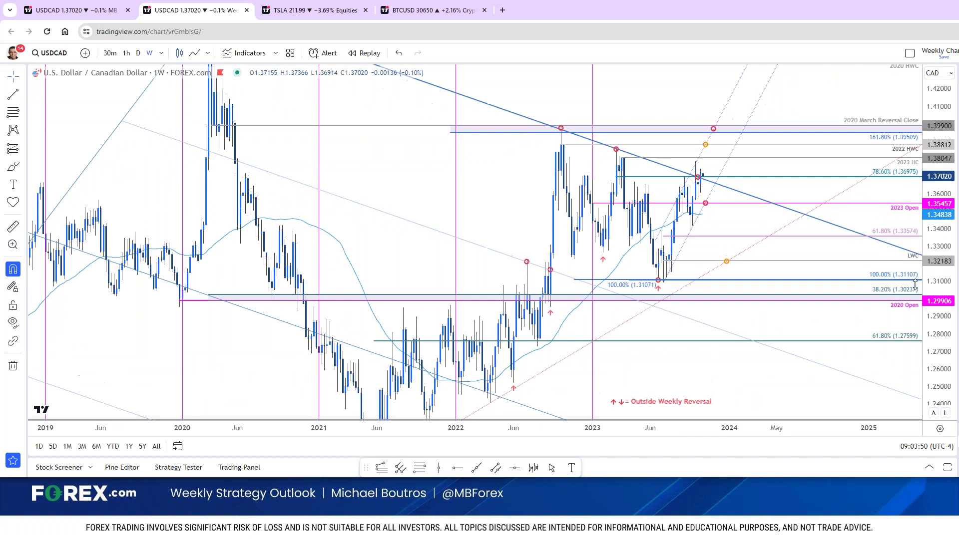
pyautogui.scroll(3, 881, 343)
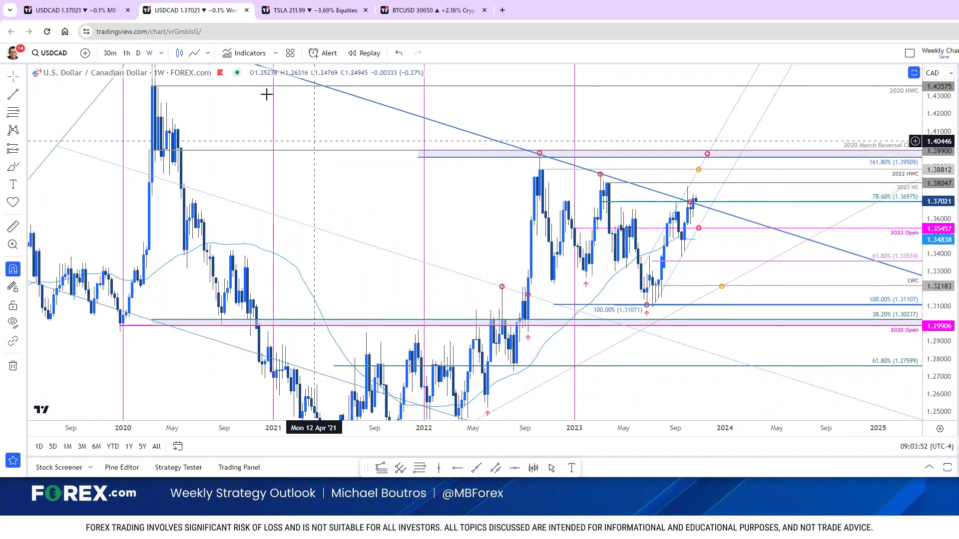
# Step: Toggle the weekly chart to a line and back to candles, then open the daily USDCAD tab
pyautogui.click(194, 53)
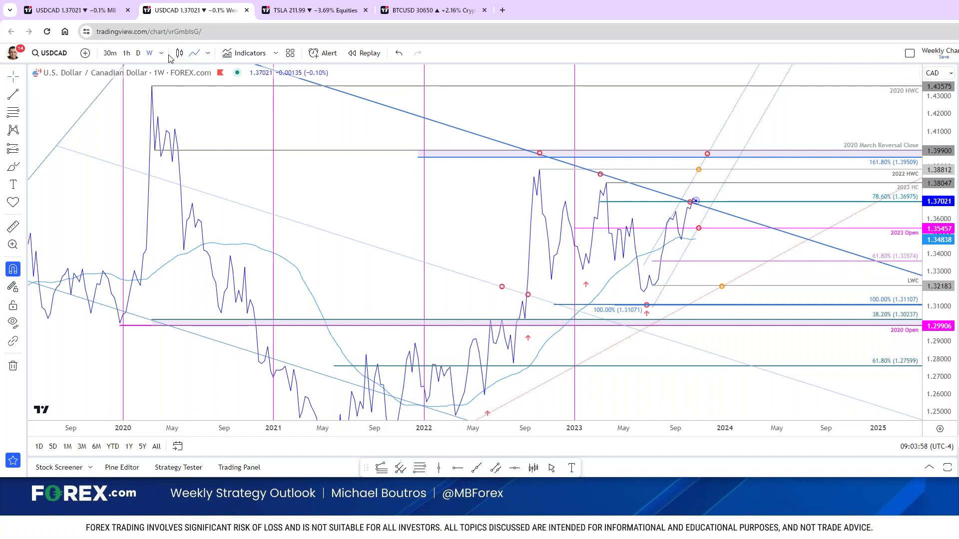
pyautogui.click(179, 53)
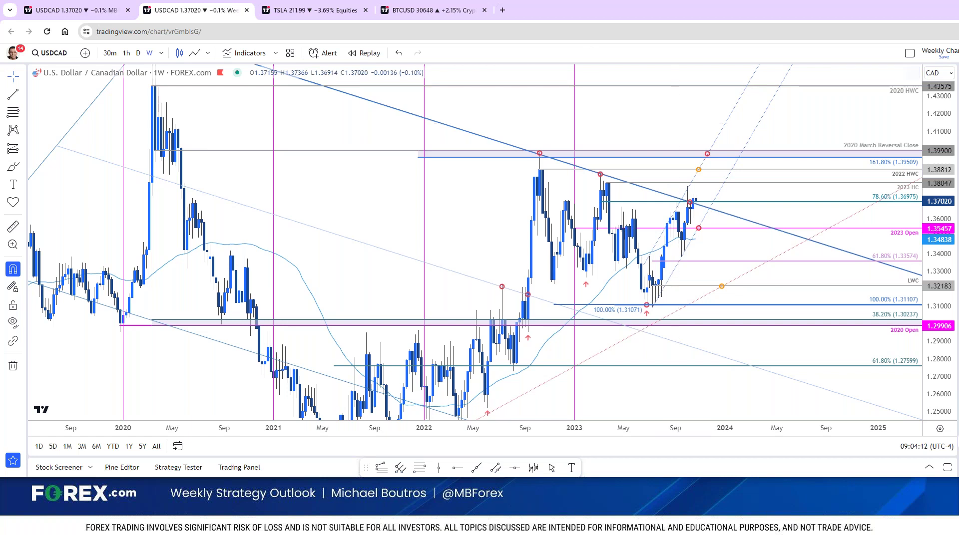
pyautogui.click(70, 10)
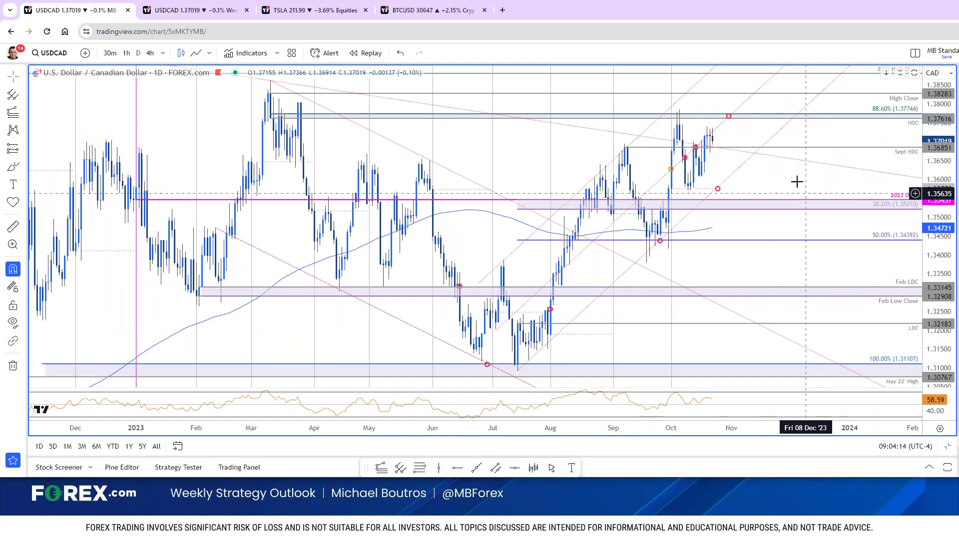
# Step: Maximize the daily USD/CAD price pane around the 2022 High Close, then close the weekly Canadian article
pyautogui.moveTo(809, 197); pyautogui.dragTo(766, 191)
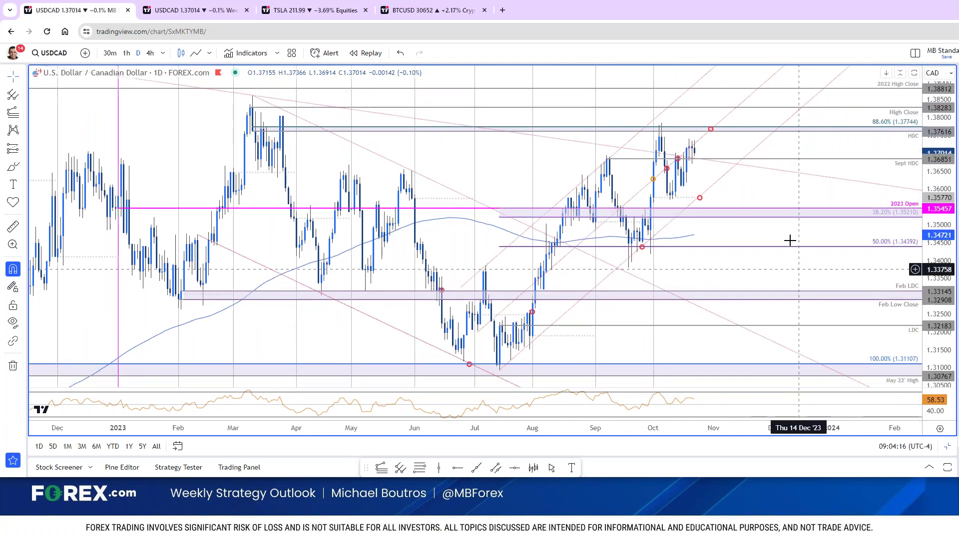
pyautogui.doubleClick(768, 202)
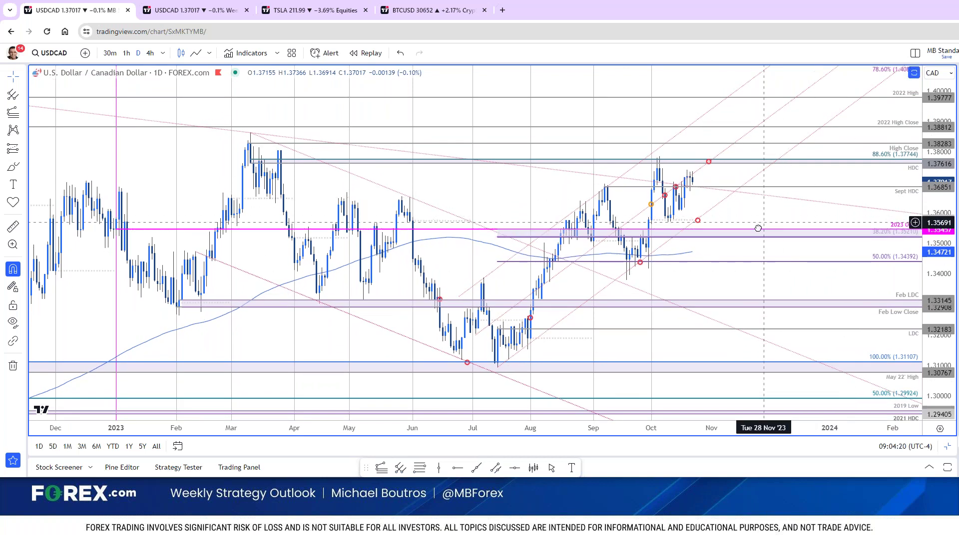
pyautogui.moveTo(767, 216); pyautogui.dragTo(756, 224)
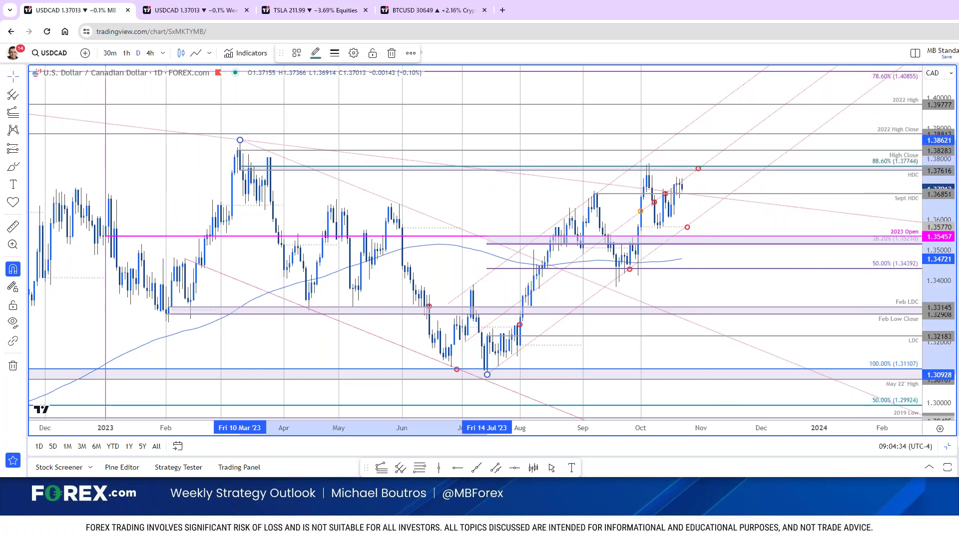
pyautogui.hotkey('alt', 'Tab')
pyautogui.click(99, 9)
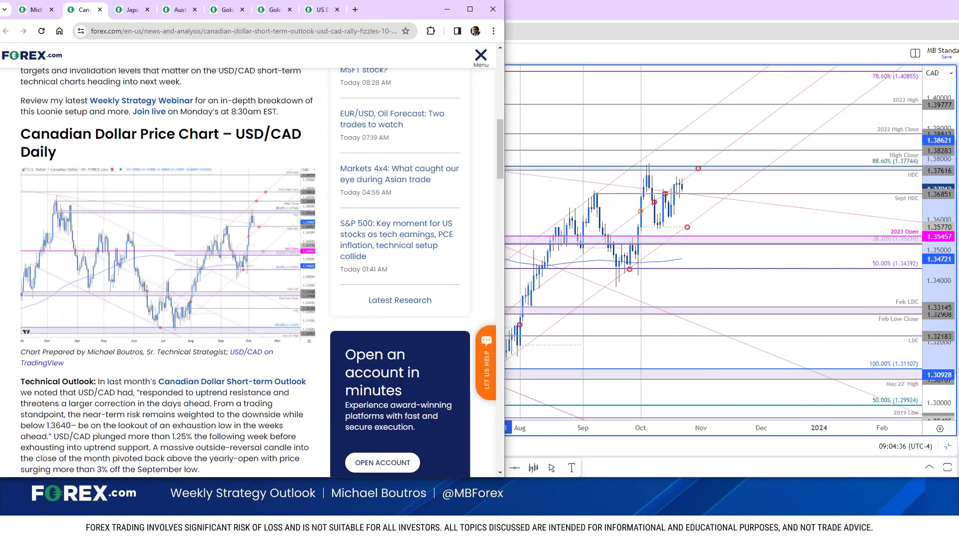
# Step: Enlarge the short-term outlook's USD/CAD daily chart and compare its drawings with TradingView's
pyautogui.tripleClick(261, 150)
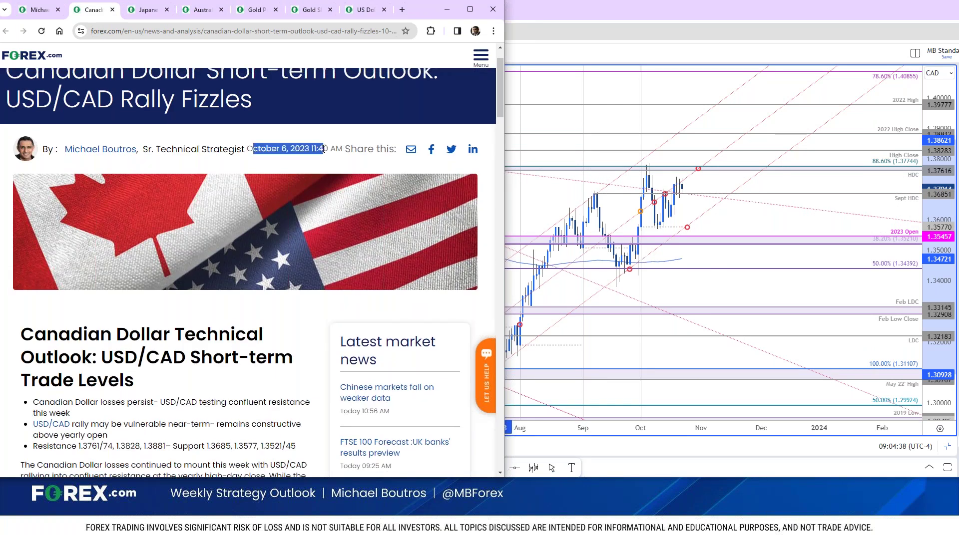
pyautogui.scroll(-2, 260, 225)
pyautogui.scroll(-5, 260, 240)
pyautogui.scroll(-3, 260, 256)
pyautogui.click(260, 256)
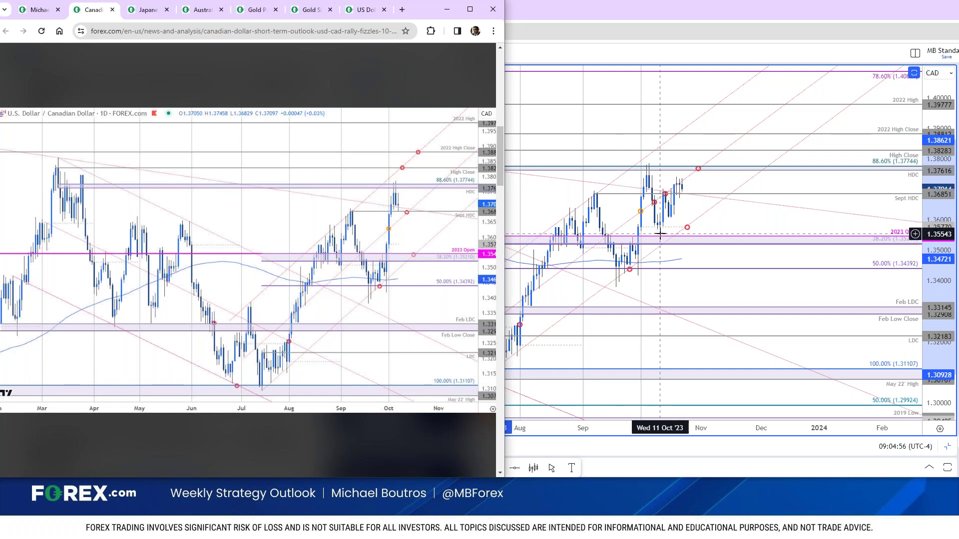
pyautogui.click(657, 233)
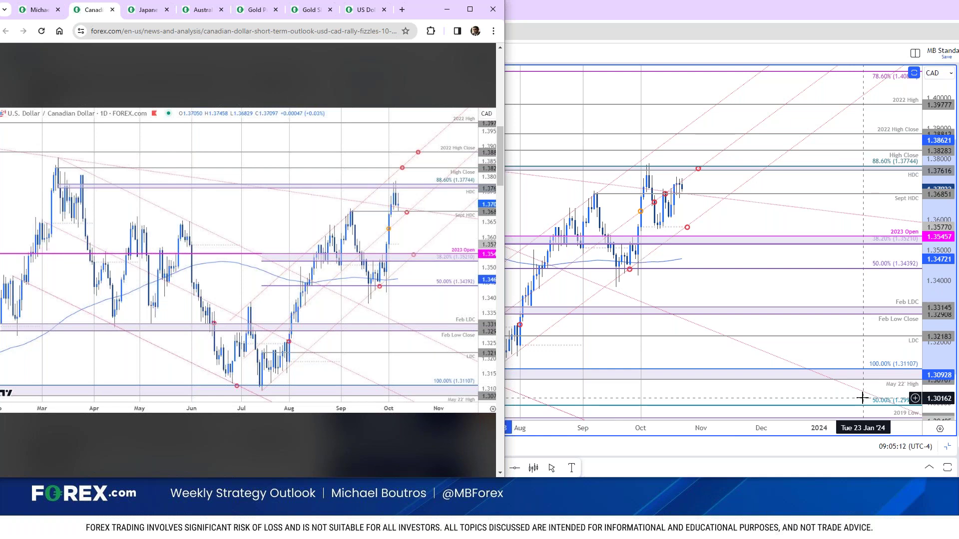
pyautogui.click(732, 171)
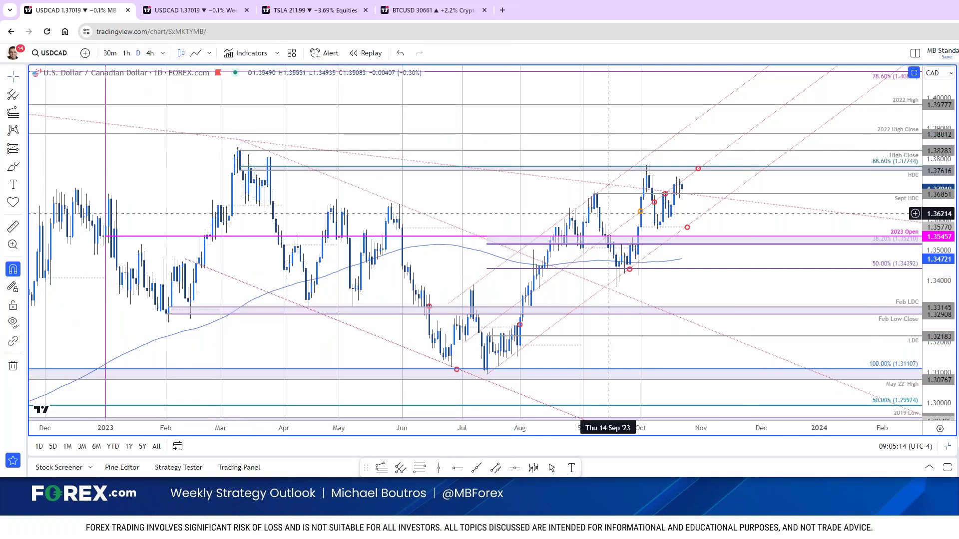
# Step: Enlarge the article's 4-hour USD/CAD chart and rescale TradingView's 4-hour chart to about 1.335–1.395
pyautogui.scroll(5, 731, 171)
pyautogui.hotkey('alt', 'Tab')
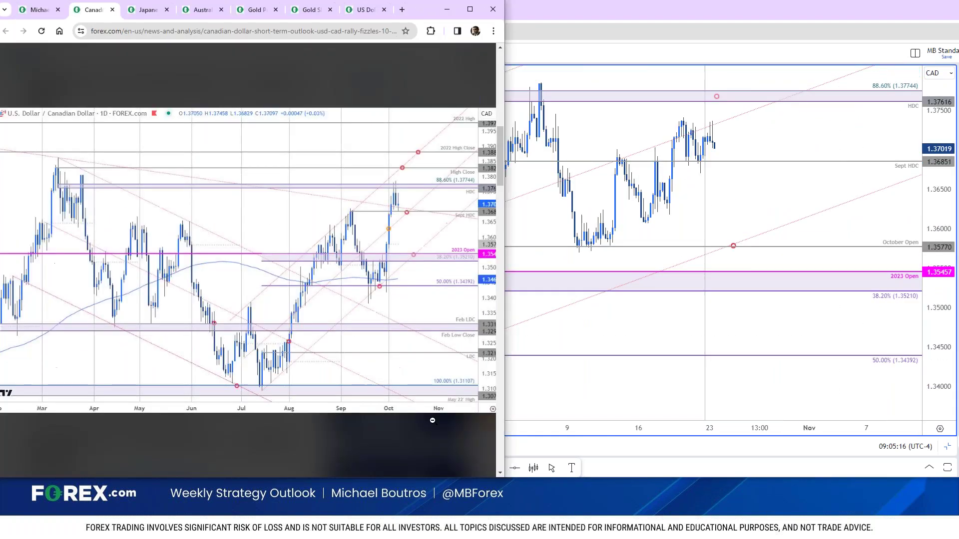
pyautogui.click(432, 421)
pyautogui.click(200, 389)
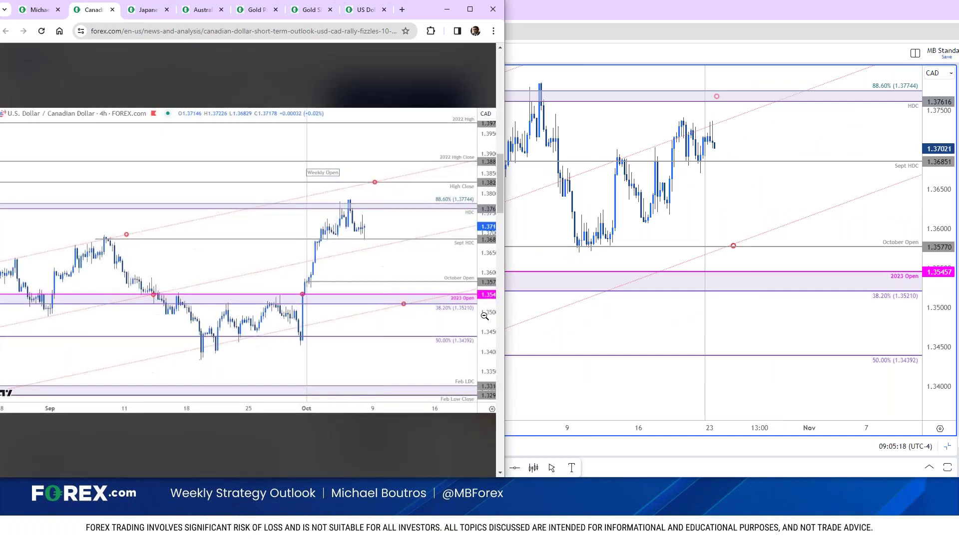
pyautogui.click(736, 216)
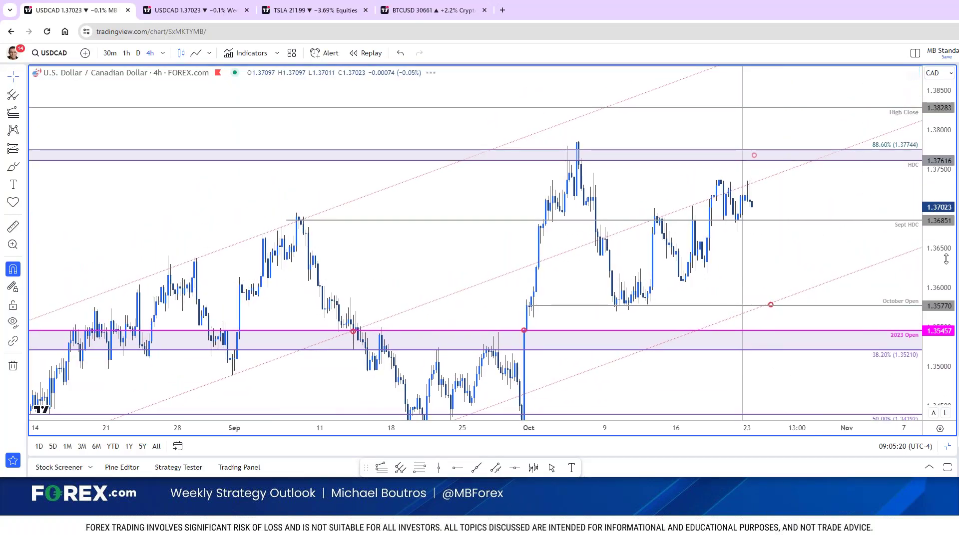
pyautogui.moveTo(944, 227); pyautogui.dragTo(944, 259)
pyautogui.hotkey('alt', 'Tab')
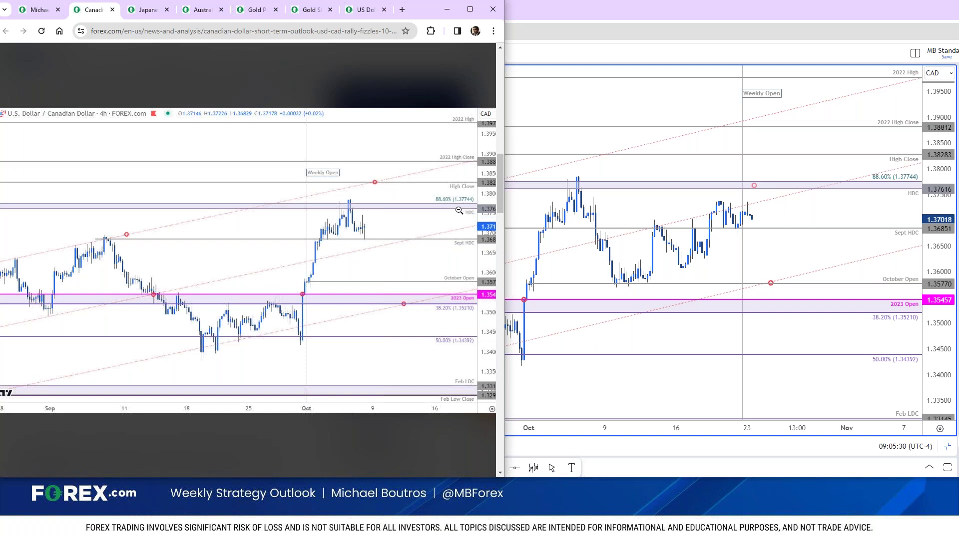
pyautogui.click(778, 245)
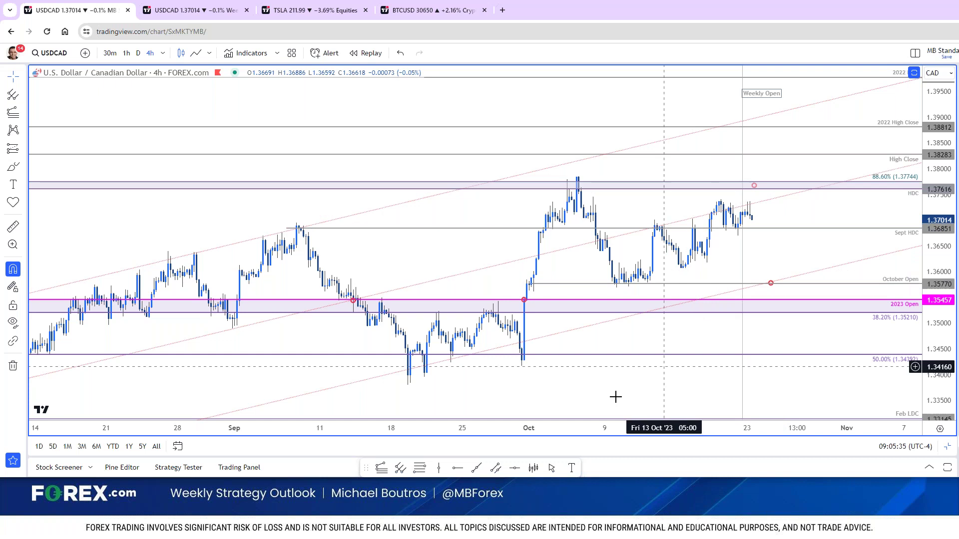
# Step: Draw a trend-based Fib extension anchored on the Oct 9 low, Oct 12 high and Oct 16 low
pyautogui.click(381, 468)
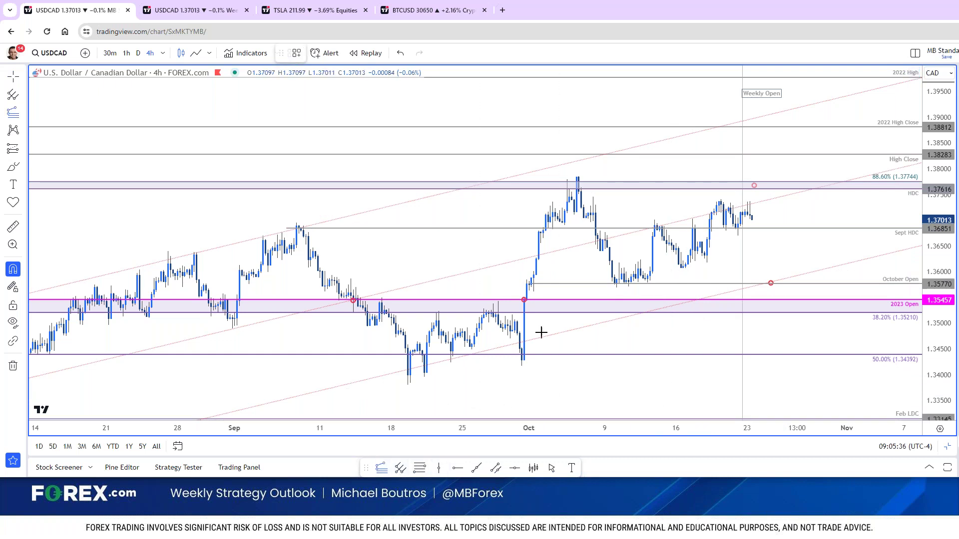
pyautogui.click(616, 288)
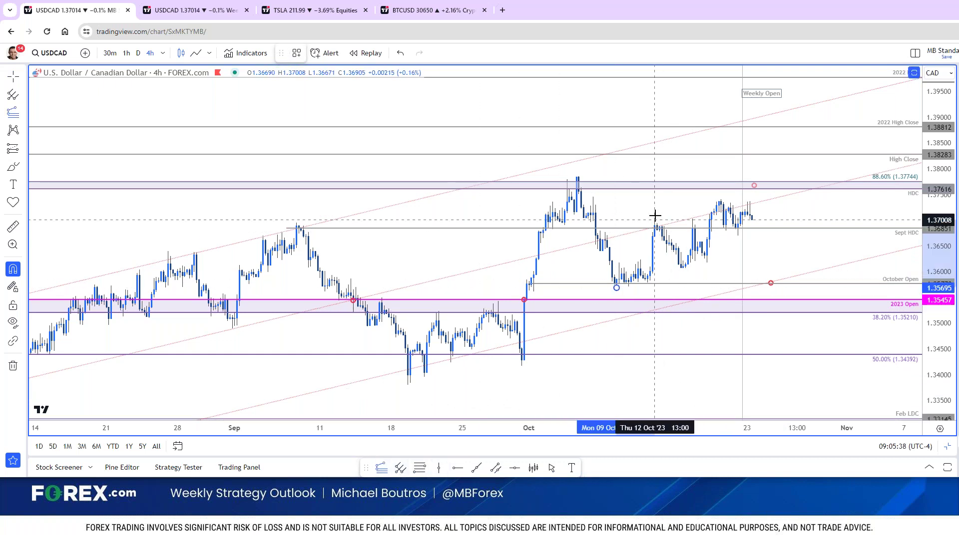
pyautogui.click(655, 218)
pyautogui.click(682, 268)
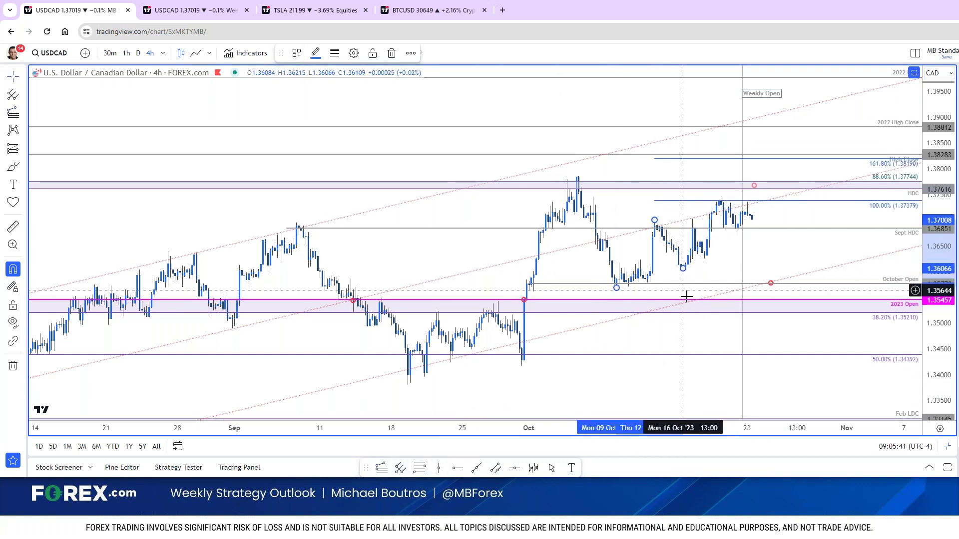
# Step: Turn off the extension's 161.8% level in its settings
pyautogui.doubleClick(874, 205)
pyautogui.click(558, 287)
pyautogui.press('Return')
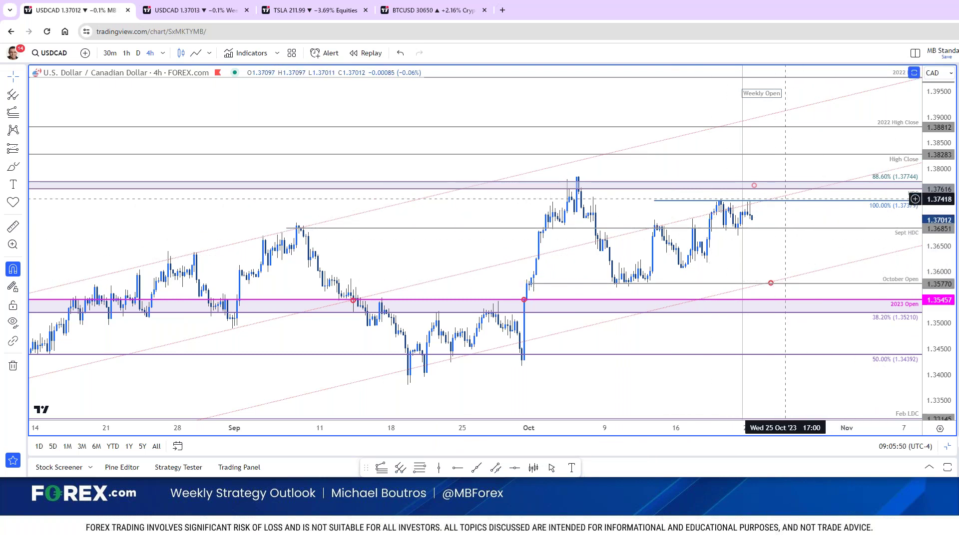
pyautogui.click(785, 200)
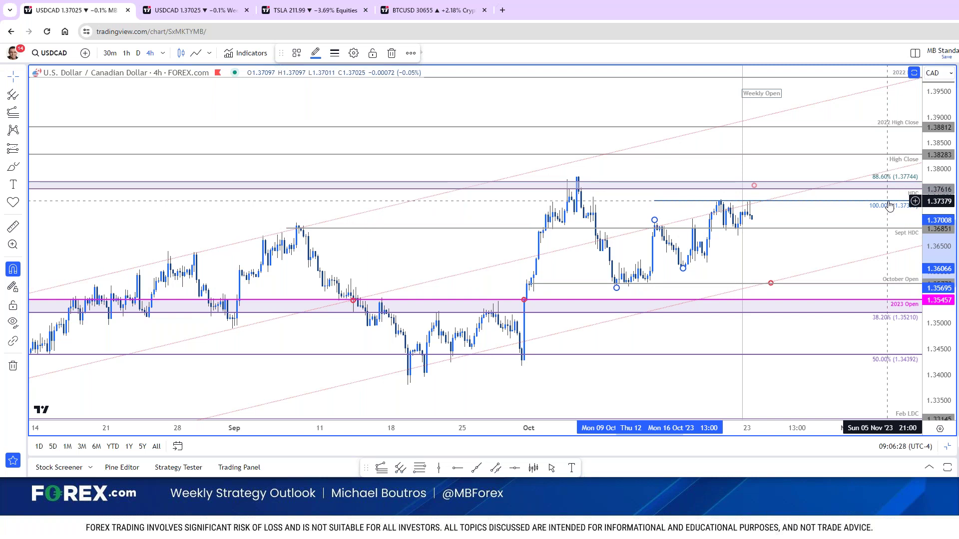
# Step: Delete the selected trend-based Fib extension from the 4-hour USD/CAD chart
pyautogui.press('Delete')
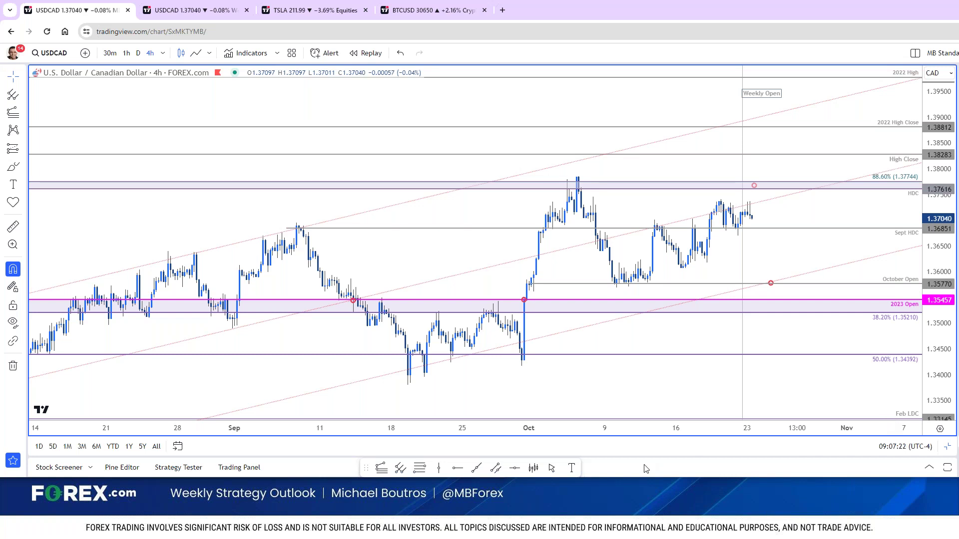
# Step: Switch the USD/CAD chart to daily candles and zoom through the recent price action
pyautogui.write('D')
pyautogui.press('Return')
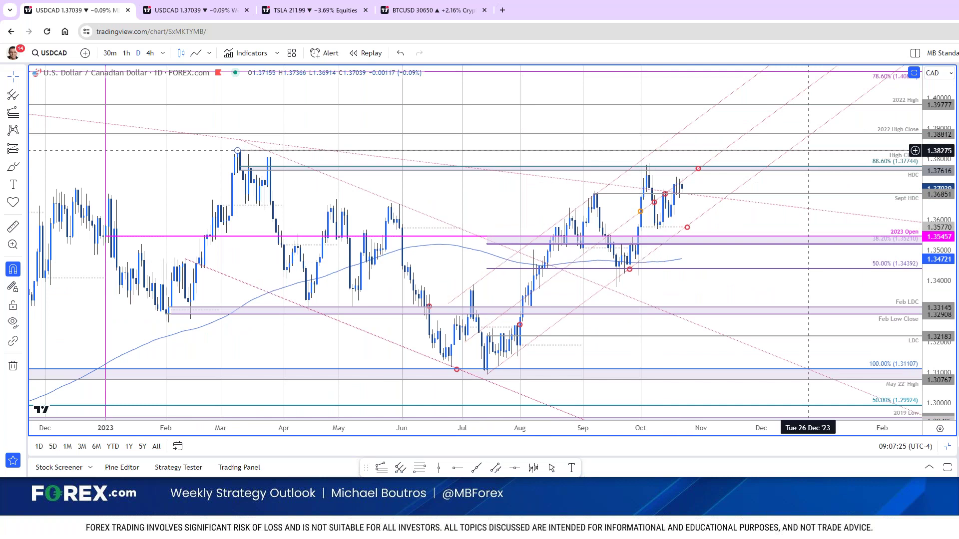
pyautogui.scroll(2, 748, 225)
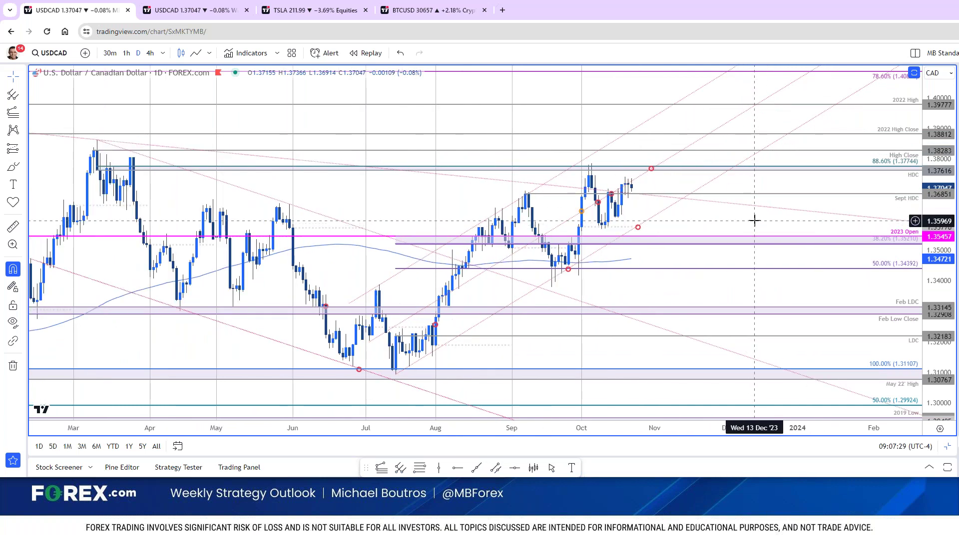
pyautogui.scroll(-1, 753, 221)
pyautogui.scroll(-1, 754, 221)
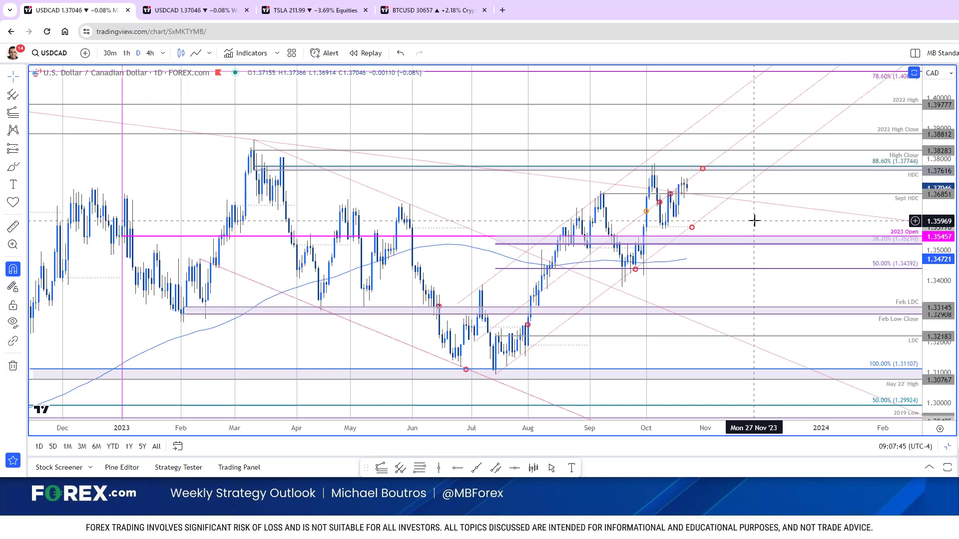
# Step: Return USD/CAD to 4-hour candles, then move to the weekly chart tab to change its symbol
pyautogui.press('4')
pyautogui.press('h')
pyautogui.press('Return')
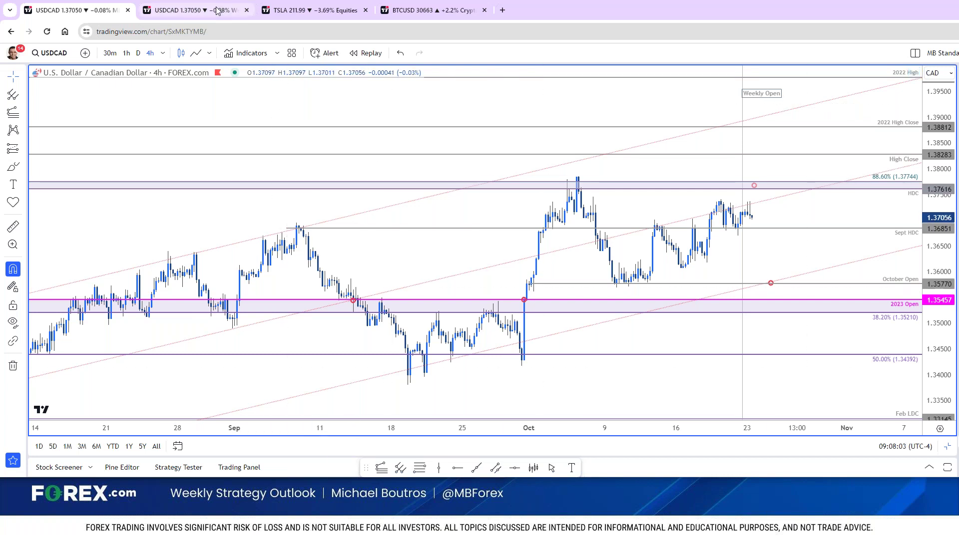
pyautogui.hotkey('ctrl', 'Tab')
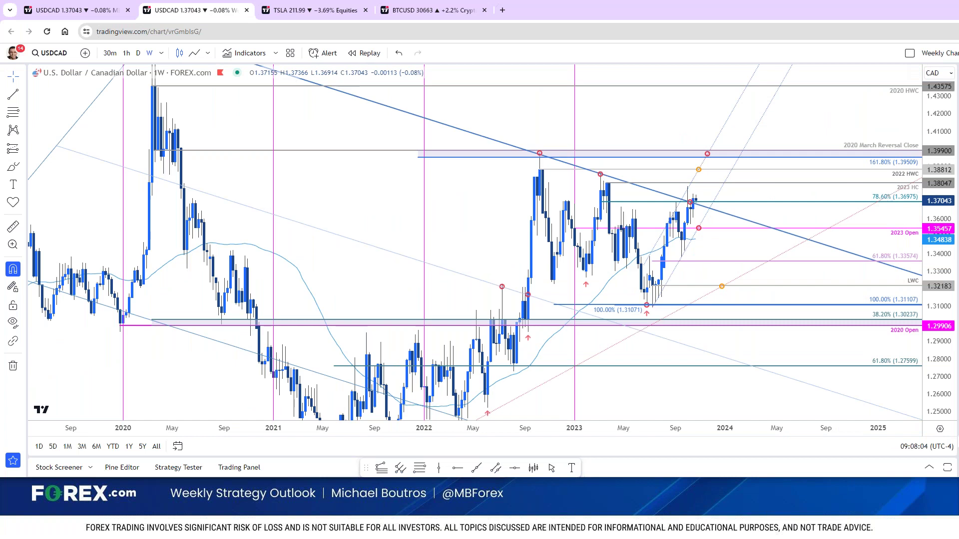
pyautogui.press('space')
# Step: Close the Canadian dollar article and enlarge the yen forecast's weekly USD/JPY chart
pyautogui.hotkey('alt', 'Tab')
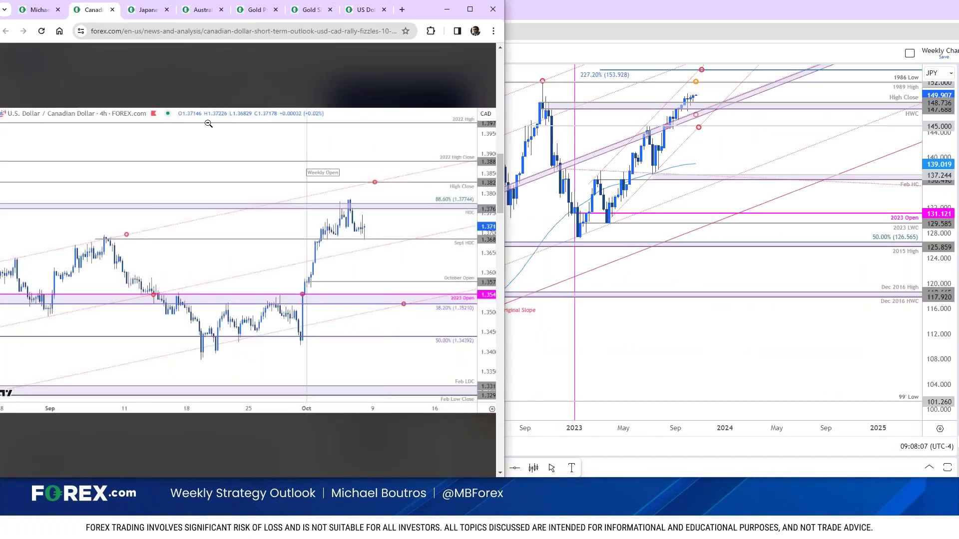
pyautogui.click(113, 10)
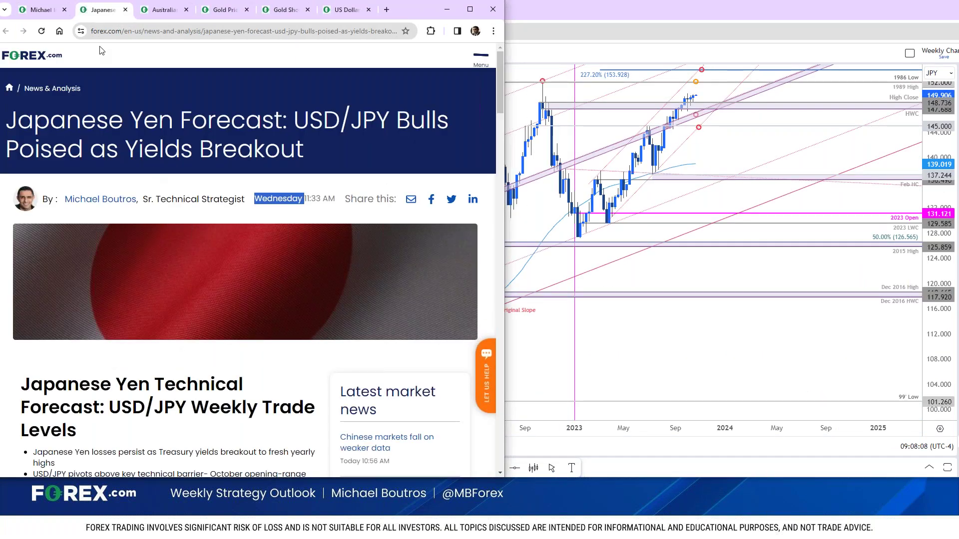
pyautogui.scroll(-1, 289, 362)
pyautogui.scroll(-5, 288, 363)
pyautogui.scroll(-5, 268, 297)
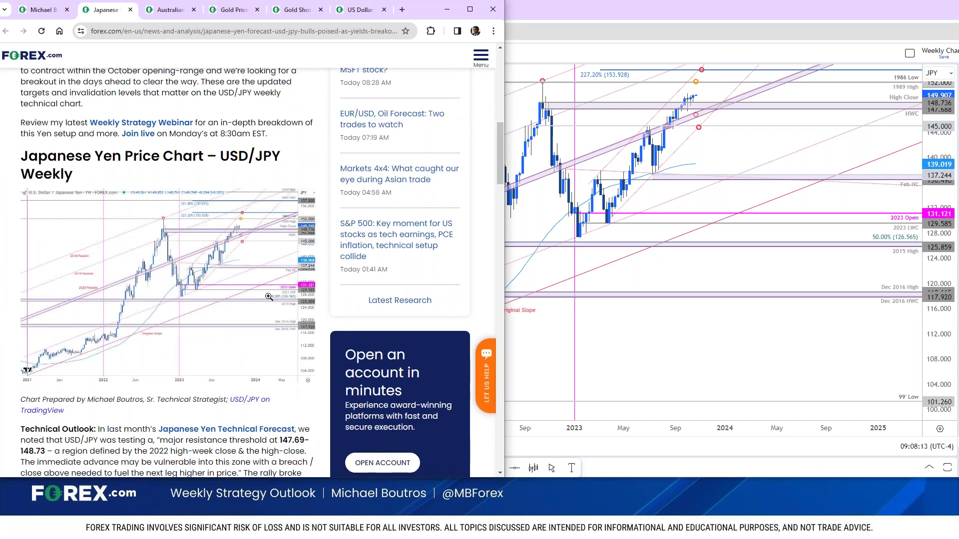
pyautogui.click(269, 297)
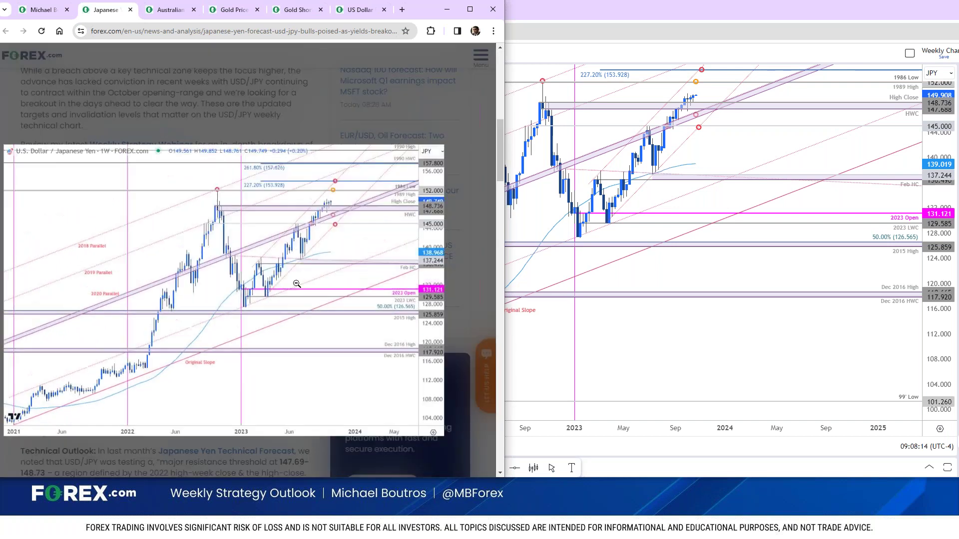
pyautogui.click(265, 297)
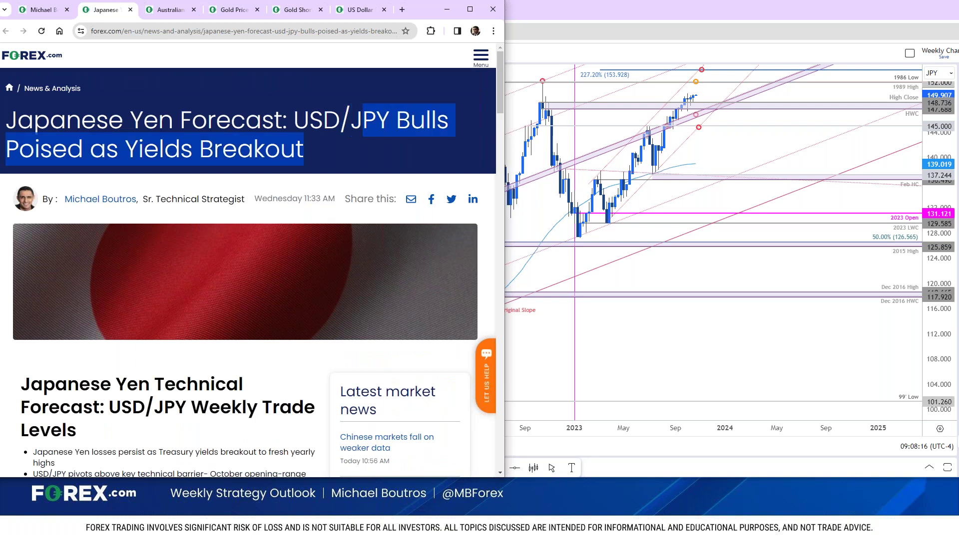
# Step: Select the article title, enlarge the weekly USD/JPY chart again, then return to TradingView
pyautogui.moveTo(348, 149); pyautogui.dragTo(376, 103)
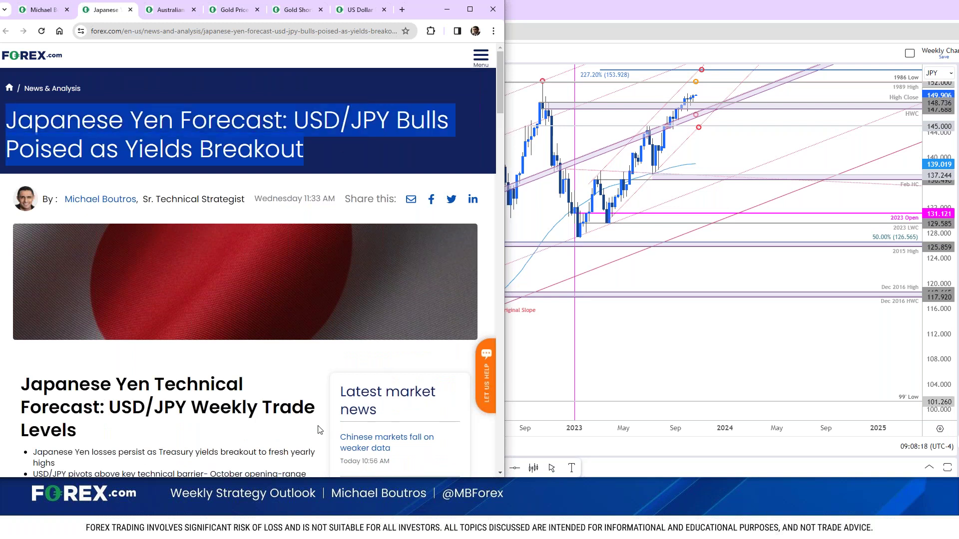
pyautogui.scroll(-5, 320, 430)
pyautogui.scroll(-1, 320, 430)
pyautogui.click(264, 309)
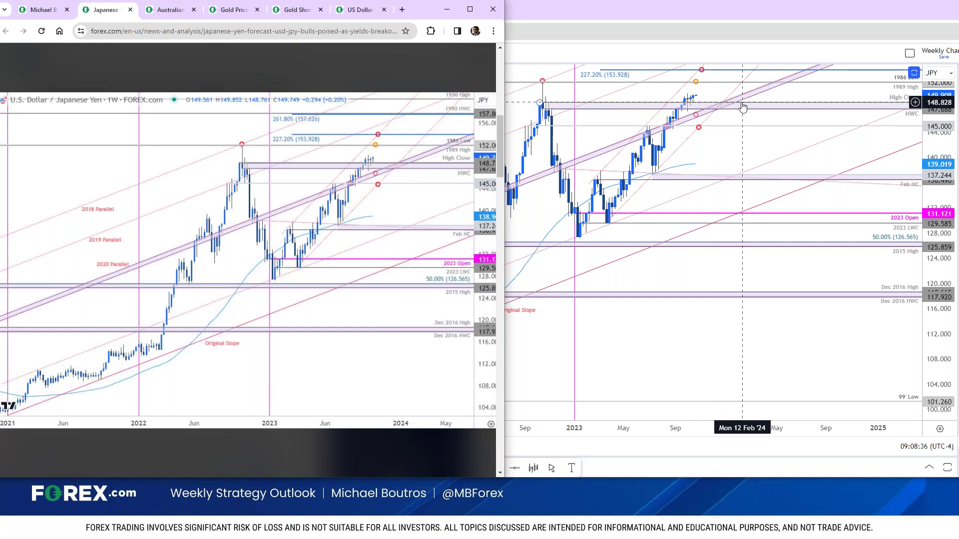
pyautogui.click(736, 156)
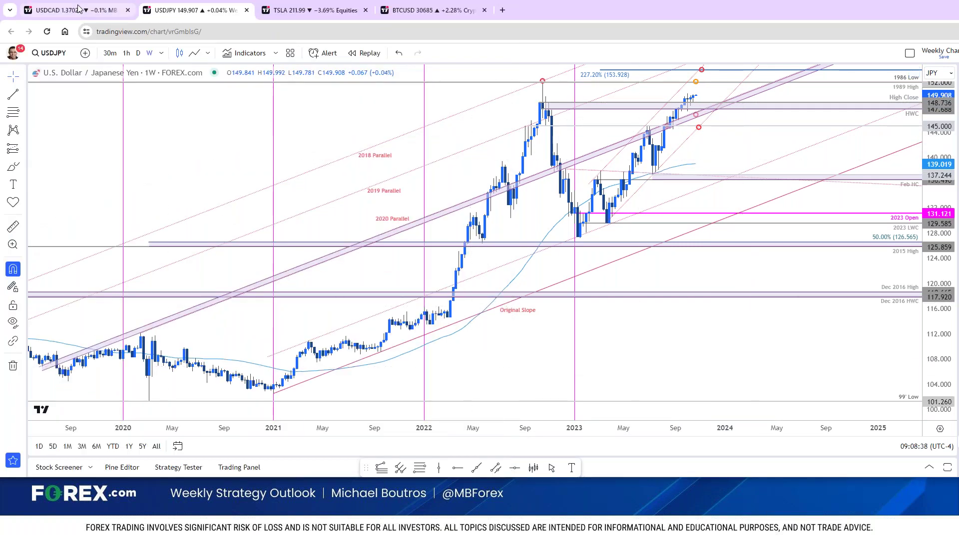
# Step: Put the first tab's USD/JPY chart on daily candles and shift to recent price action
pyautogui.click(78, 11)
pyautogui.click(286, 228)
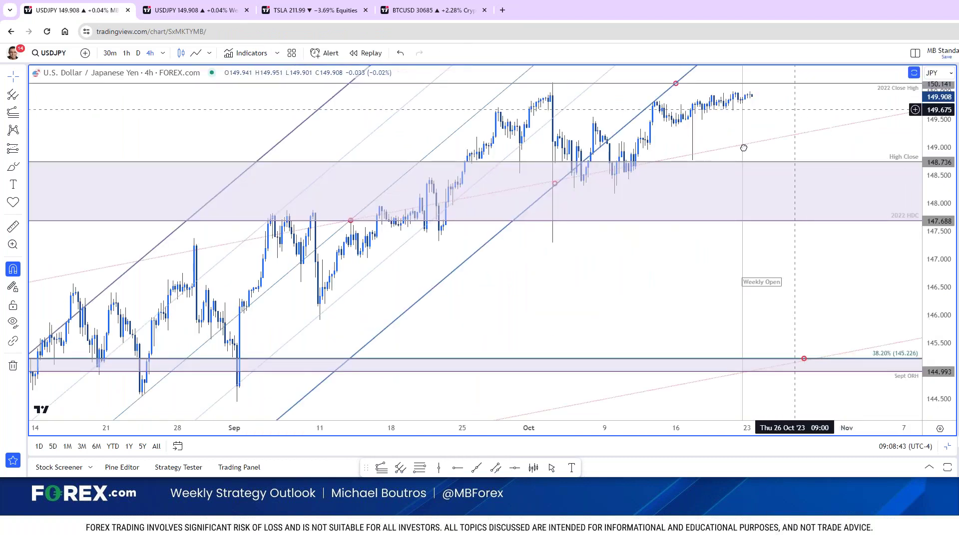
pyautogui.write('1D')
pyautogui.press('Return')
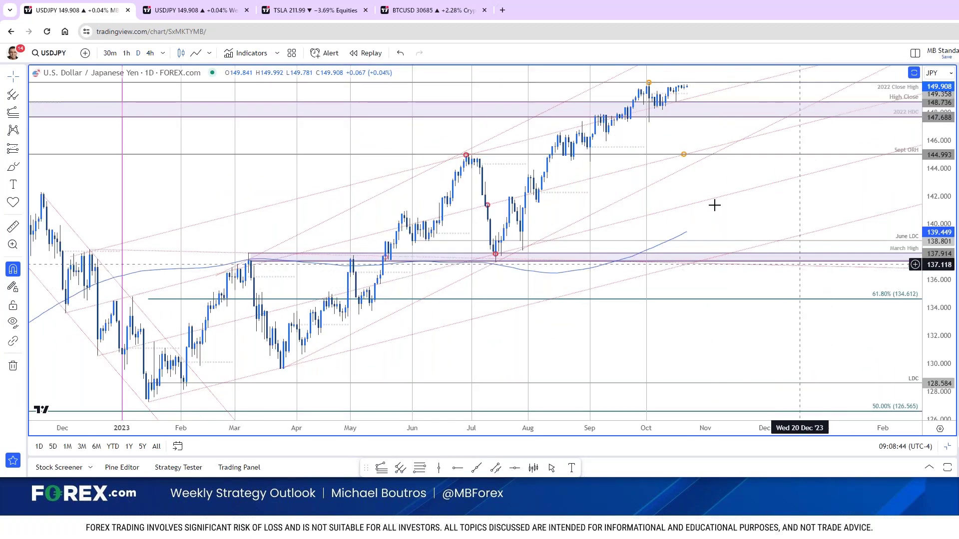
pyautogui.moveTo(847, 199); pyautogui.dragTo(781, 315)
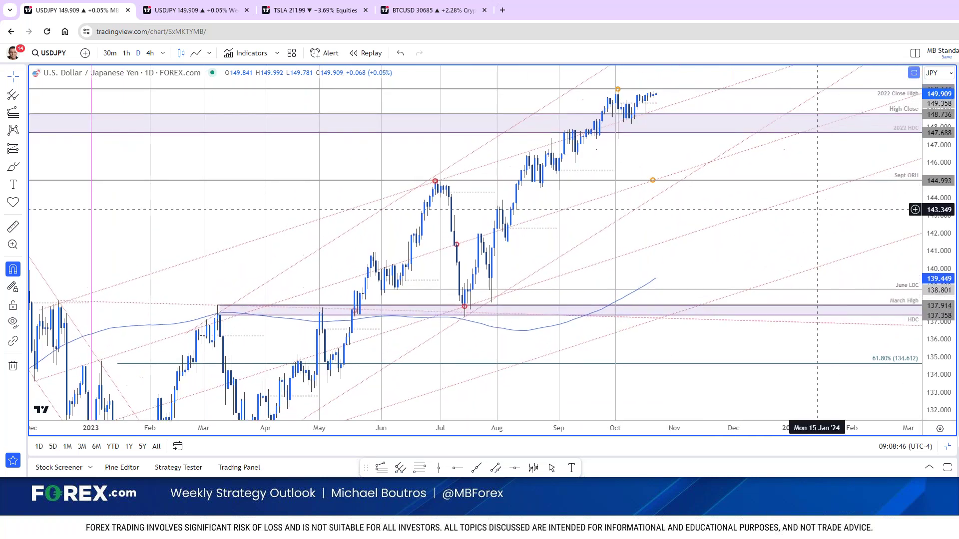
pyautogui.scroll(1, 780, 315)
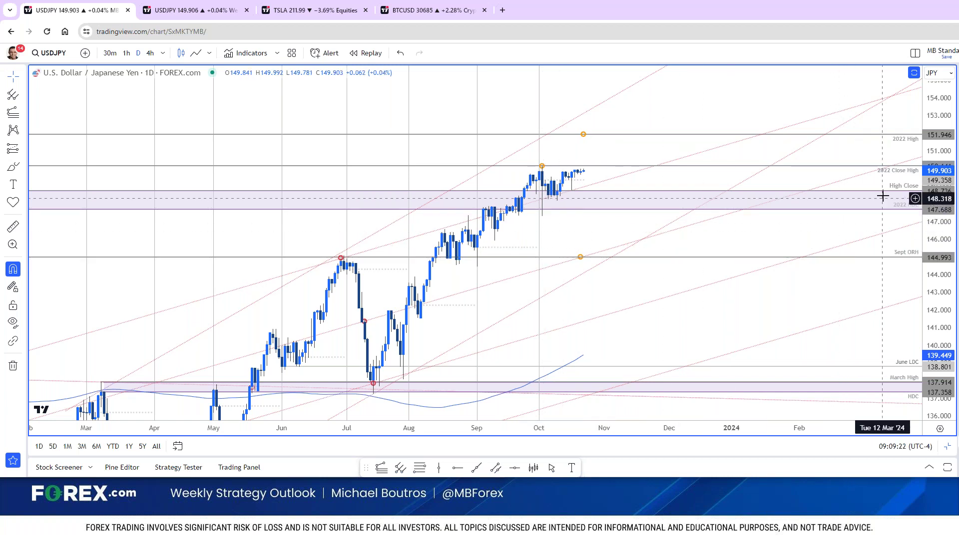
# Step: Inspect the 2022 Close High drawing, pan around the recent highs, and switch to 4-hour candles
pyautogui.click(898, 178)
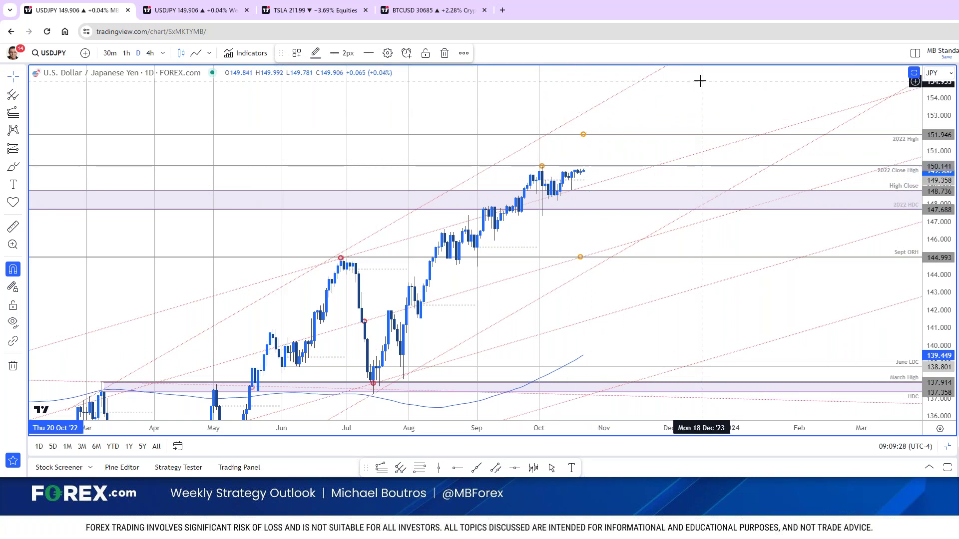
pyautogui.scroll(-4, 700, 81)
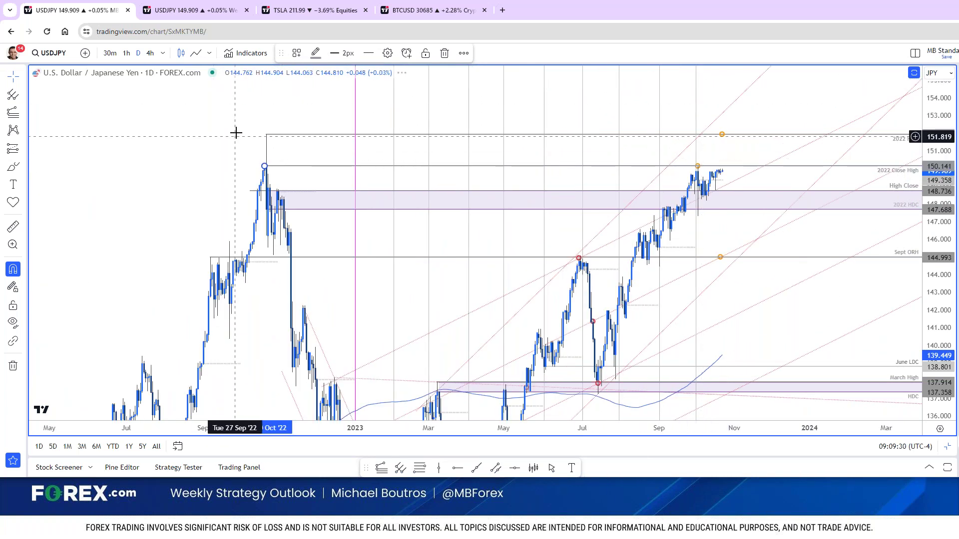
pyautogui.scroll(3, 241, 129)
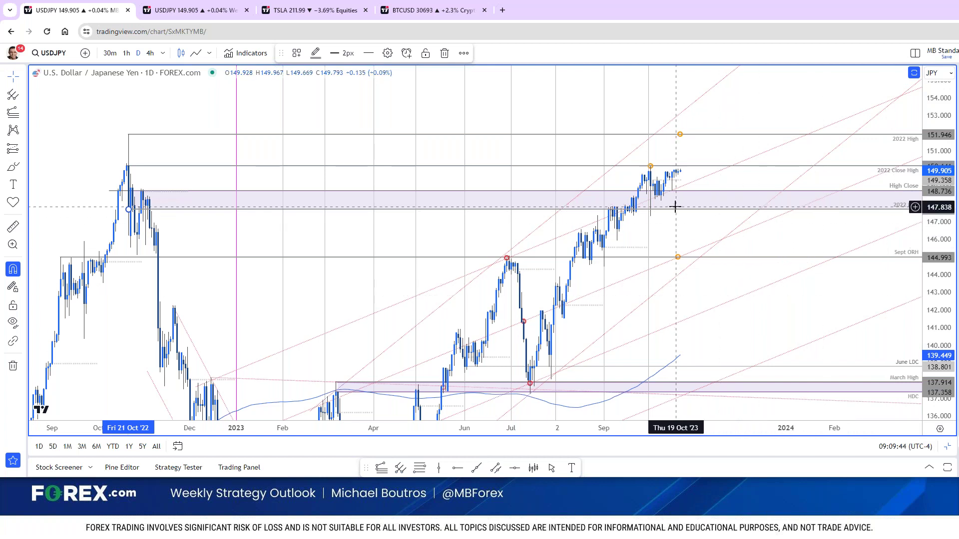
pyautogui.moveTo(698, 284); pyautogui.dragTo(678, 201)
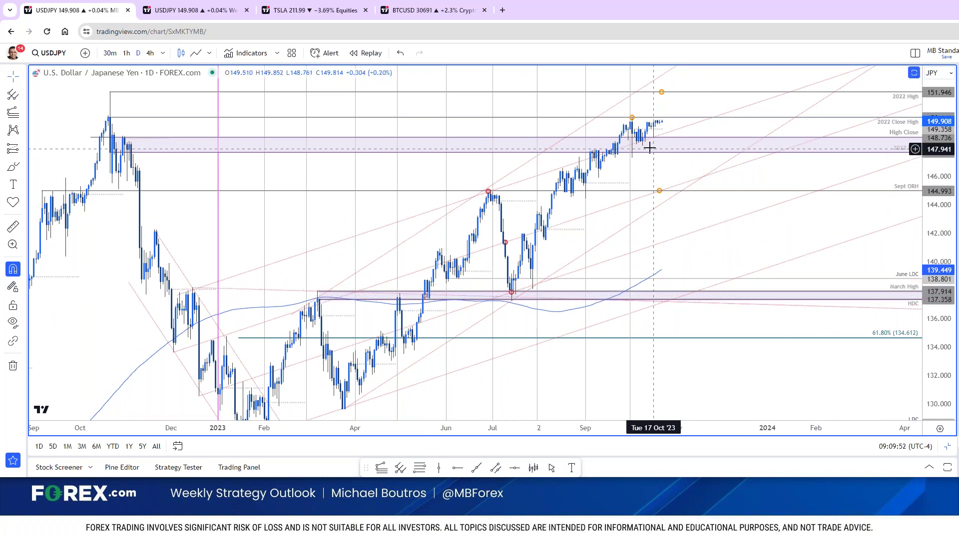
pyautogui.moveTo(648, 182); pyautogui.dragTo(655, 207)
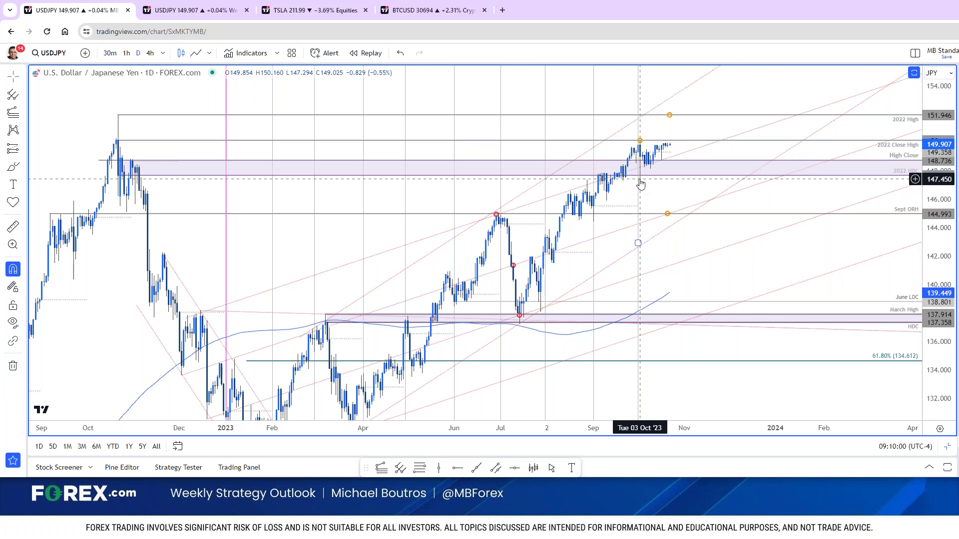
pyautogui.press('4')
pyautogui.press('h')
pyautogui.press('Return')
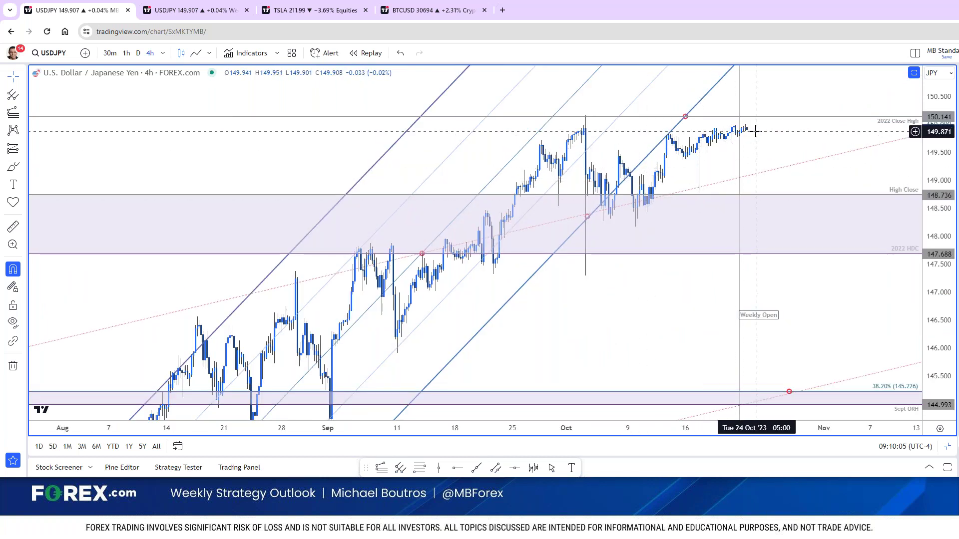
# Step: Pan the 4-hour USD/JPY chart back over the June–October rally and return to November
pyautogui.moveTo(778, 137); pyautogui.dragTo(731, 152)
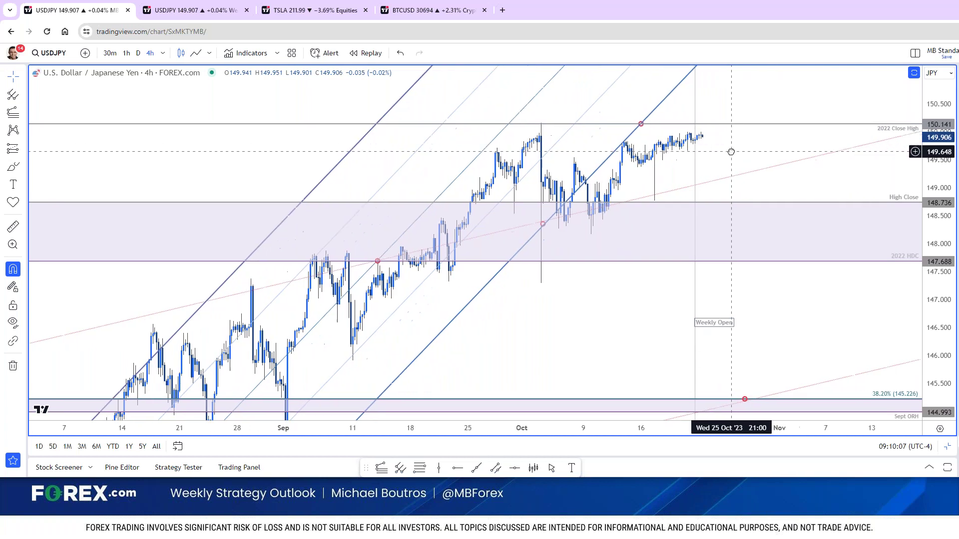
pyautogui.moveTo(938, 224); pyautogui.dragTo(939, 300)
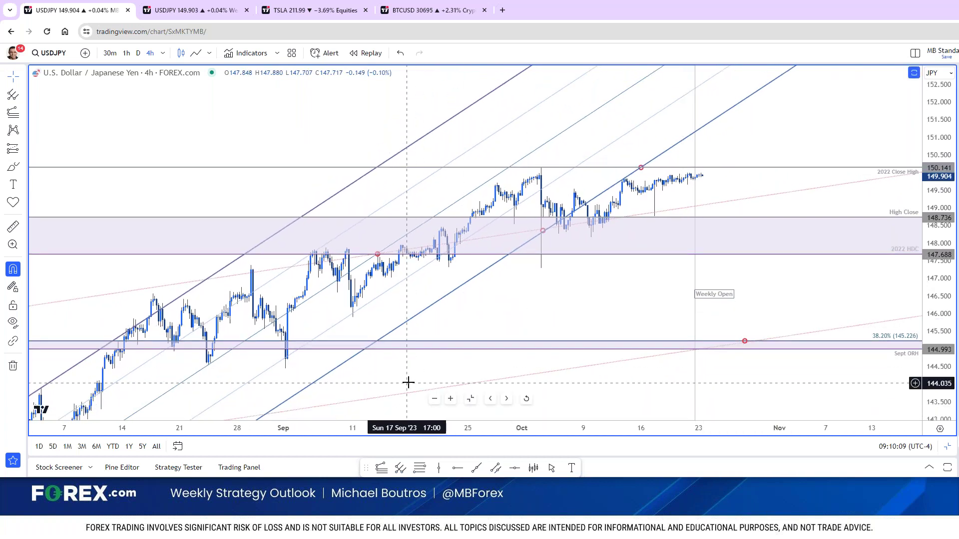
pyautogui.moveTo(406, 383); pyautogui.dragTo(710, 191)
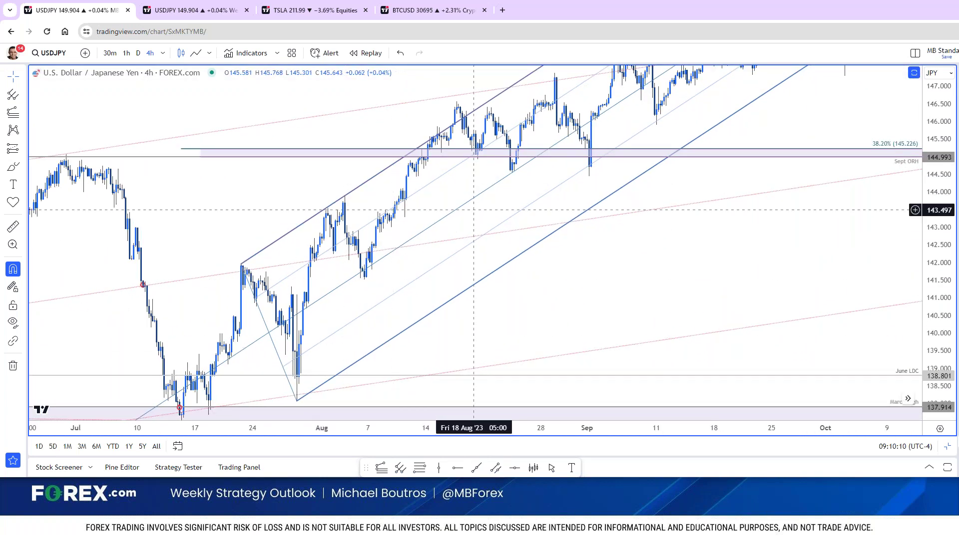
pyautogui.moveTo(826, 134); pyautogui.dragTo(430, 302)
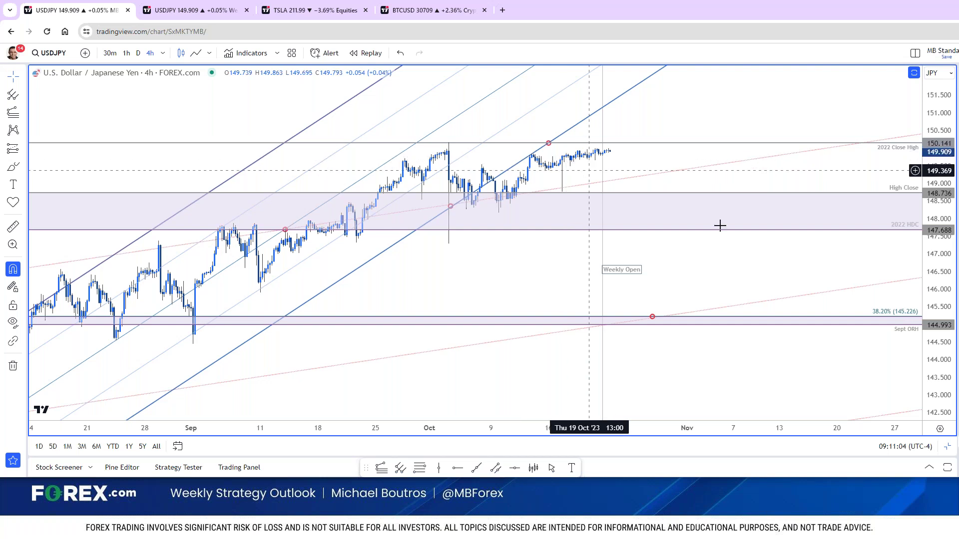
# Step: Toggle the chart to 1D and back to 4h, then load AUDUSD
pyautogui.write('1D')
pyautogui.press('Return')
pyautogui.write('4h')
pyautogui.press('Return')
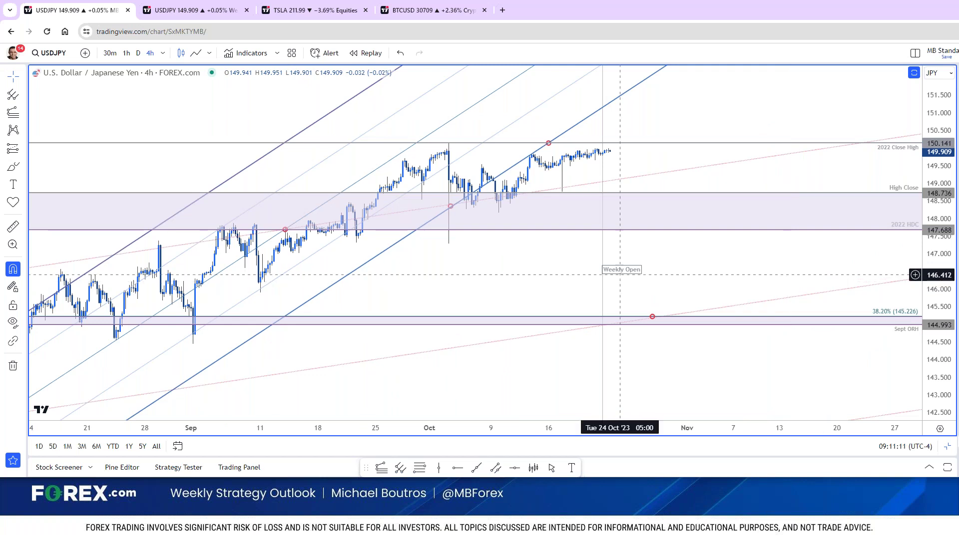
pyautogui.write('AUDUSD')
pyautogui.press('Return')
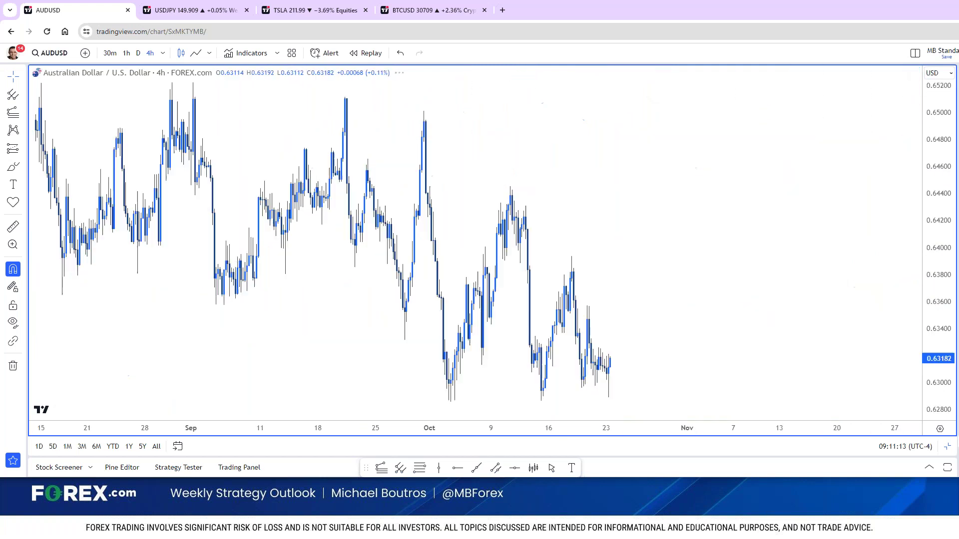
# Step: Close the Japanese yen forecast and enlarge the Australian Dollar article's weekly AUD/USD chart
pyautogui.click(195, 10)
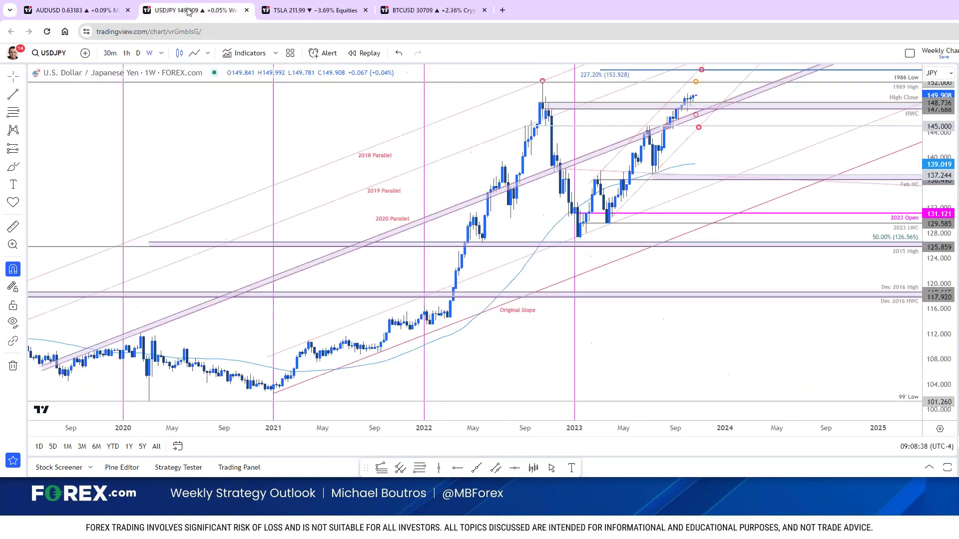
pyautogui.click(115, 11)
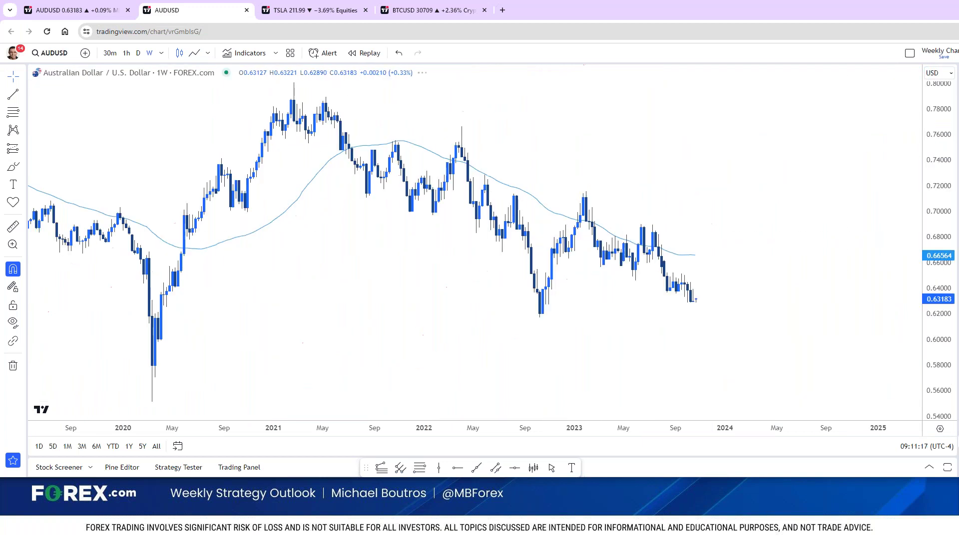
pyautogui.hotkey('alt', 'Tab')
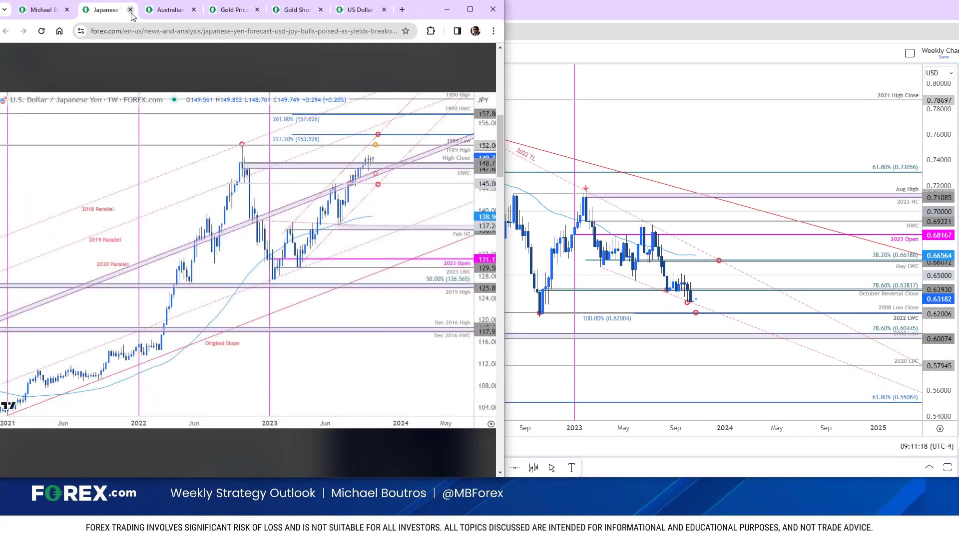
pyautogui.click(130, 10)
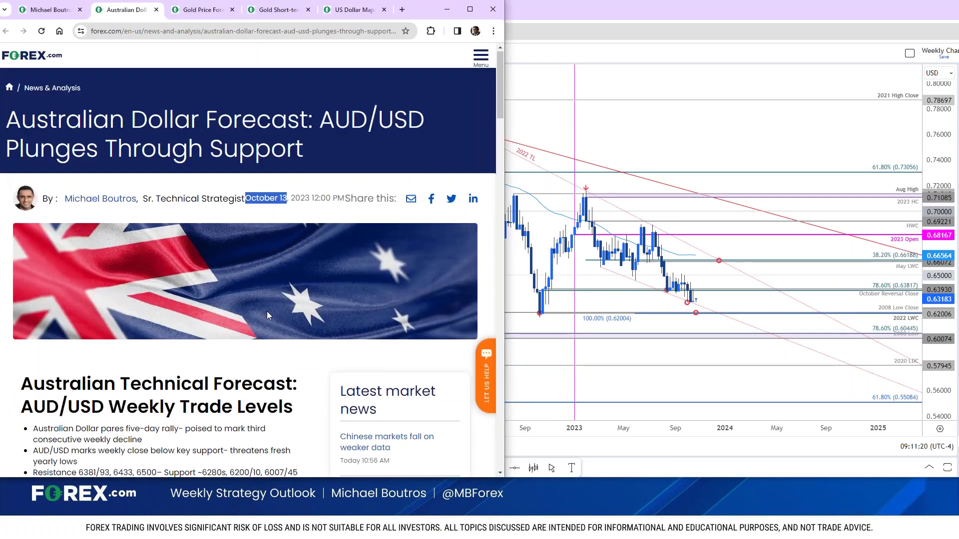
pyautogui.scroll(-8, 266, 310)
pyautogui.scroll(-1, 266, 310)
pyautogui.click(280, 325)
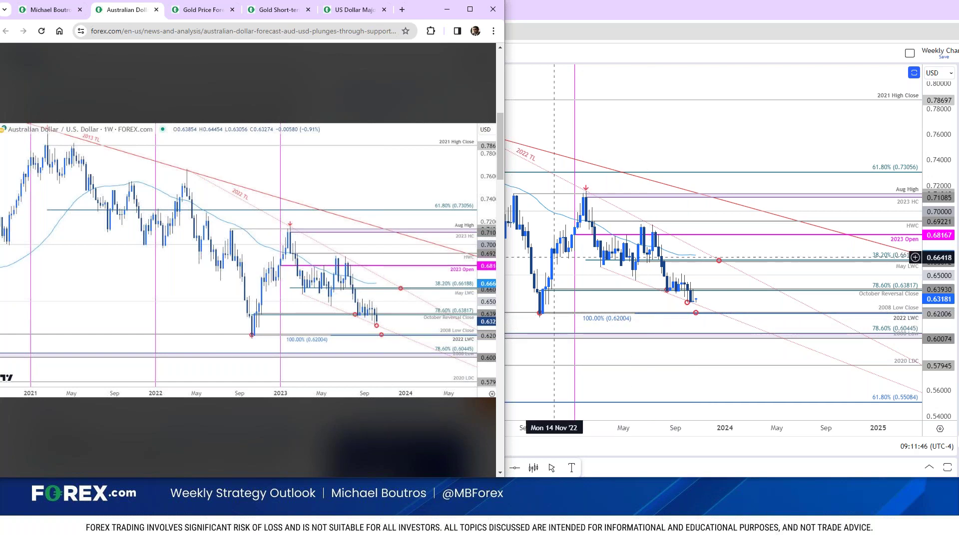
# Step: Compare the 0.62006 support line, then return to TradingView's weekly AUD/USD chart with its oscillator pane
pyautogui.click(540, 313)
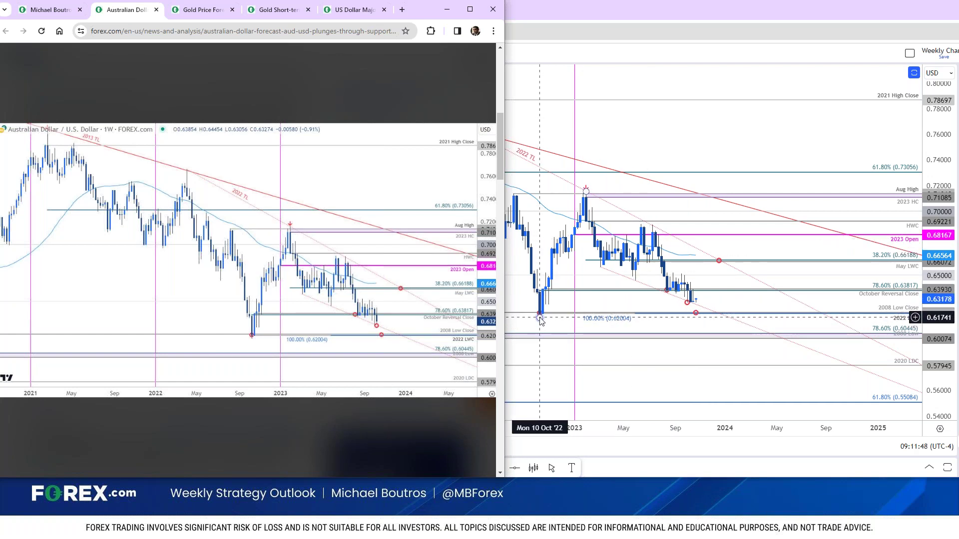
pyautogui.scroll(-3, 562, 381)
pyautogui.scroll(-2, 561, 381)
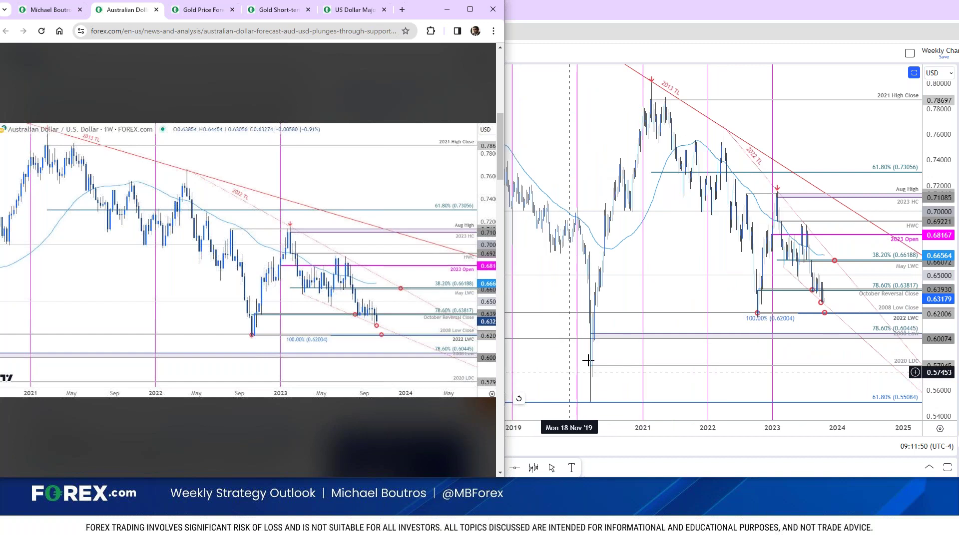
pyautogui.scroll(-2, 590, 360)
pyautogui.scroll(-2, 592, 362)
pyautogui.scroll(-3, 591, 362)
pyautogui.scroll(-1, 594, 359)
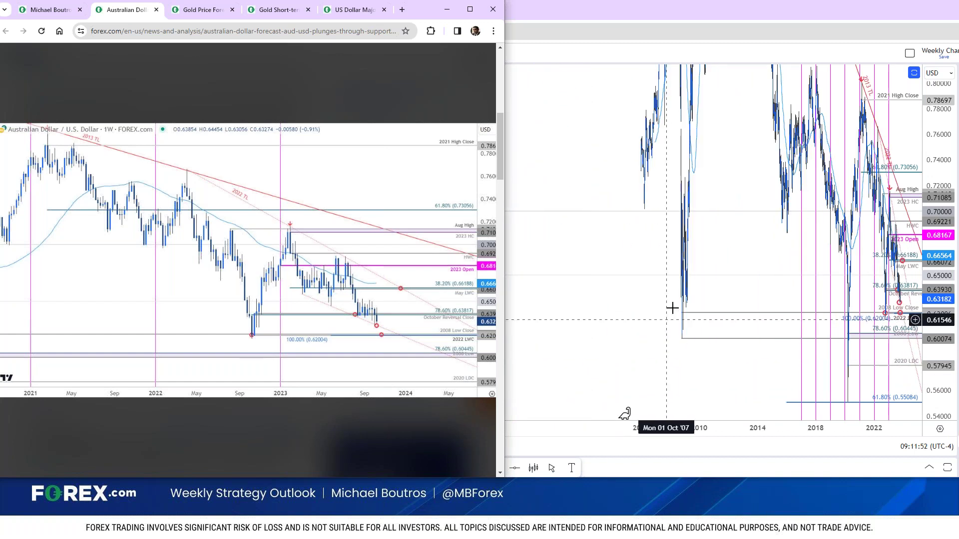
pyautogui.scroll(3, 676, 316)
pyautogui.scroll(3, 675, 316)
pyautogui.scroll(2, 675, 318)
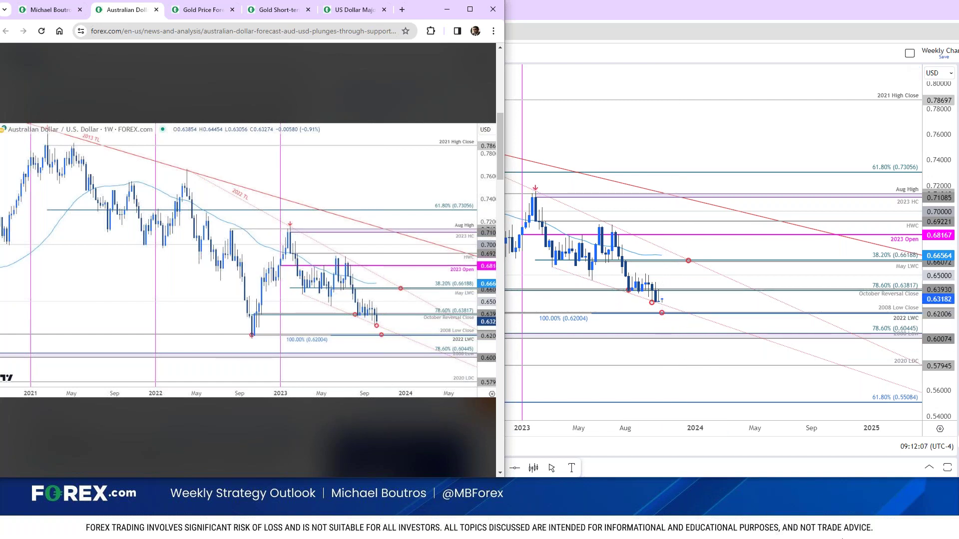
pyautogui.click(723, 122)
pyautogui.scroll(-2, 723, 121)
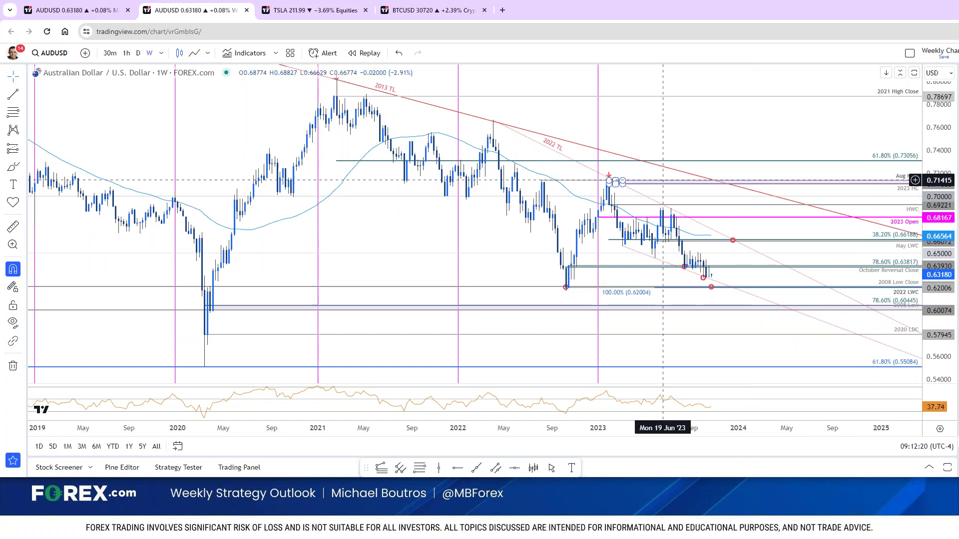
# Step: Open the first AUD/USD tab, compress its price scale, and switch it to daily candles
pyautogui.click(100, 10)
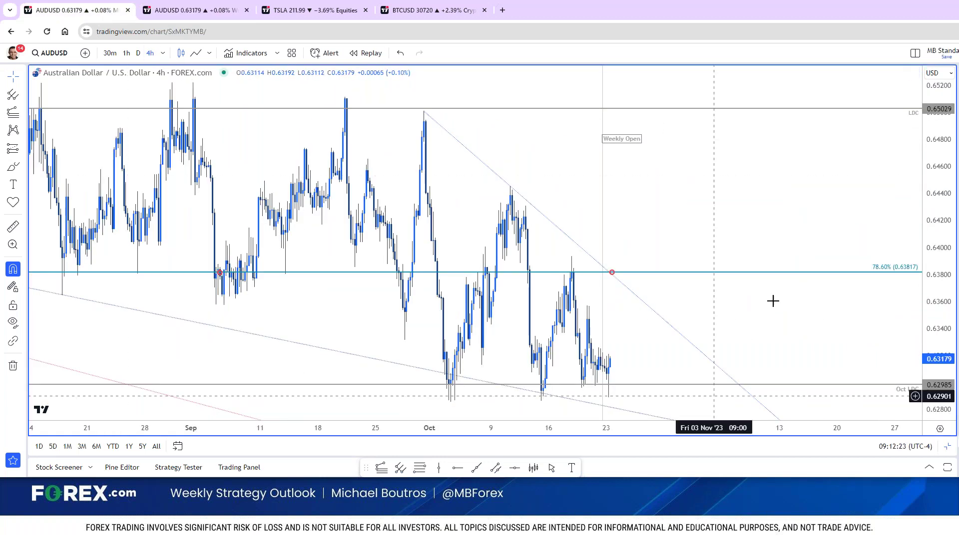
pyautogui.moveTo(938, 225); pyautogui.dragTo(939, 269)
pyautogui.press('d')
pyautogui.press('Return')
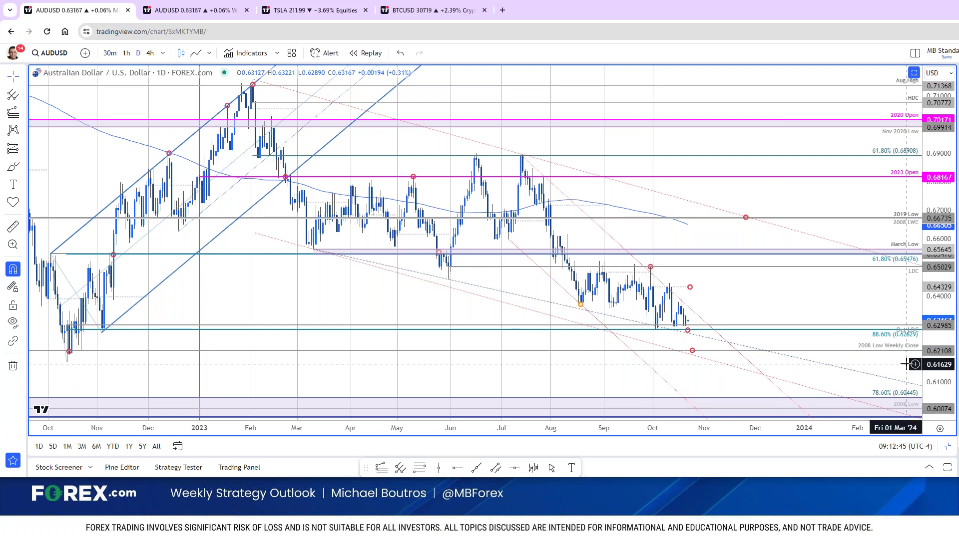
pyautogui.moveTo(906, 334)
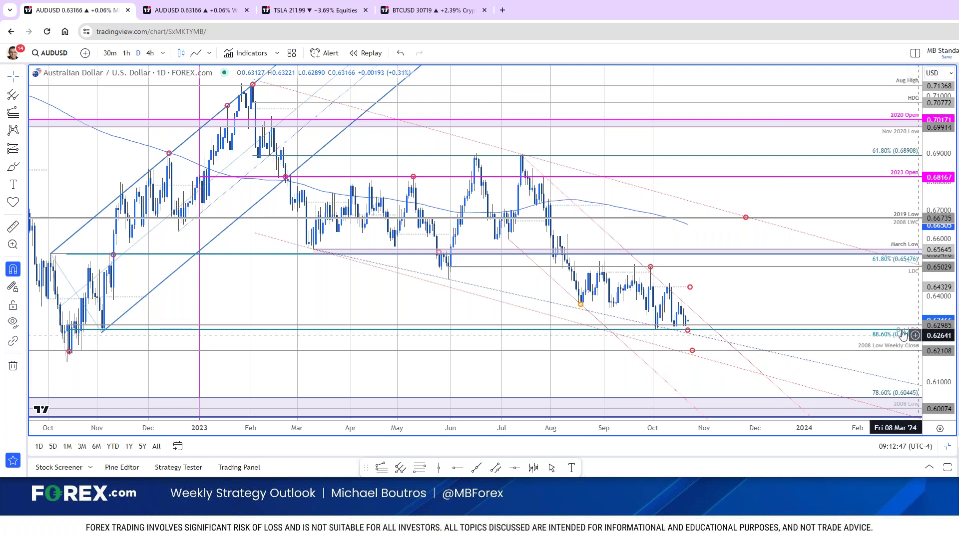
# Step: Switch the AUD/USD chart to a line display and back to candlesticks
pyautogui.scroll(-2, 233, 367)
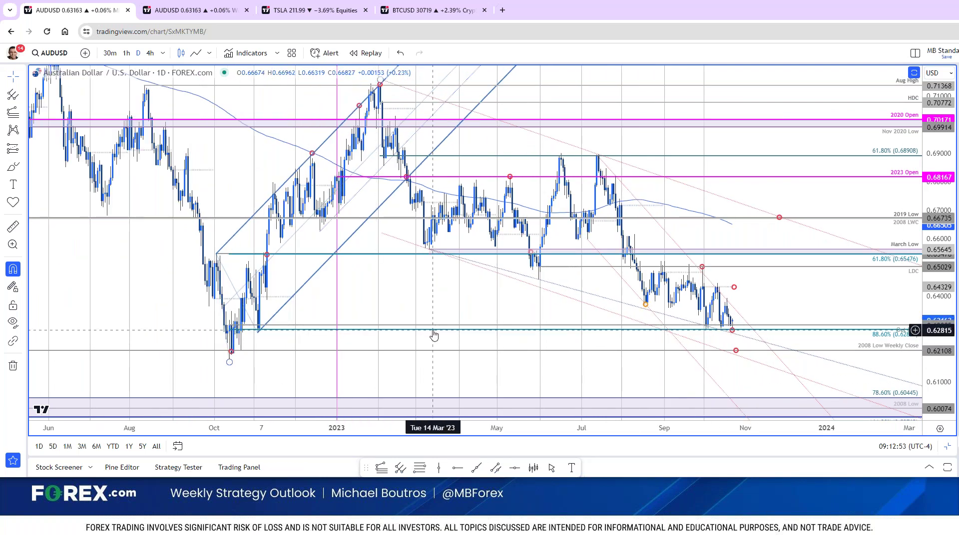
pyautogui.scroll(2, 433, 336)
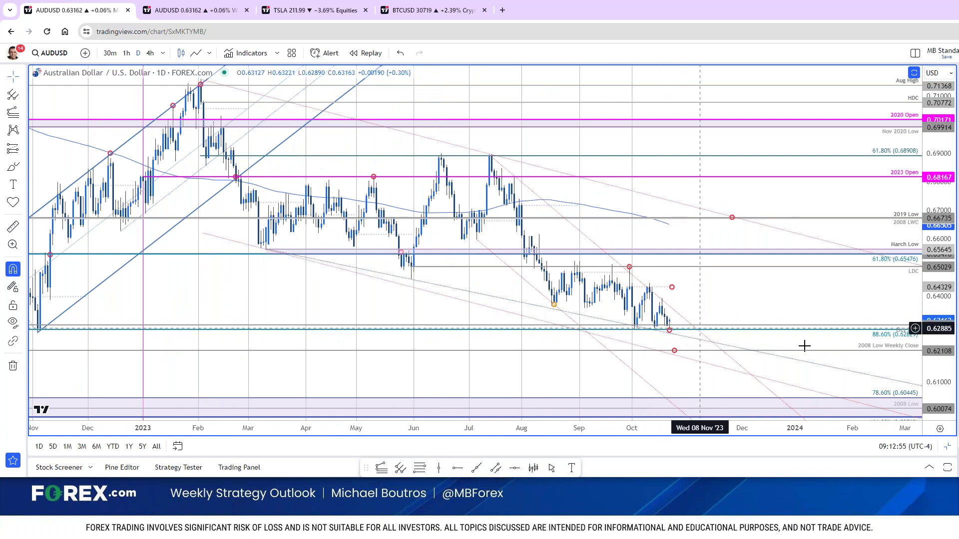
pyautogui.click(196, 53)
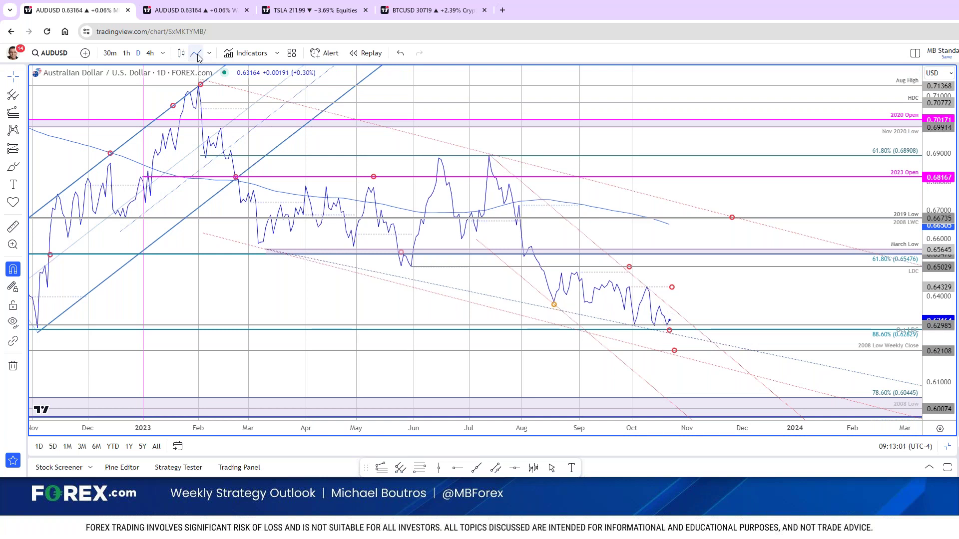
pyautogui.click(181, 53)
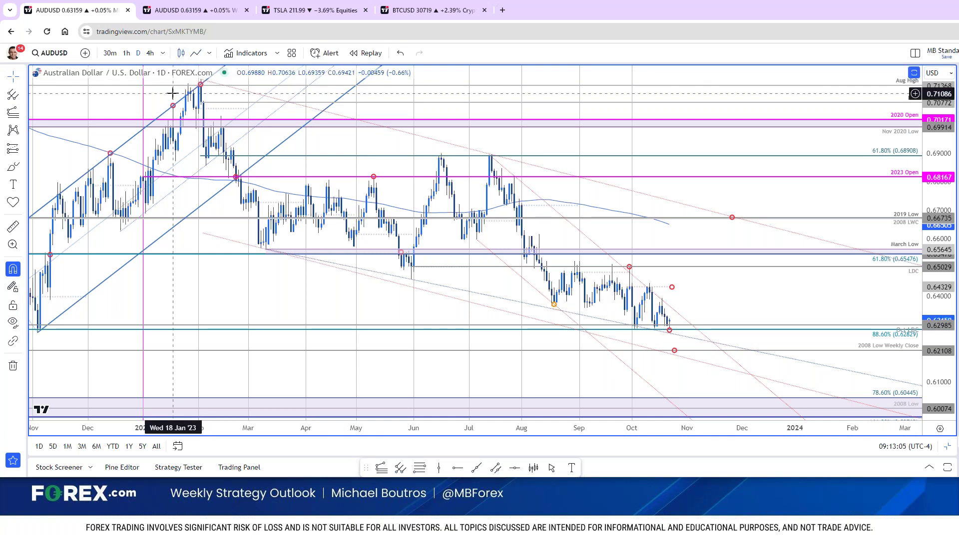
# Step: Go to 4-hour, compress the price scale, return to daily, then enter the XAUUSD symbol
pyautogui.write('4h')
pyautogui.press('Return')
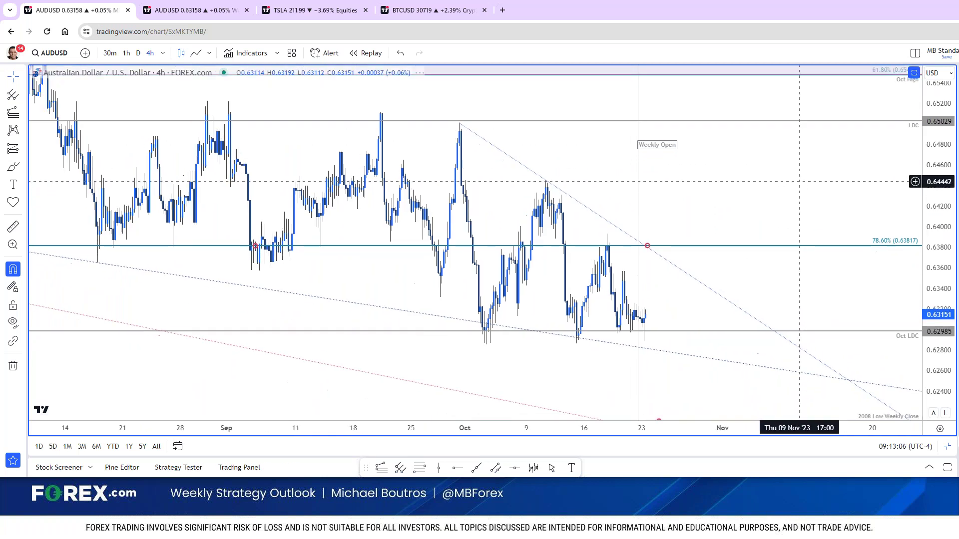
pyautogui.scroll(2, 799, 181)
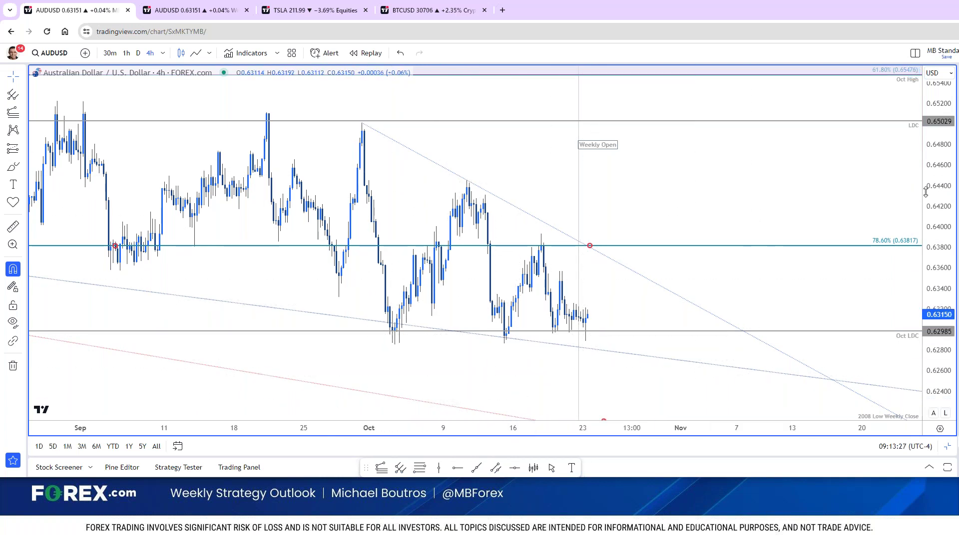
pyautogui.moveTo(926, 192); pyautogui.dragTo(925, 225)
pyautogui.moveTo(839, 268); pyautogui.dragTo(895, 238)
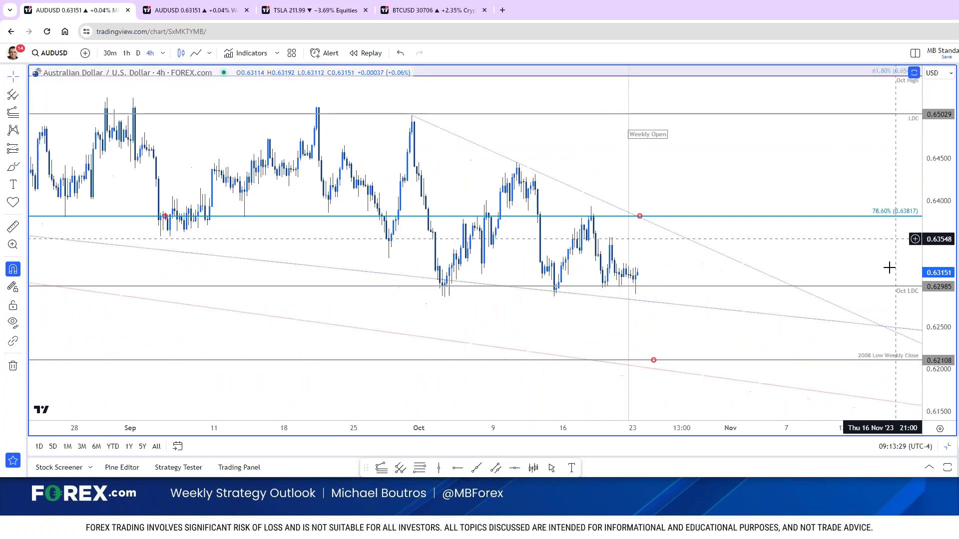
pyautogui.click(138, 53)
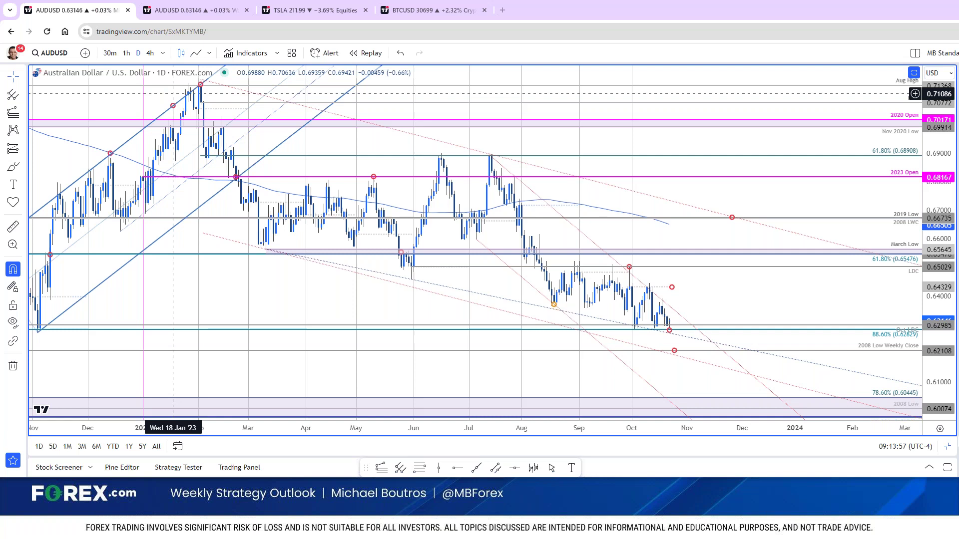
pyautogui.press('space')
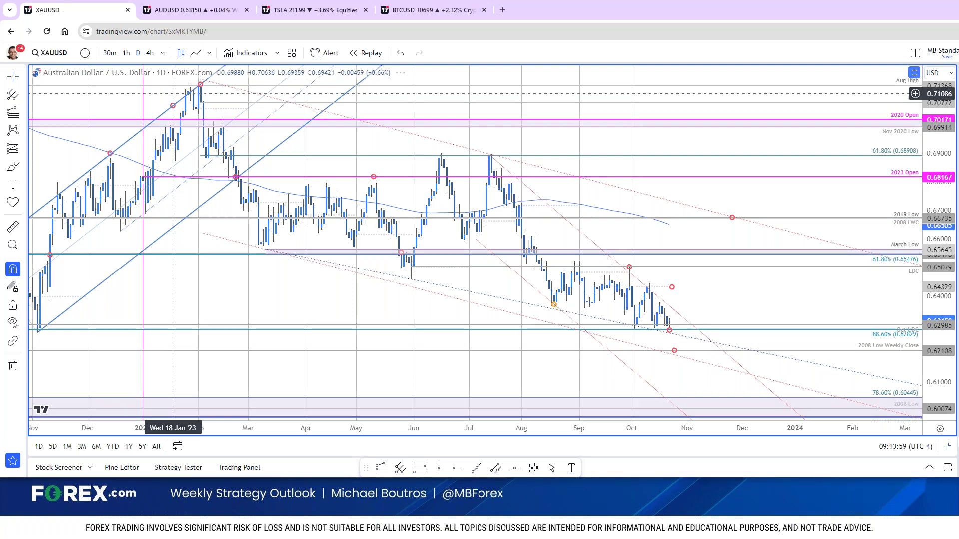
# Step: Zoom the daily Gold Spot chart onto recent price action and pan to the latest candles
pyautogui.scroll(2, 724, 332)
pyautogui.scroll(2, 740, 342)
pyautogui.moveTo(941, 327); pyautogui.dragTo(933, 273)
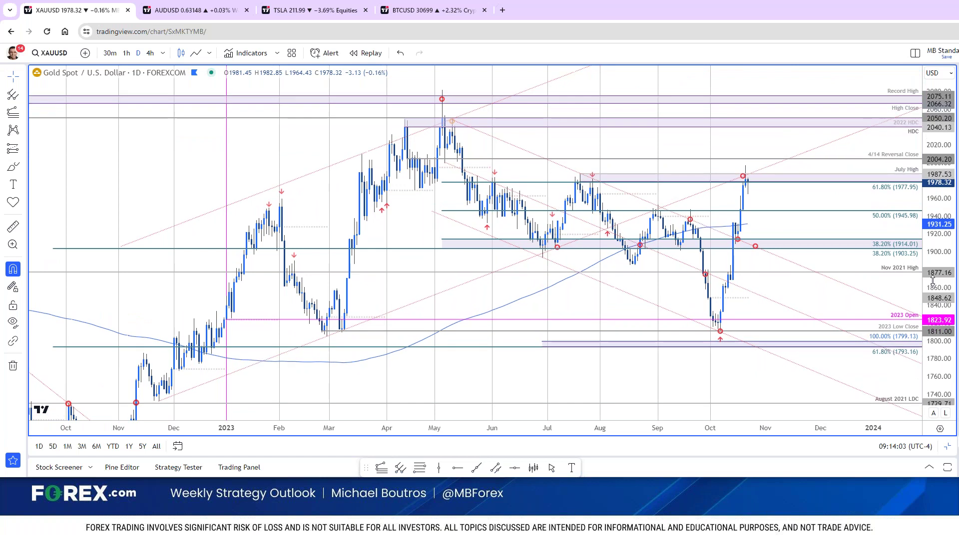
pyautogui.scroll(1, 758, 385)
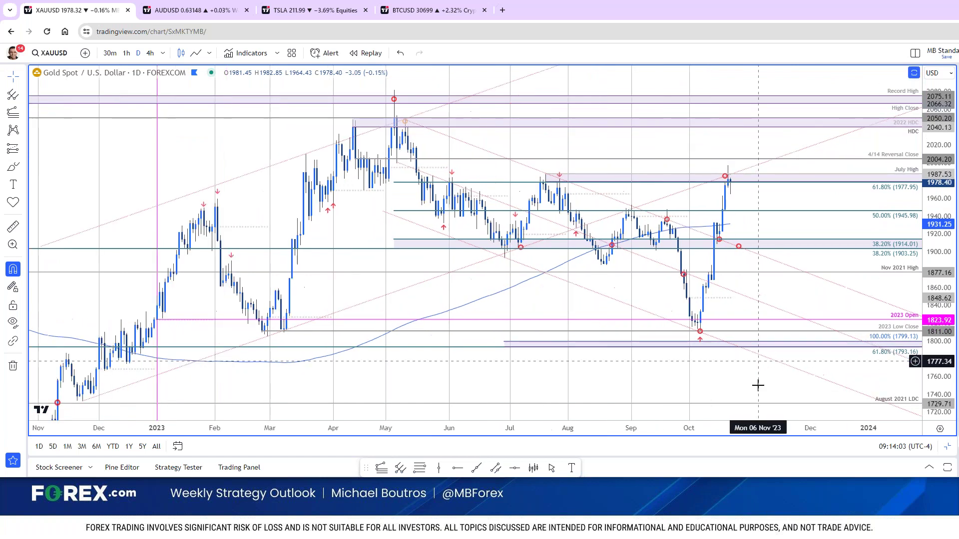
pyautogui.click(599, 276)
pyautogui.moveTo(484, 171); pyautogui.dragTo(415, 172)
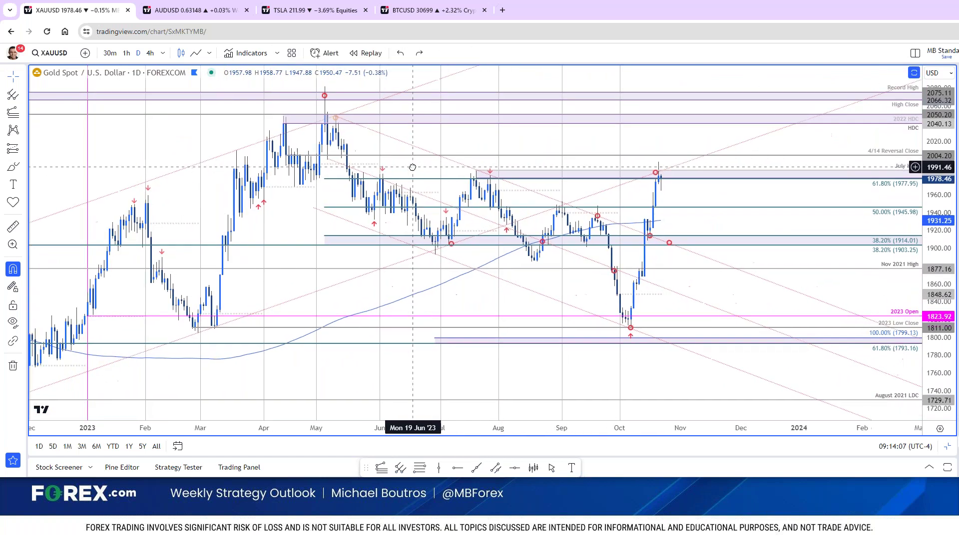
pyautogui.hotkey('alt', 'Tab')
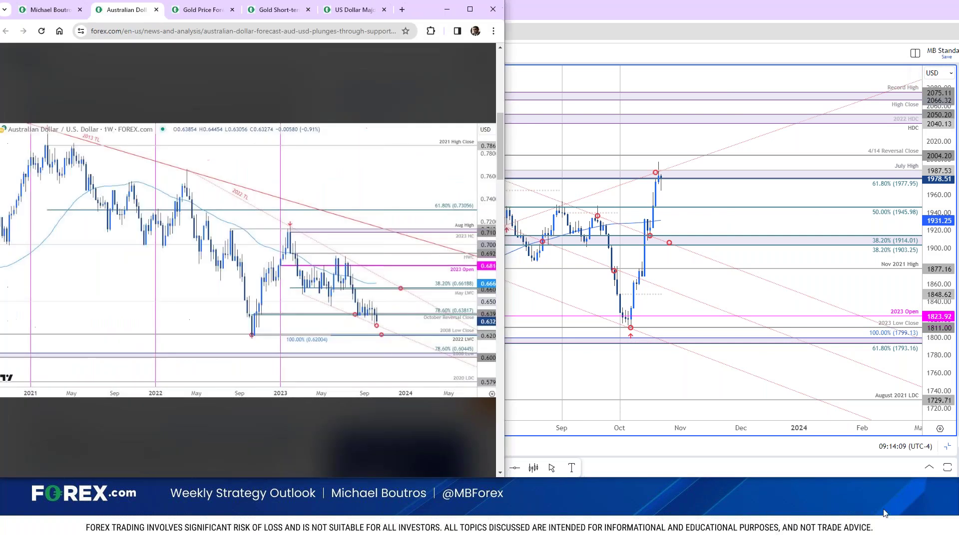
# Step: Close the Australian Dollar article, enlarge the gold forecast's weekly XAU/USD chart, then return to TradingView
pyautogui.click(157, 10)
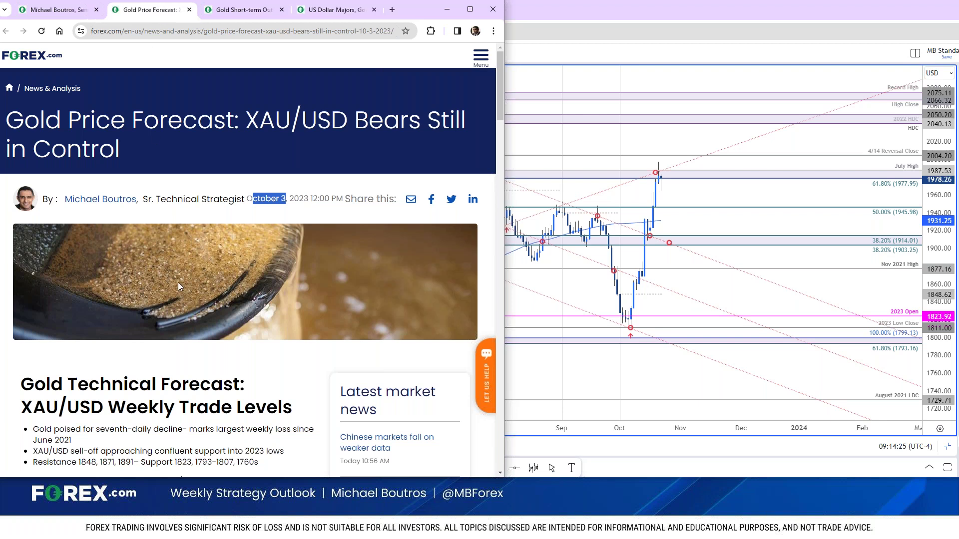
pyautogui.scroll(-5, 190, 300)
pyautogui.scroll(-4, 204, 314)
pyautogui.click(204, 313)
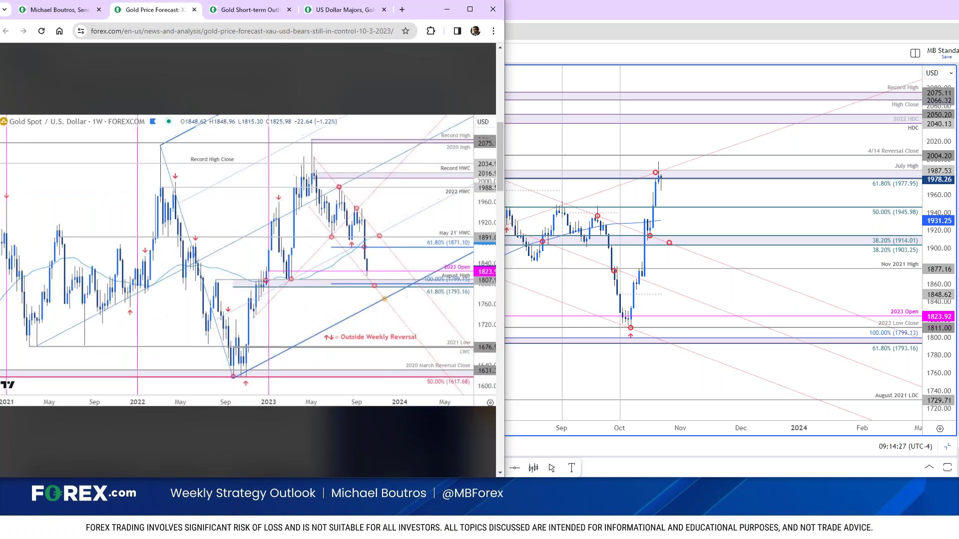
pyautogui.click(381, 33)
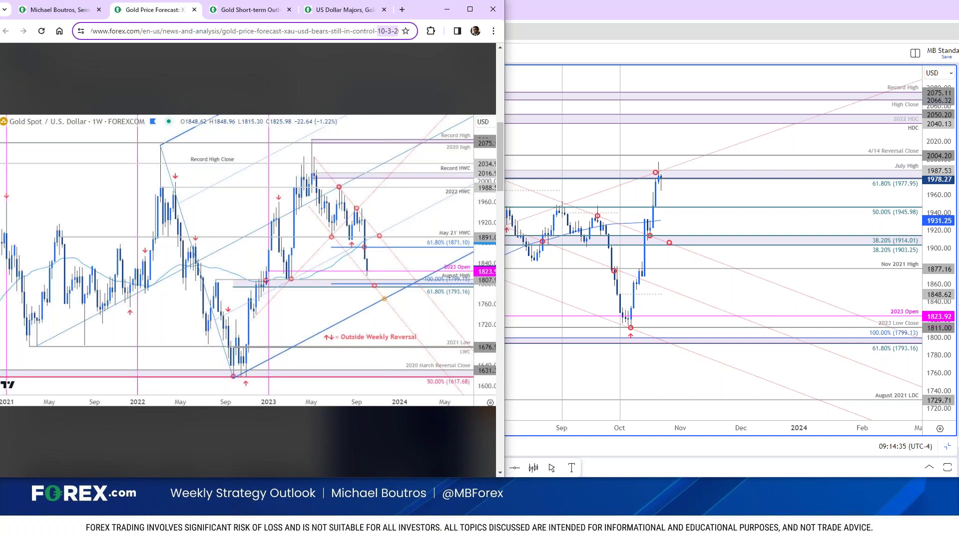
pyautogui.click(754, 159)
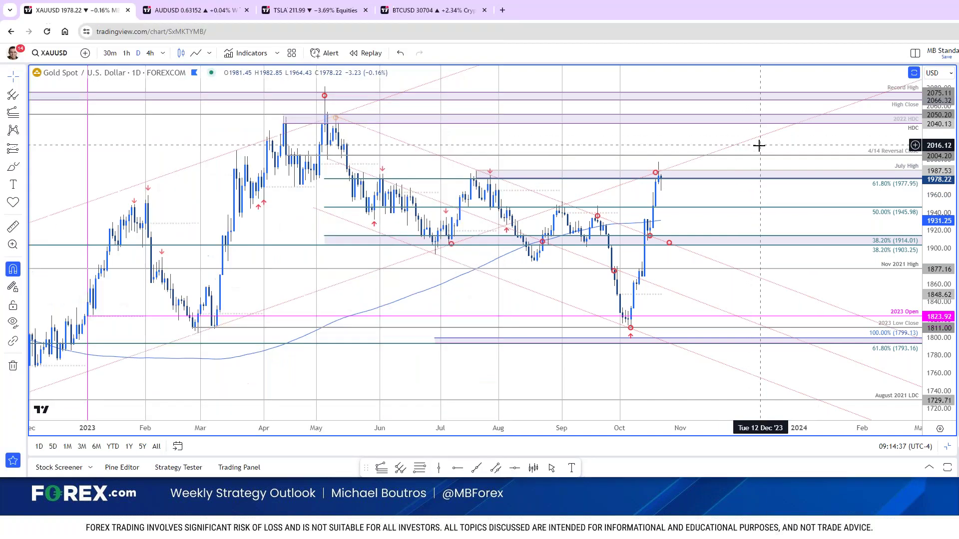
# Step: Open the weekly Gold Spot tab, frame and stretch recent prices, and bring the gold article alongside
pyautogui.click(220, 11)
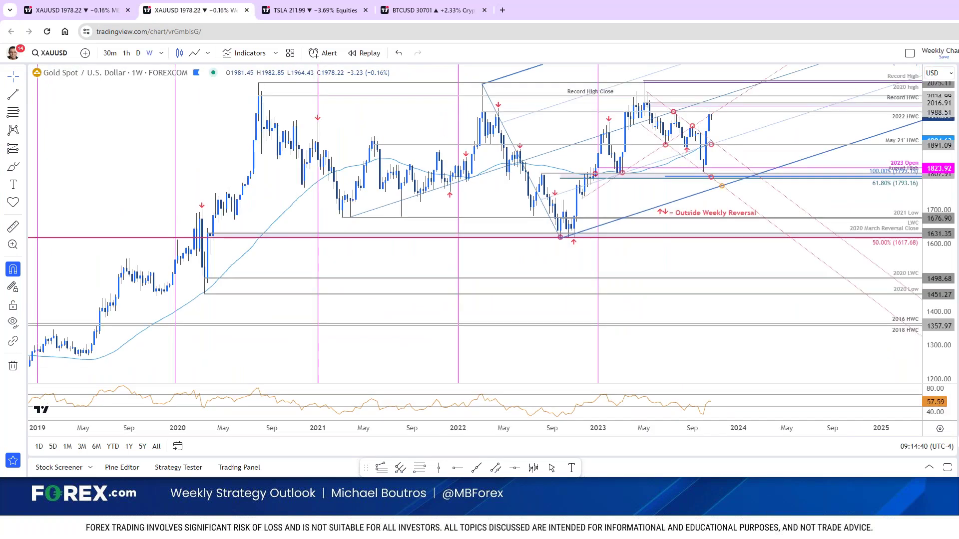
pyautogui.moveTo(788, 307); pyautogui.dragTo(775, 353)
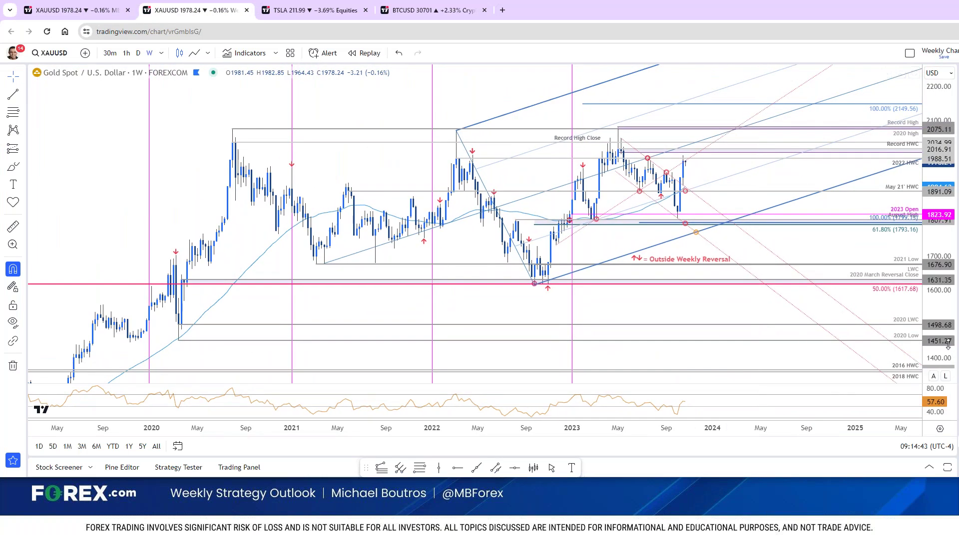
pyautogui.moveTo(947, 348); pyautogui.dragTo(946, 313)
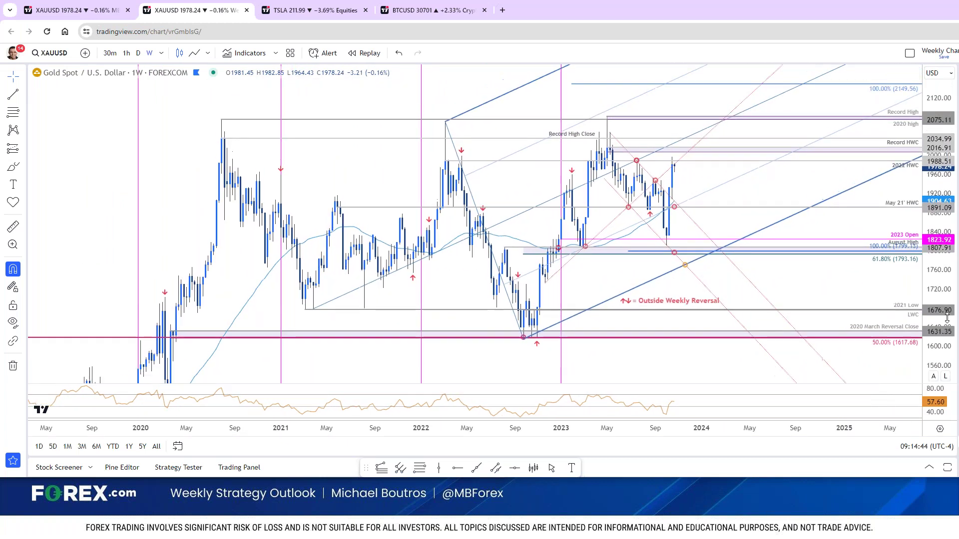
pyautogui.hotkey('alt', 'Tab')
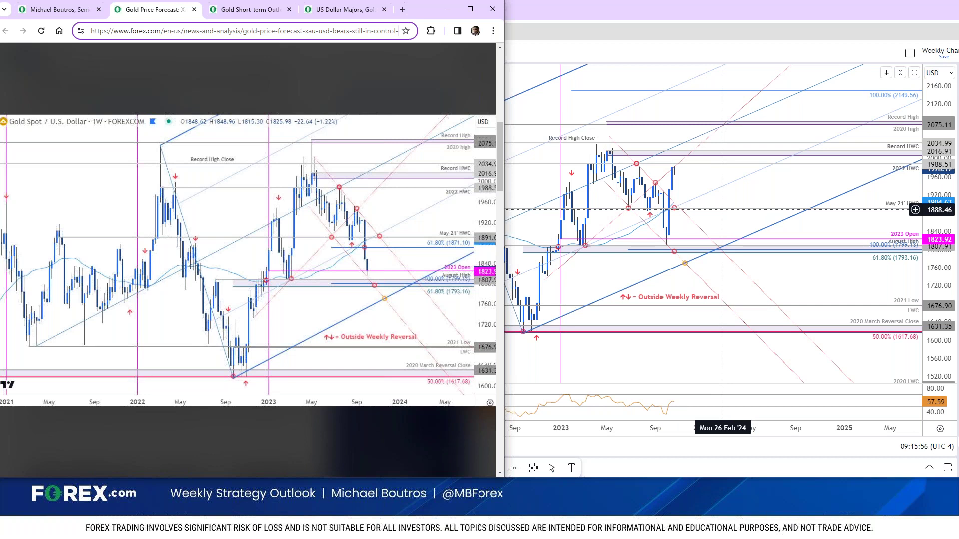
# Step: Check the August High circle and Record HWC zone against the article's weekly levels, then return to the daily gold chart
pyautogui.click(659, 257)
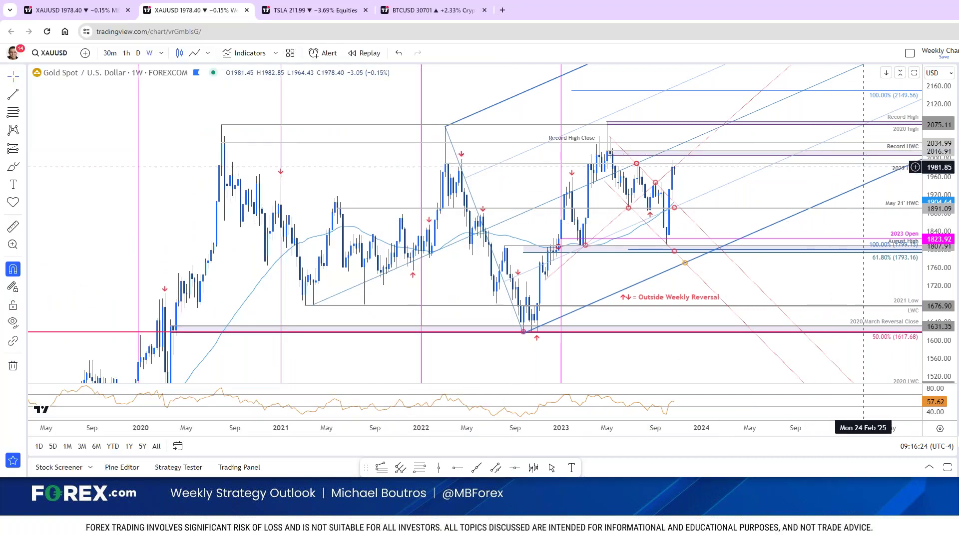
pyautogui.click(841, 157)
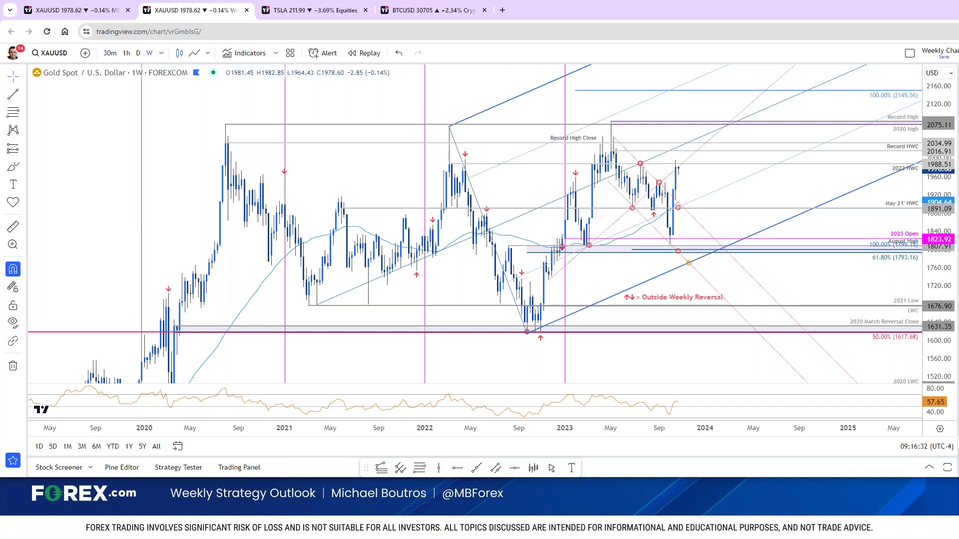
pyautogui.hotkey('alt', 'Tab')
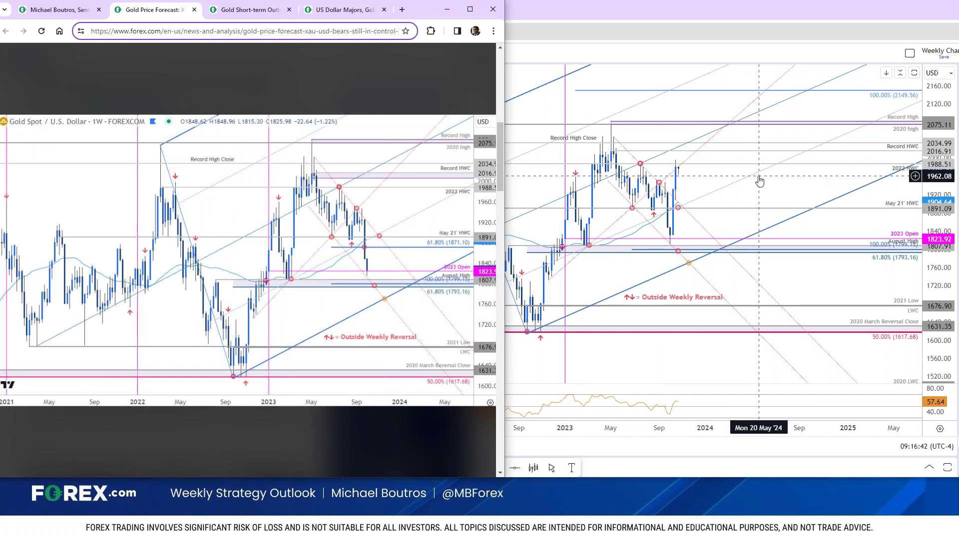
pyautogui.click(742, 207)
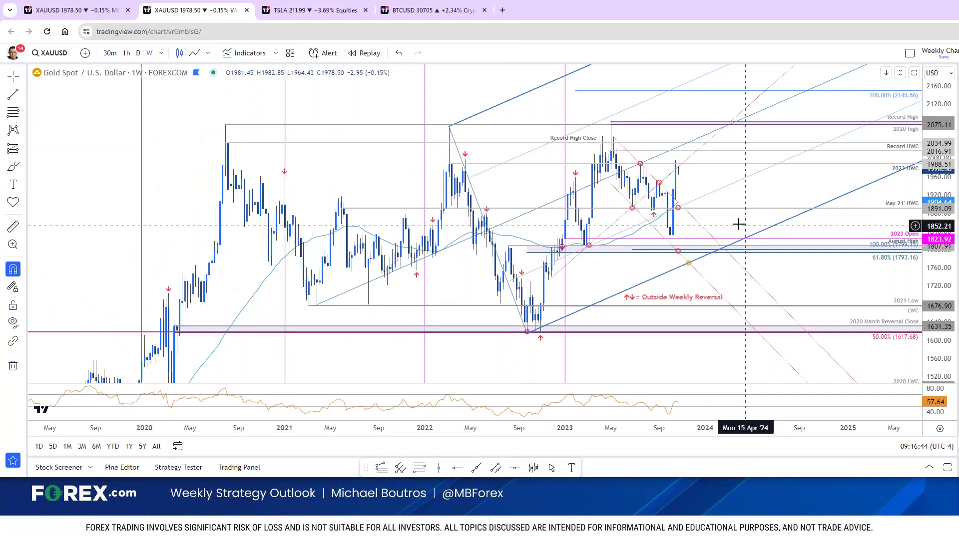
pyautogui.click(75, 10)
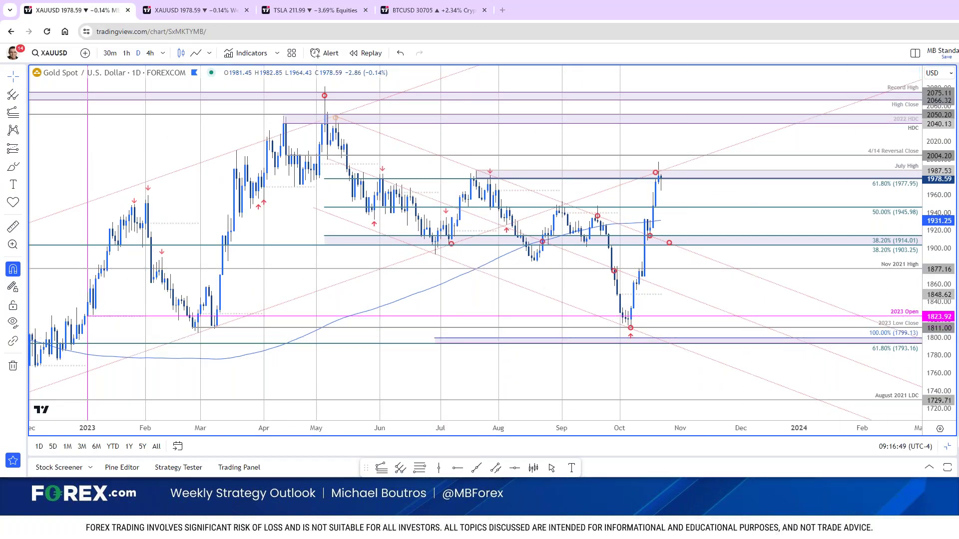
# Step: Enlarge the Gold Short-term Outlook's daily chart (near 1977.62, under July High 1987.53), then bring TradingView back
pyautogui.hotkey('alt', 'Tab')
pyautogui.click(193, 15)
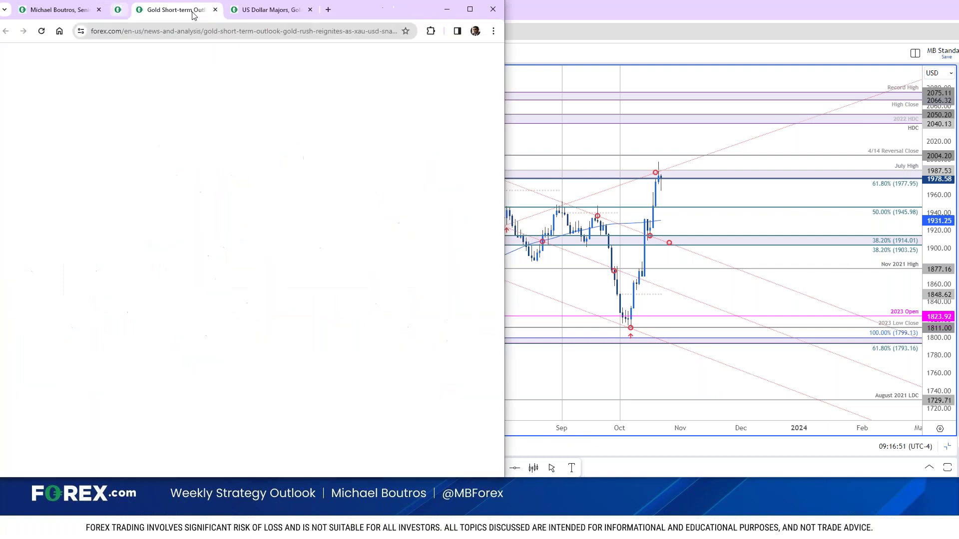
pyautogui.scroll(-8, 250, 268)
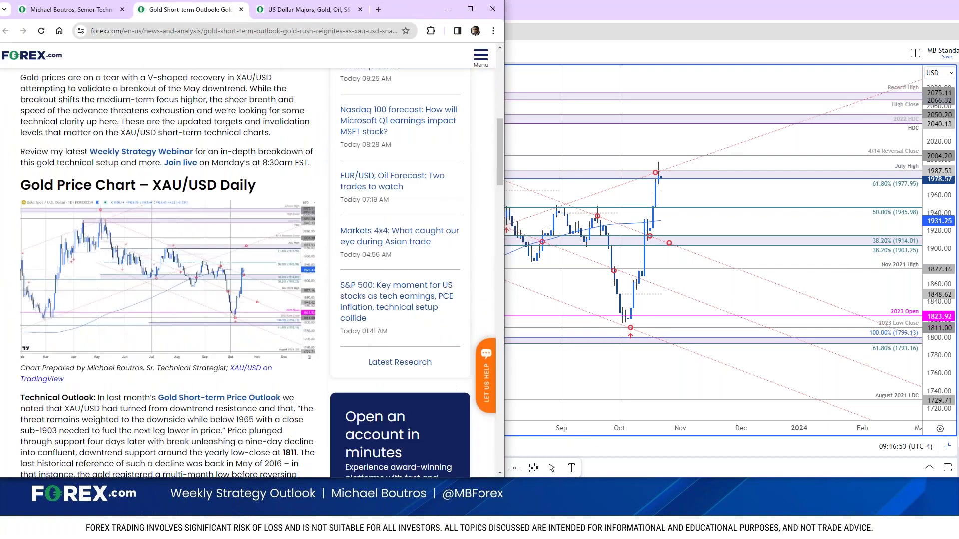
pyautogui.scroll(-5, 391, 361)
pyautogui.scroll(7, 391, 361)
pyautogui.click(236, 330)
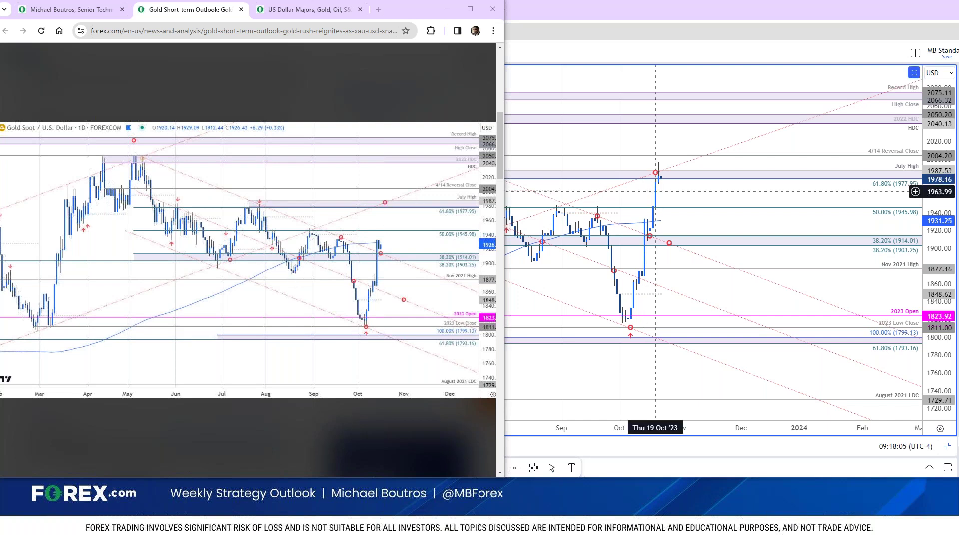
pyautogui.click(664, 175)
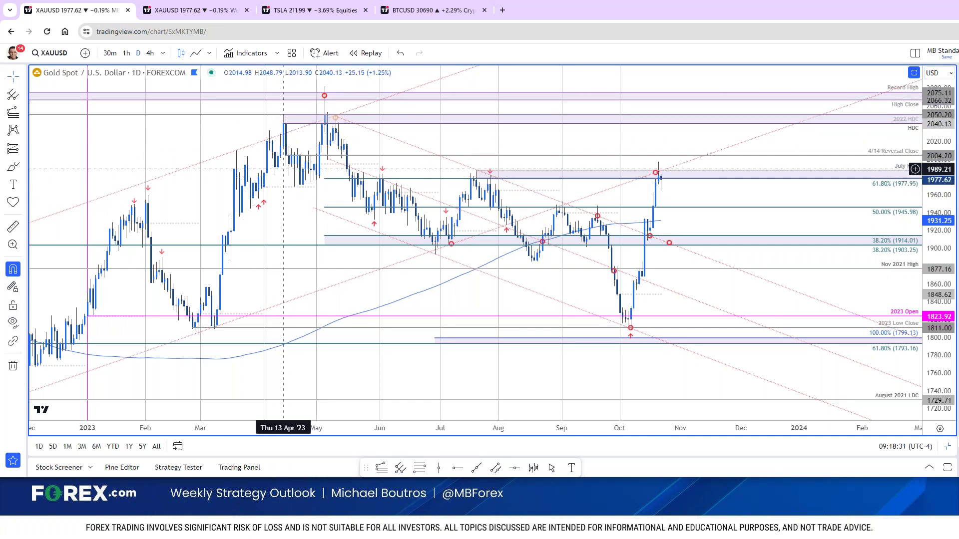
# Step: Review the 2022 HDC zone on the daily gold chart, then bring the gold outlook article forward
pyautogui.click(285, 123)
pyautogui.click(287, 128)
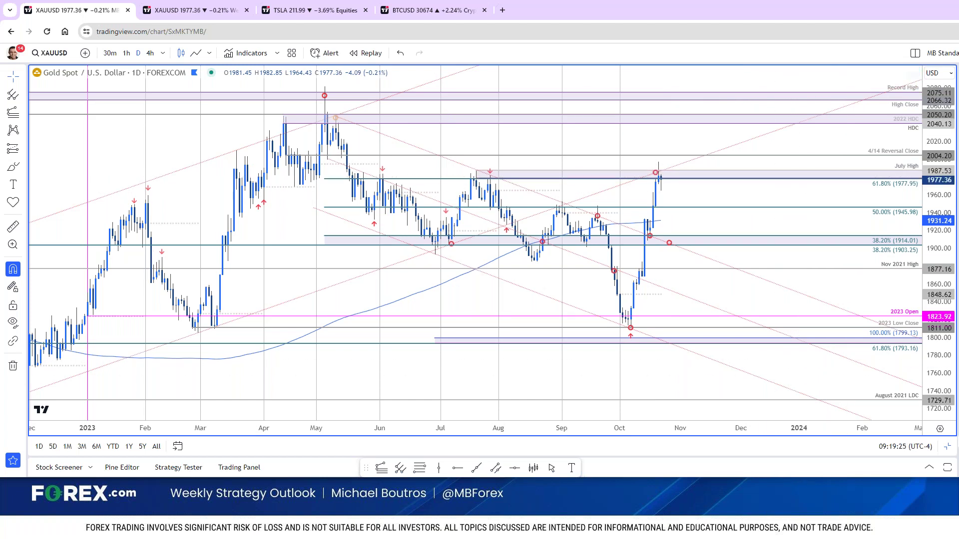
pyautogui.hotkey('alt', 'Tab')
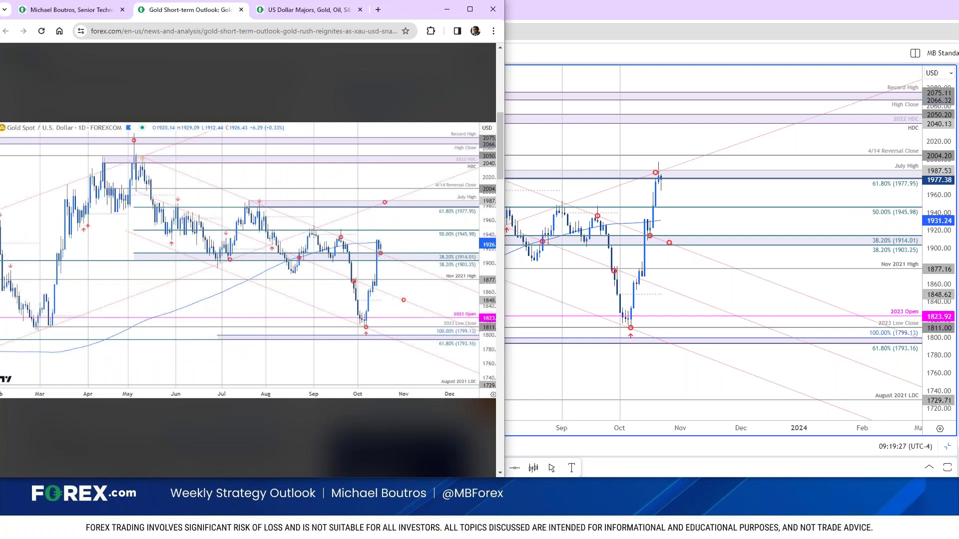
# Step: Enlarge the article's 4h gold chart and line up TradingView's gold chart to match it
pyautogui.click(372, 452)
pyautogui.scroll(-5, 382, 420)
pyautogui.click(280, 429)
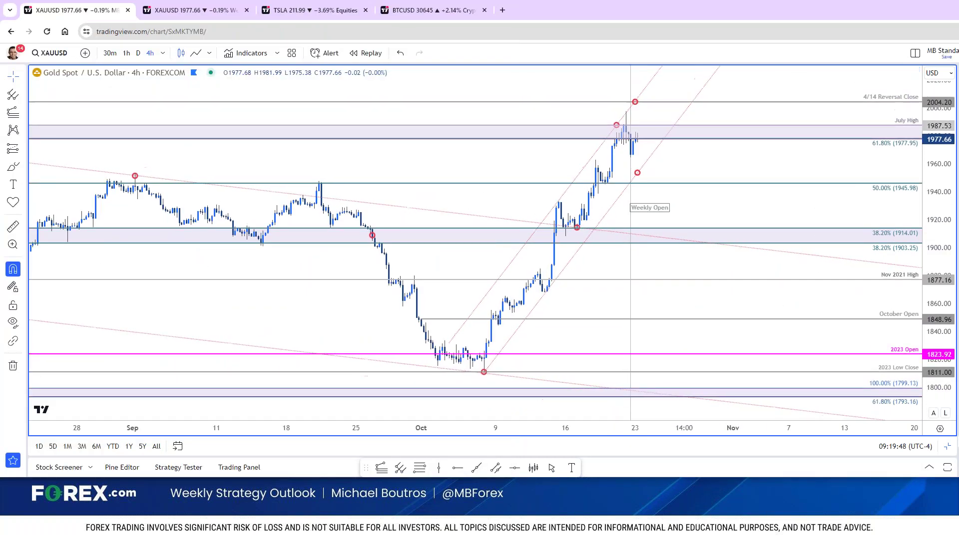
pyautogui.moveTo(759, 162); pyautogui.dragTo(878, 177)
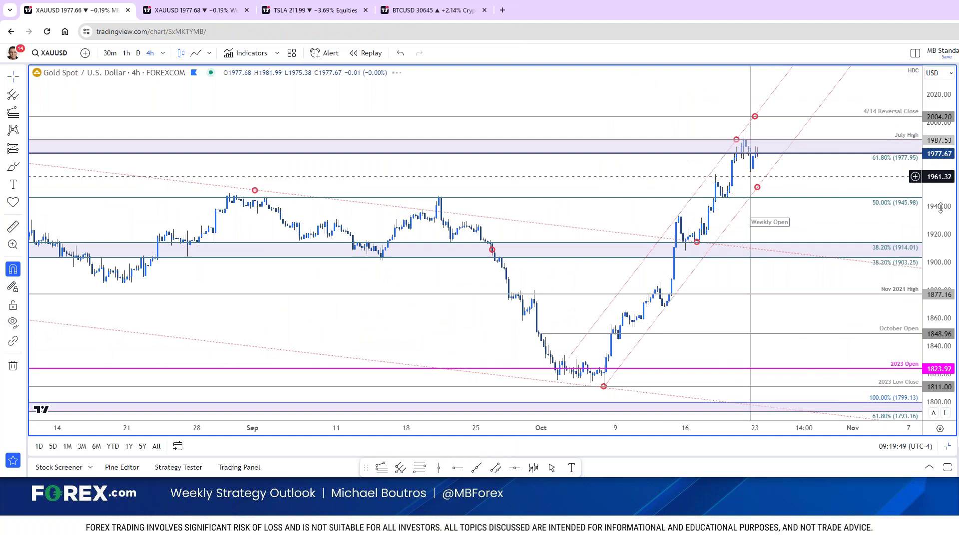
pyautogui.moveTo(935, 254); pyautogui.dragTo(937, 241)
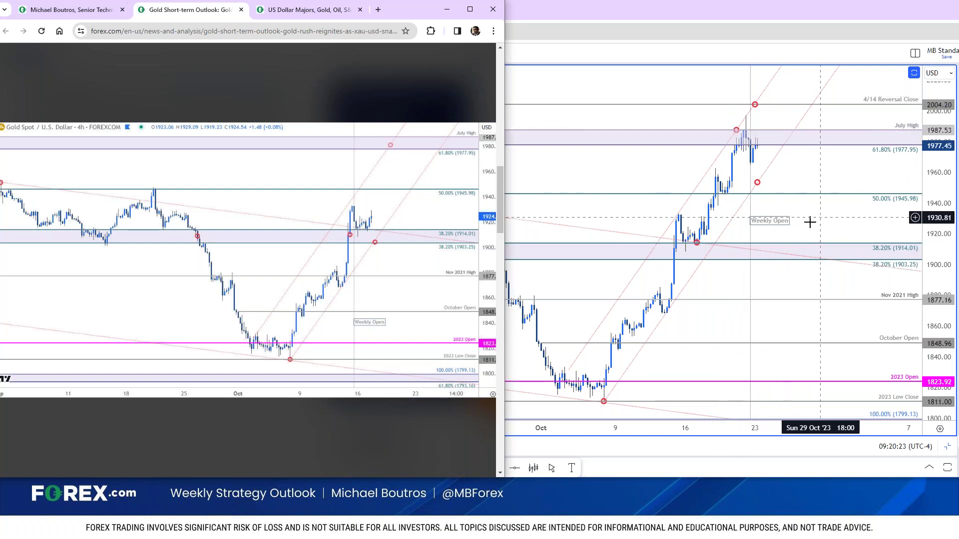
pyautogui.moveTo(809, 220); pyautogui.dragTo(699, 212)
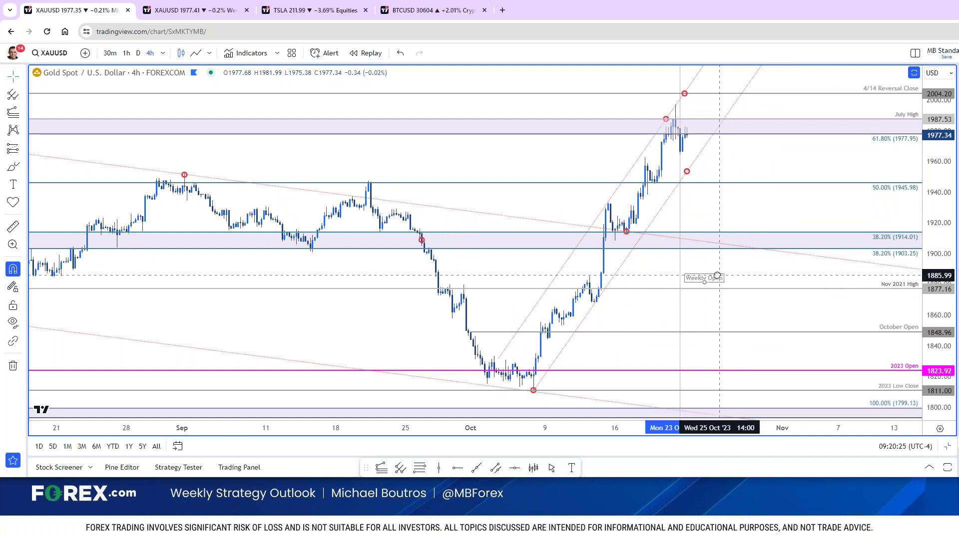
pyautogui.moveTo(772, 274); pyautogui.dragTo(739, 287)
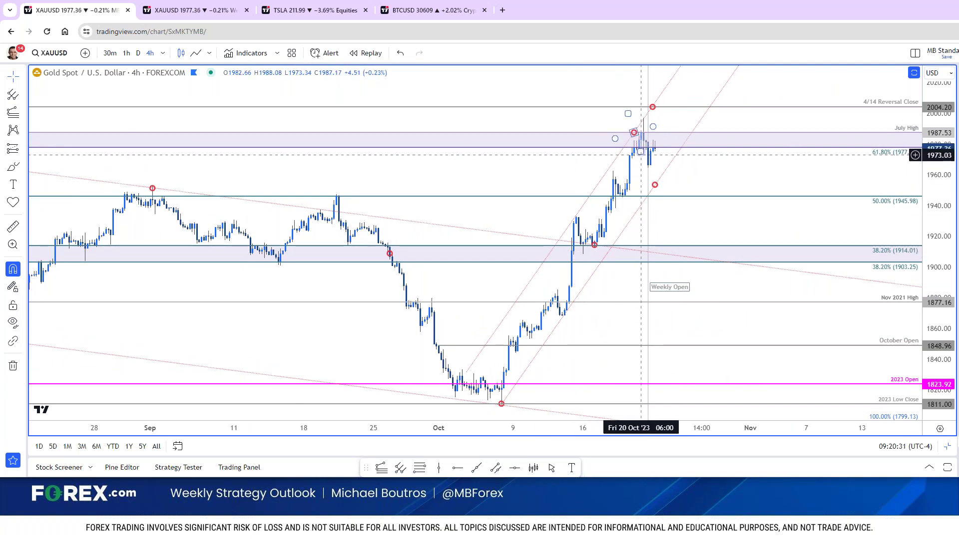
pyautogui.scroll(2, 624, 135)
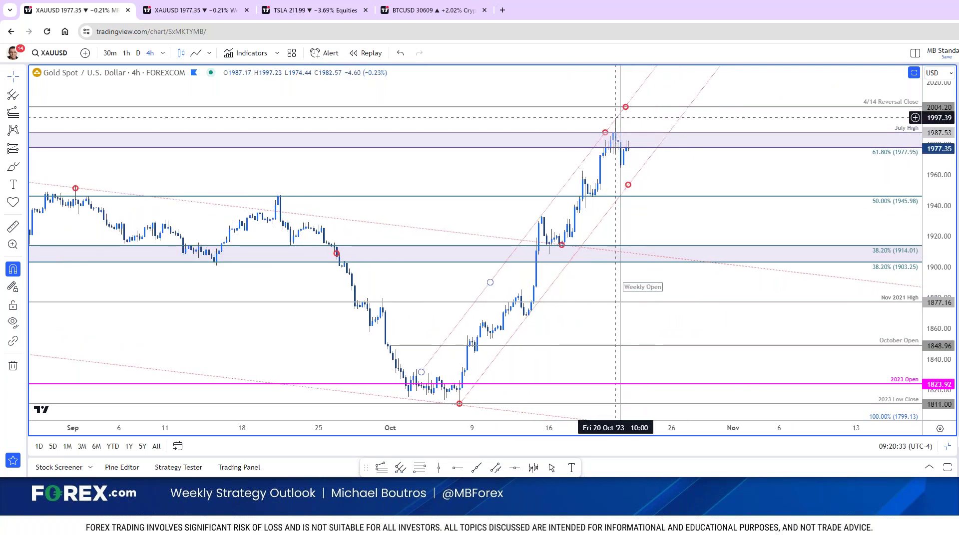
# Step: Draw a Fibonacci retracement from the early-October low to the 1997.23 high on the candlestick chart
pyautogui.click(196, 53)
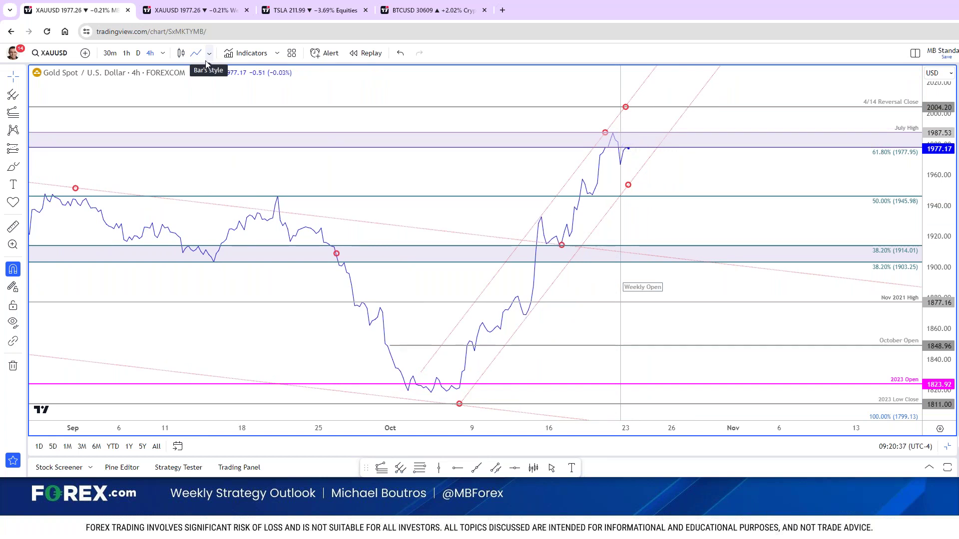
pyautogui.click(181, 53)
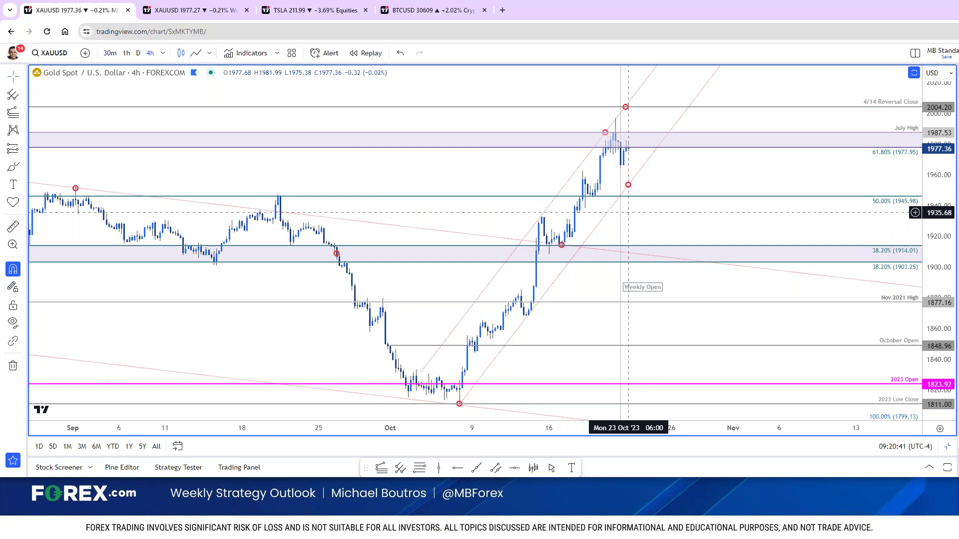
pyautogui.click(419, 468)
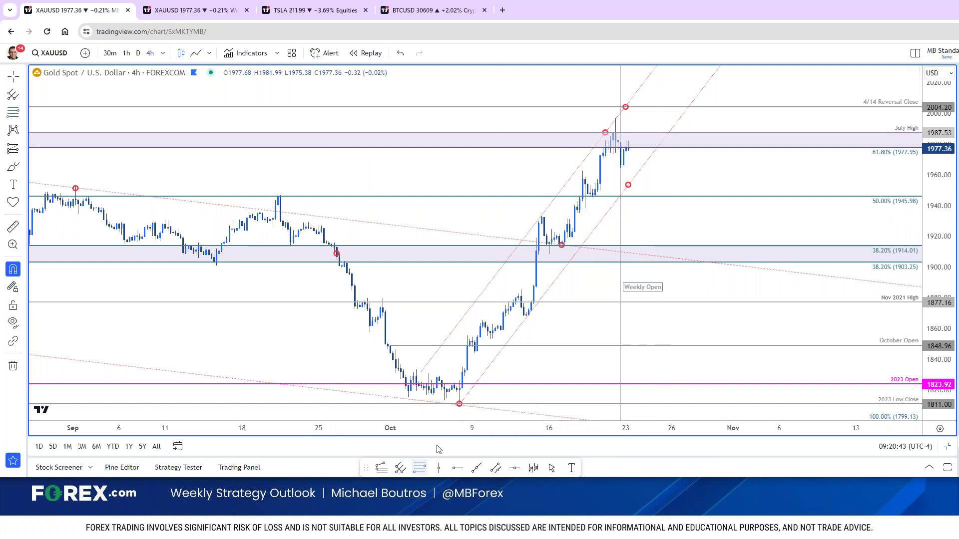
pyautogui.click(459, 404)
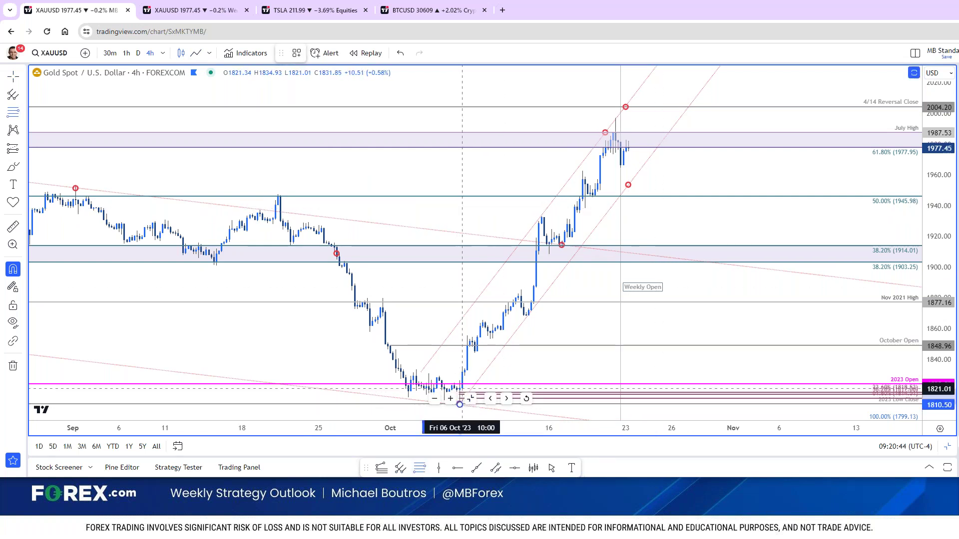
pyautogui.click(618, 108)
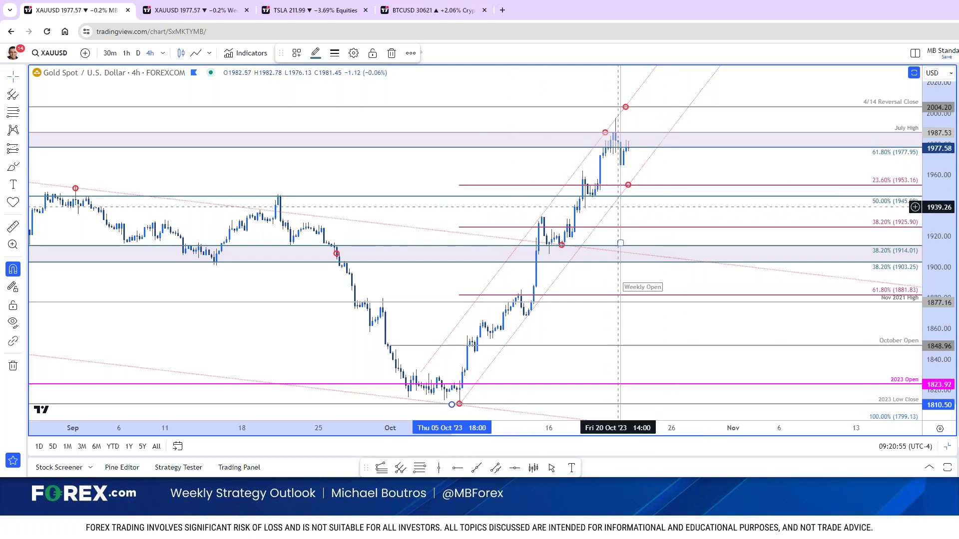
# Step: Hide the 50% and 38.2% levels of the older Fibonacci retracement
pyautogui.doubleClick(630, 240)
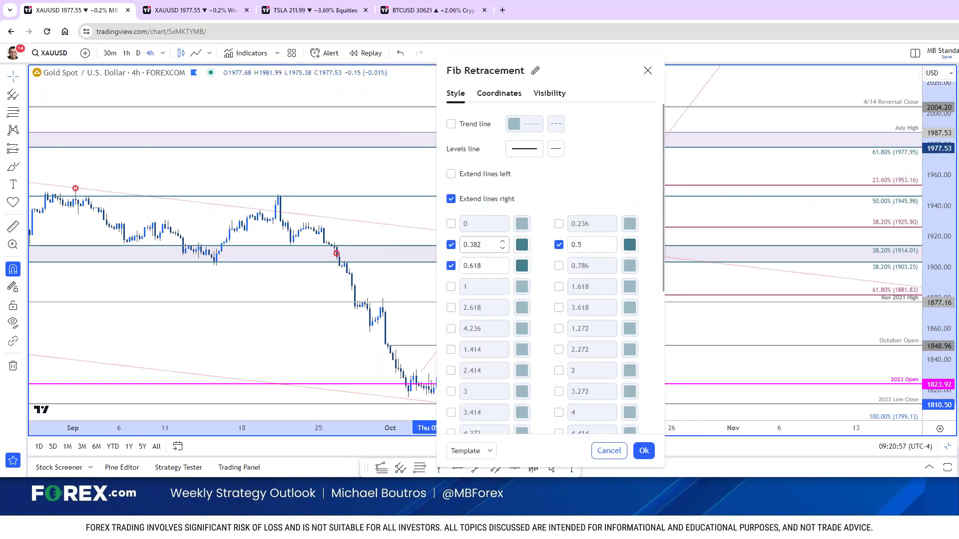
pyautogui.click(559, 244)
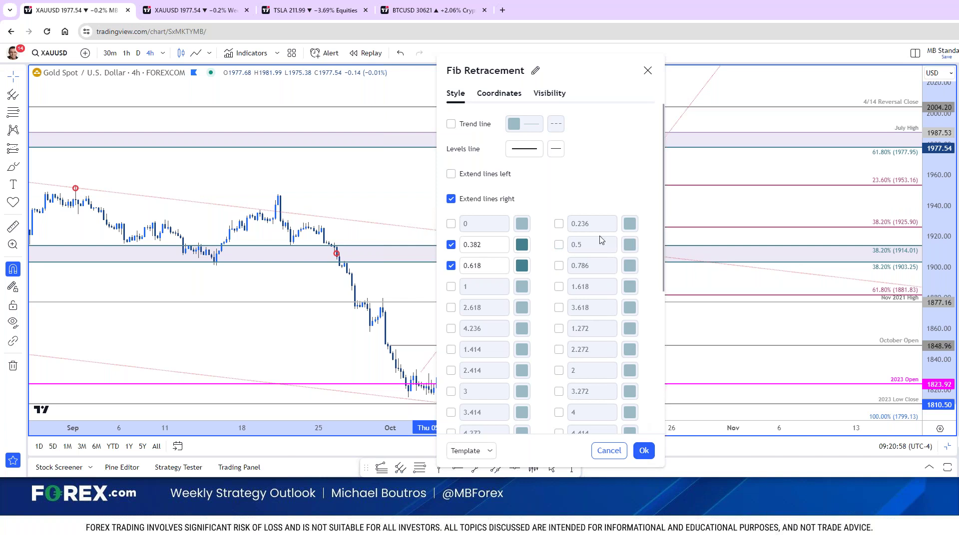
pyautogui.click(450, 246)
pyautogui.click(644, 451)
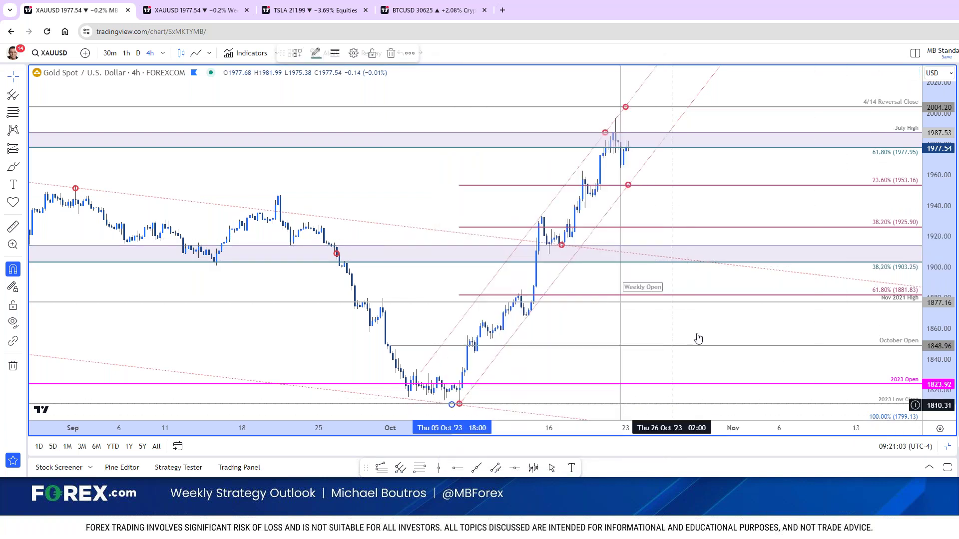
pyautogui.click(752, 326)
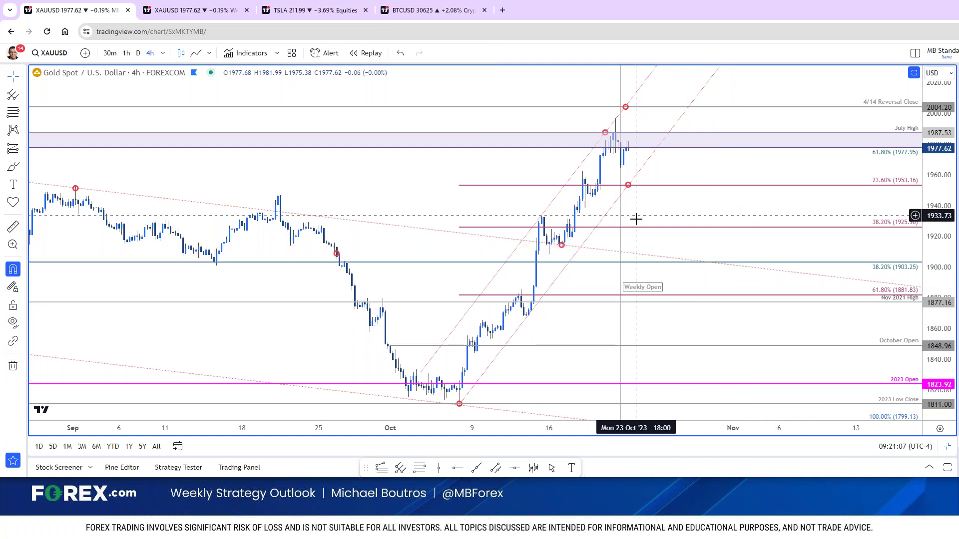
# Step: Move the red circle marker onto the 1903.25 line where the trendline meets it
pyautogui.doubleClick(628, 189)
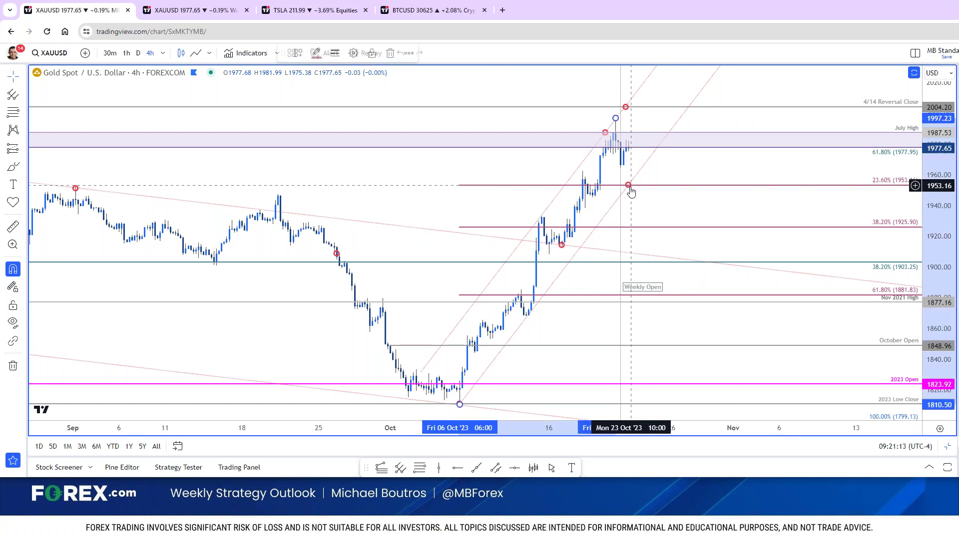
pyautogui.click(678, 205)
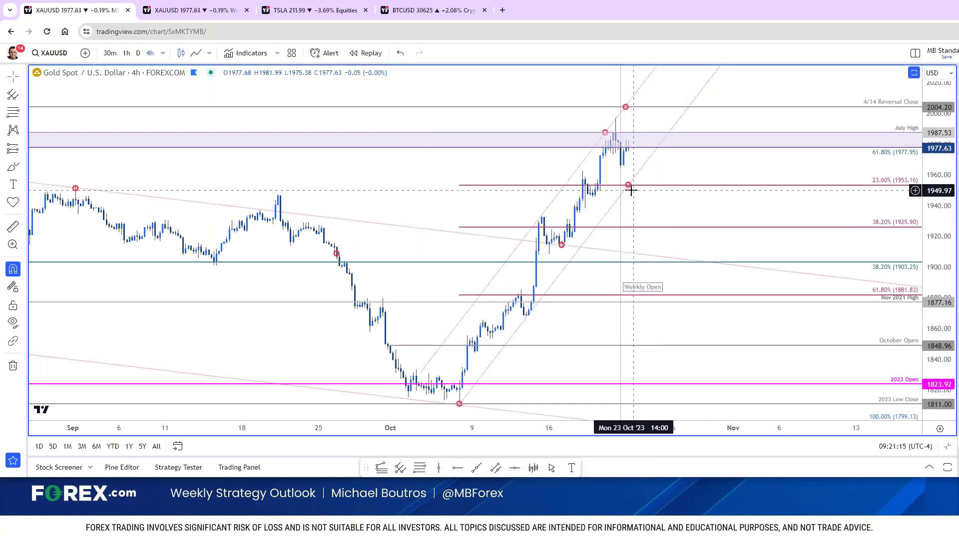
pyautogui.moveTo(669, 232)
pyautogui.mouseDown()
pyautogui.moveTo(716, 298)
pyautogui.moveTo(704, 270)
pyautogui.mouseUp()
pyautogui.click(788, 238)
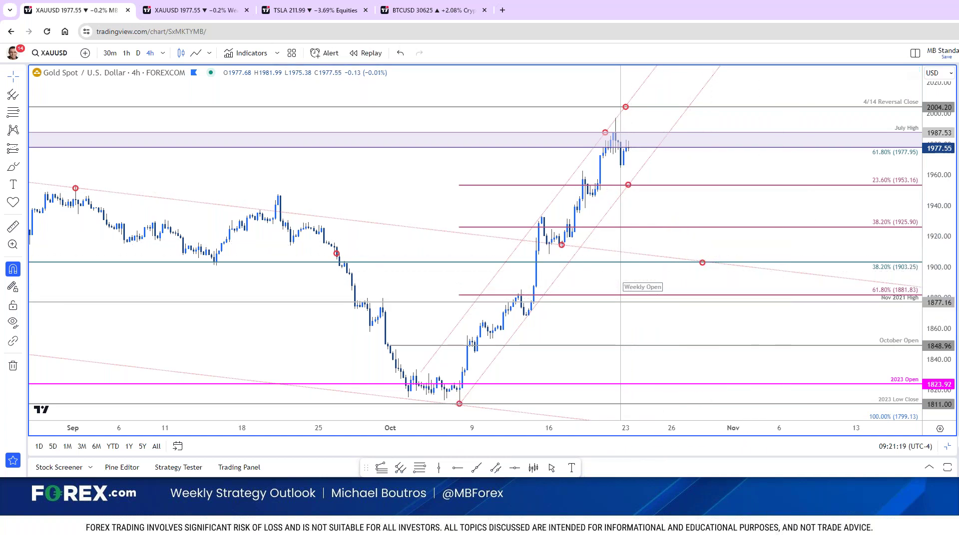
# Step: Zoom out to review gold's longer history, then zoom back in and readjust the chart and price scale
pyautogui.scroll(-3, 642, 249)
pyautogui.scroll(-2, 579, 250)
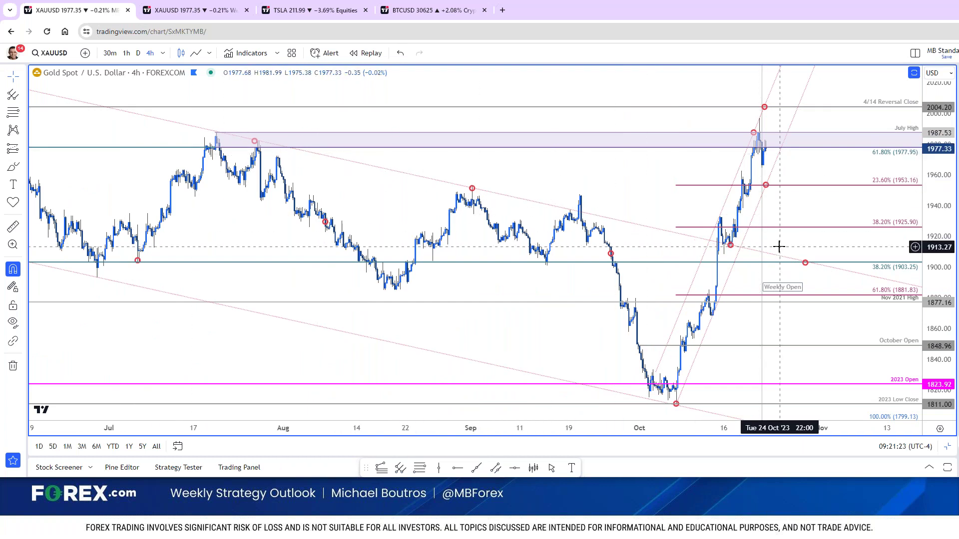
pyautogui.scroll(3, 809, 262)
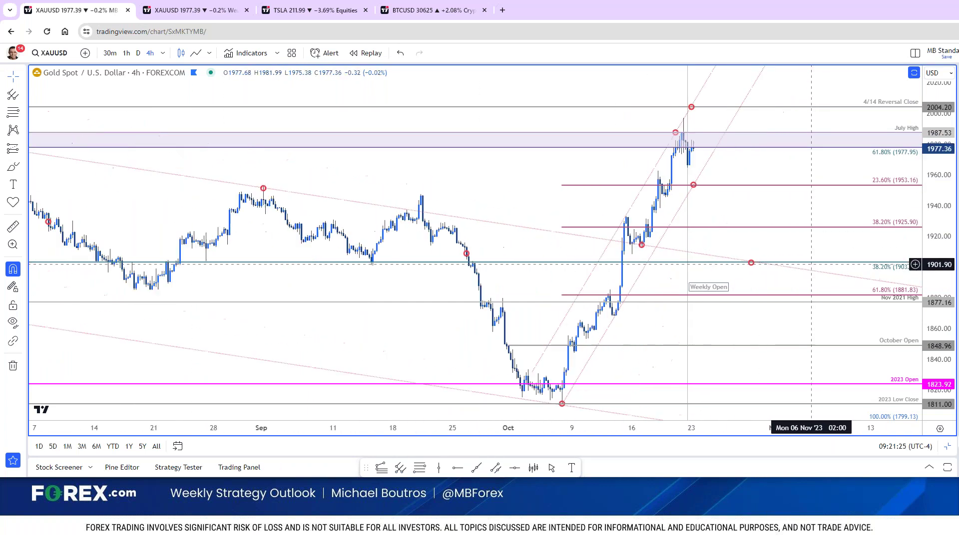
pyautogui.scroll(-3, 749, 265)
pyautogui.scroll(-3, 375, 280)
pyautogui.scroll(-3, 384, 293)
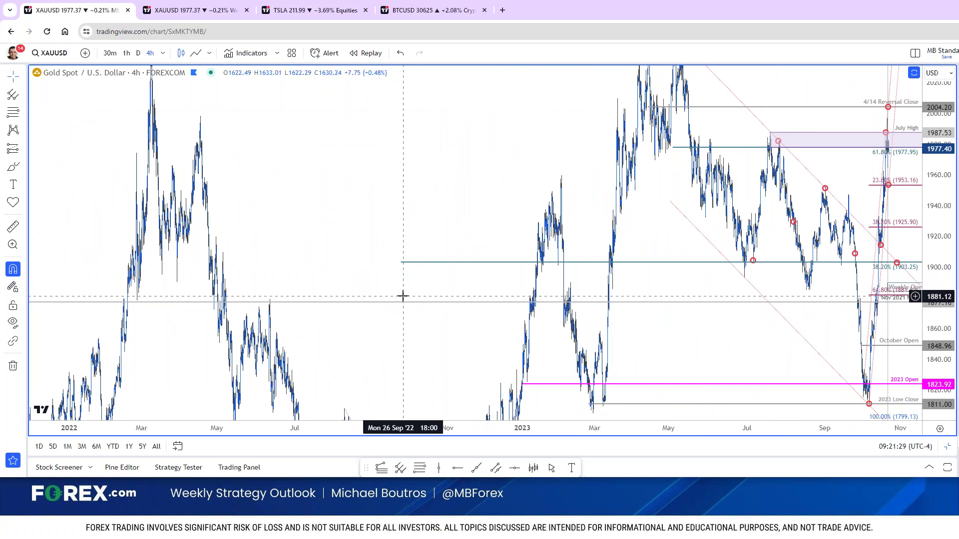
pyautogui.scroll(3, 397, 295)
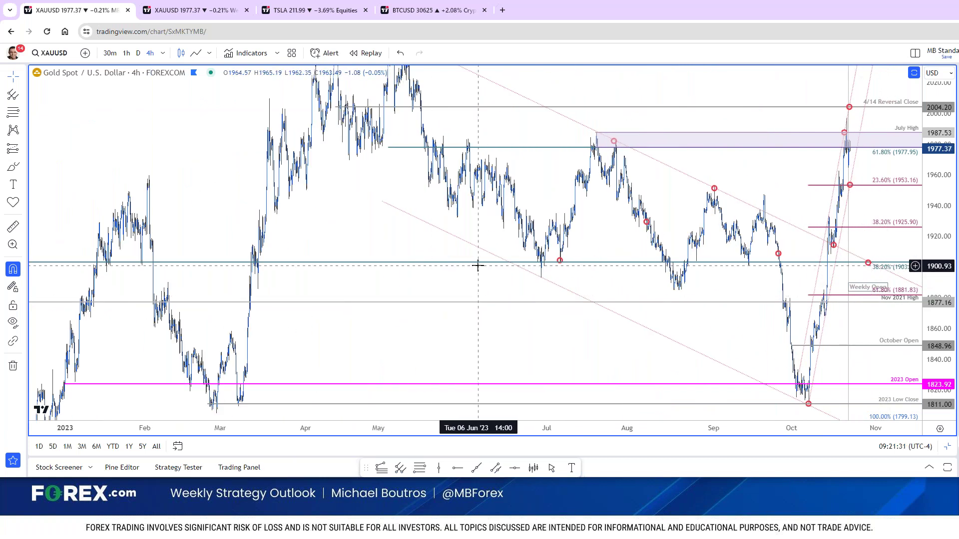
pyautogui.scroll(3, 478, 265)
pyautogui.scroll(2, 478, 265)
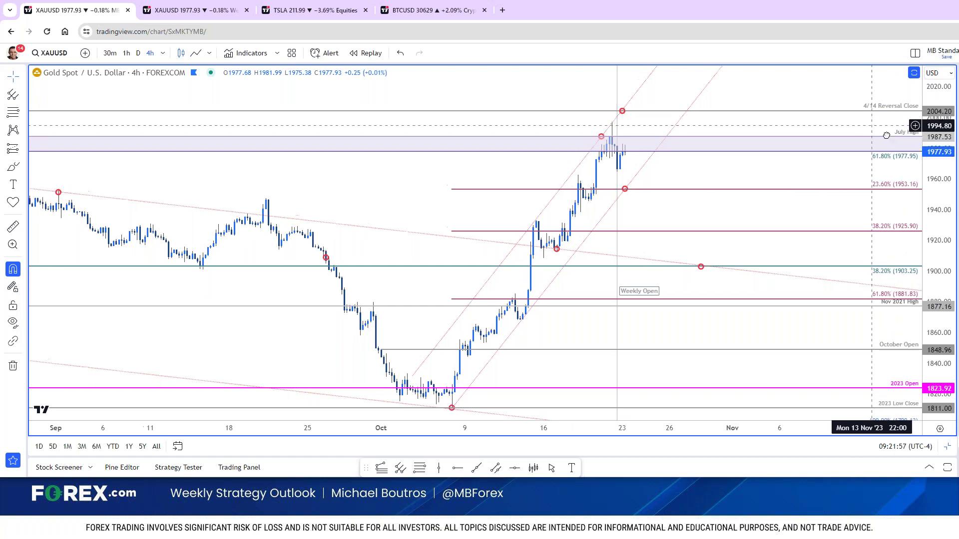
pyautogui.moveTo(736, 129); pyautogui.dragTo(766, 152)
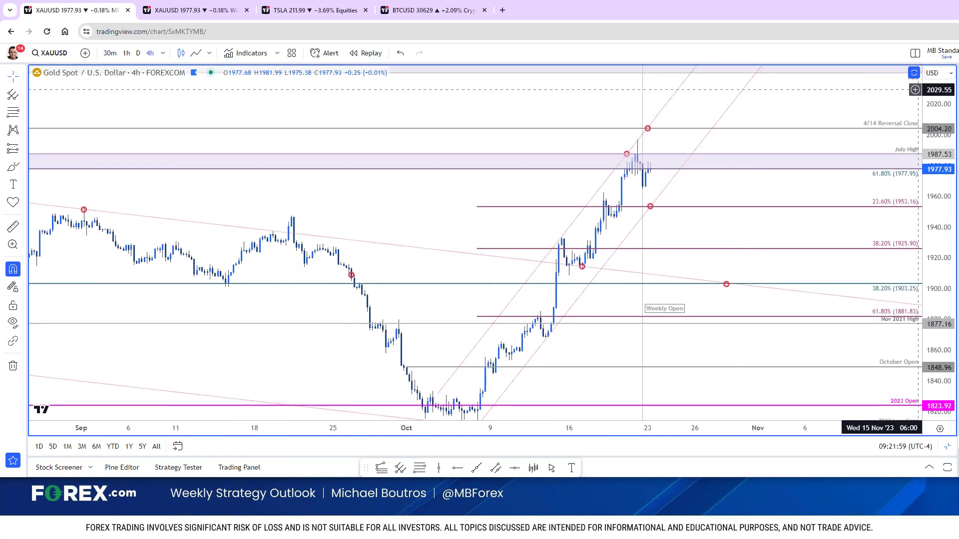
pyautogui.moveTo(945, 142); pyautogui.dragTo(945, 159)
pyautogui.moveTo(867, 136); pyautogui.dragTo(866, 144)
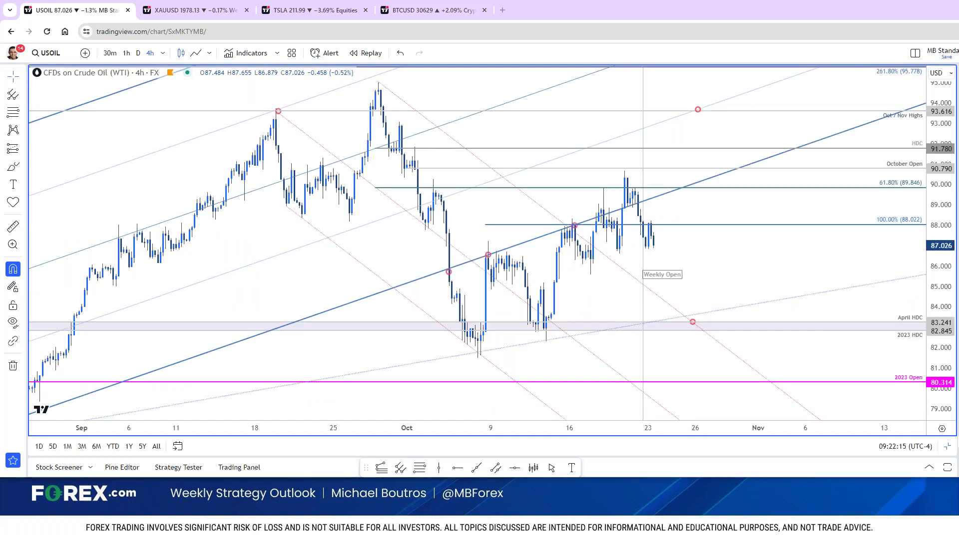
# Step: Close the gold outlook tab and enlarge the weekly article's WTI 240-minute crude oil chart
pyautogui.hotkey('alt', 'Tab')
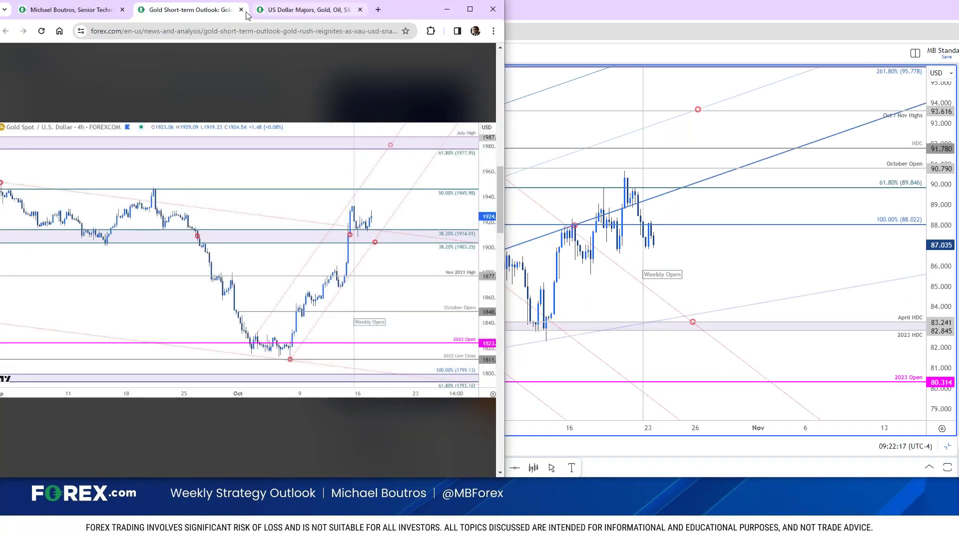
pyautogui.click(241, 10)
pyautogui.scroll(5, 305, 268)
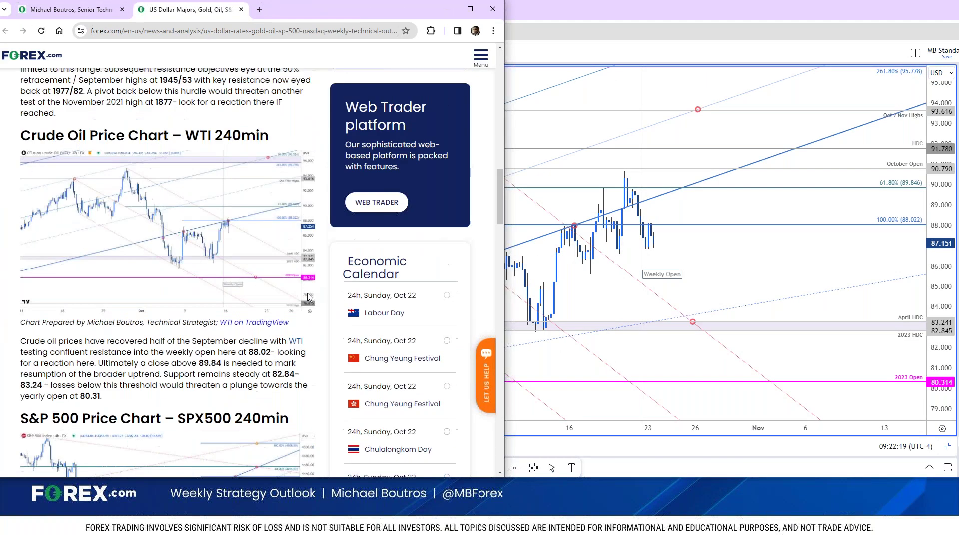
pyautogui.scroll(5, 306, 268)
pyautogui.scroll(10, 306, 268)
pyautogui.scroll(5, 285, 365)
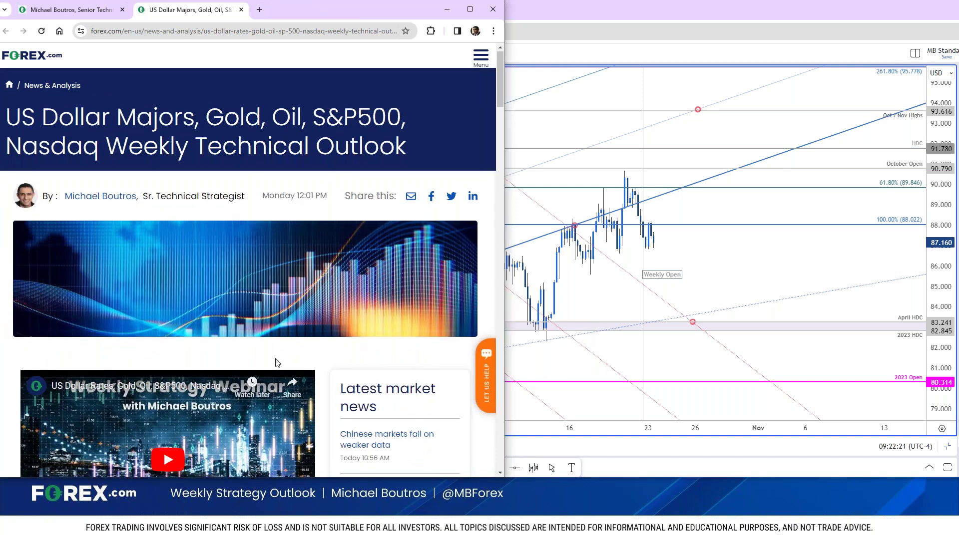
pyautogui.scroll(-7, 285, 366)
pyautogui.scroll(-8, 285, 365)
pyautogui.scroll(-2, 285, 366)
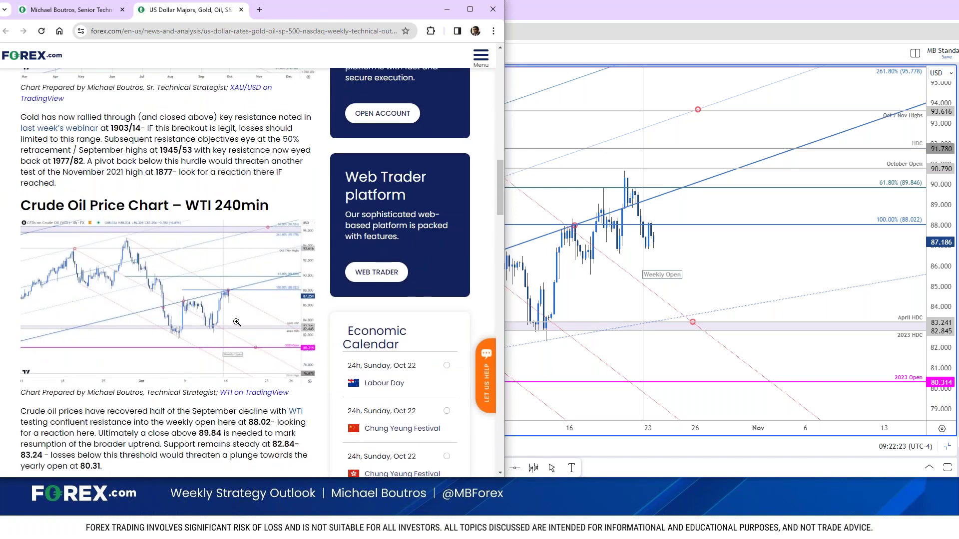
pyautogui.click(229, 306)
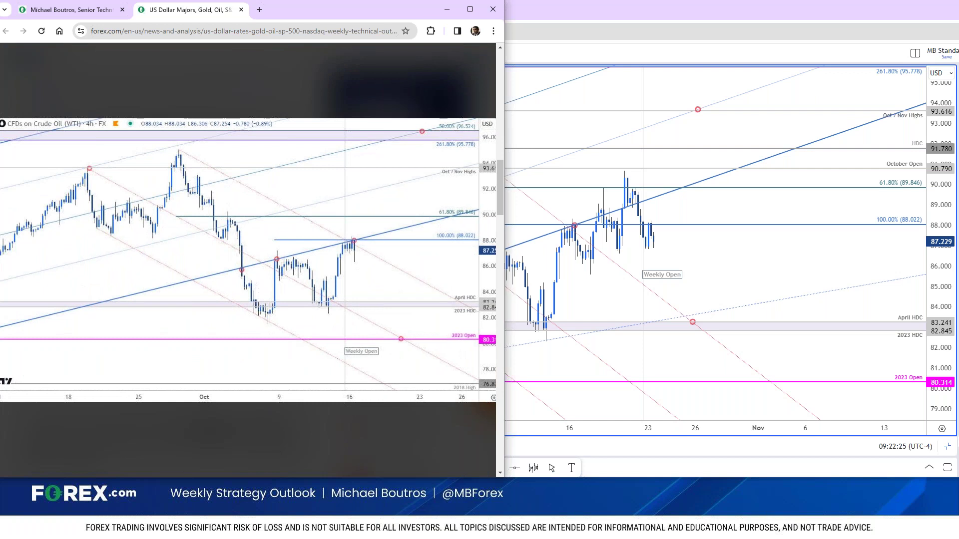
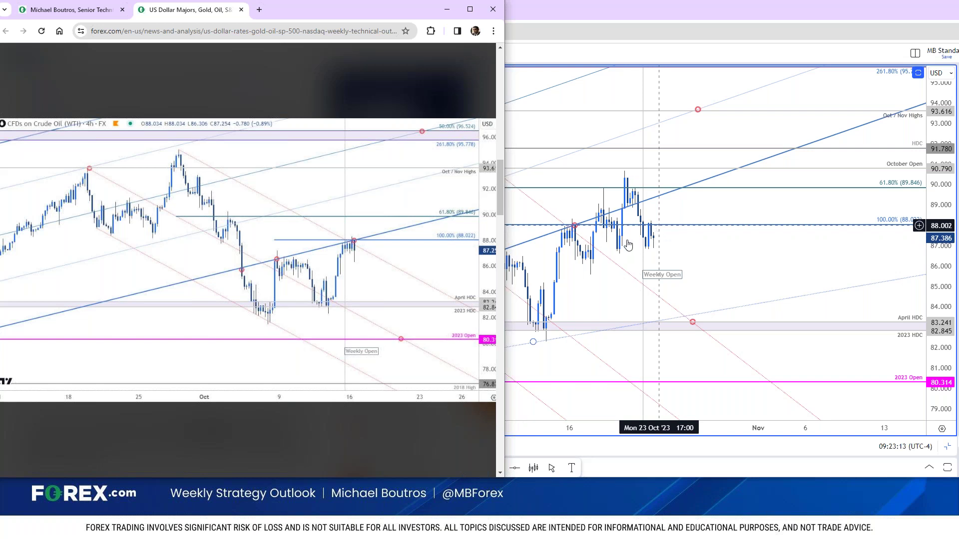
# Step: Open the weekly USOIL chart and rescale it to focus on recent years
pyautogui.click(673, 256)
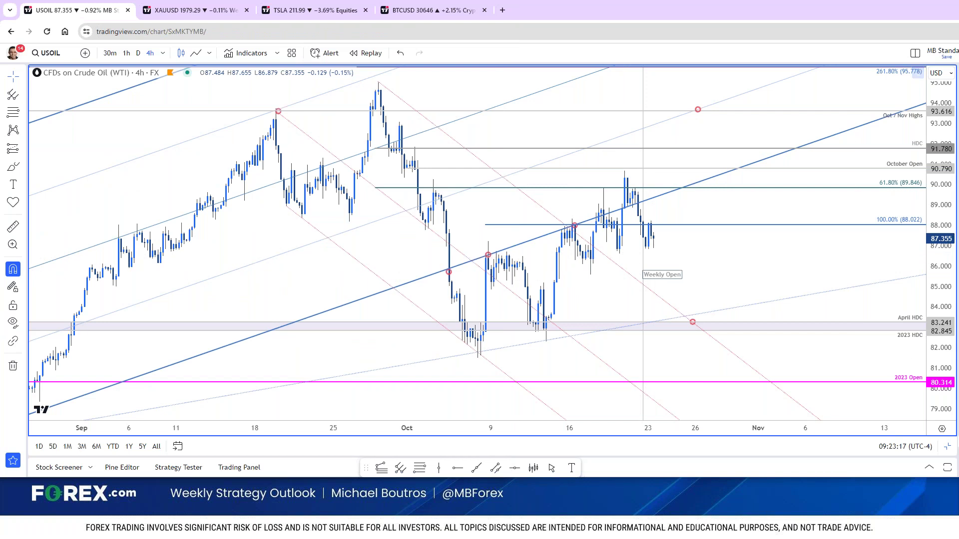
pyautogui.click(194, 18)
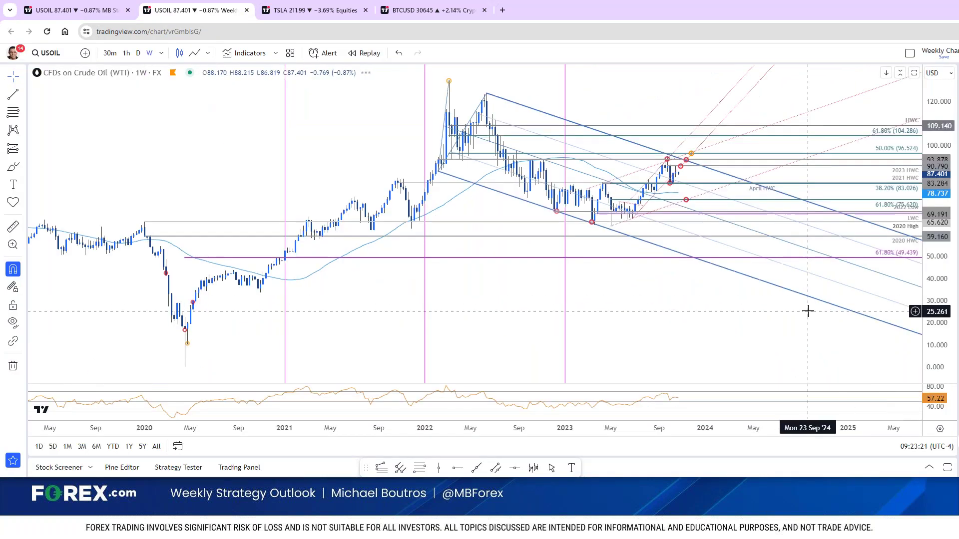
pyautogui.moveTo(937, 225); pyautogui.dragTo(937, 310)
pyautogui.scroll(2, 500, 225)
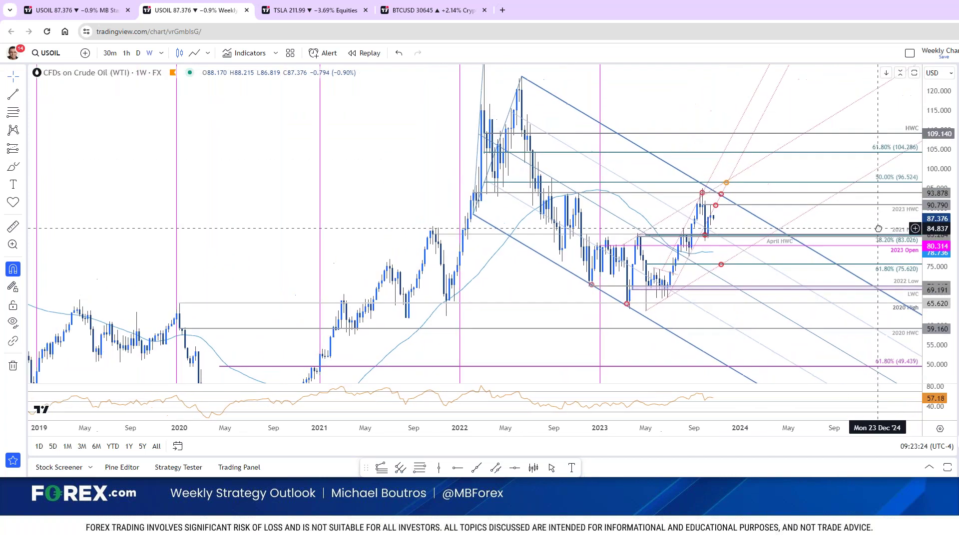
pyautogui.moveTo(941, 297); pyautogui.dragTo(941, 307)
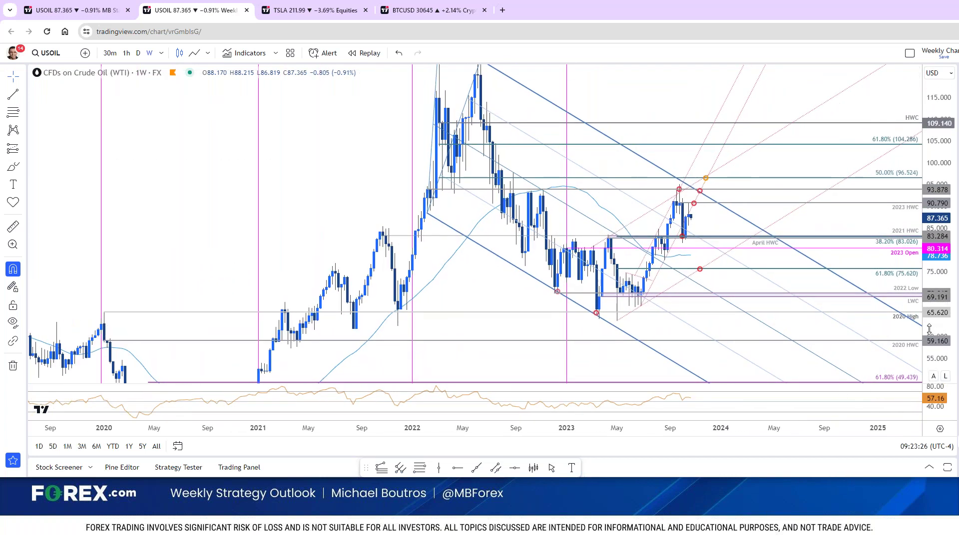
pyautogui.scroll(2, 893, 330)
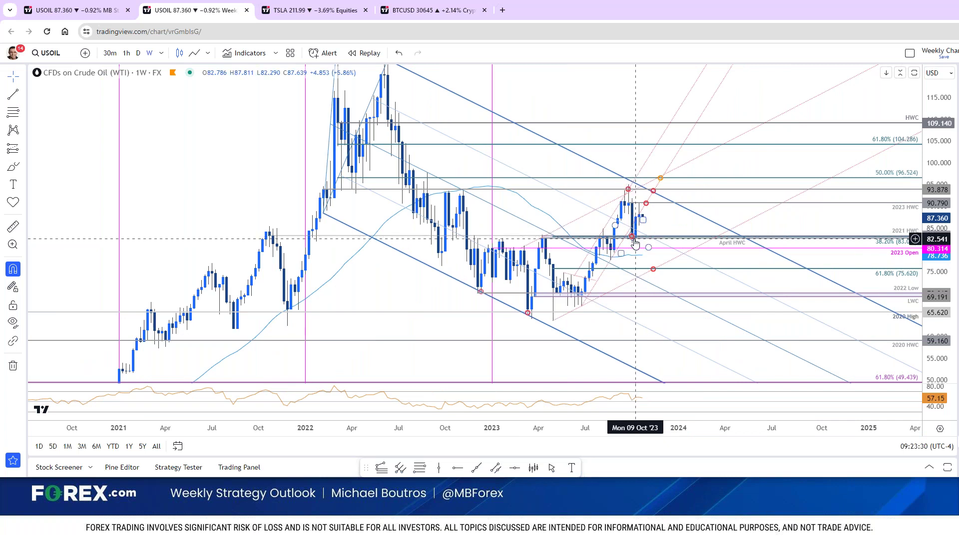
# Step: Check the 90.790 level drawing, zoom out to 2019–2025, then go to the 4-hour crude tab
pyautogui.click(689, 204)
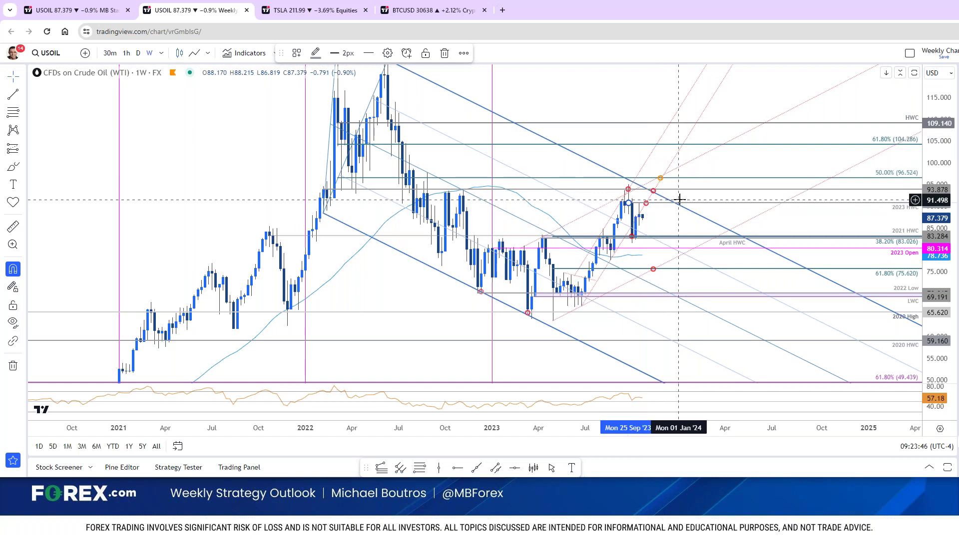
pyautogui.moveTo(936, 300)
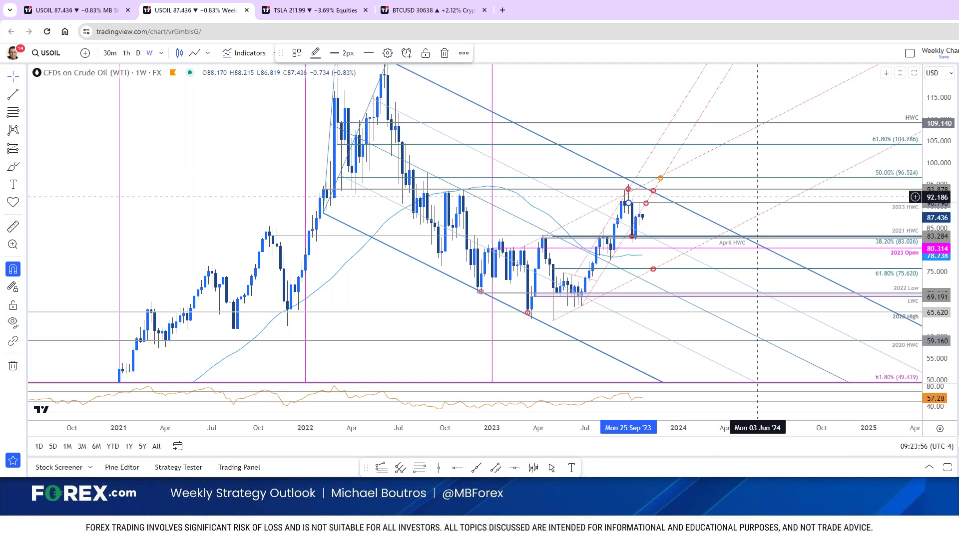
pyautogui.click(618, 253)
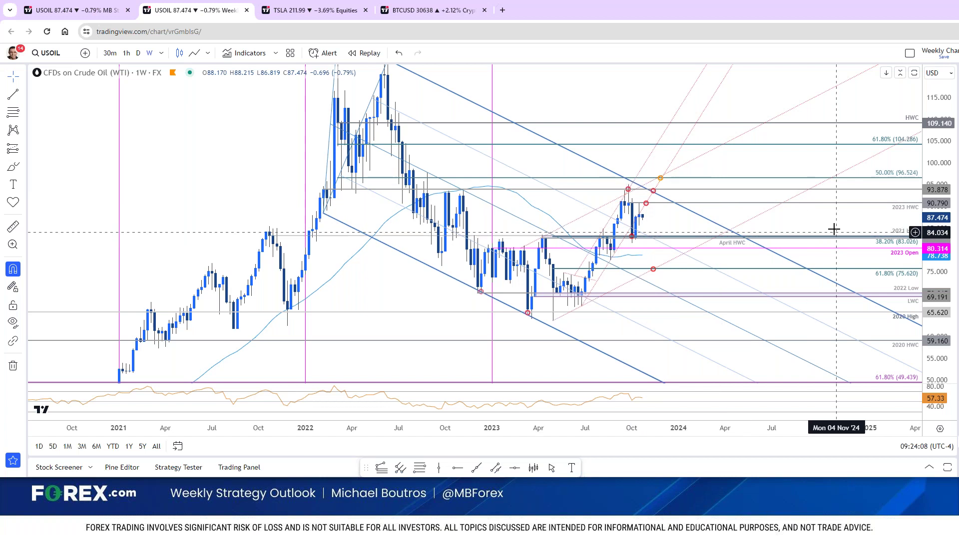
pyautogui.scroll(-1, 834, 229)
pyautogui.scroll(-1, 831, 229)
pyautogui.scroll(-1, 837, 270)
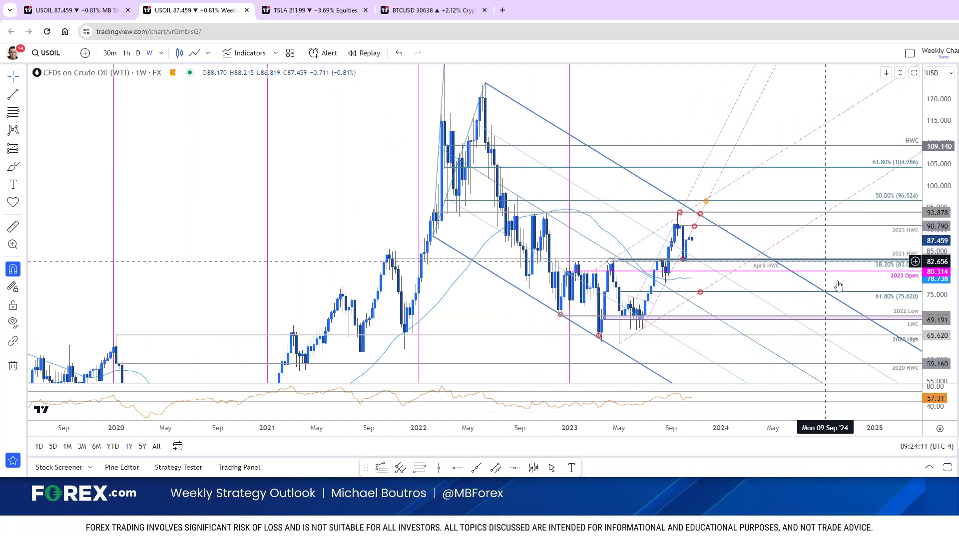
pyautogui.hotkey('ctrl', 'shift', 'Tab')
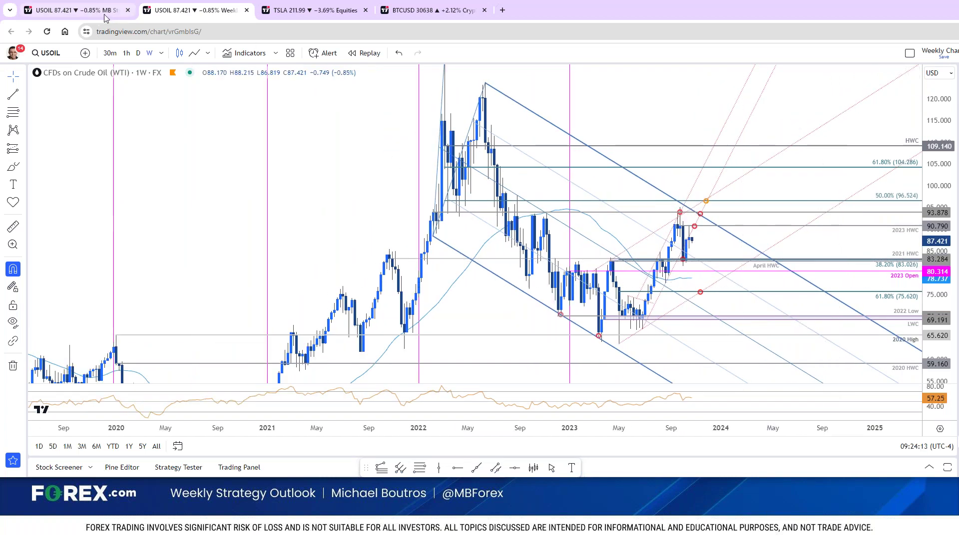
# Step: Pan the 4-hour crude oil chart to late August–October, then switch it to 1D candles
pyautogui.moveTo(774, 268); pyautogui.dragTo(830, 269)
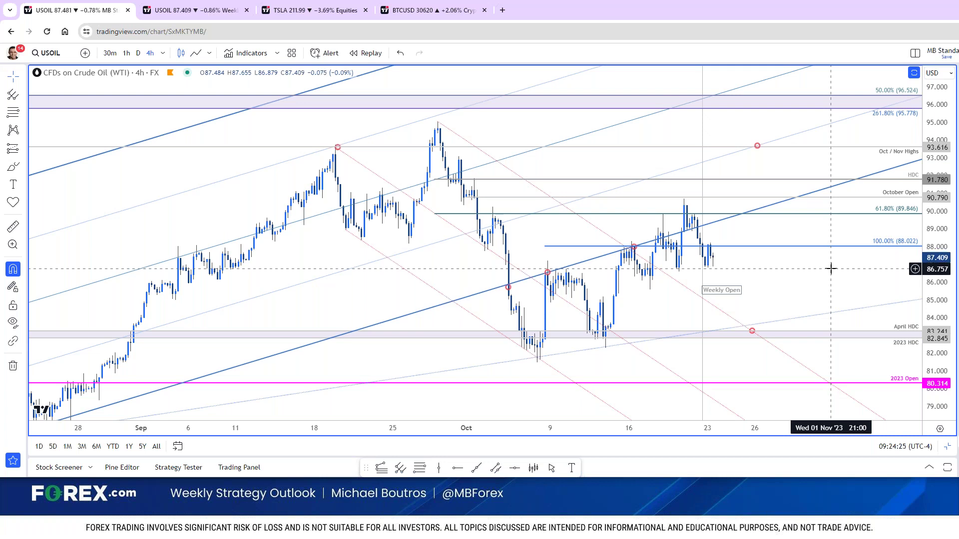
pyautogui.moveTo(831, 269); pyautogui.dragTo(824, 269)
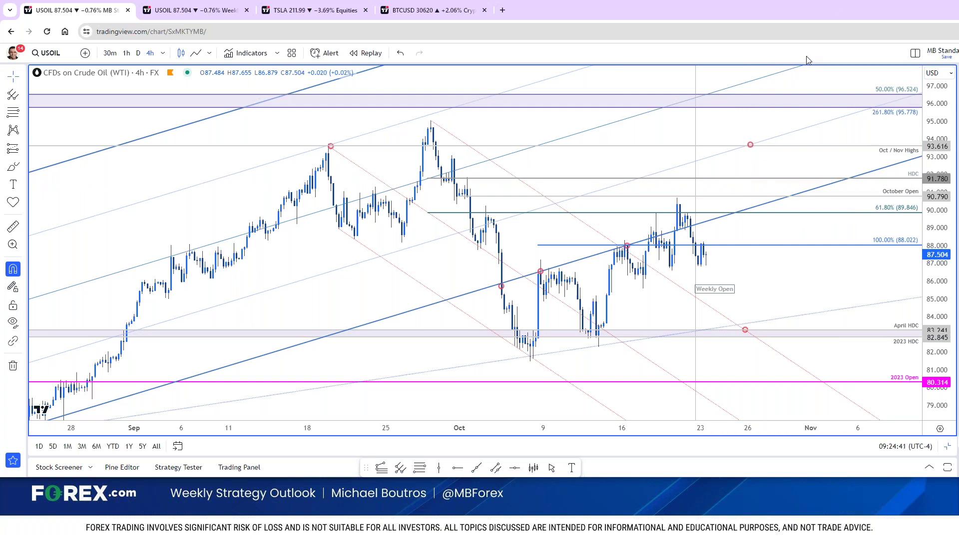
pyautogui.write('1D')
pyautogui.press('Return')
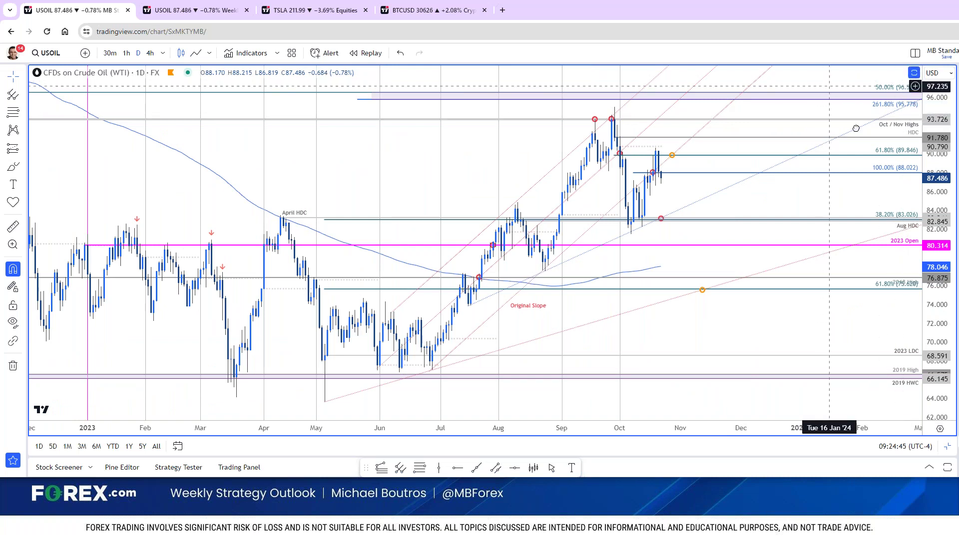
# Step: Pan the daily crude oil chart toward higher prices, then load the DXY Dollar Index
pyautogui.moveTo(813, 96); pyautogui.dragTo(890, 137)
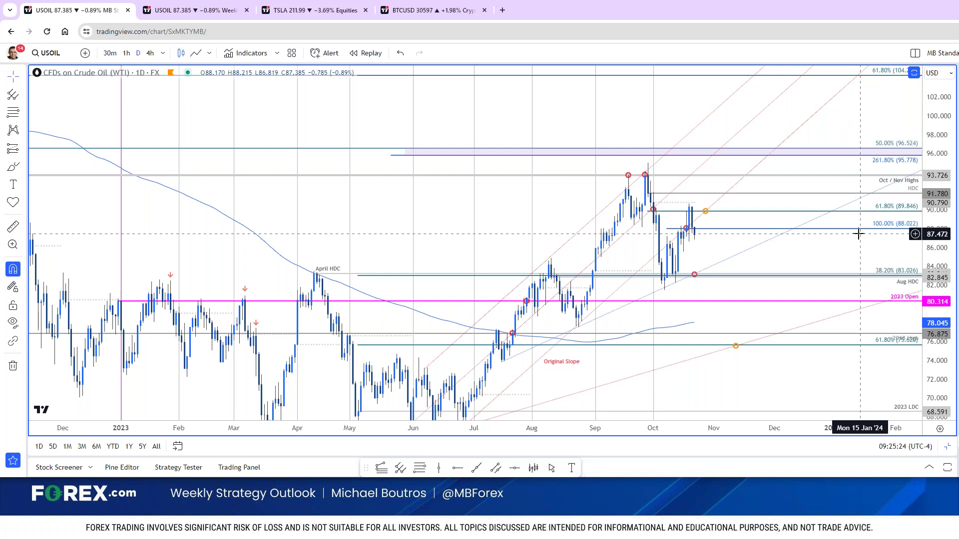
pyautogui.moveTo(858, 234); pyautogui.dragTo(881, 192)
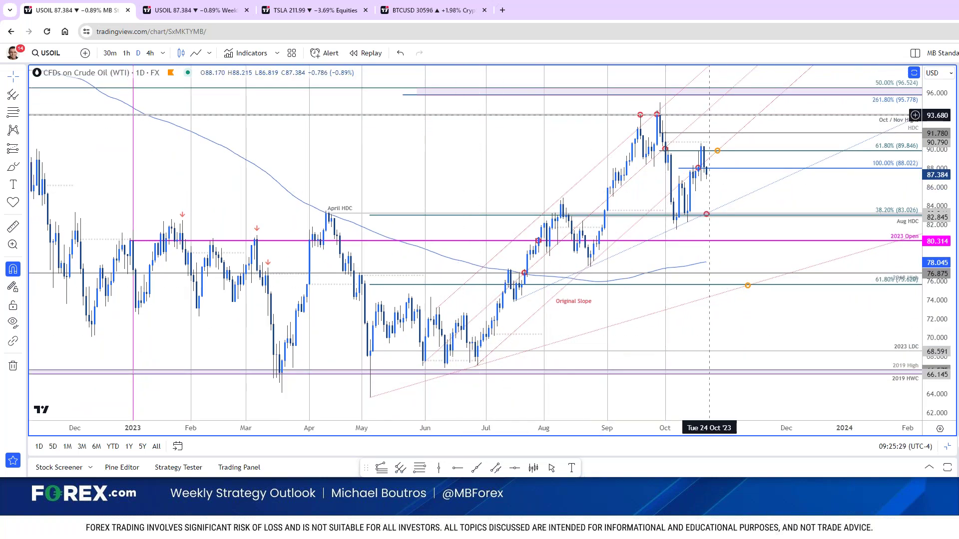
pyautogui.press('Down')
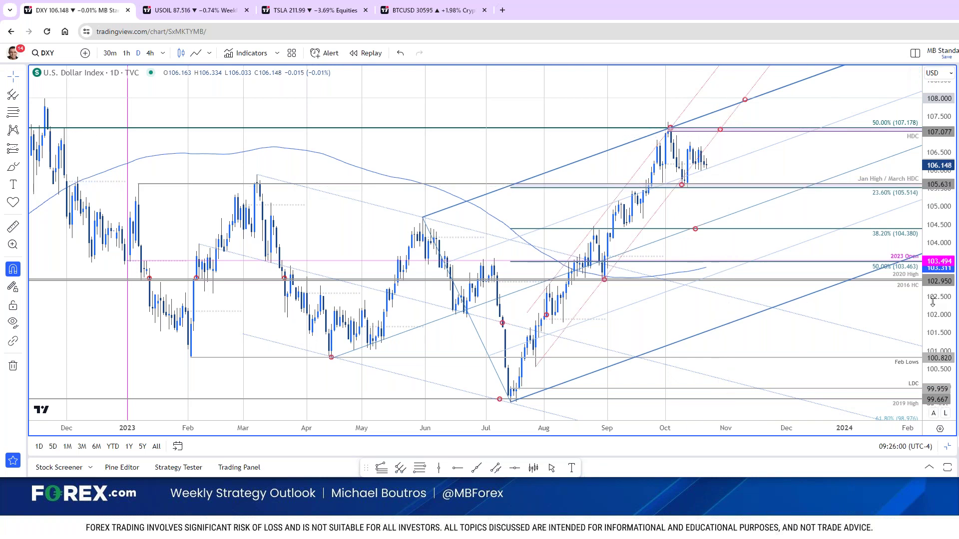
# Step: Close the forex.com US Dollar Majors tab and its browser window, returning to the weekly S&P 500 chart
pyautogui.hotkey('alt', 'Tab')
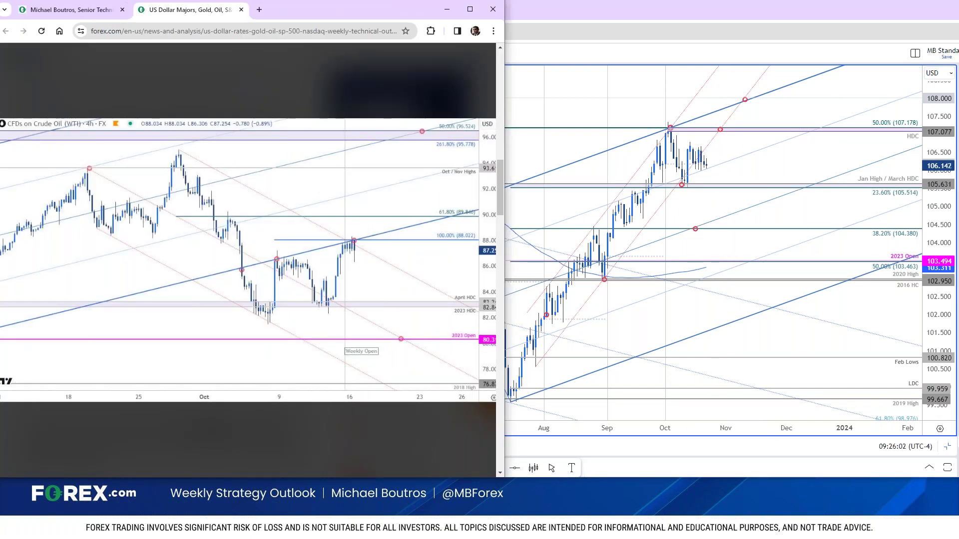
pyautogui.click(240, 10)
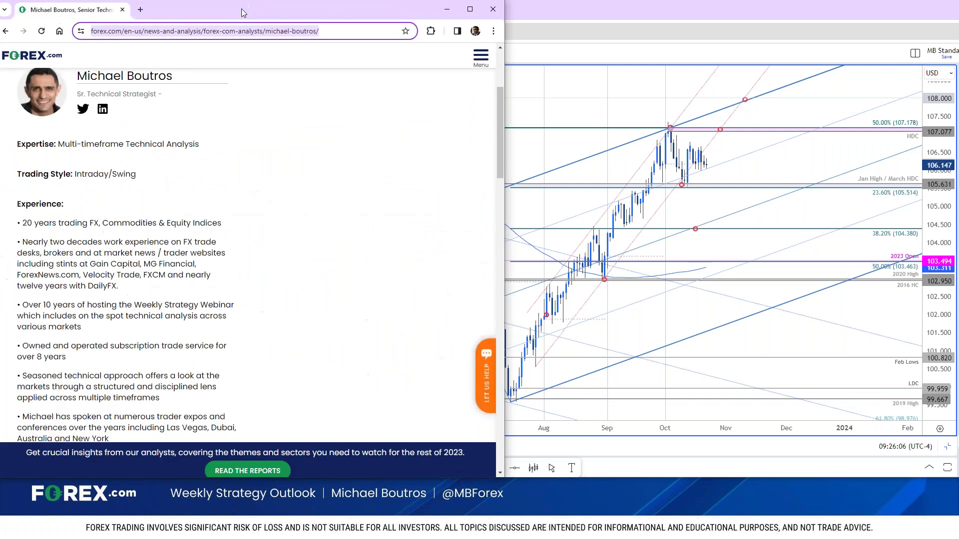
pyautogui.click(493, 9)
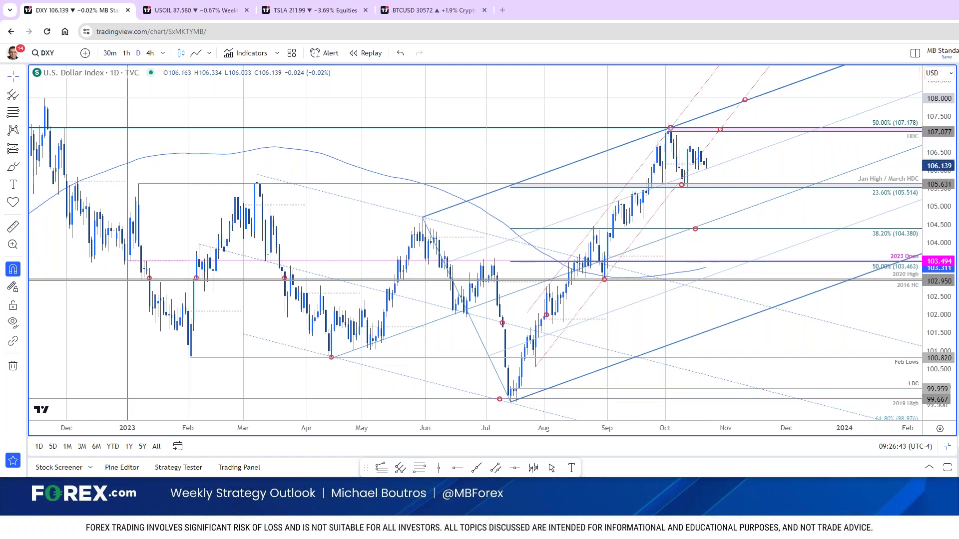
pyautogui.hotkey('ctrl', 'Tab')
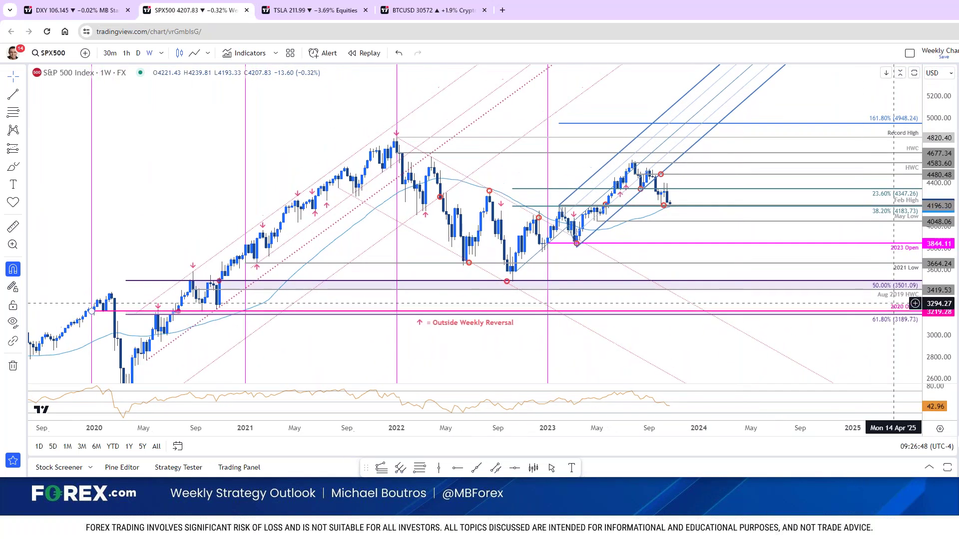
pyautogui.moveTo(947, 314); pyautogui.dragTo(947, 290)
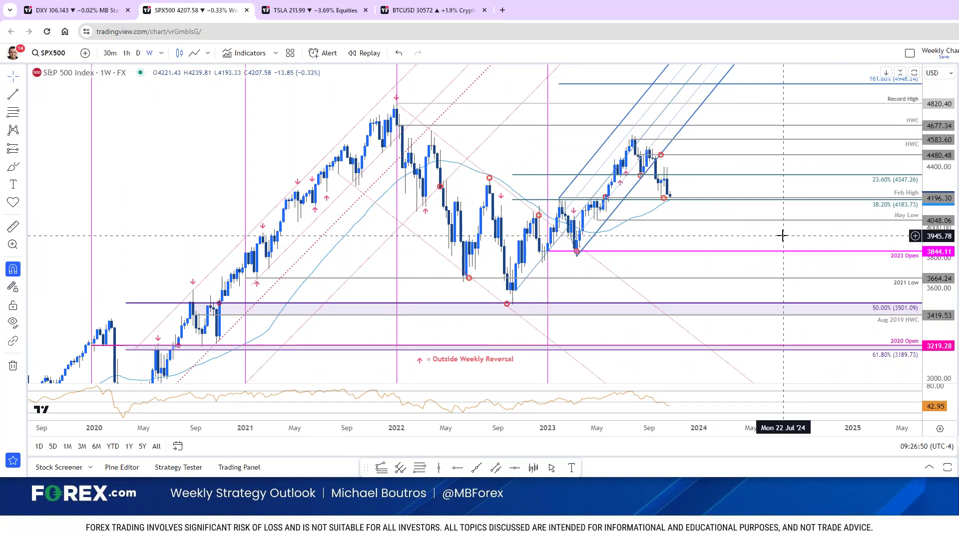
pyautogui.moveTo(785, 236); pyautogui.dragTo(832, 208)
pyautogui.moveTo(933, 227); pyautogui.dragTo(930, 292)
pyautogui.moveTo(779, 428); pyautogui.dragTo(828, 430)
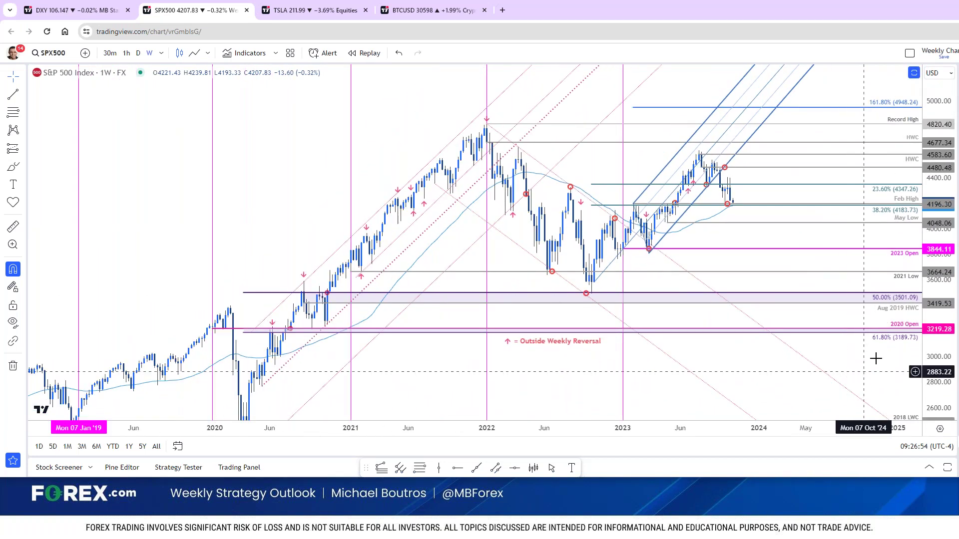
pyautogui.moveTo(811, 323); pyautogui.dragTo(794, 325)
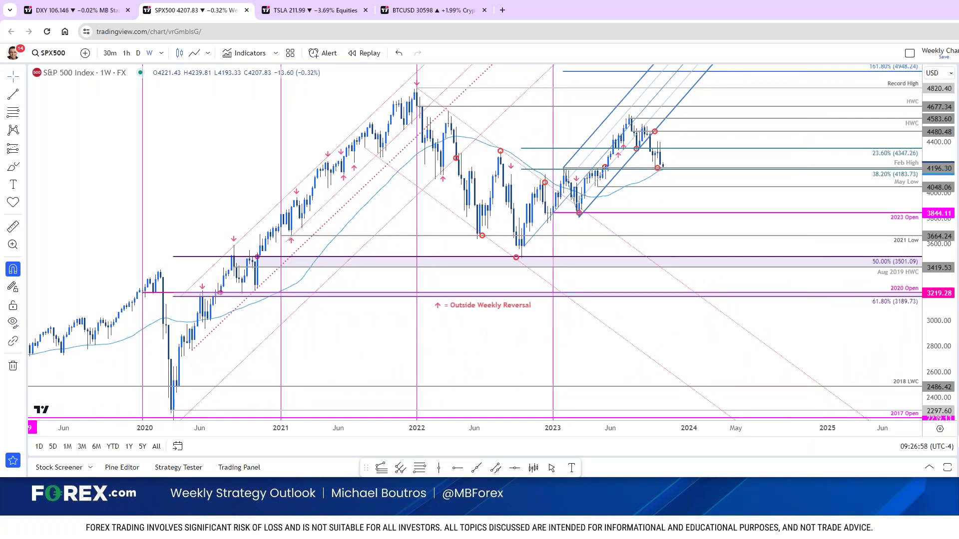
pyautogui.click(658, 169)
pyautogui.moveTo(658, 169); pyautogui.dragTo(662, 169)
pyautogui.moveTo(623, 148); pyautogui.dragTo(644, 148)
pyautogui.click(652, 154)
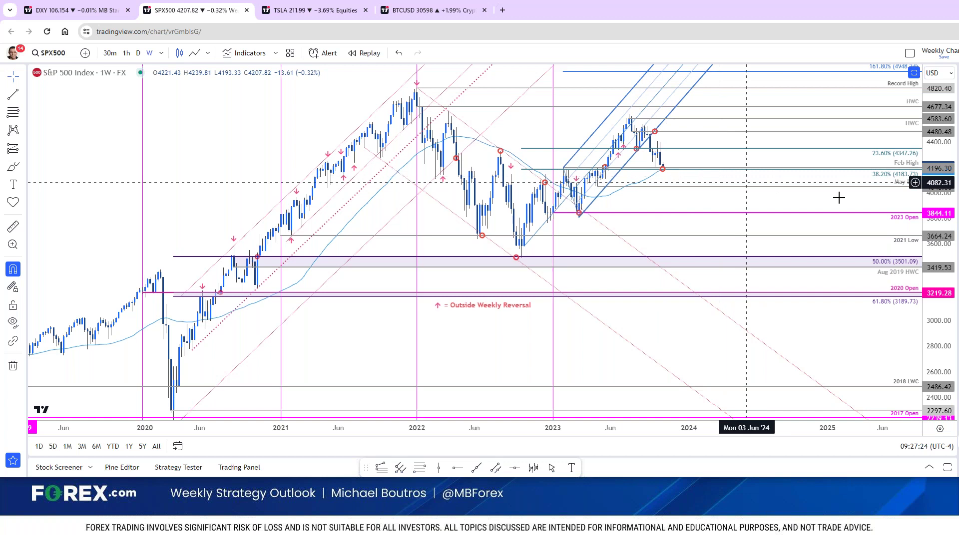
pyautogui.moveTo(936, 210); pyautogui.dragTo(880, 184)
pyautogui.moveTo(675, 160); pyautogui.dragTo(669, 210)
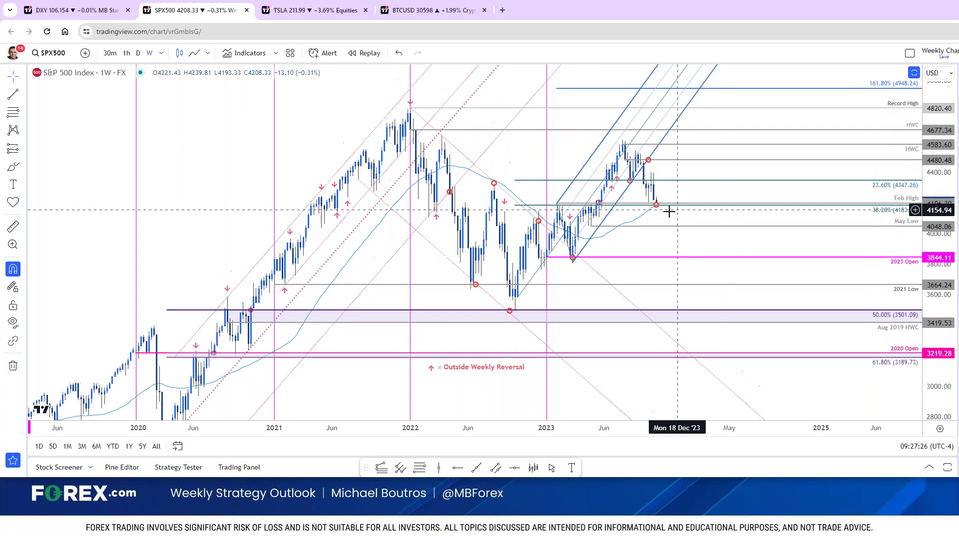
pyautogui.click(646, 211)
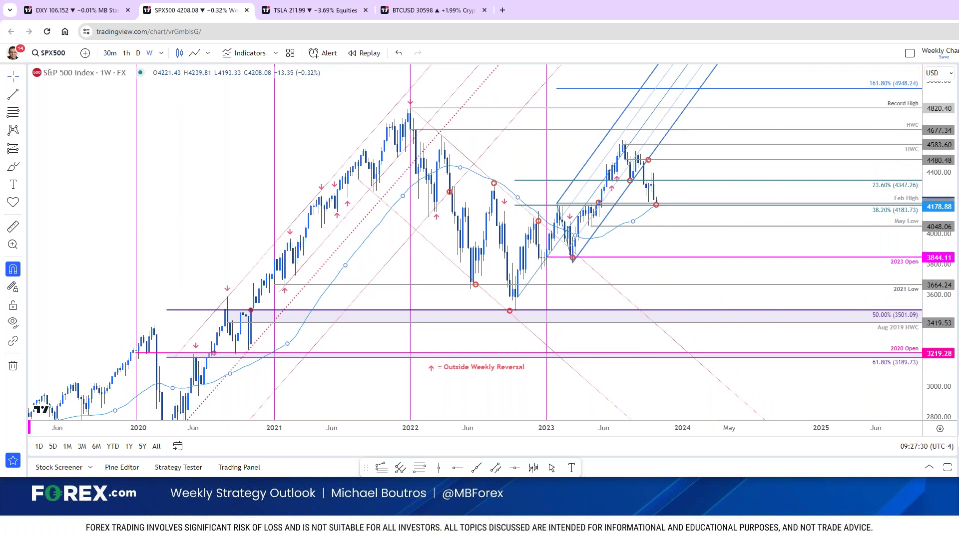
pyautogui.click(811, 239)
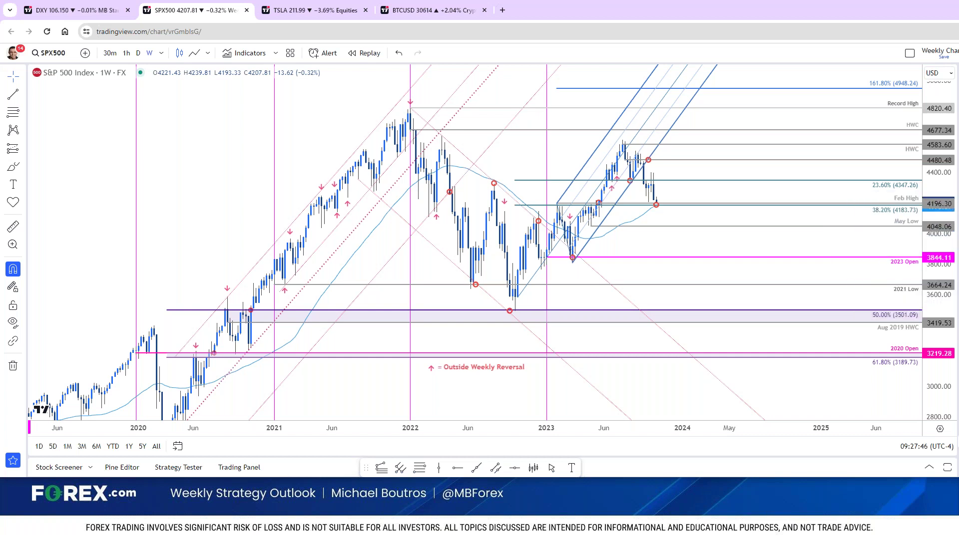
pyautogui.moveTo(947, 282); pyautogui.dragTo(947, 266)
pyautogui.moveTo(841, 255); pyautogui.dragTo(878, 273)
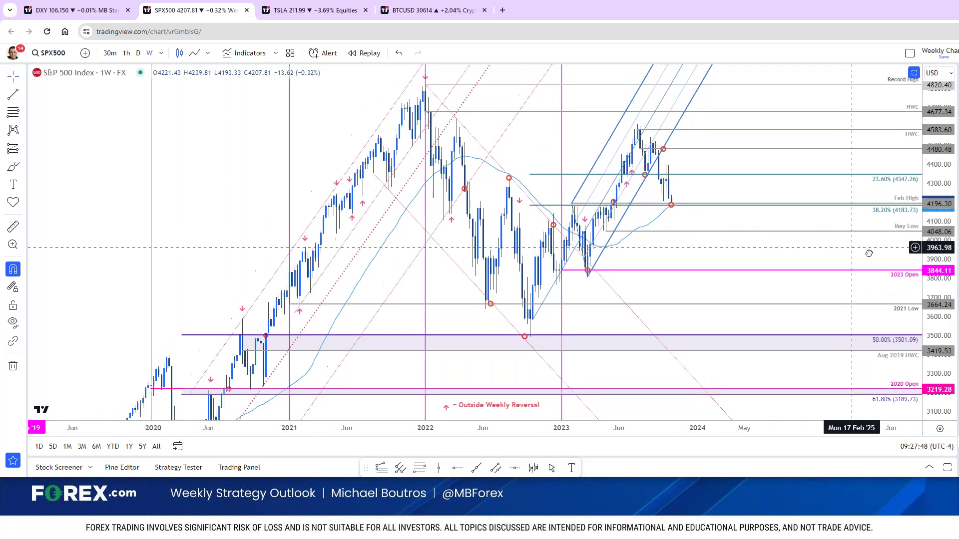
pyautogui.scroll(1, 877, 272)
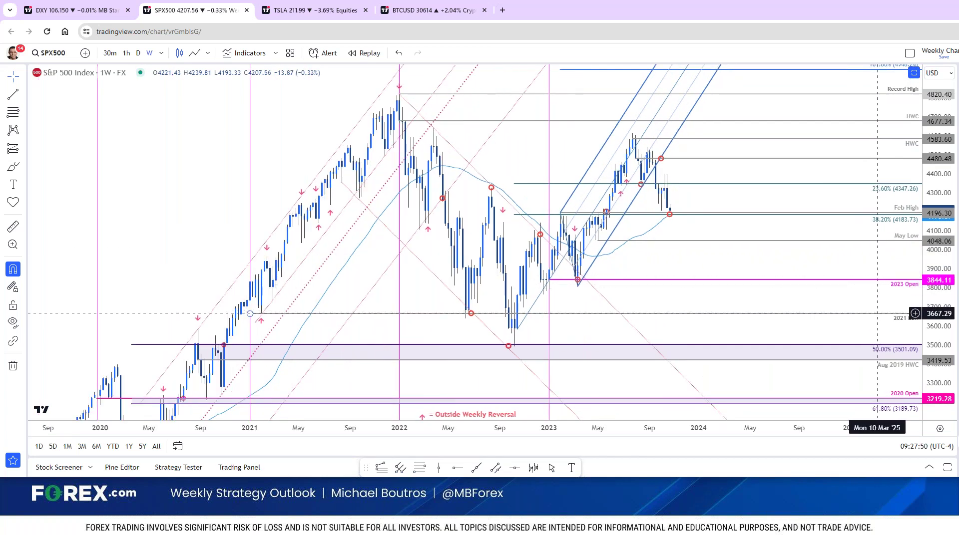
pyautogui.click(873, 215)
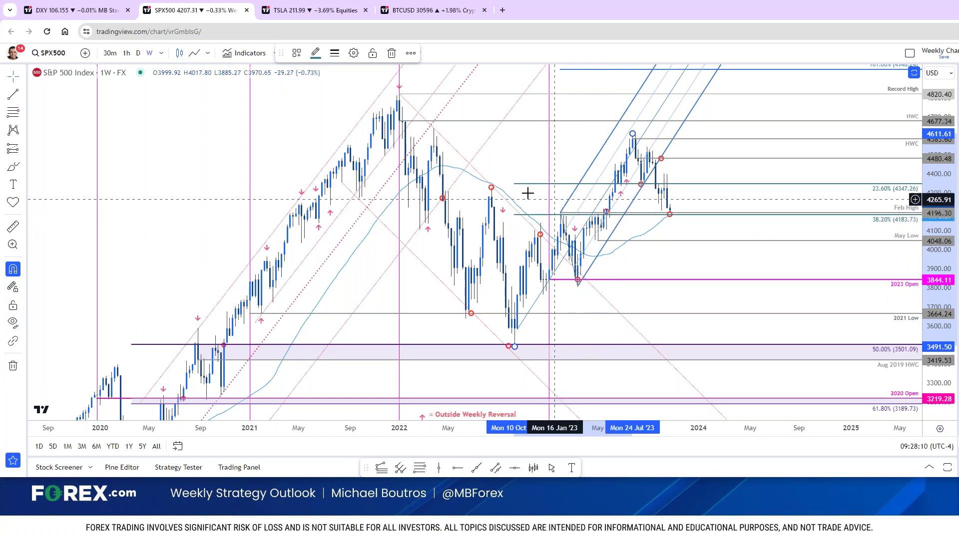
pyautogui.click(503, 210)
pyautogui.click(505, 195)
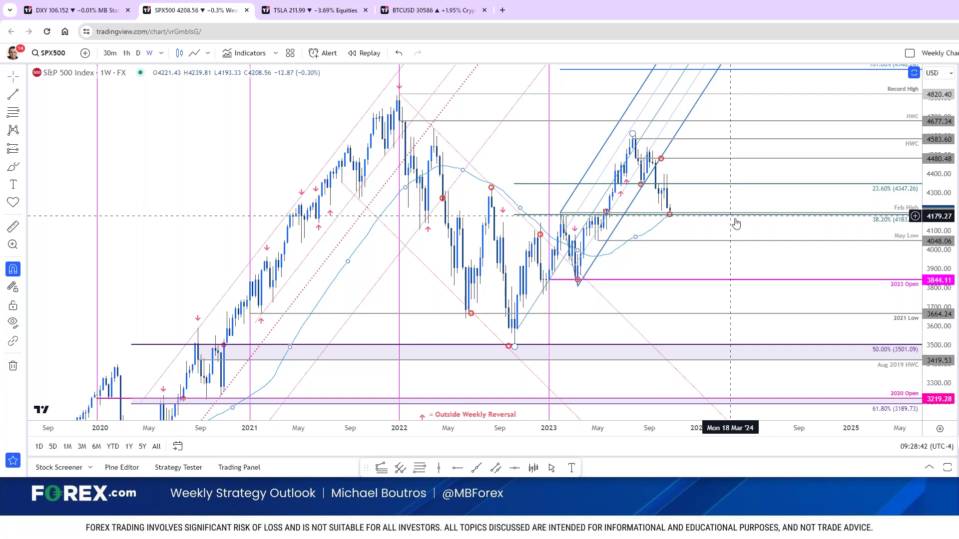
pyautogui.click(94, 17)
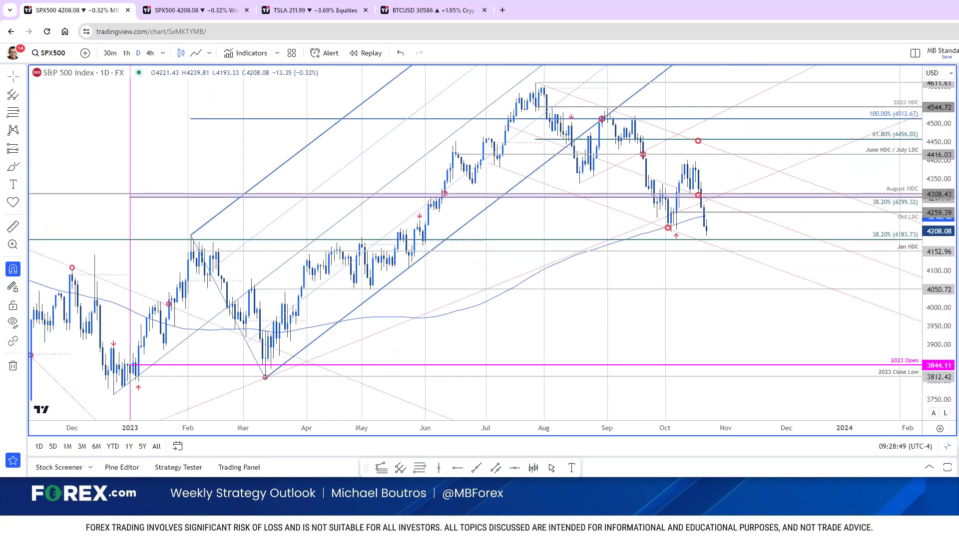
# Step: Switch the S&P 500 chart from daily to the 4h timeframe
pyautogui.moveTo(757, 330); pyautogui.dragTo(738, 343)
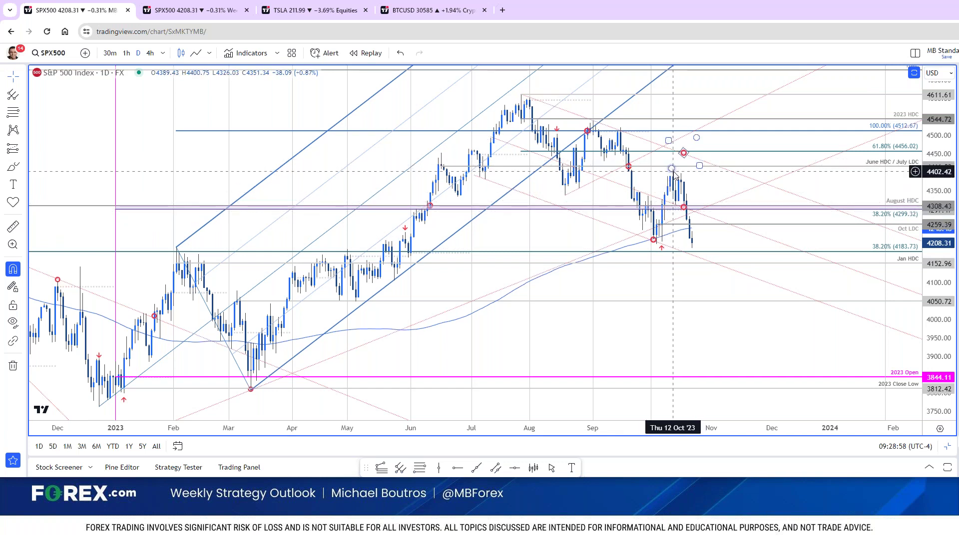
pyautogui.write('4h')
pyautogui.press('Return')
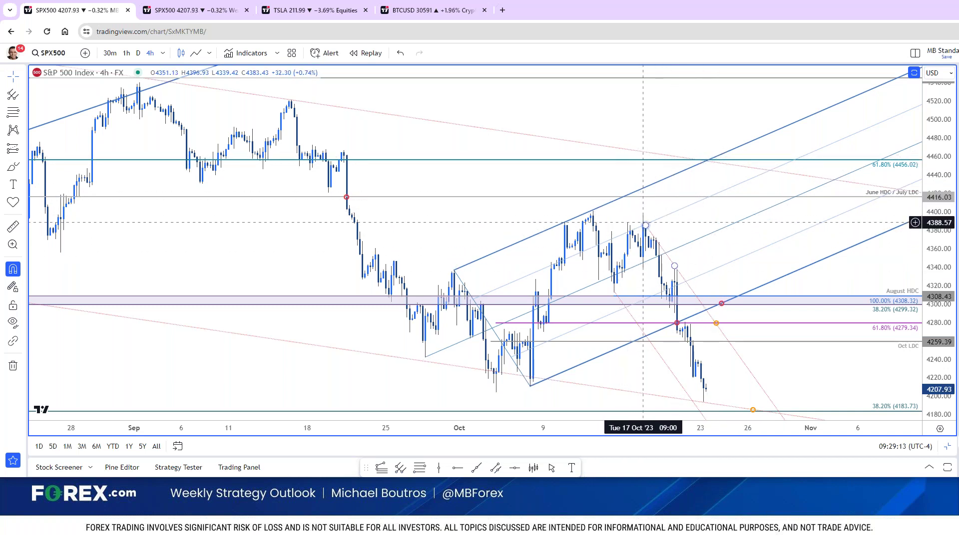
# Step: Pan the 4-hour S&P 500 chart and inspect the rising pitchfork's anchor points
pyautogui.moveTo(694, 220); pyautogui.dragTo(703, 146)
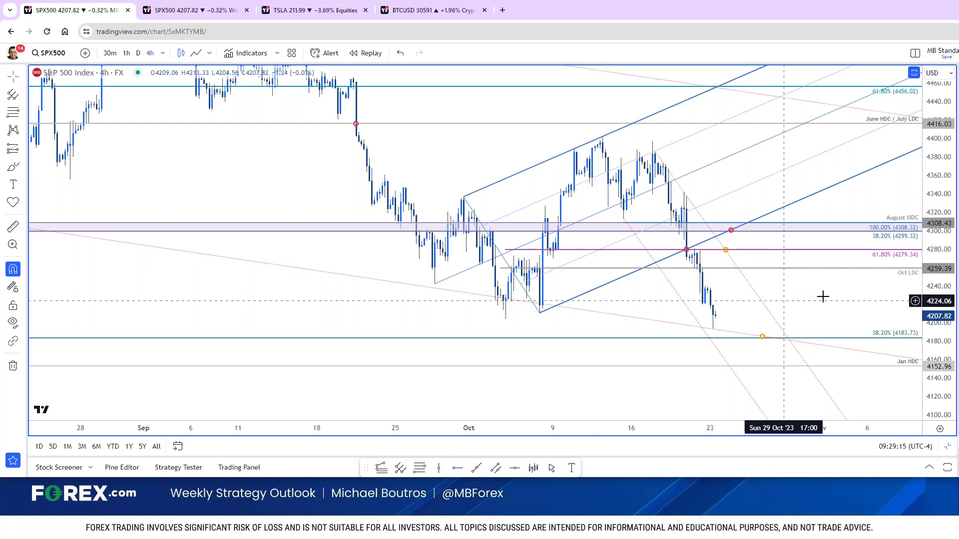
pyautogui.moveTo(823, 296); pyautogui.dragTo(817, 311)
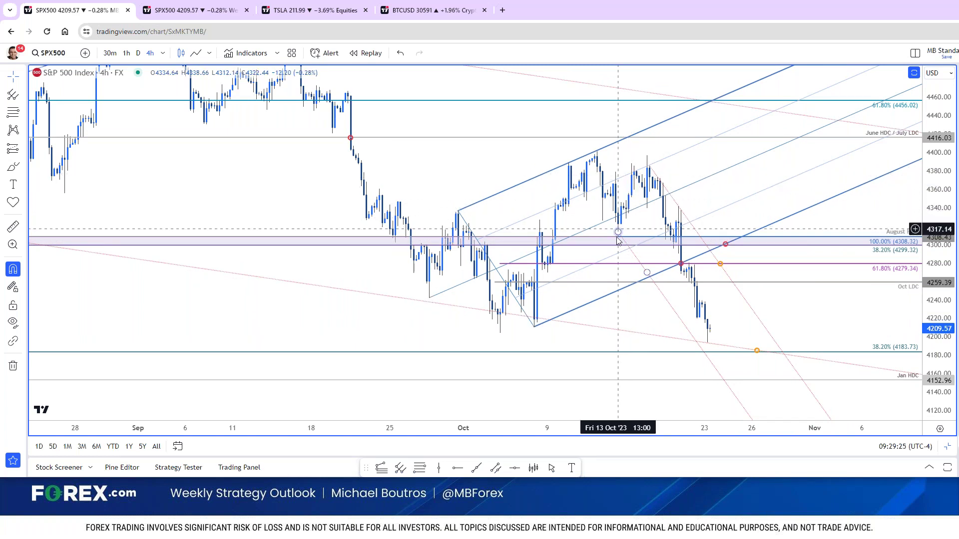
pyautogui.click(889, 247)
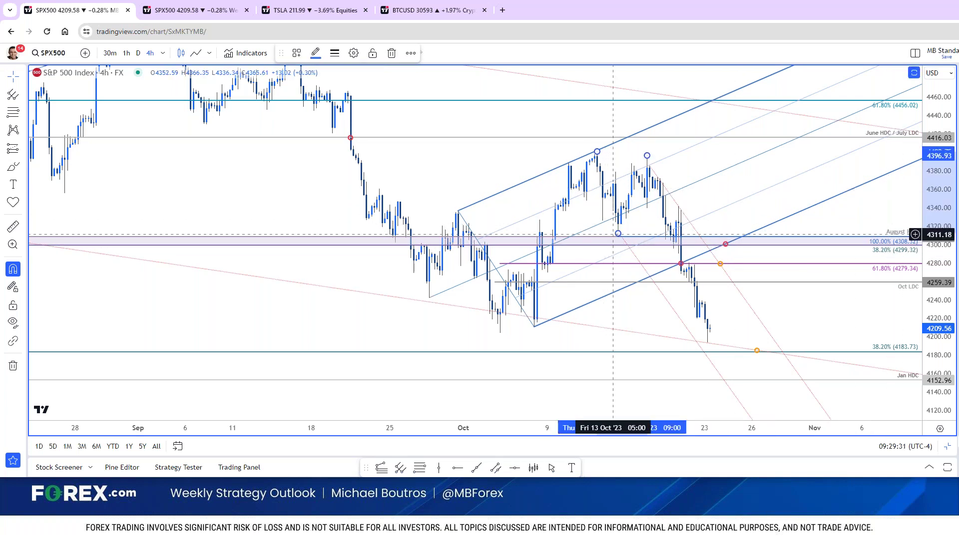
pyautogui.click(747, 196)
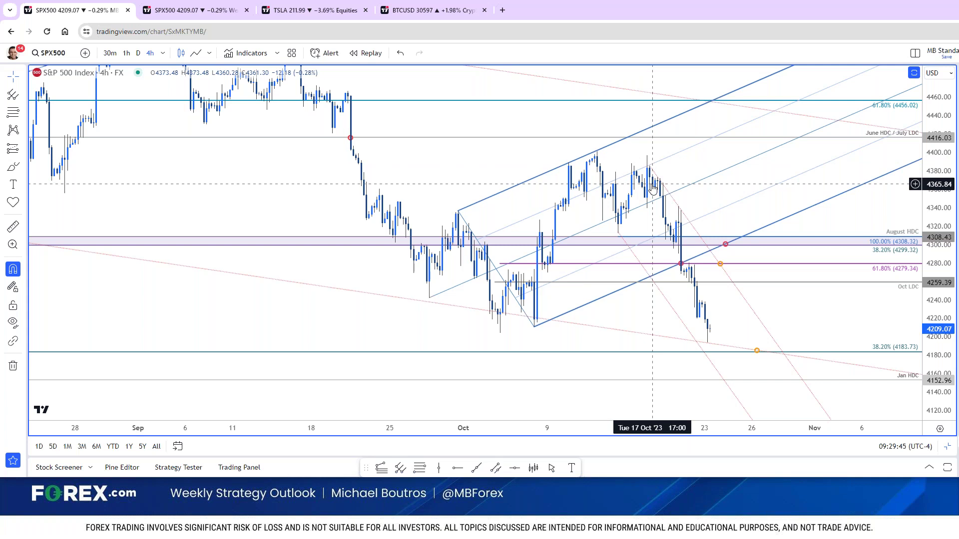
# Step: Glance at the weekly S&P 500, return to the 4-hour layout, and load the VIX
pyautogui.scroll(2, 652, 188)
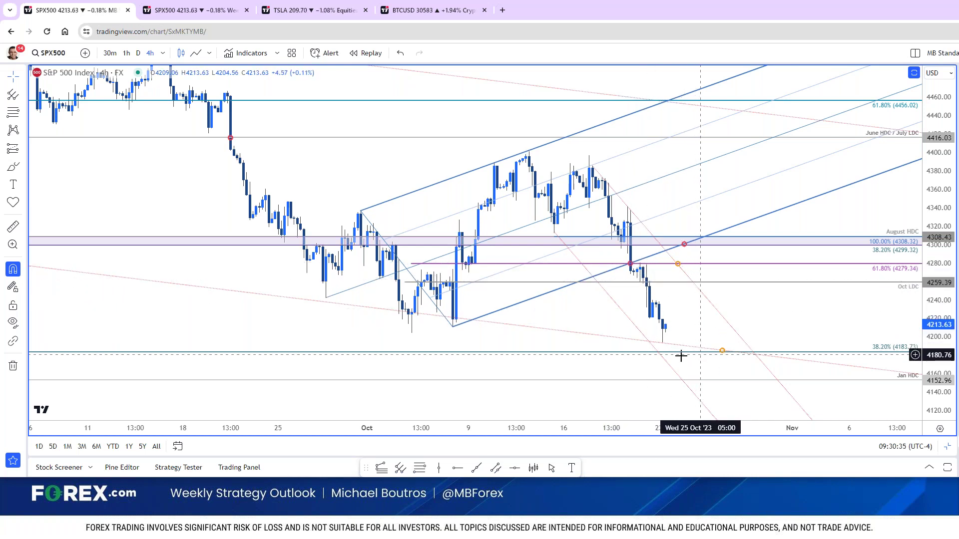
pyautogui.click(150, 19)
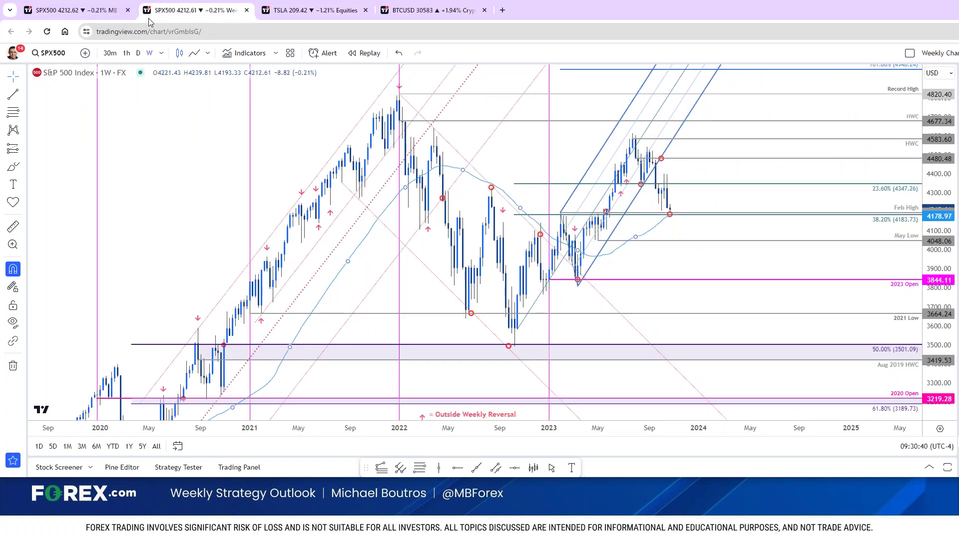
pyautogui.click(86, 11)
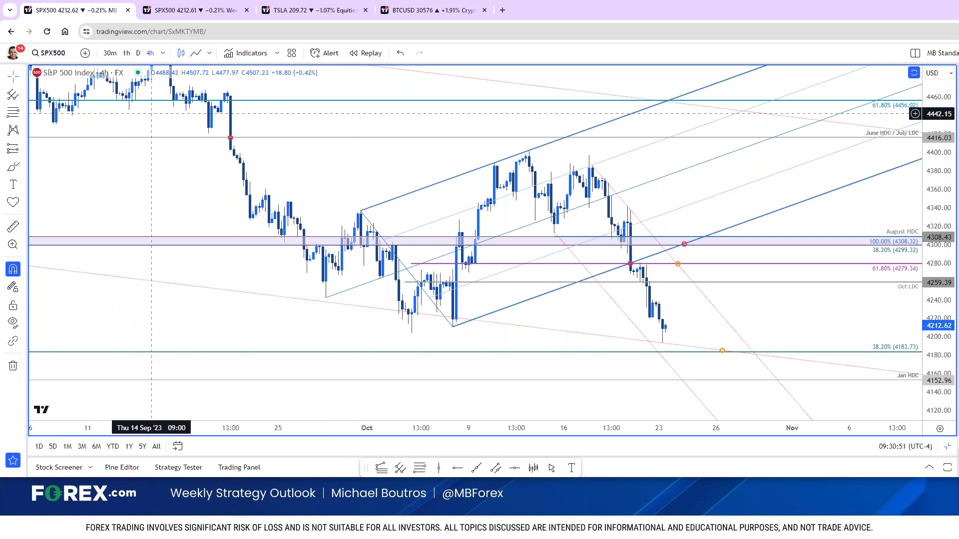
pyautogui.scroll(-1, 167, 208)
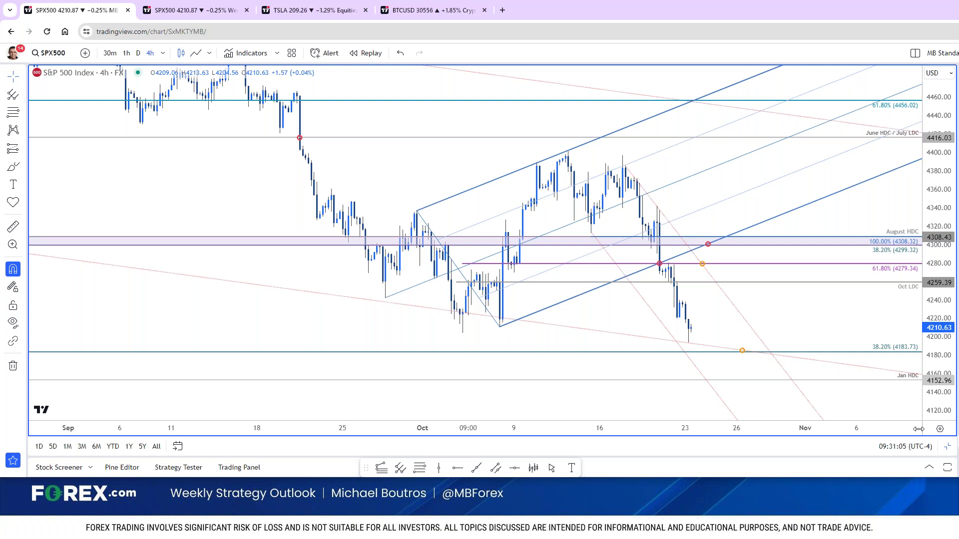
pyautogui.hscroll(3, 857, 407)
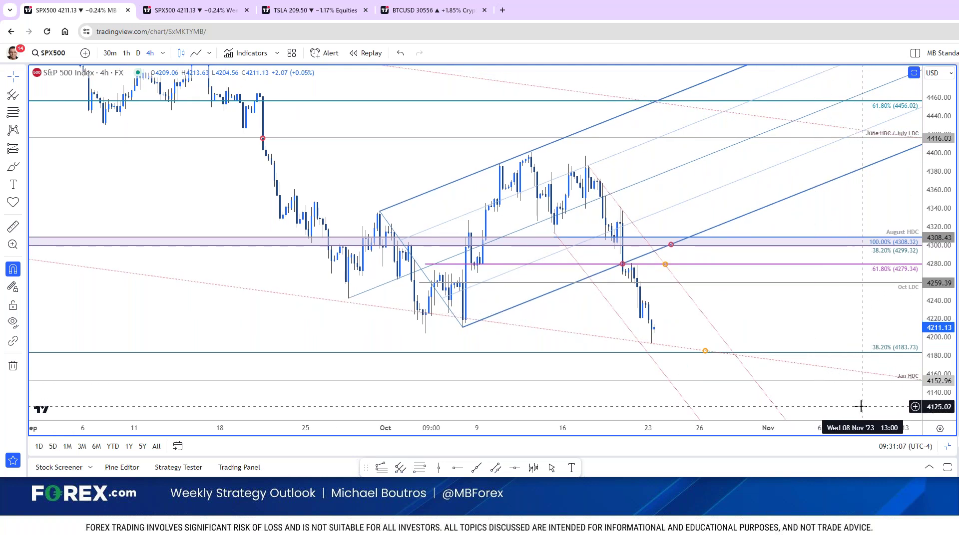
pyautogui.press('space')
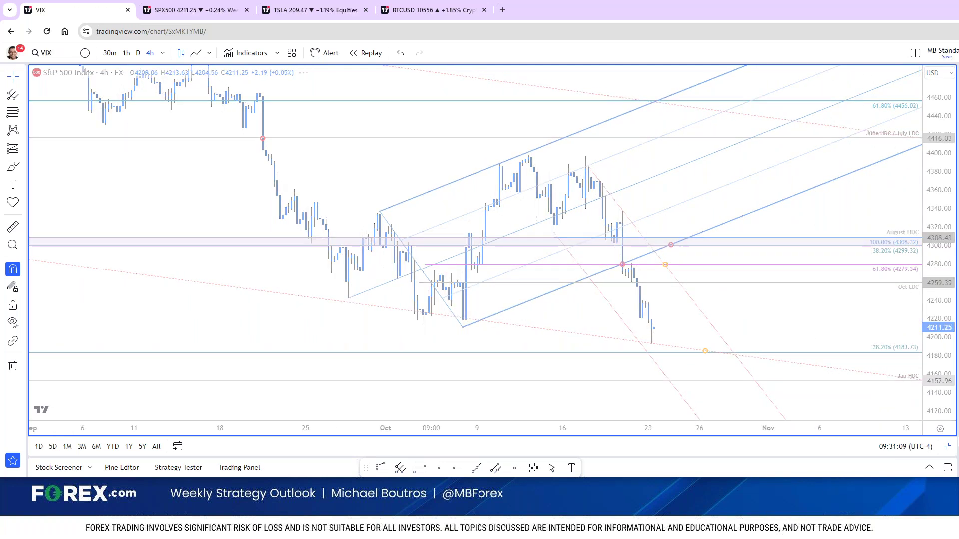
# Step: Compress the price scale and switch the VIX chart to daily (1D) candles
pyautogui.moveTo(940, 198); pyautogui.dragTo(940, 235)
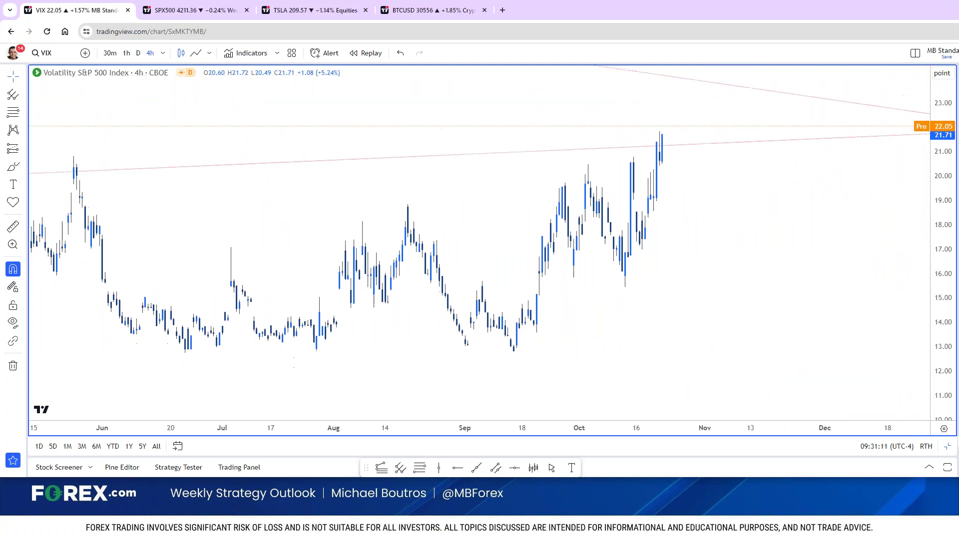
pyautogui.press('1')
pyautogui.press('d')
pyautogui.press('Return')
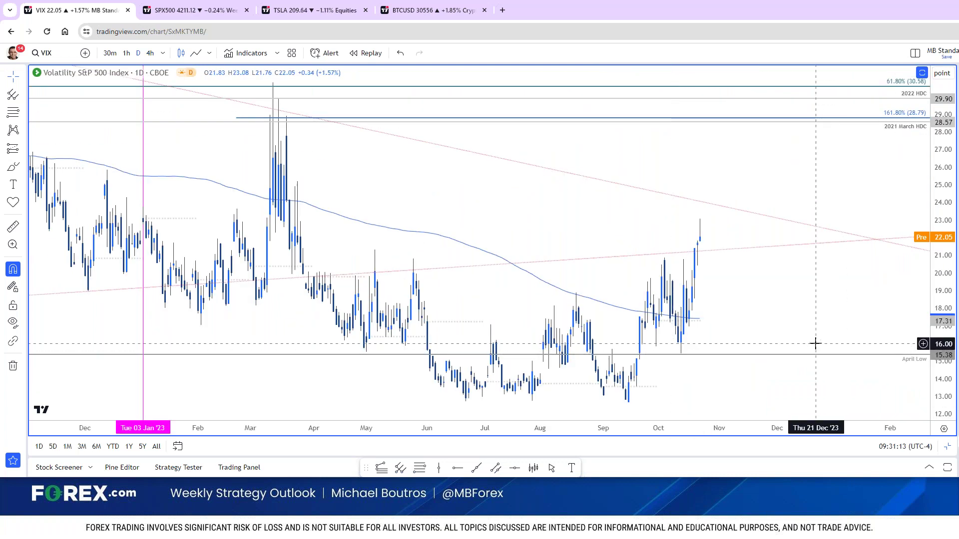
# Step: Zoom out to several years of daily VIX highs, then move to the weekly VIX chart
pyautogui.scroll(-2, 815, 343)
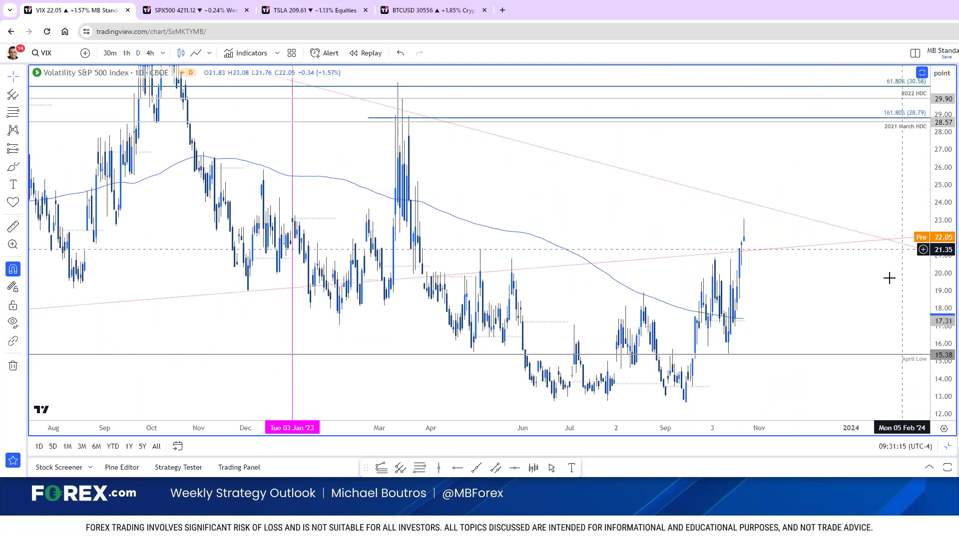
pyautogui.moveTo(942, 245); pyautogui.dragTo(942, 270)
pyautogui.scroll(-2, 834, 351)
pyautogui.scroll(-2, 841, 348)
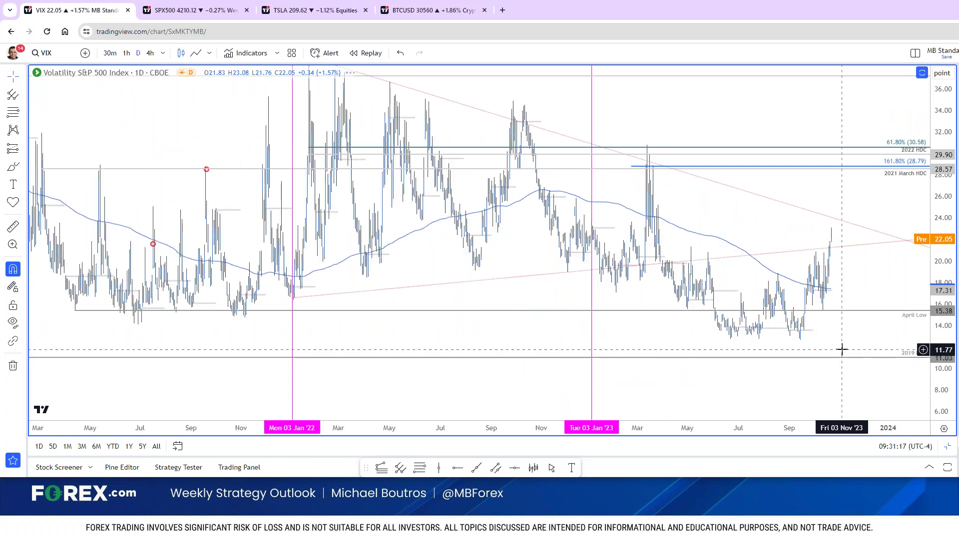
pyautogui.click(192, 10)
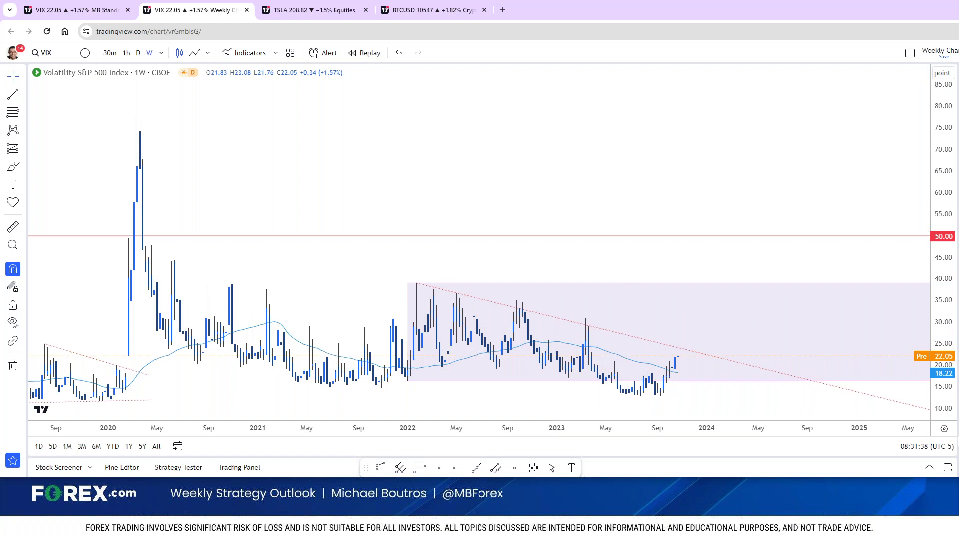
pyautogui.press('space')
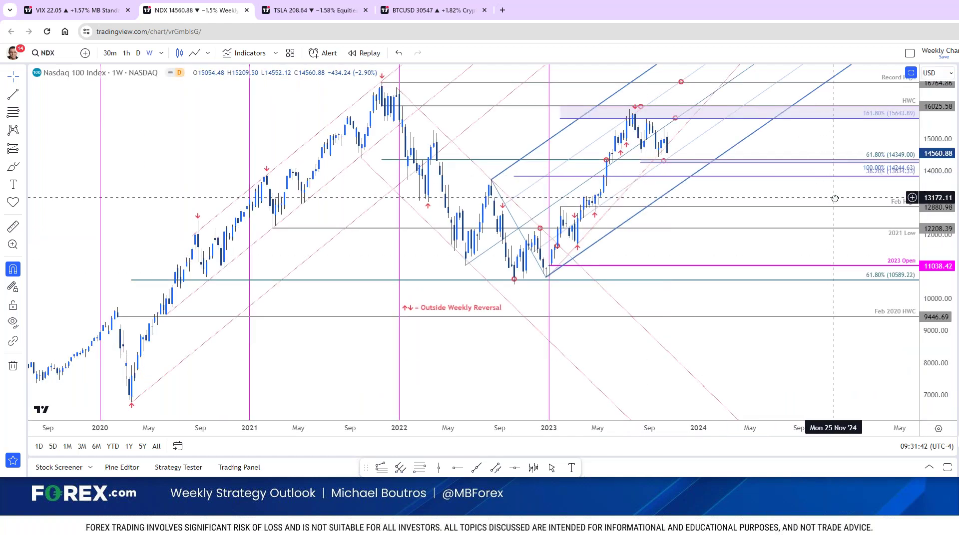
# Step: Zoom the weekly Nasdaq 100, inspect the Fibonacci, and move a drawing onto the July 2023 highs
pyautogui.scroll(2, 835, 198)
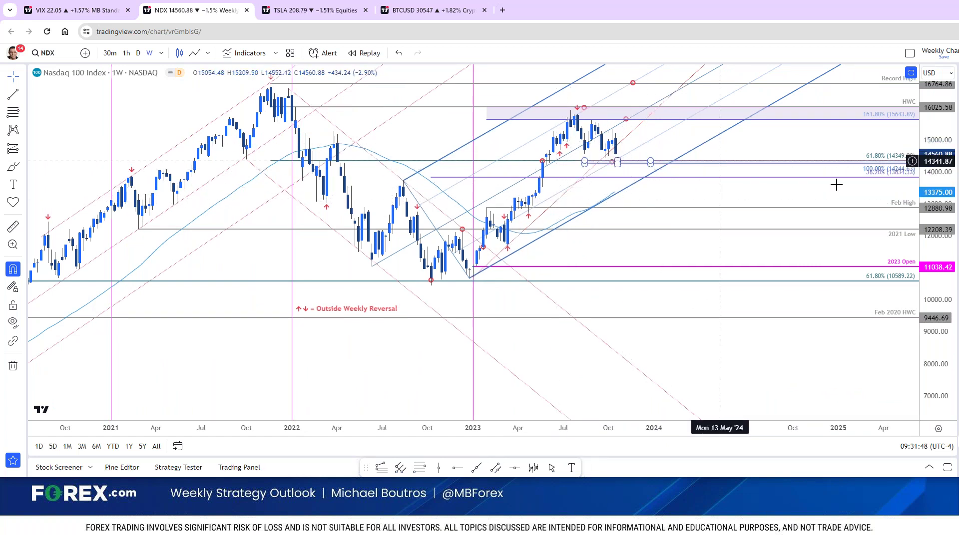
pyautogui.moveTo(836, 184)
pyautogui.mouseDown()
pyautogui.moveTo(861, 187)
pyautogui.moveTo(895, 309)
pyautogui.mouseUp()
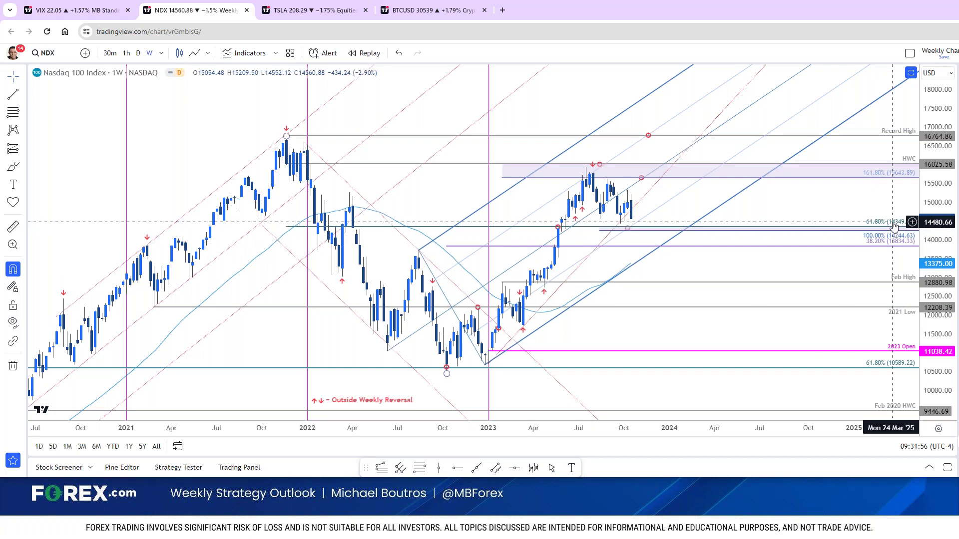
pyautogui.click(894, 230)
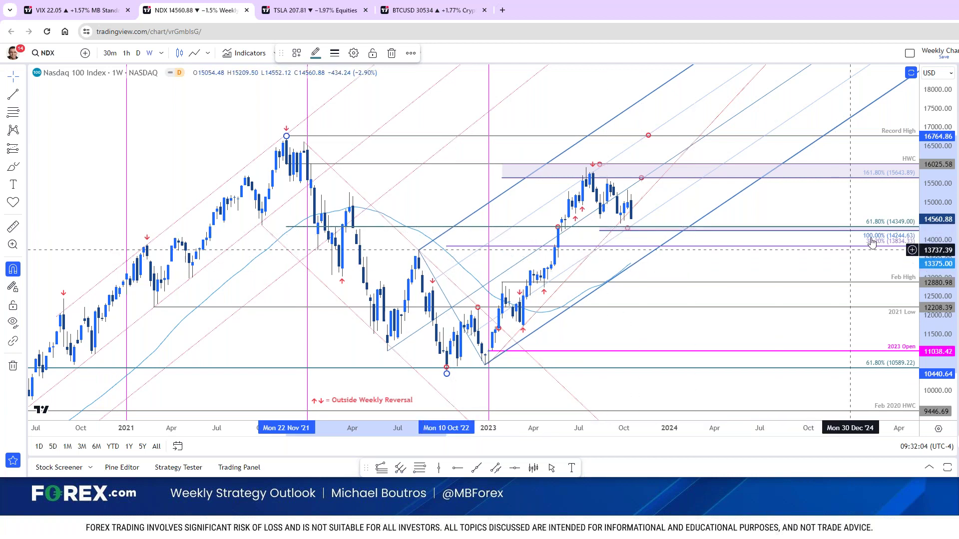
pyautogui.click(692, 246)
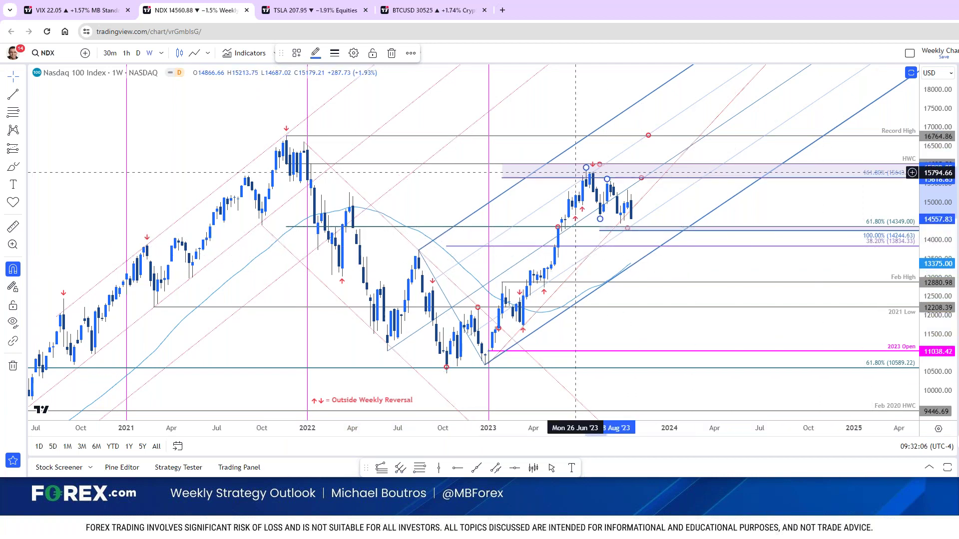
pyautogui.moveTo(603, 209); pyautogui.dragTo(644, 230)
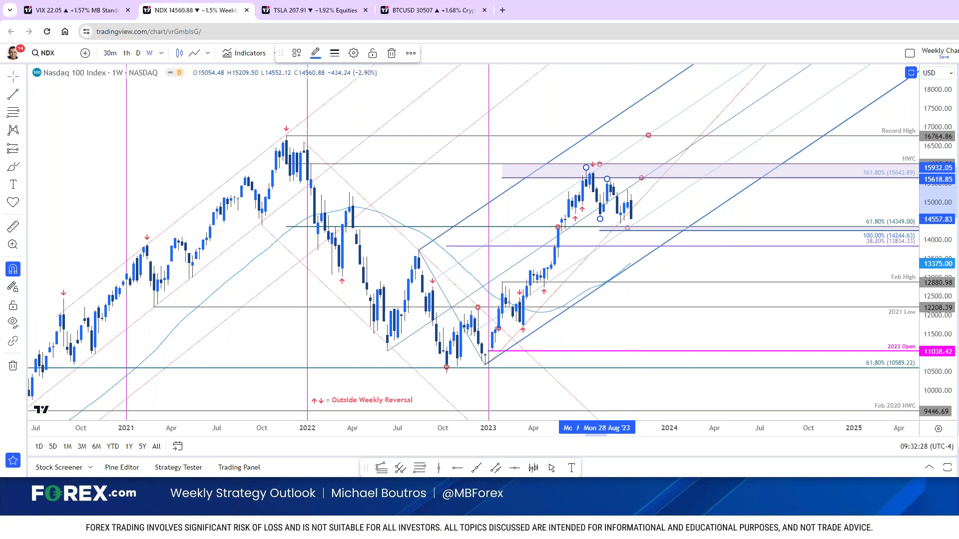
# Step: Load NDX in the first layout on the daily timeframe
pyautogui.click(75, 10)
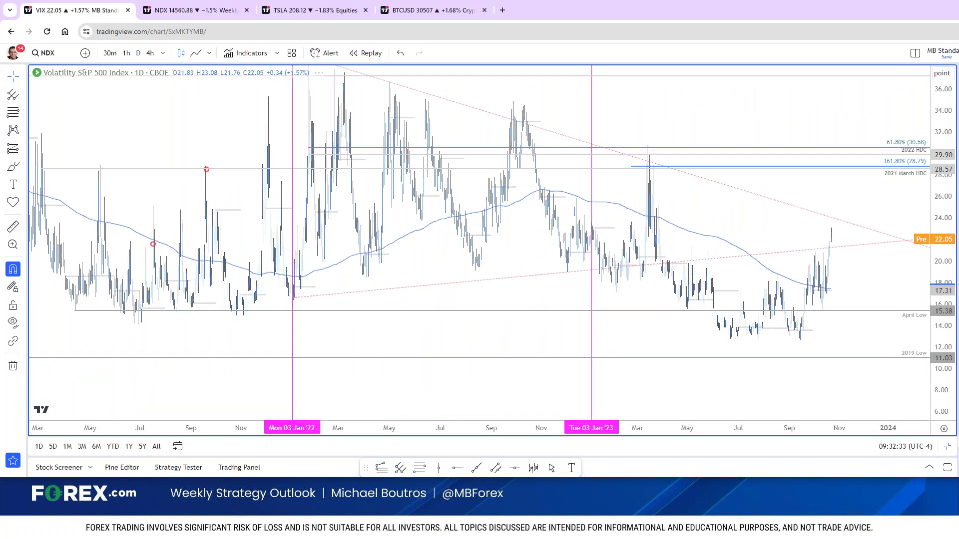
pyautogui.write('NDX')
pyautogui.press('Return')
pyautogui.scroll(5, 767, 348)
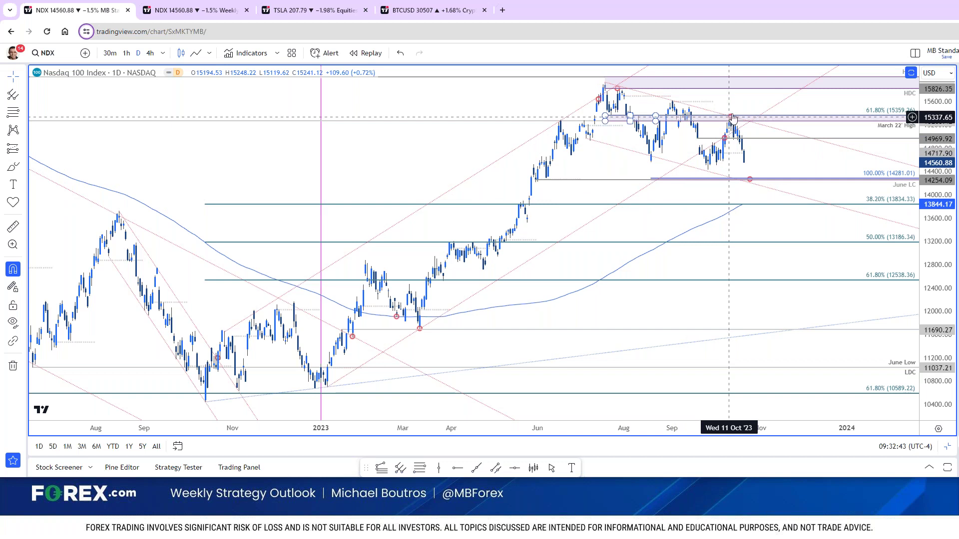
# Step: Place a horizontal ray from the 6 October low at 14575.95
pyautogui.scroll(2, 687, 132)
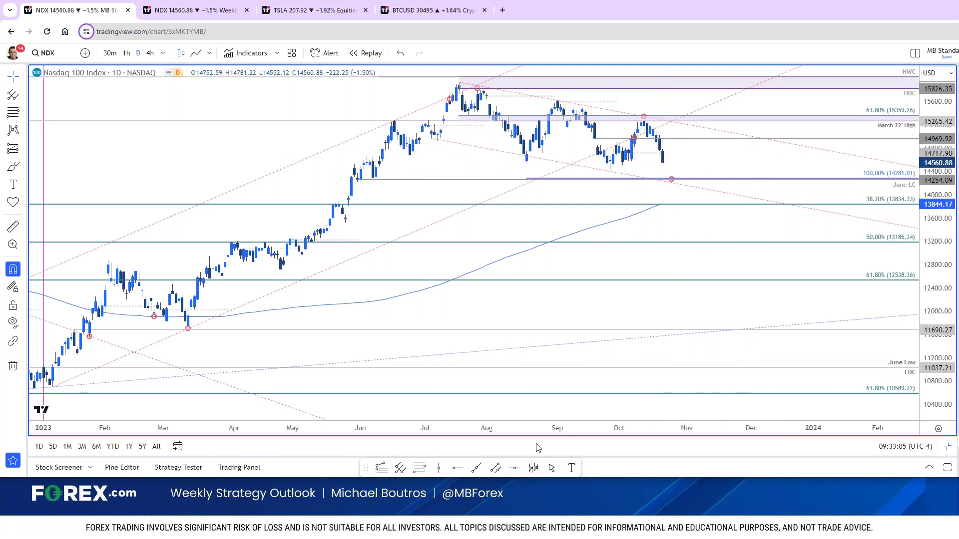
pyautogui.click(457, 468)
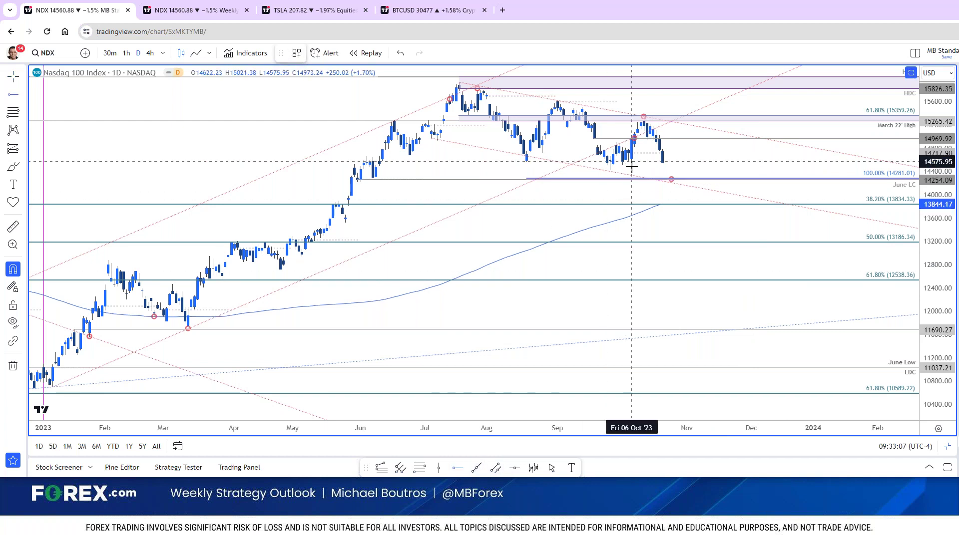
pyautogui.click(631, 162)
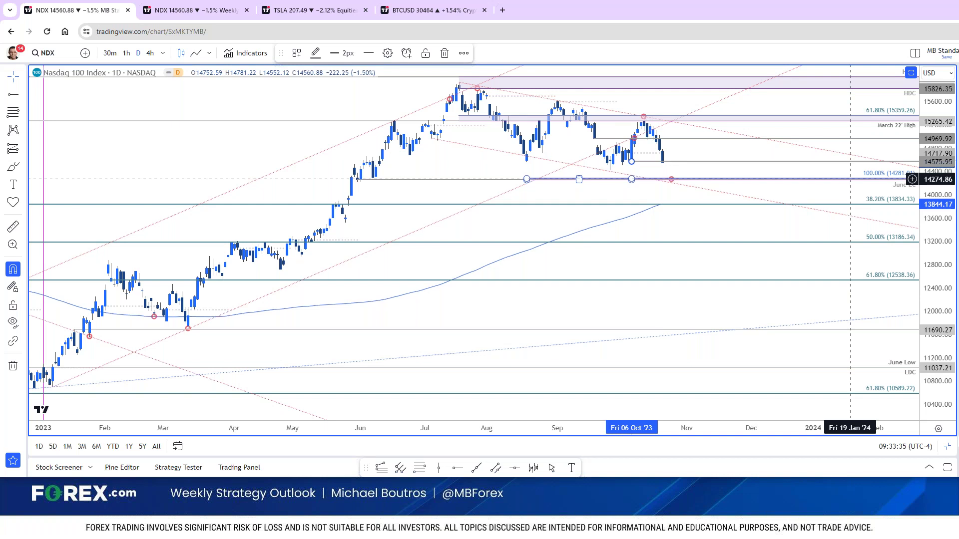
# Step: Switch the Nasdaq 100 chart to 240-minute candles and select the rising trendline
pyautogui.write('240')
pyautogui.press('Return')
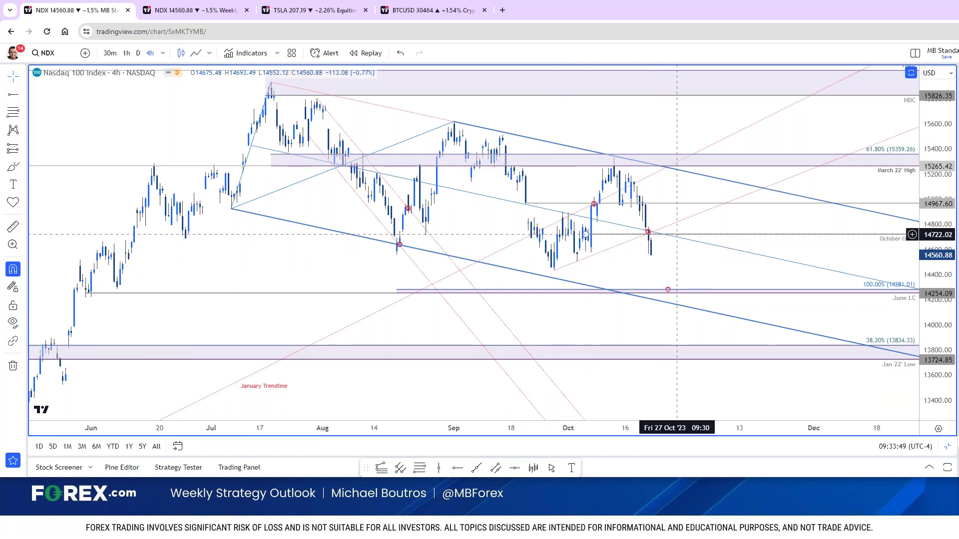
pyautogui.click(683, 223)
# Step: Inspect the rising trendline and June low line, then load DJI on the chart
pyautogui.click(676, 226)
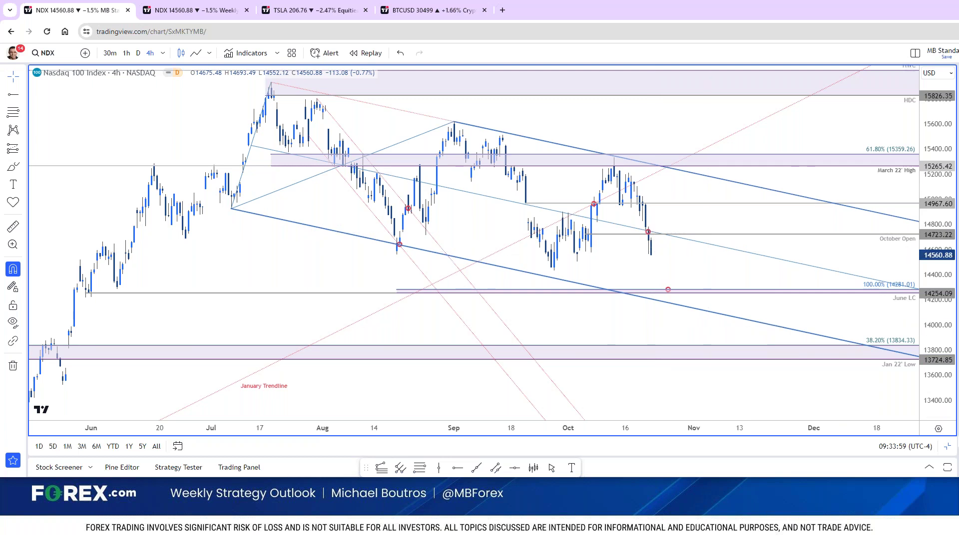
pyautogui.click(872, 295)
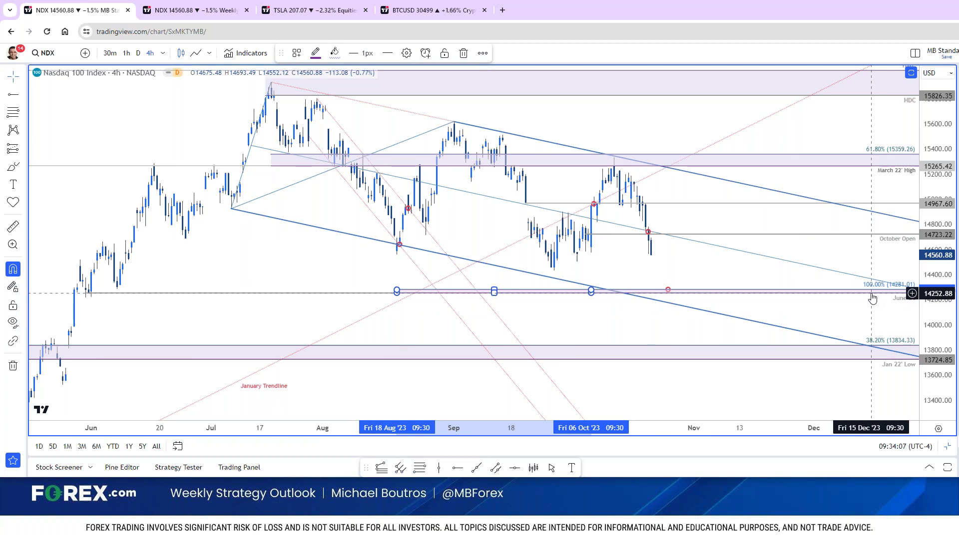
pyautogui.write('DJI')
pyautogui.press('Return')
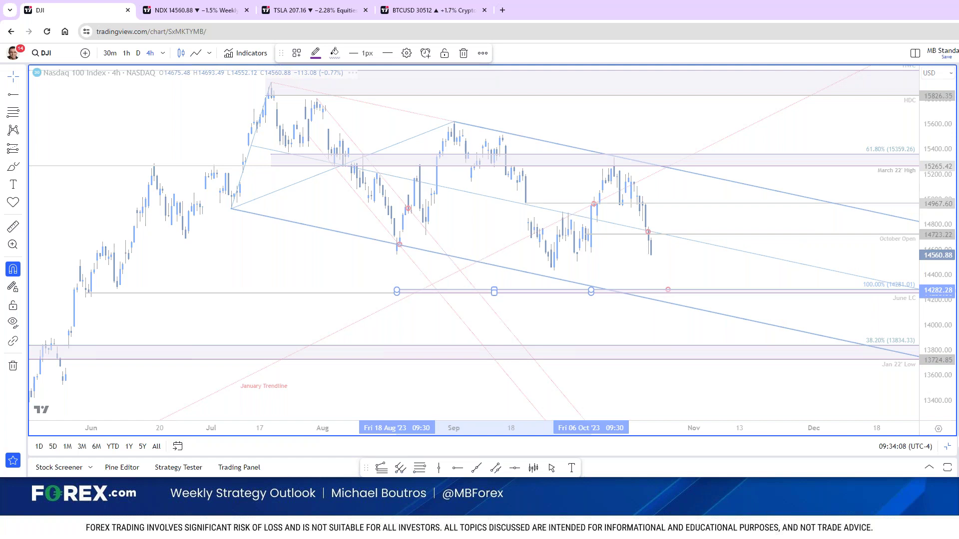
# Step: On the weekly Dow chart, inspect the October circle and 33420–33053 zone, then show it as a line
pyautogui.hotkey('ctrl', 'Tab')
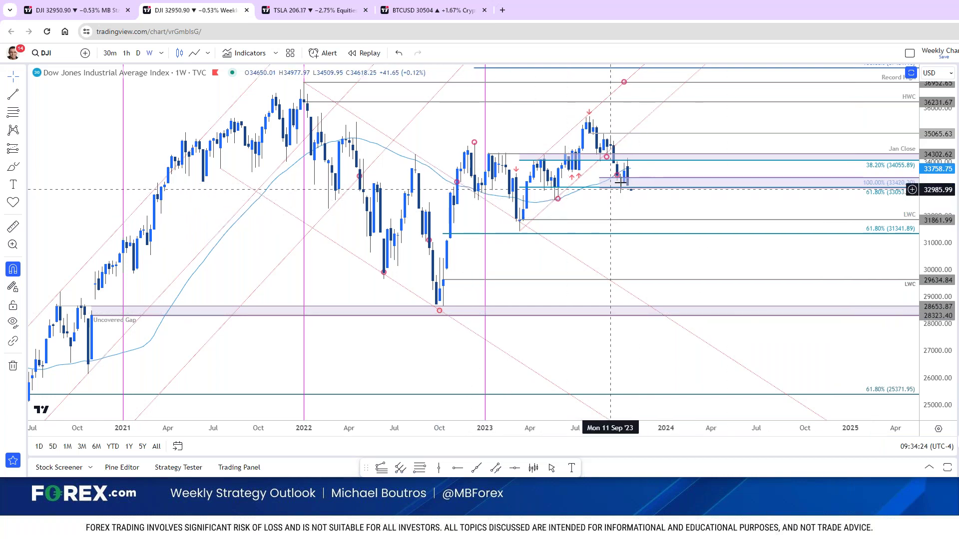
pyautogui.click(629, 158)
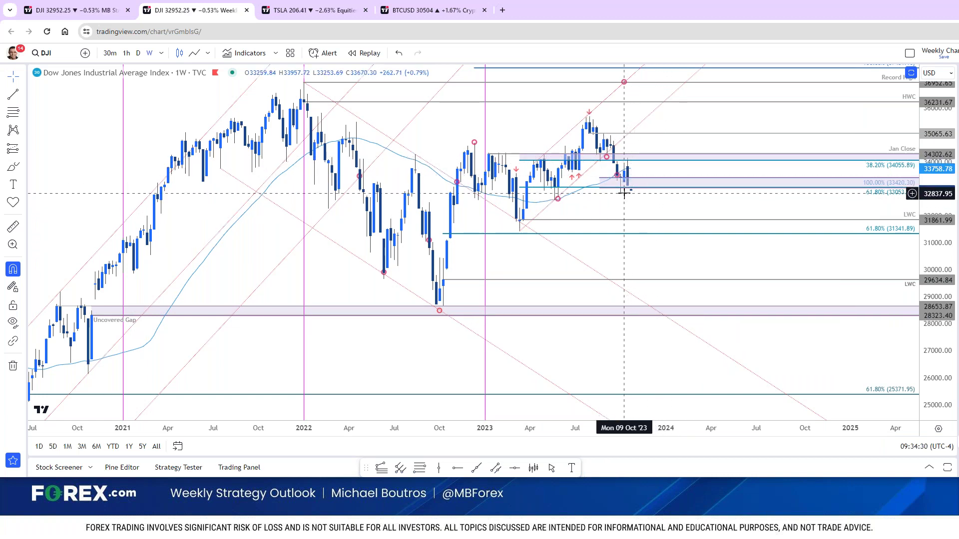
pyautogui.click(639, 188)
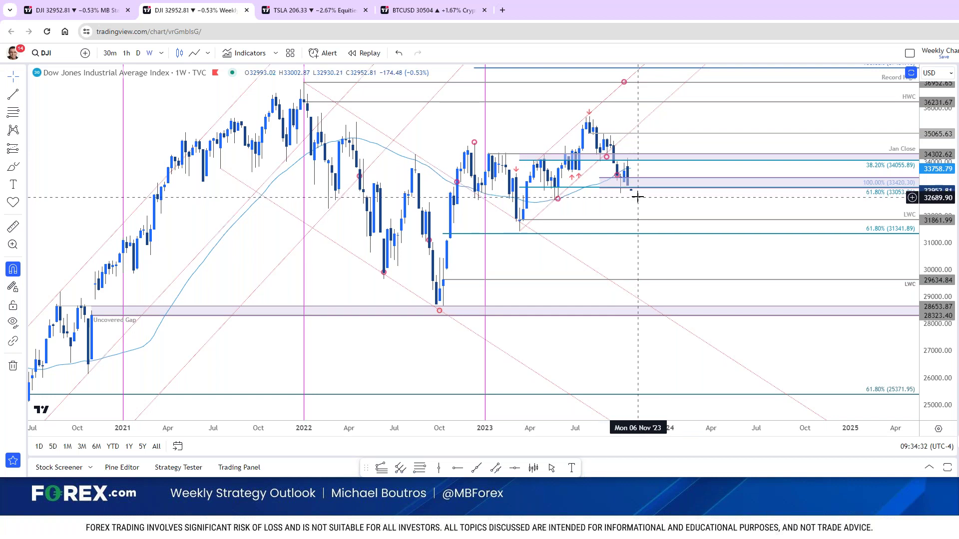
pyautogui.click(658, 191)
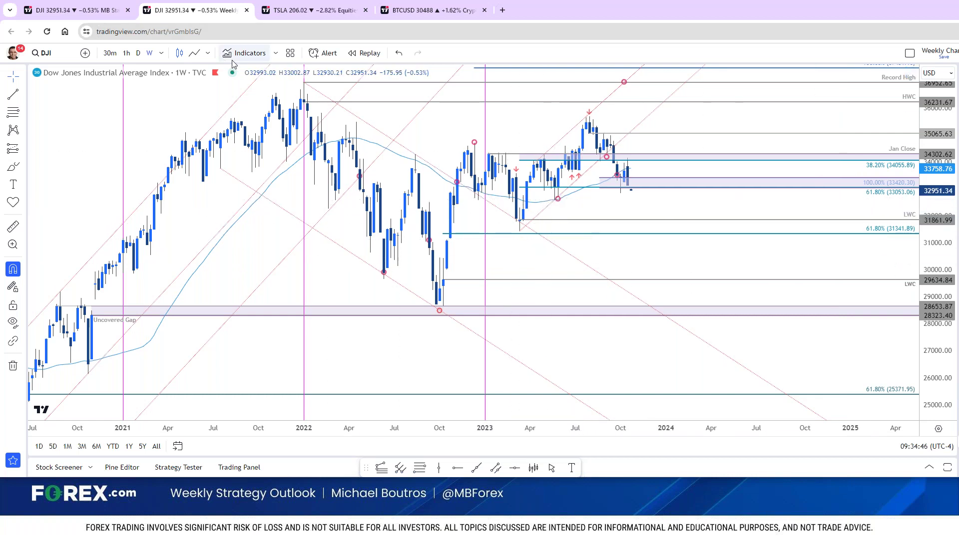
pyautogui.click(195, 53)
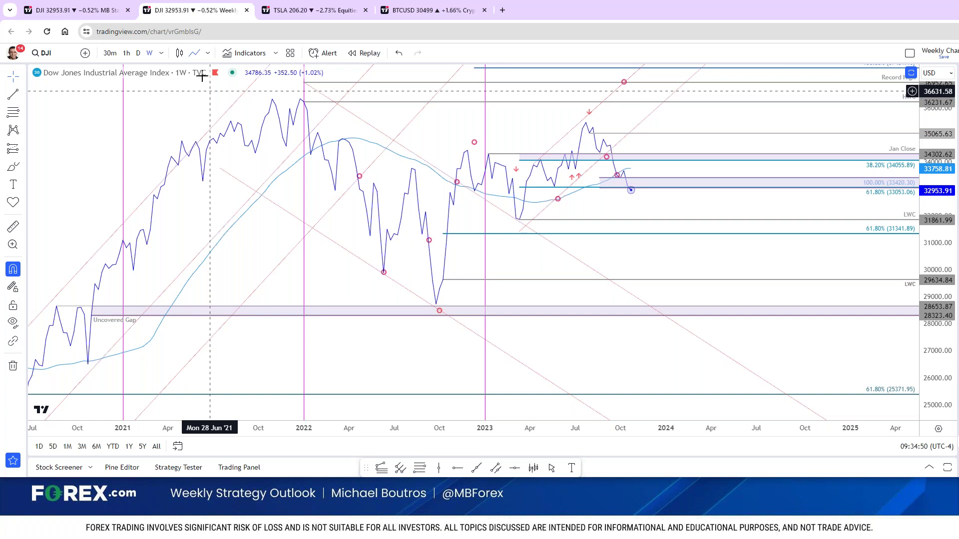
# Step: Compare the weekly Dow as candles and line, checking the Fib extension's settings along the way
pyautogui.click(179, 53)
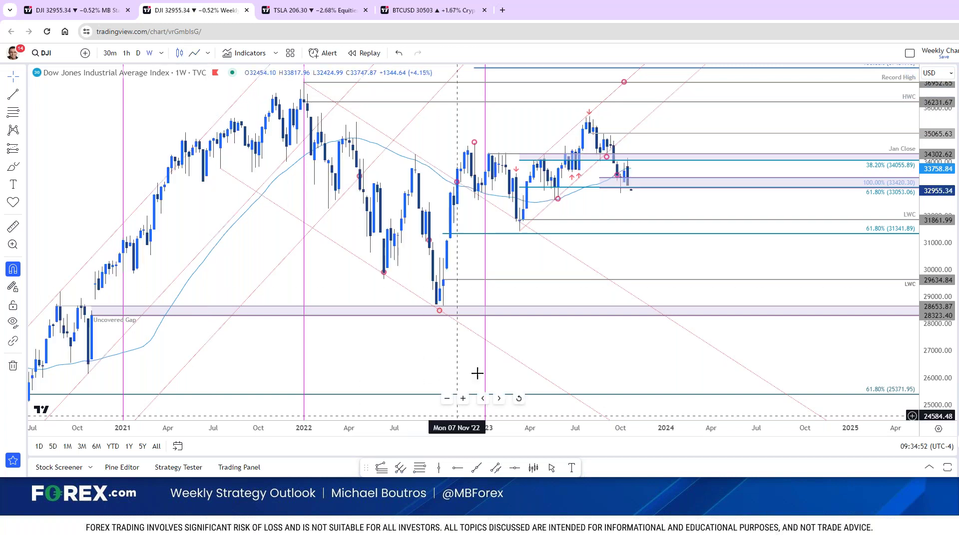
pyautogui.click(536, 191)
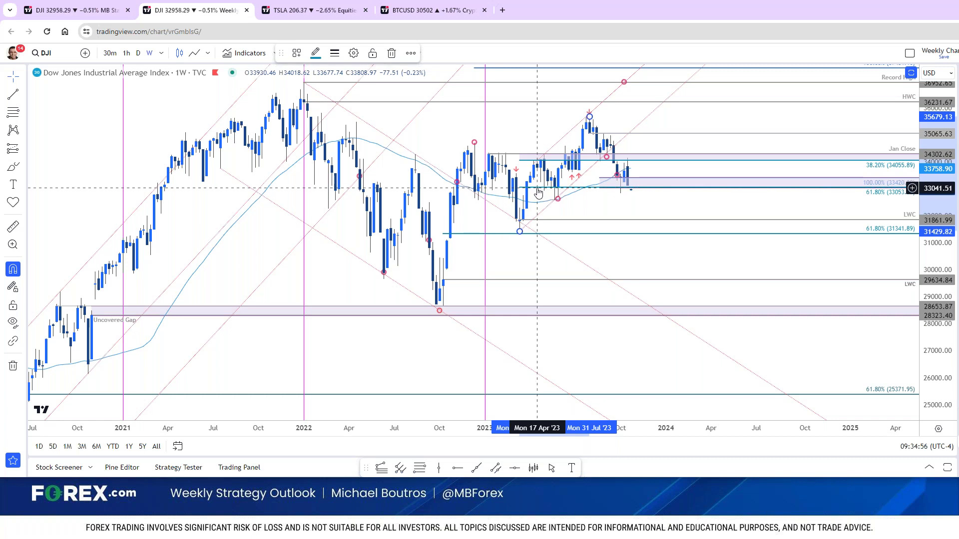
pyautogui.doubleClick(871, 186)
pyautogui.press('Escape')
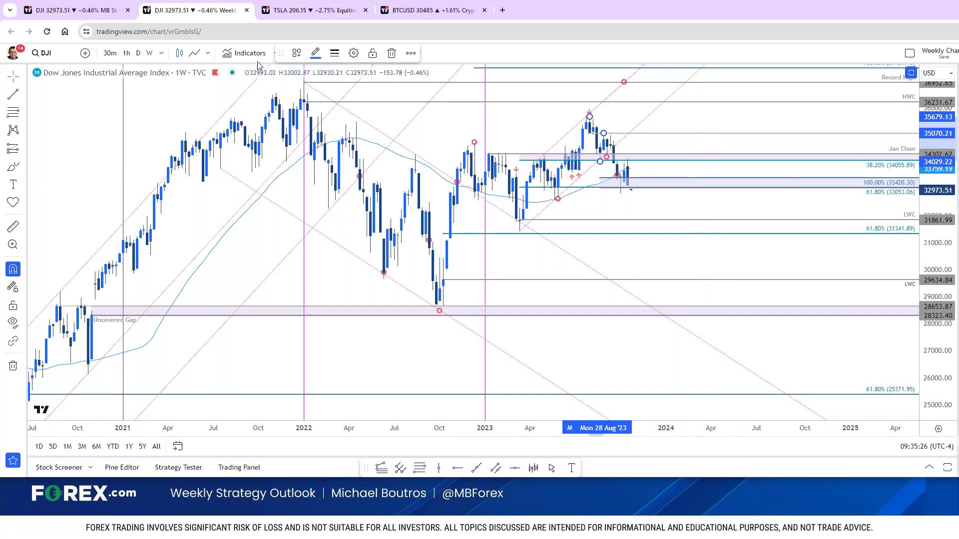
pyautogui.click(194, 53)
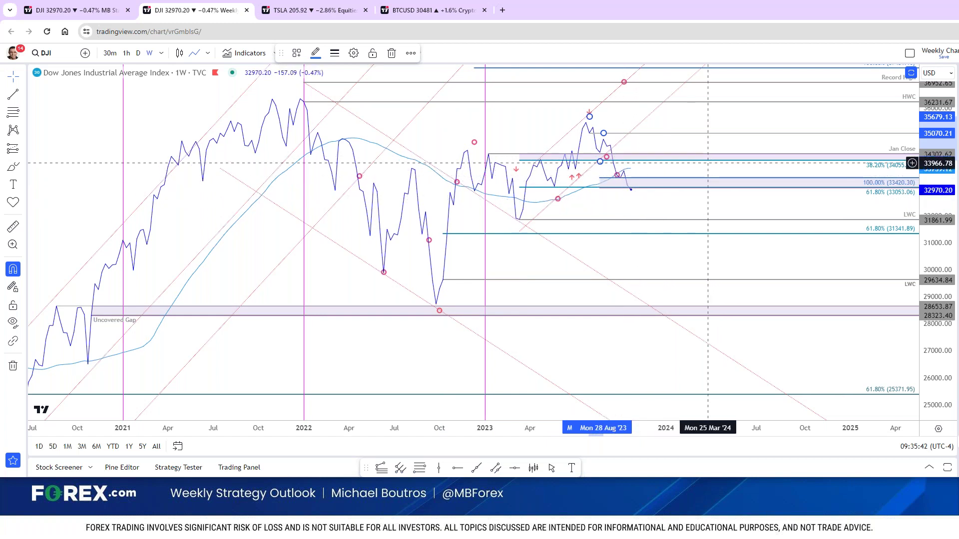
pyautogui.click(716, 167)
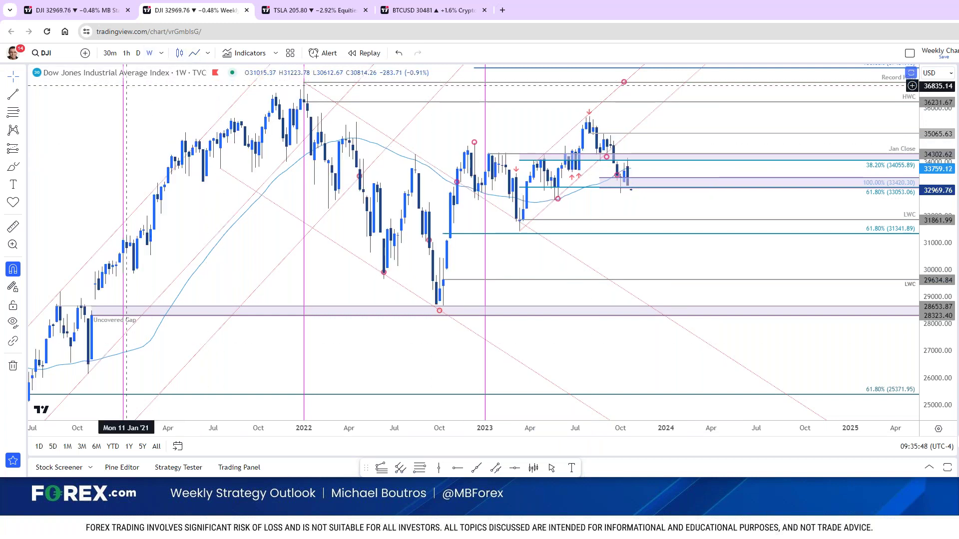
# Step: Switch the first chart tab to the 1D daily timeframe
pyautogui.click(75, 11)
pyautogui.write('1D')
pyautogui.press('Return')
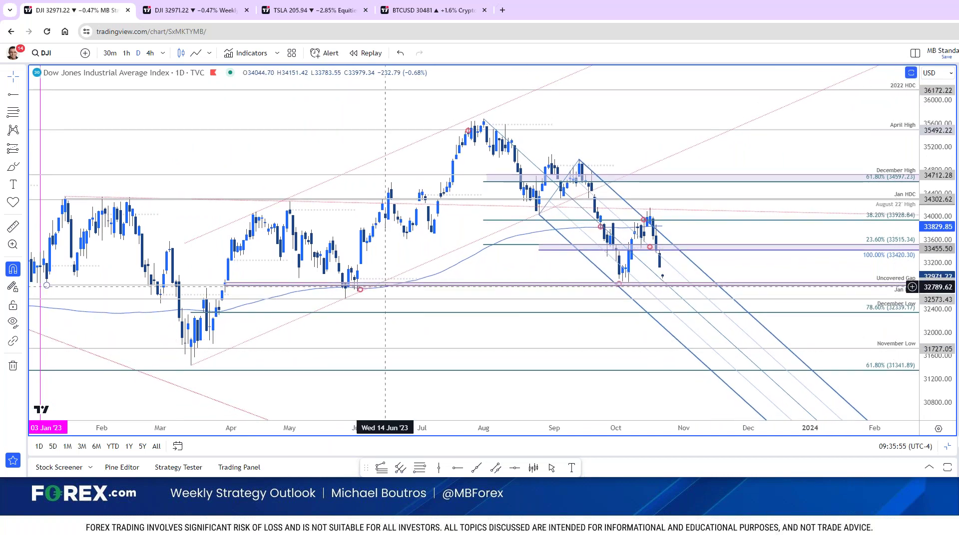
# Step: Delete the pink Uncovered gap band and move the red circle marker to 27 October
pyautogui.press('Delete')
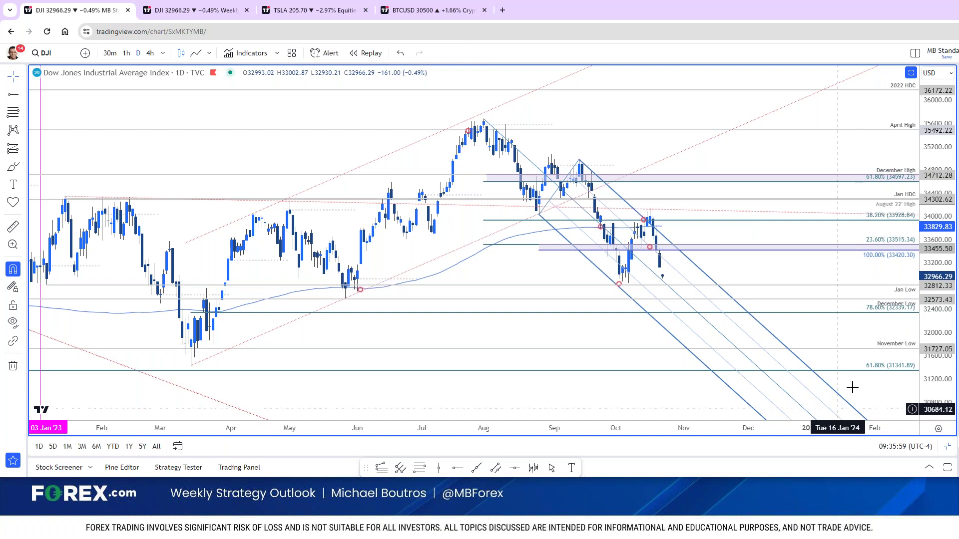
pyautogui.scroll(-2, 306, 323)
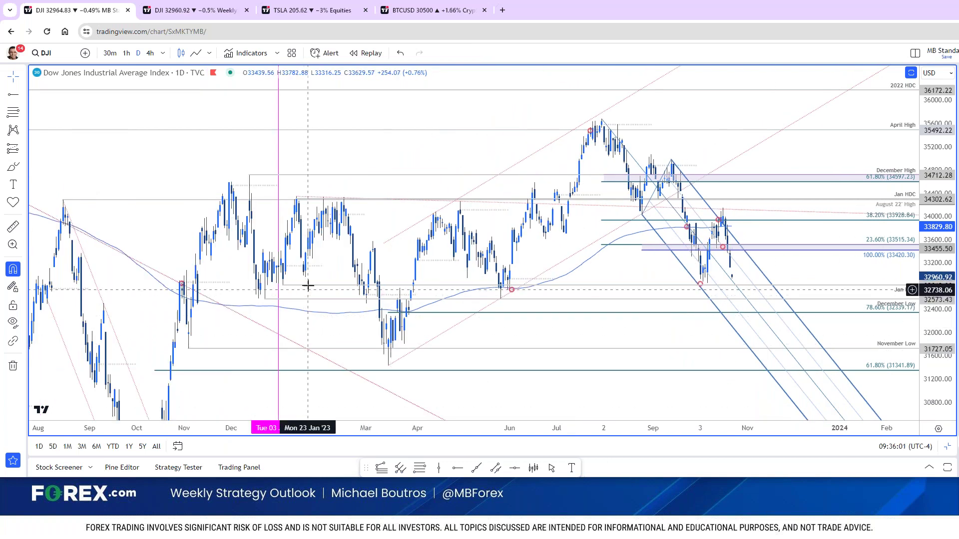
pyautogui.scroll(2, 310, 284)
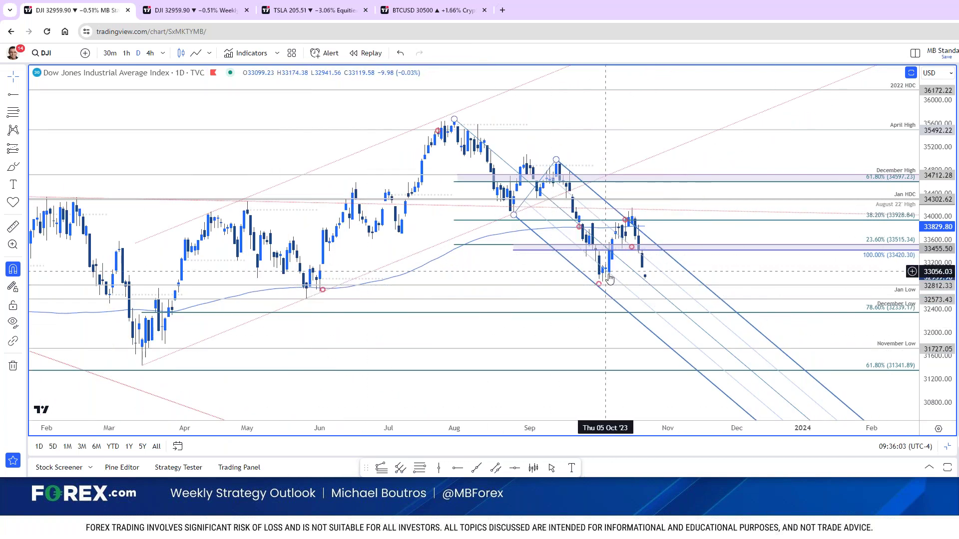
pyautogui.moveTo(649, 281); pyautogui.dragTo(657, 283)
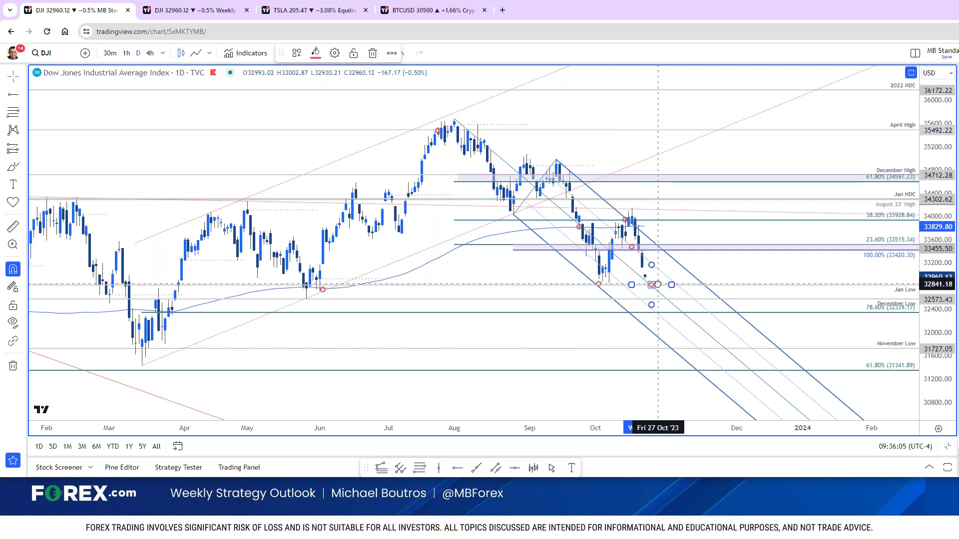
pyautogui.press('Escape')
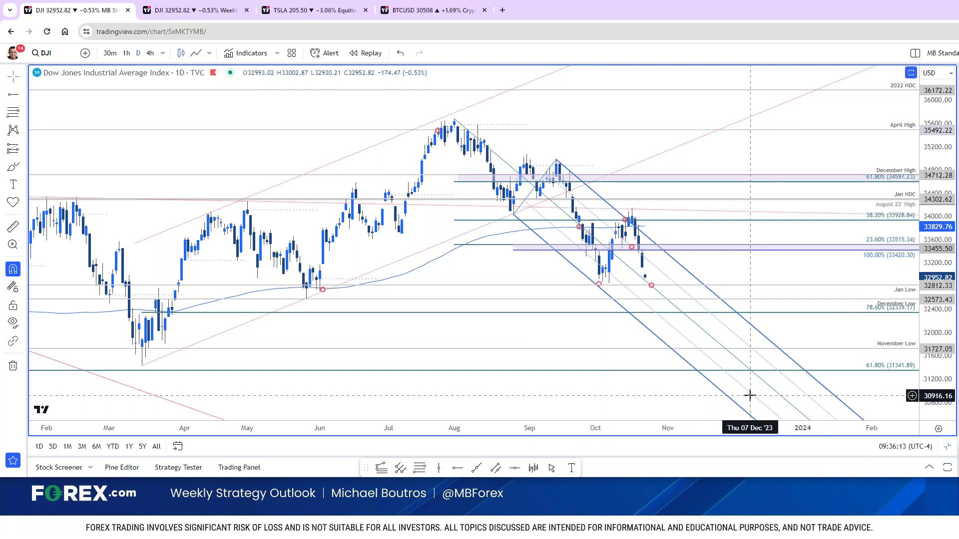
# Step: Return to the 4-hour Dow chart and compress its price scale to show a wider range
pyautogui.click(207, 12)
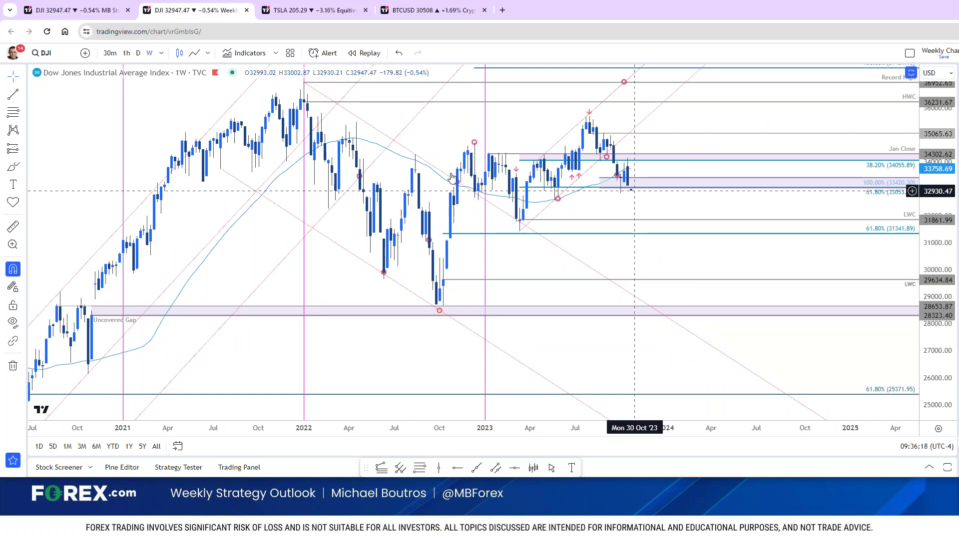
pyautogui.hotkey('ctrl', 'shift', 'Tab')
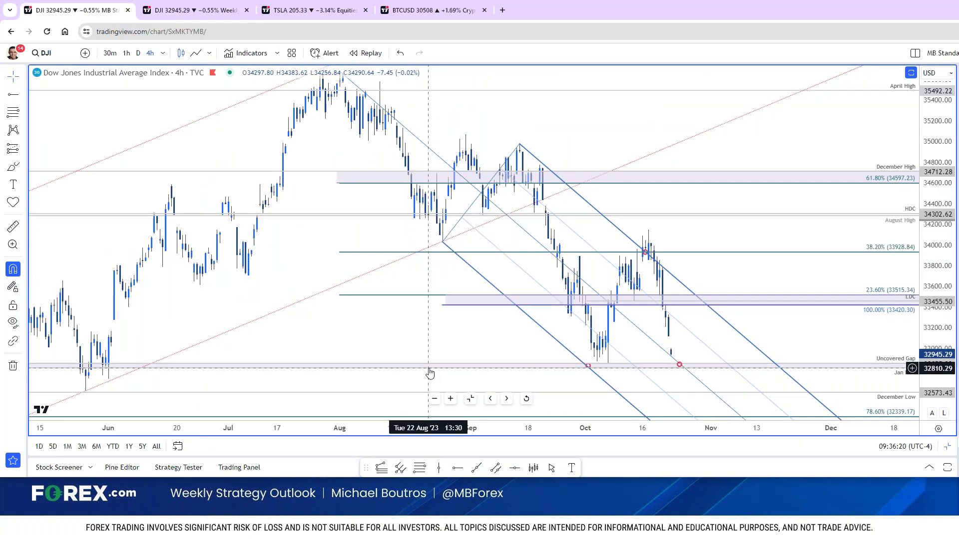
pyautogui.moveTo(937, 250); pyautogui.dragTo(938, 278)
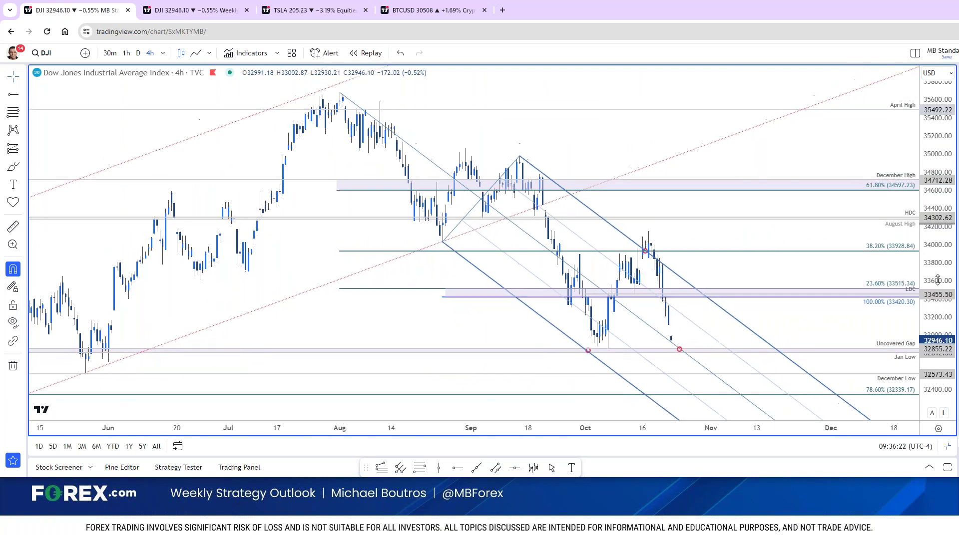